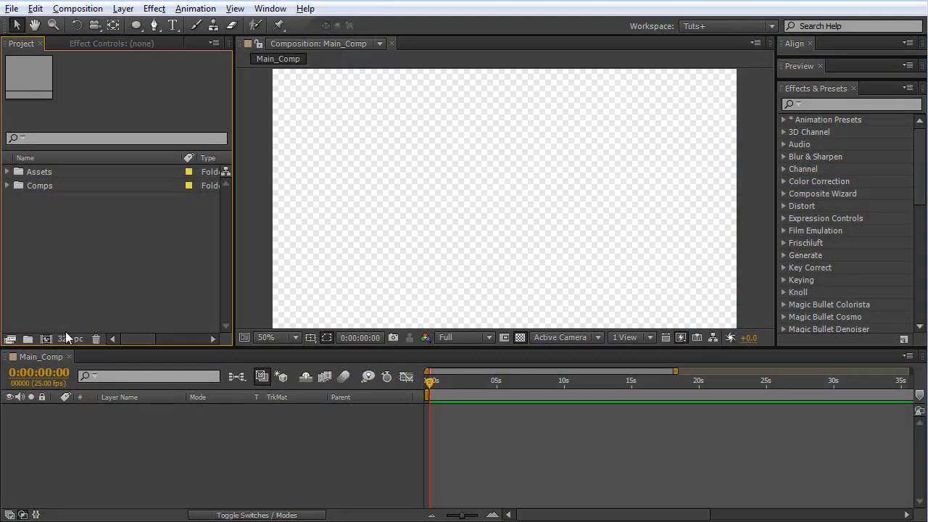
Examine the project settings, the Assets and Comps folders, and the composition settings of Main_Comp.
click(69, 338)
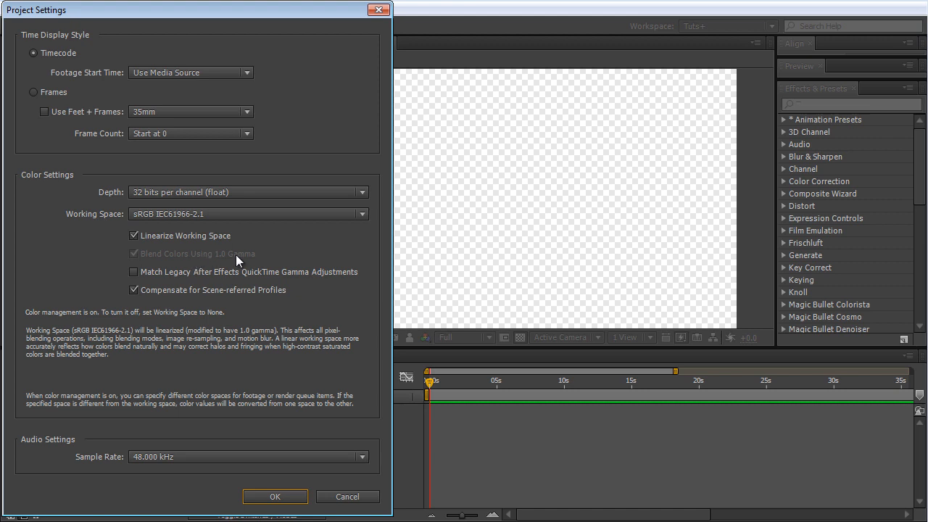
click(274, 497)
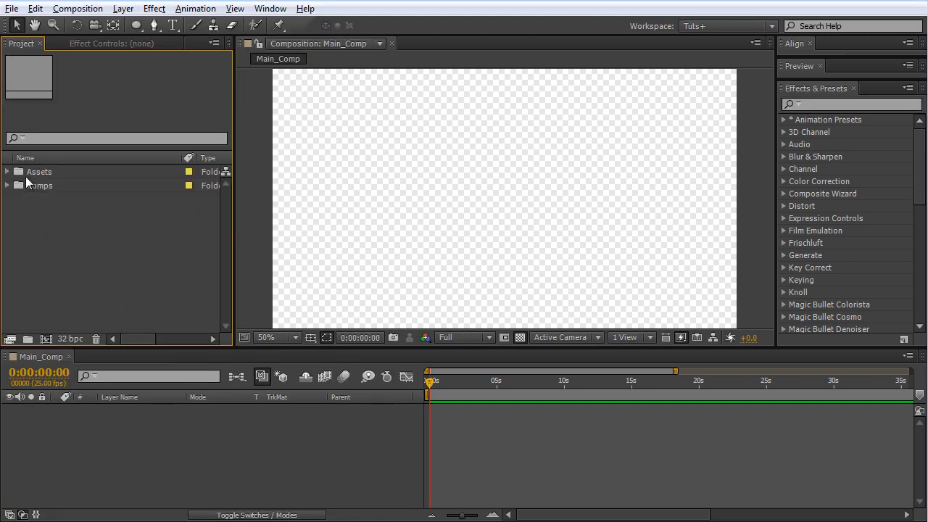
click(30, 172)
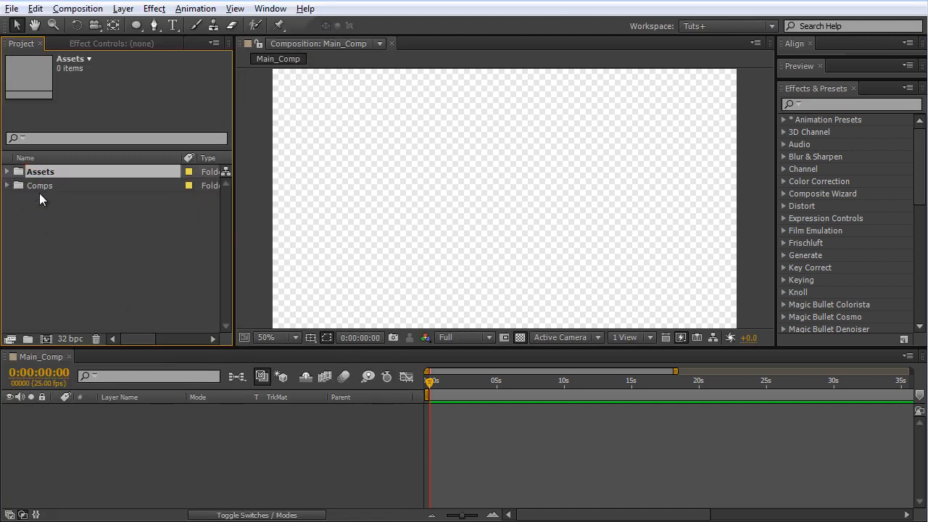
click(36, 186)
click(8, 186)
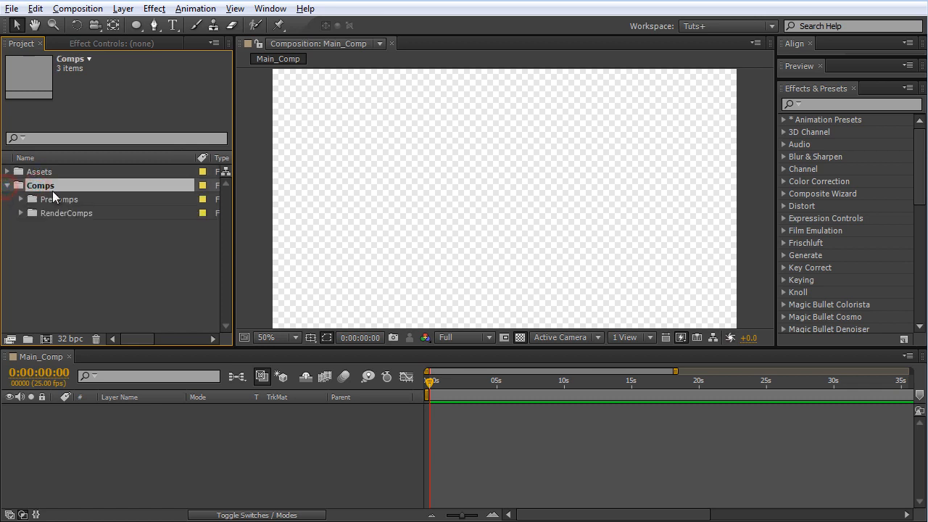
click(7, 185)
click(51, 402)
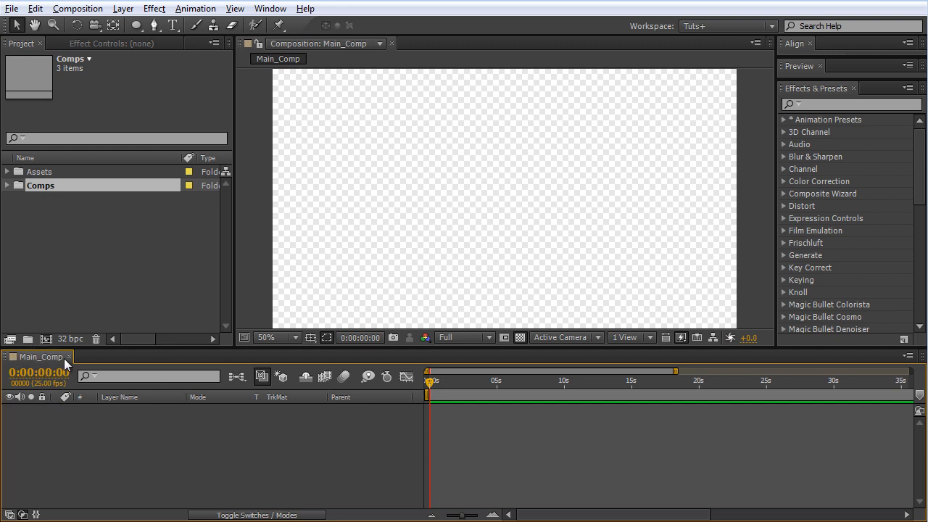
key(ctrl+k)
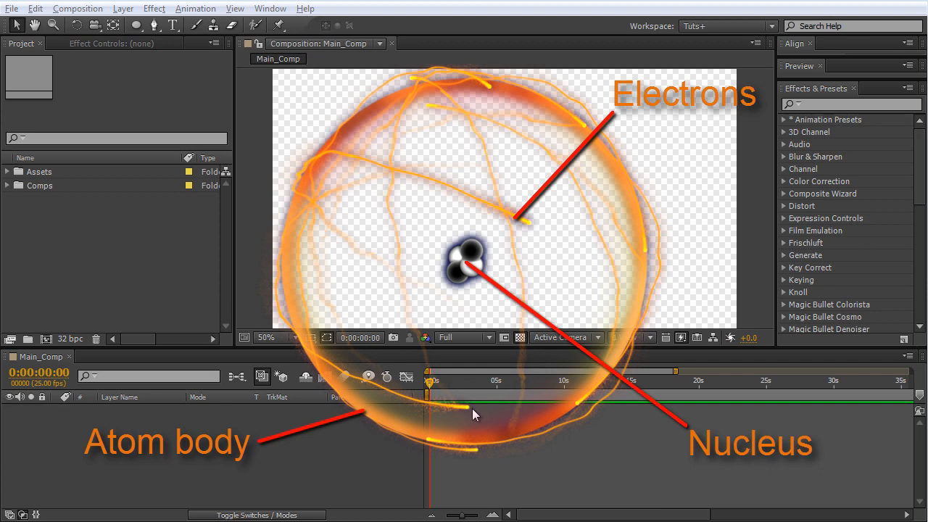
Create a black 1280 x 720 px solid in Main_Comp and apply the Fractal Noise effect to it.
click(396, 414)
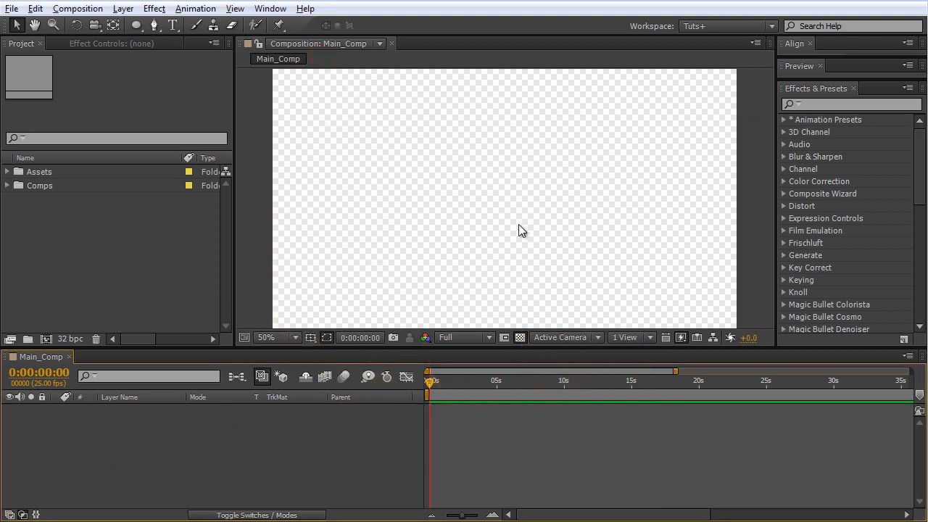
key(ctrl+y)
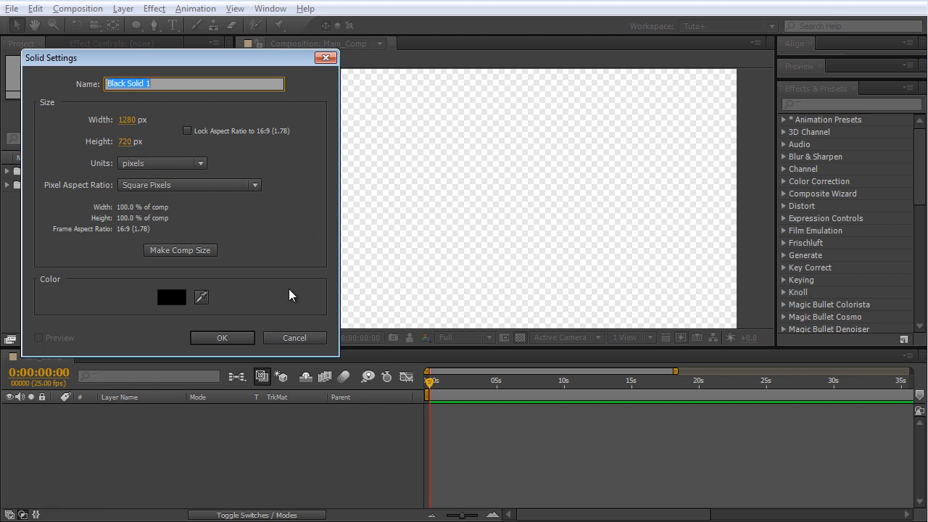
click(242, 334)
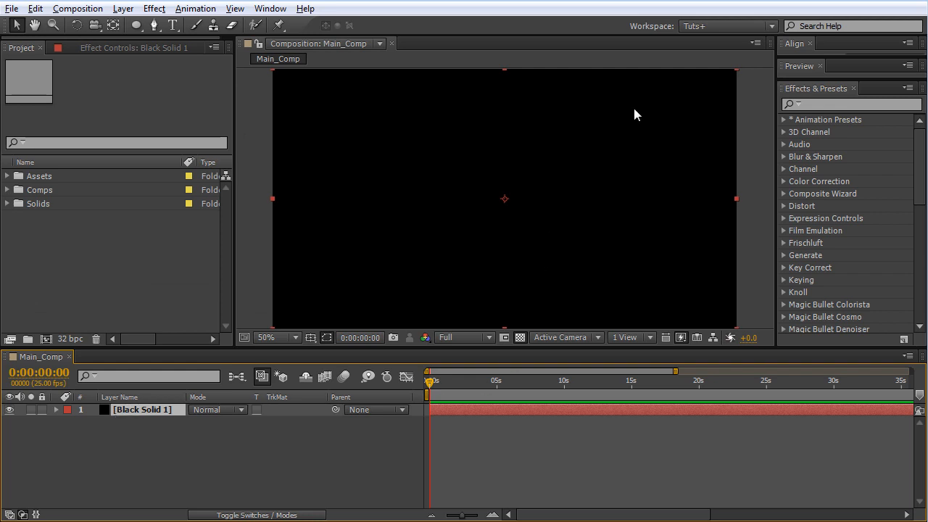
click(818, 104)
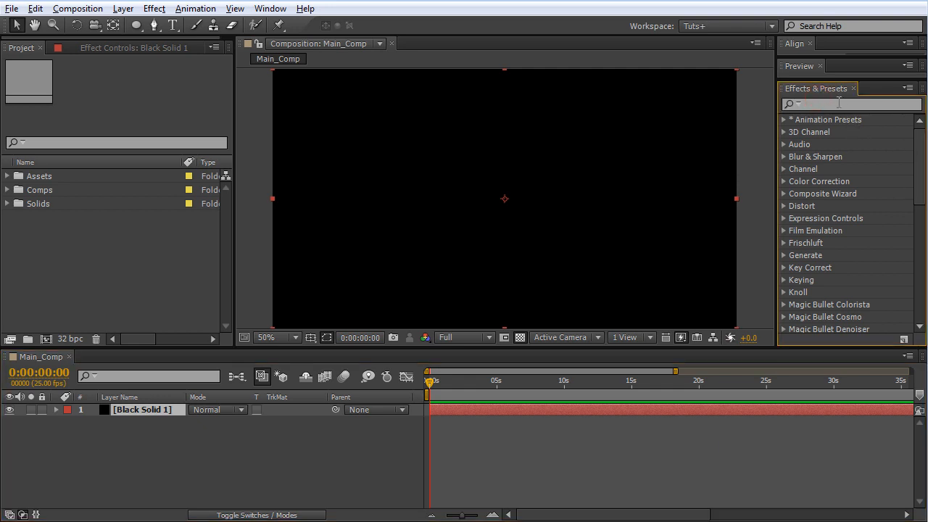
text(frac)
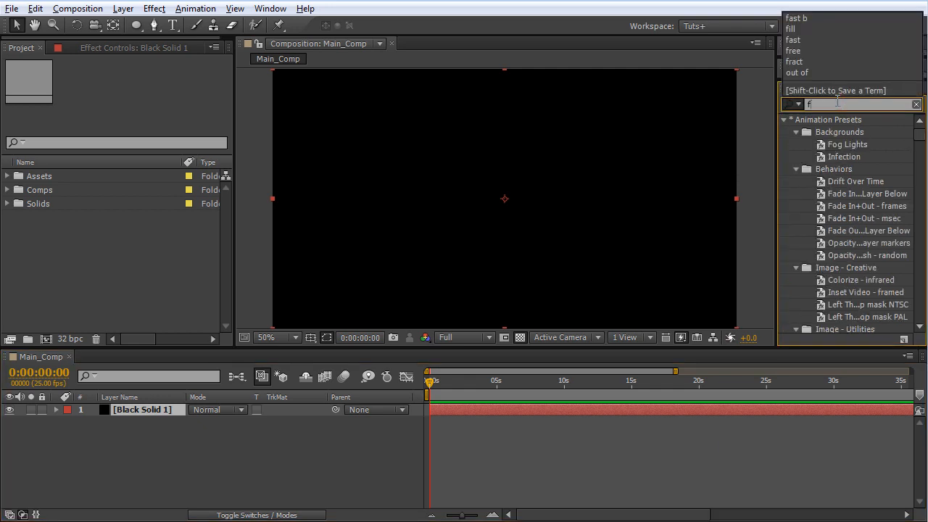
drag(839, 194, 211, 164)
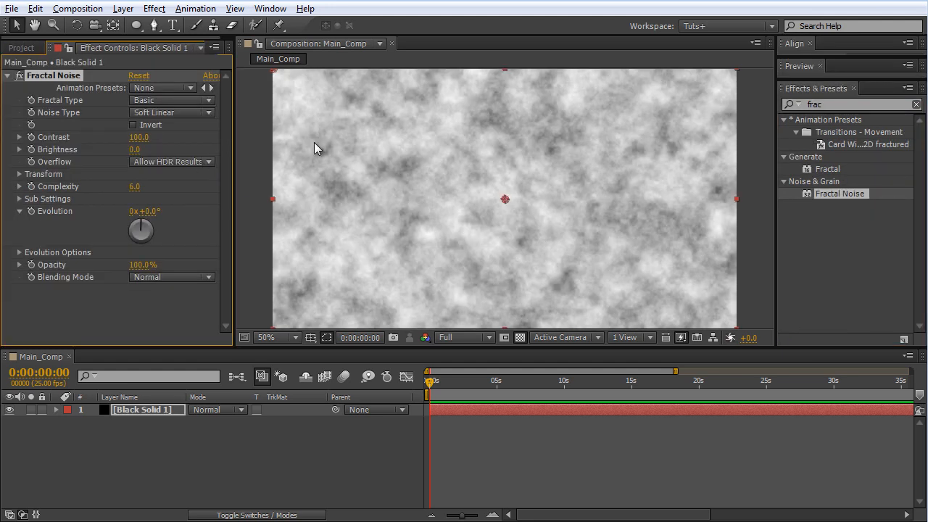
Set the Fractal Noise type to Dynamic and enlarge the uniform scale of the noise pattern.
click(205, 102)
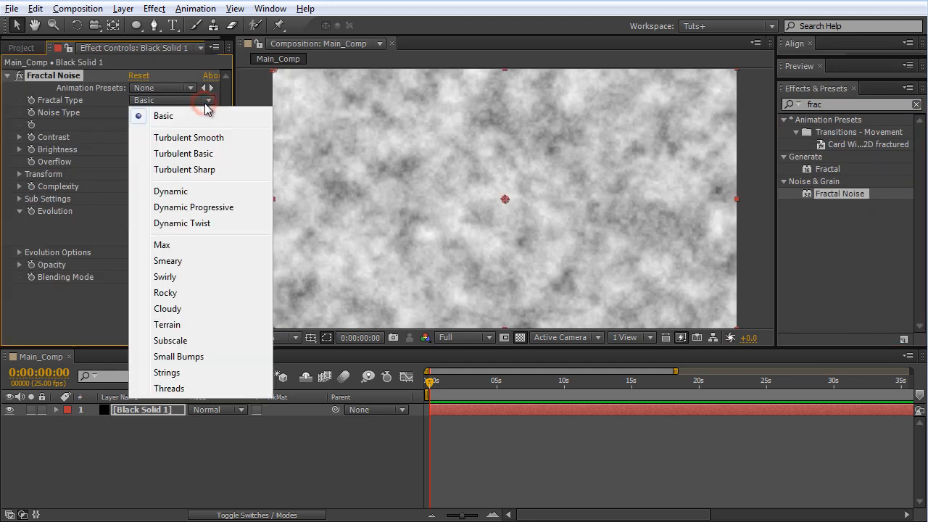
click(212, 192)
click(20, 184)
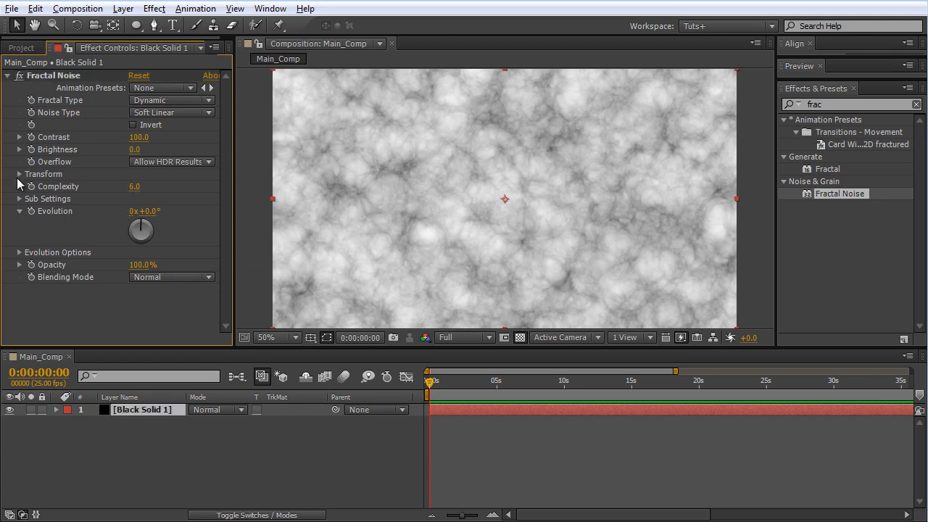
click(19, 177)
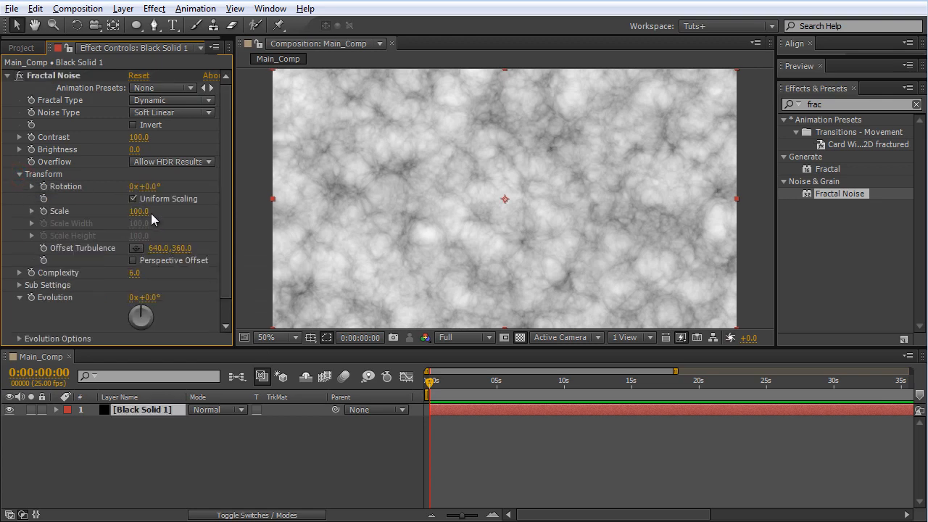
drag(140, 212, 223, 222)
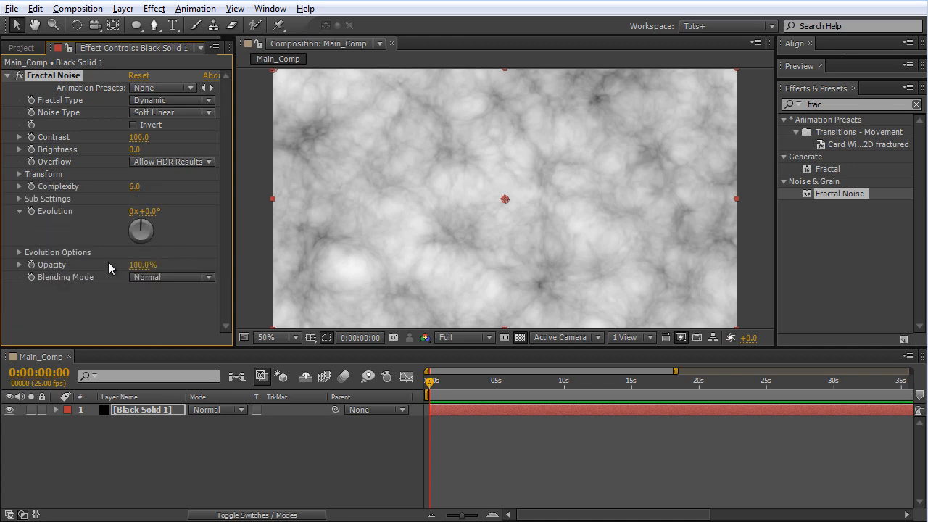
Try an Evolution value of about 1x+15° on the Fractal Noise, and undo the change.
click(152, 210)
drag(153, 210, 418, 186)
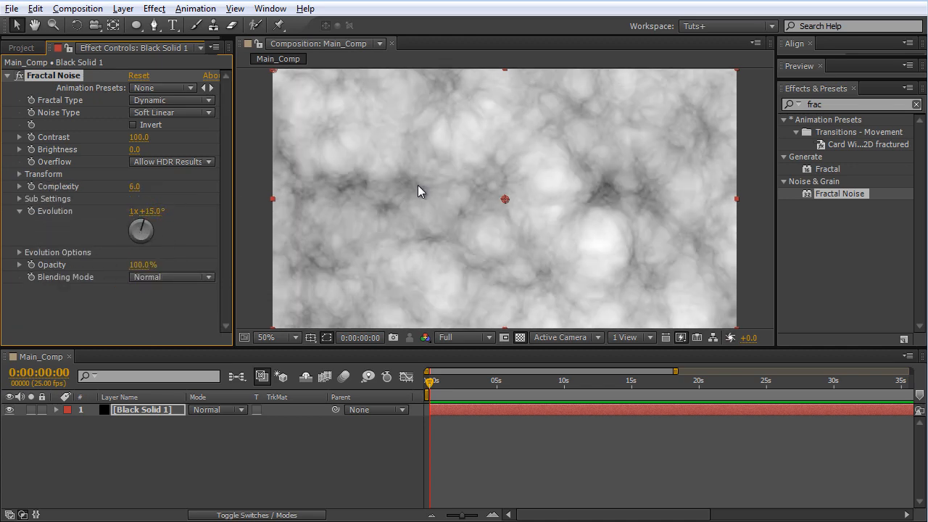
key(ctrl+z)
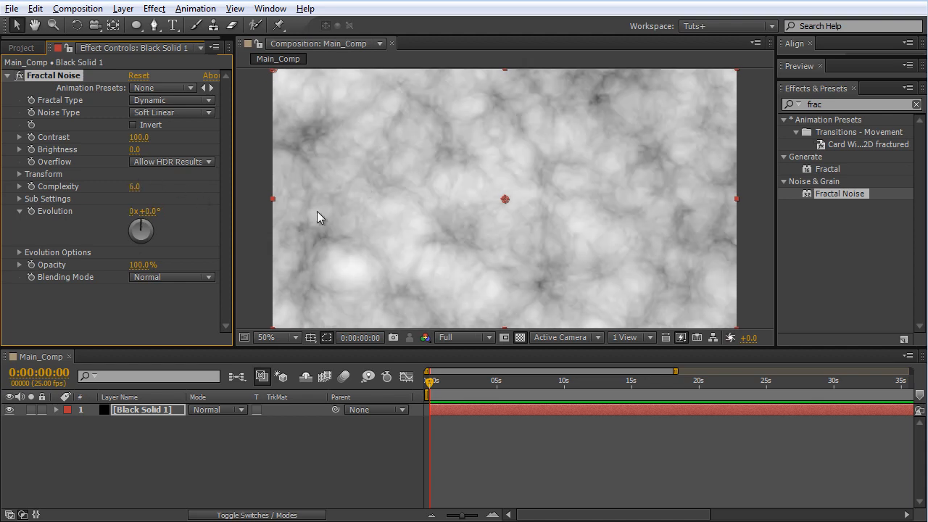
Animate the Fractal Noise Evolution with the expression time*50 and preview the motion.
alt+click(31, 210)
text(t)
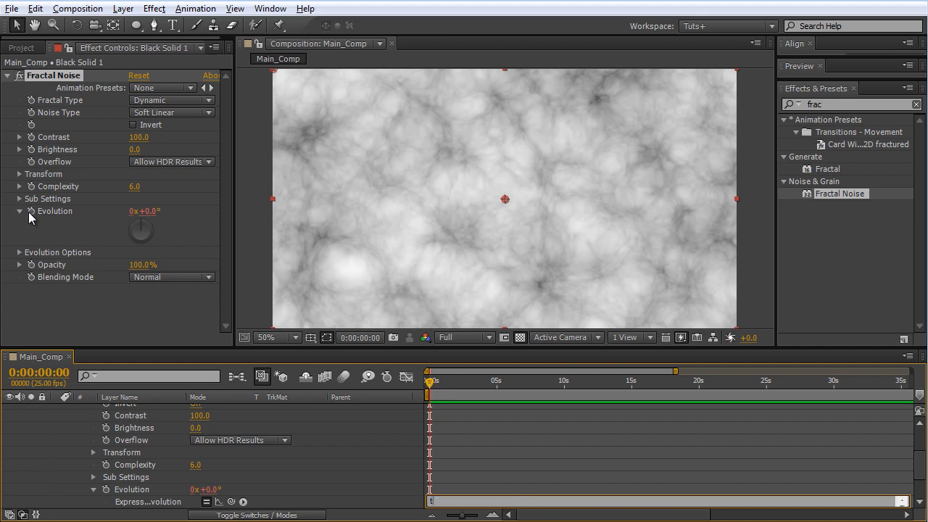
text(ime*50)
click(380, 458)
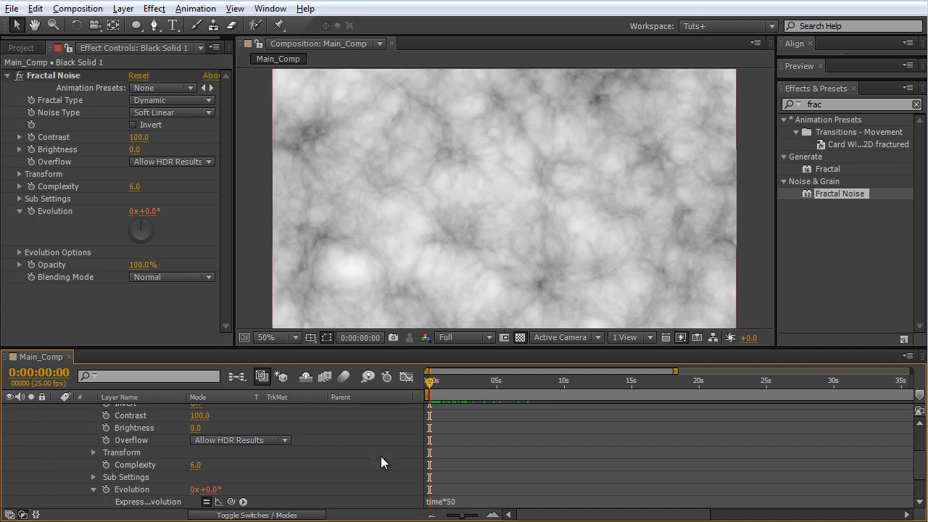
key(space)
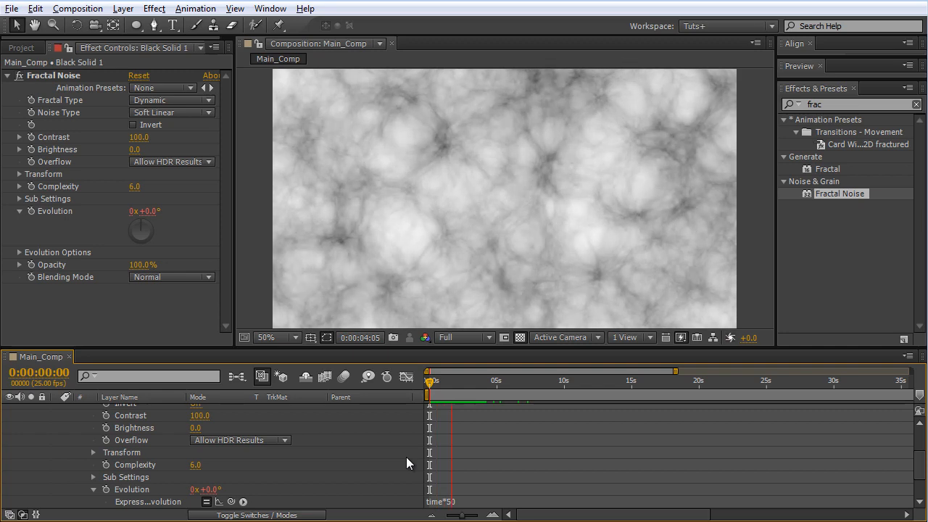
click(406, 457)
Change the Evolution expression to time*100 and preview the animation again.
click(457, 501)
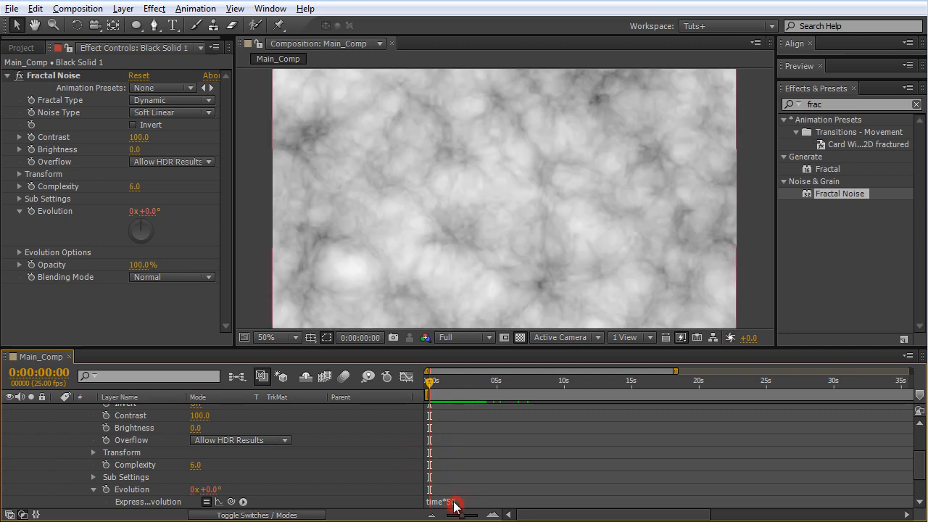
drag(449, 501, 462, 503)
text(100)
click(390, 474)
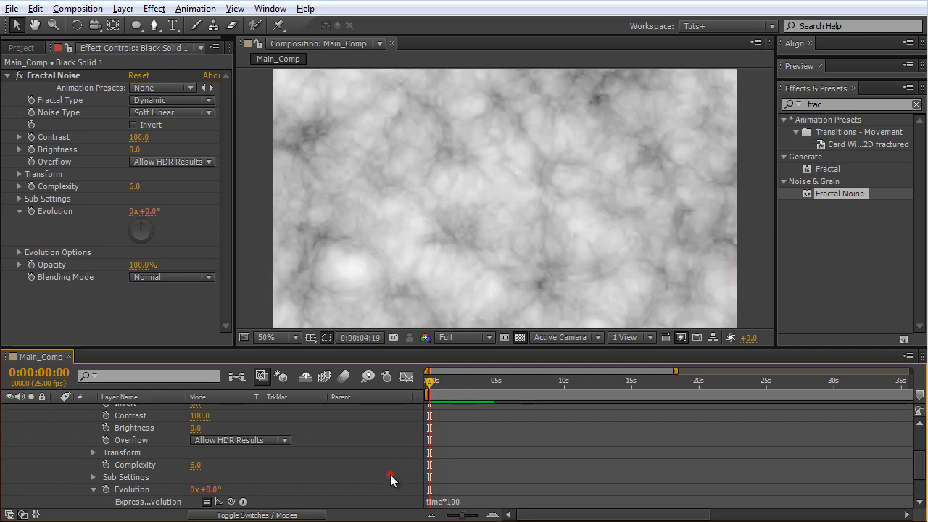
key(space)
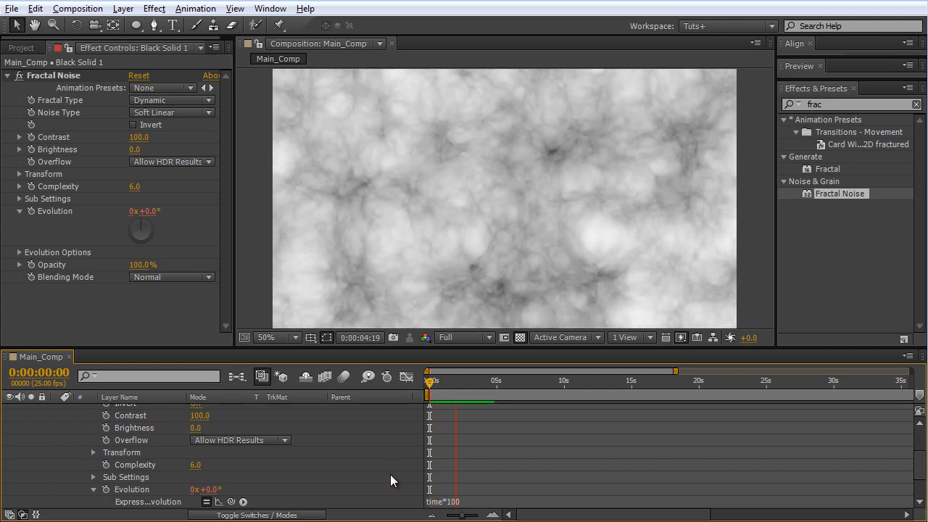
click(390, 474)
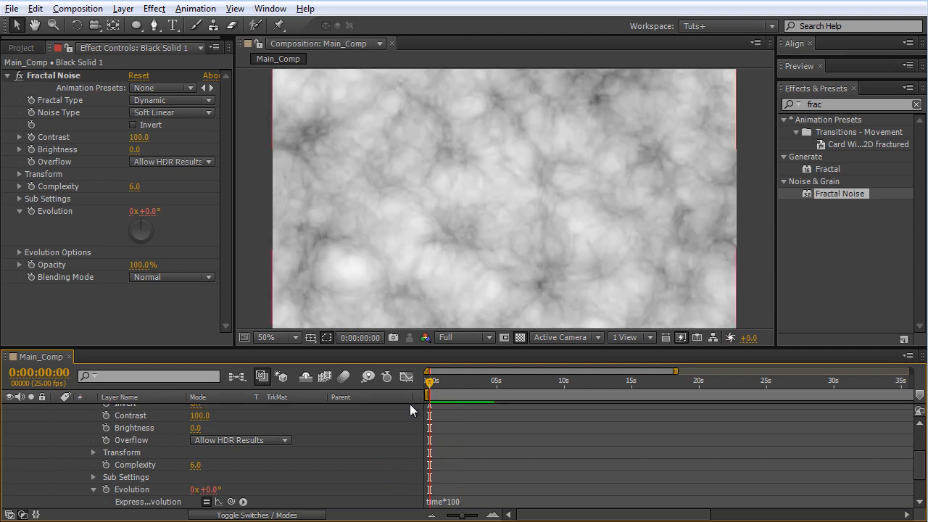
Rename the solid layer to BudyTexture and pre-compose it under the same name, moving all attributes into the new composition.
scroll(359, 469, up, 3)
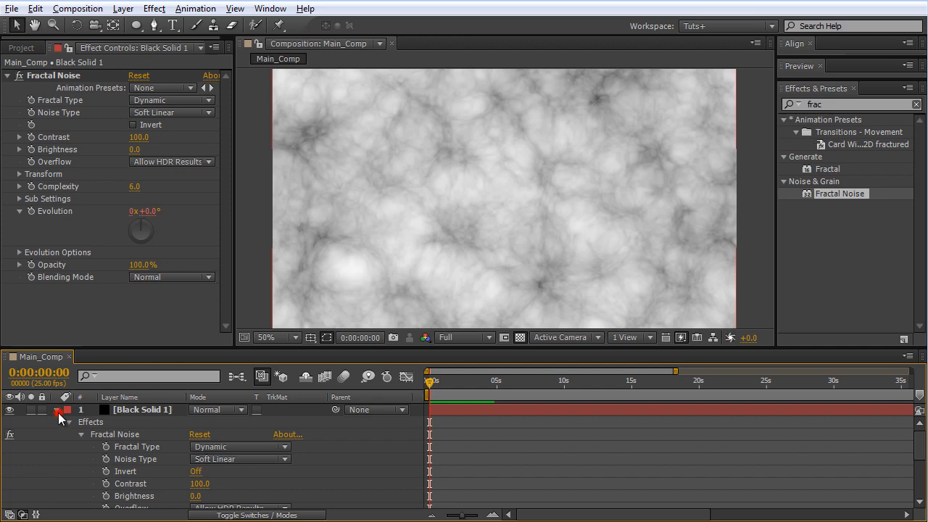
click(58, 410)
click(122, 410)
key(Return)
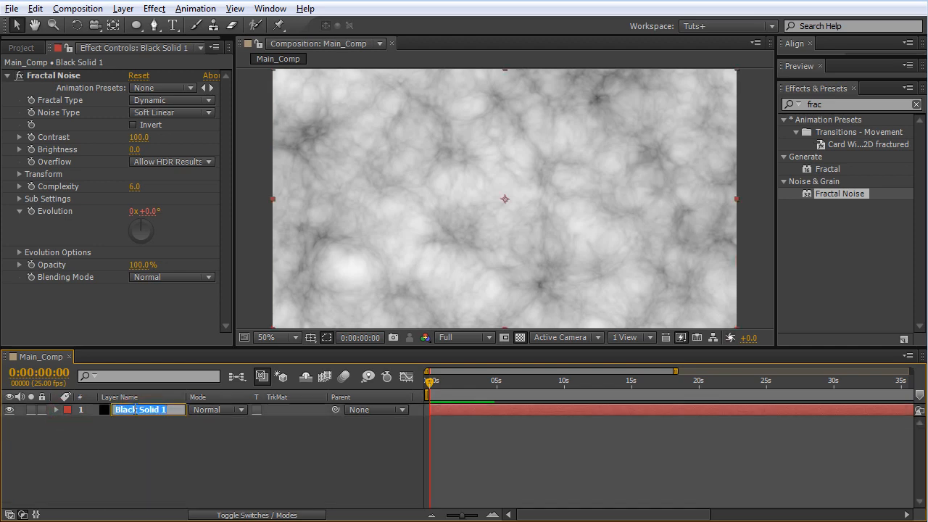
text(Texture)
key(Home)
text(Budy)
key(Return)
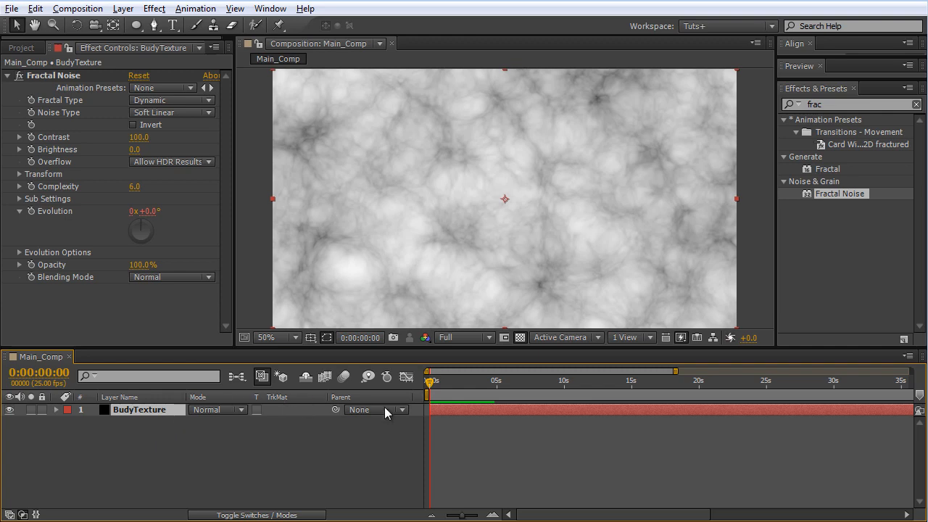
key(ctrl+shift+c)
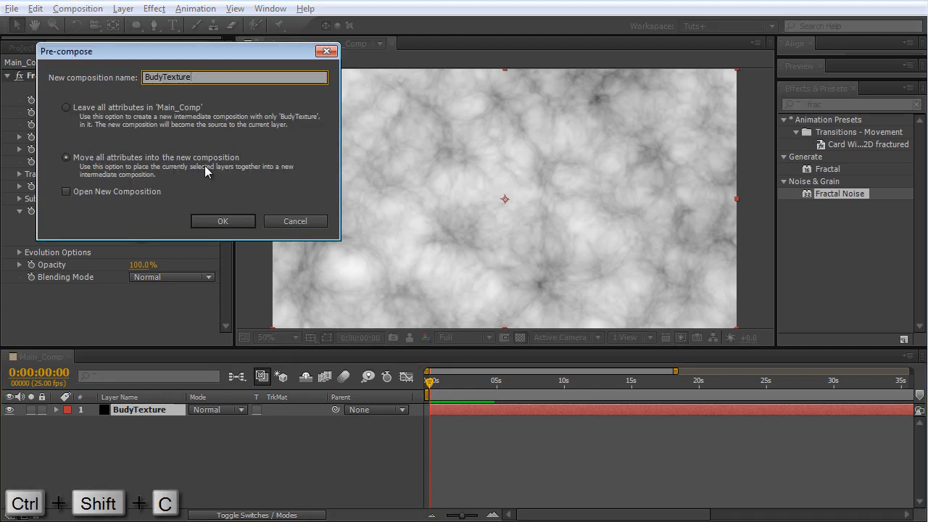
click(240, 226)
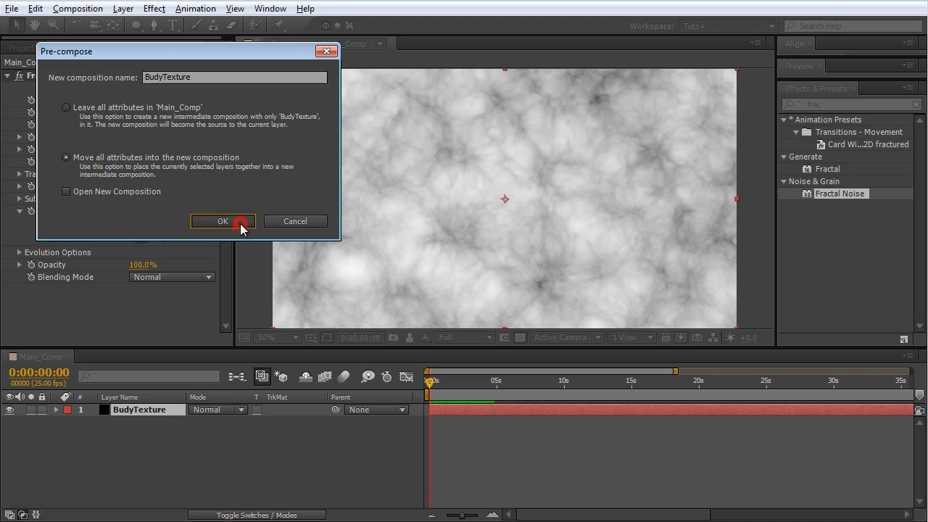
Apply the CC Sphere effect to the pre-composed BudyTexture layer and set the sphere's radius to 301.
key(ctrl+7)
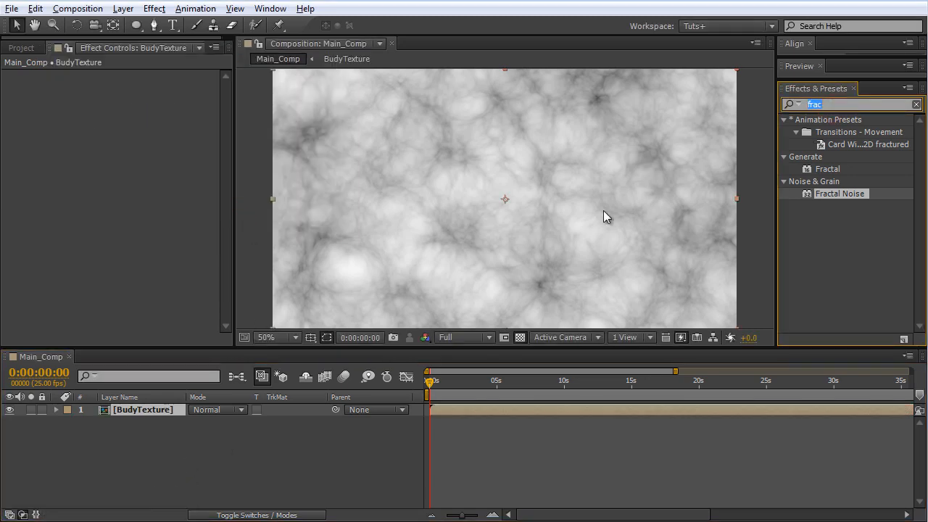
text(cc sp)
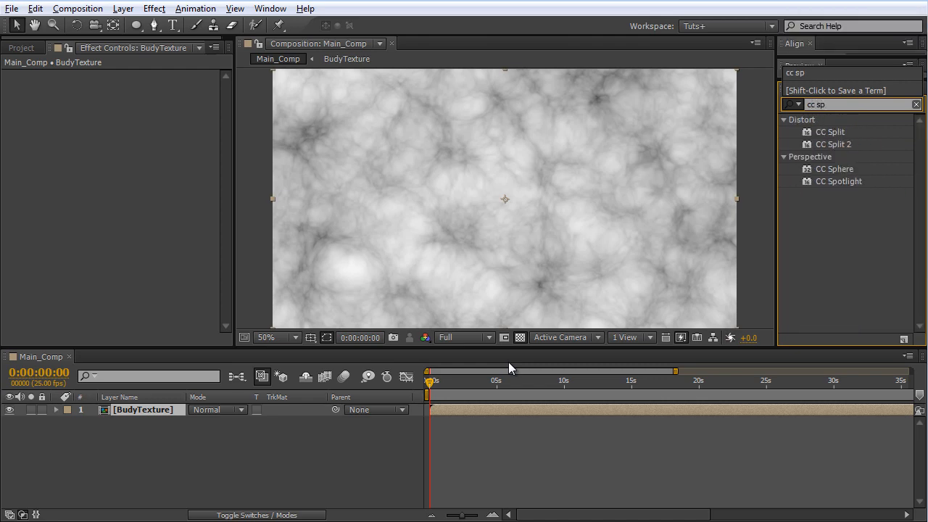
double_click(833, 168)
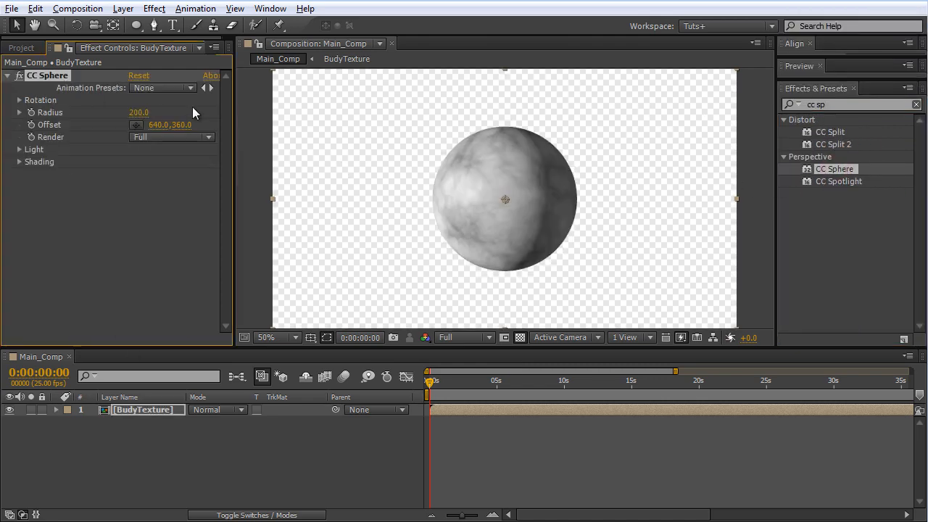
drag(138, 112, 204, 107)
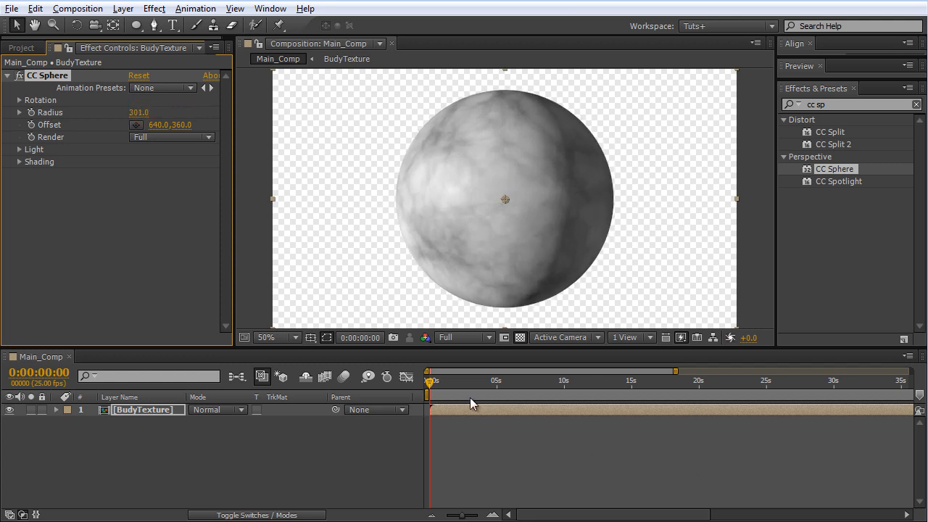
drag(430, 381, 384, 411)
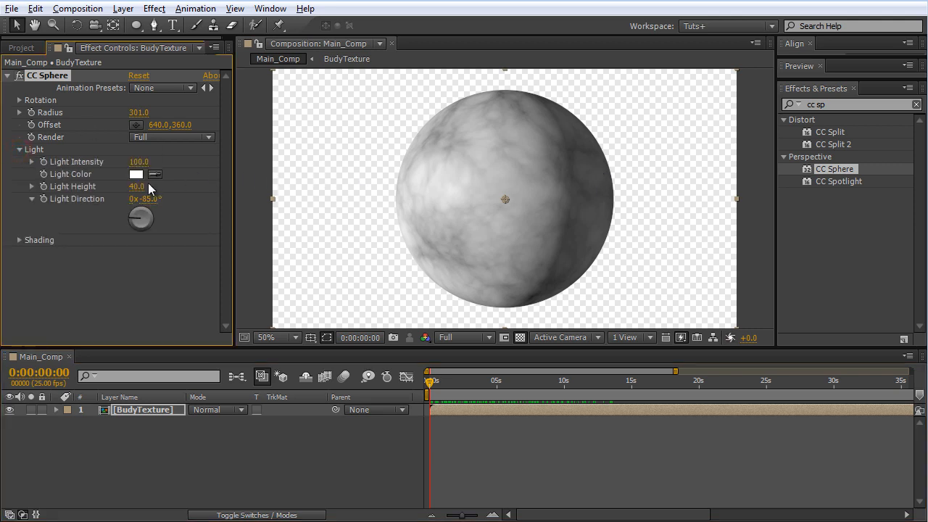
Raise the CC Sphere's Light Height to light more of the sphere's front, and rename the layer to Budy.
drag(137, 190, 302, 229)
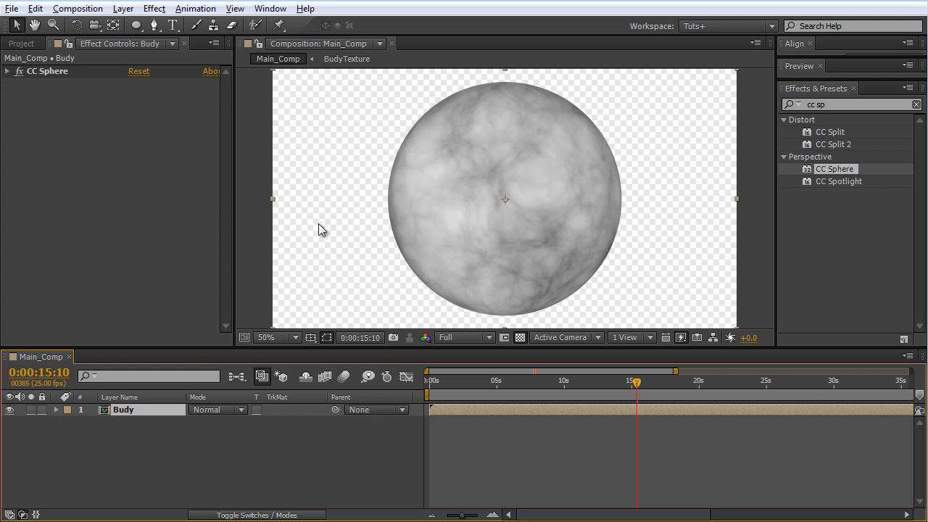
Apply the Circle effect to the Budy layer, turn off the transparency grid and set the effect's Blending Mode to Normal.
click(859, 105)
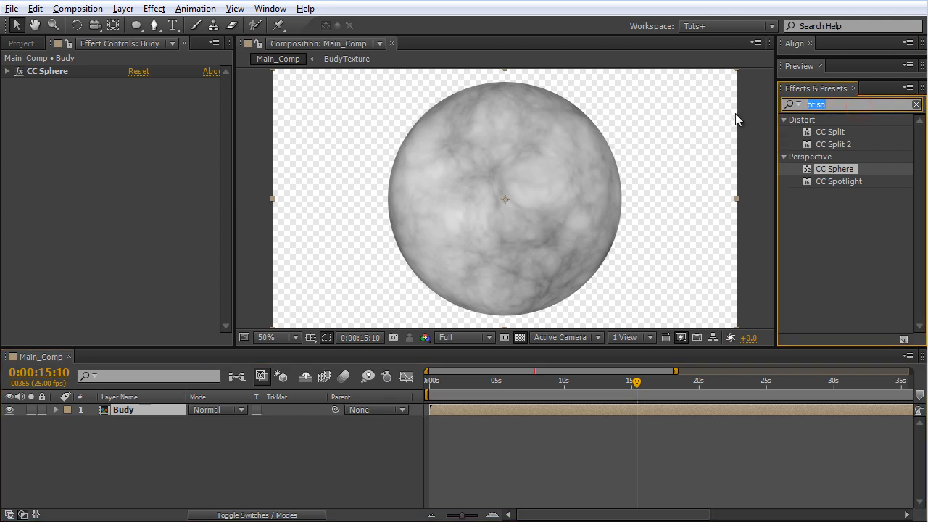
text(circl)
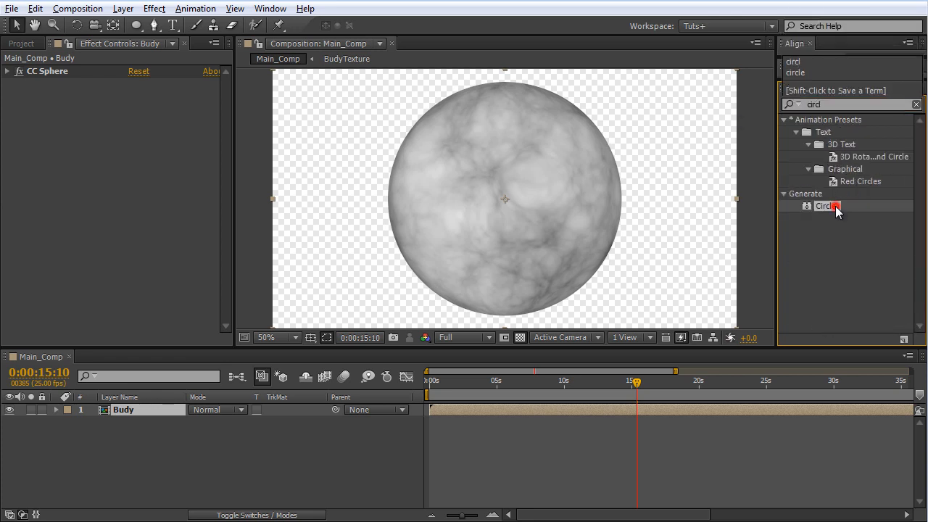
double_click(834, 206)
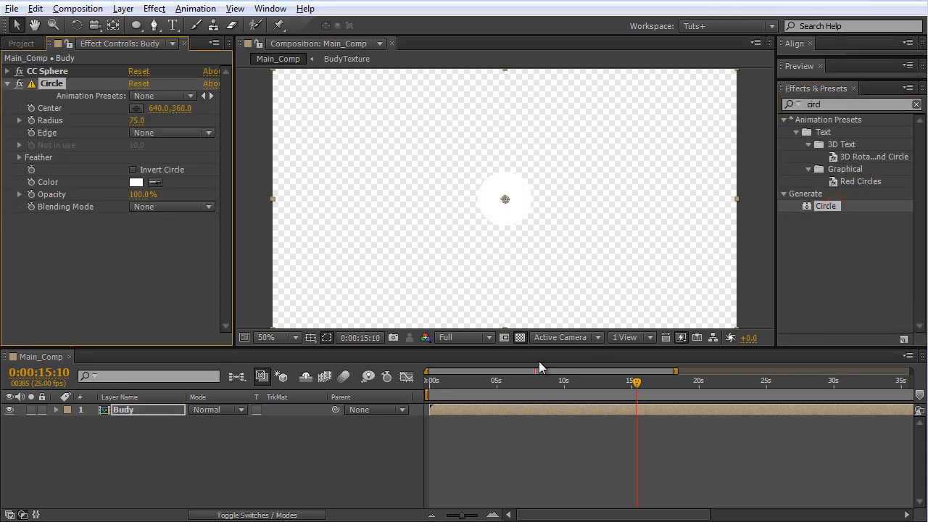
click(520, 338)
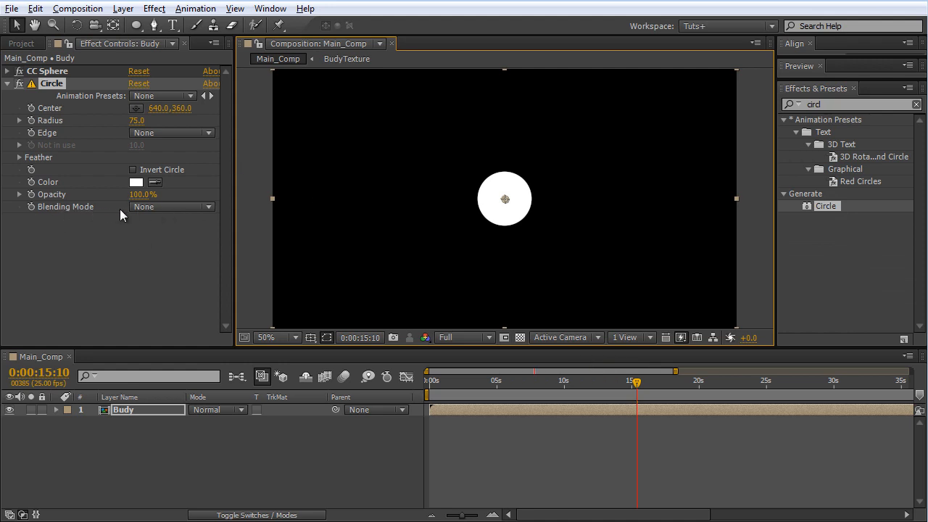
click(169, 207)
click(195, 239)
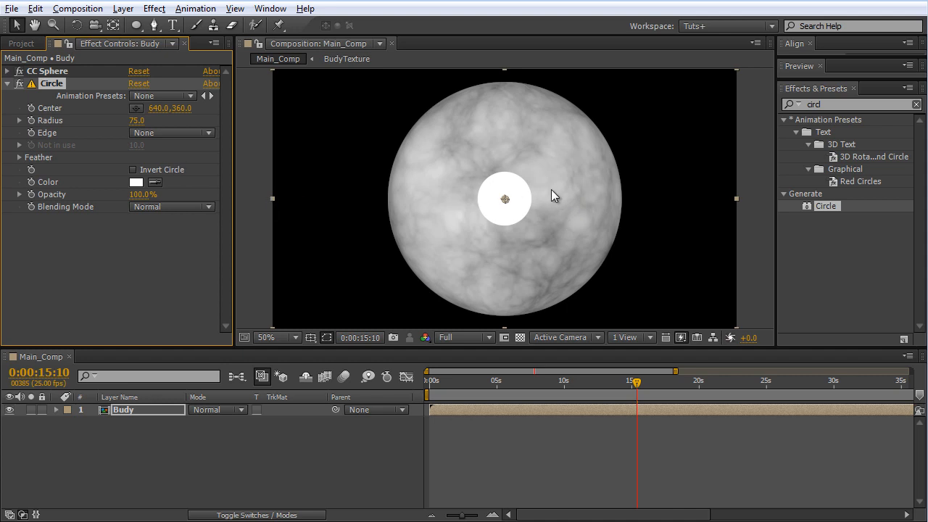
Set the Circle effect's color to black and its radius to 235, with the transparency grid turned on.
click(135, 182)
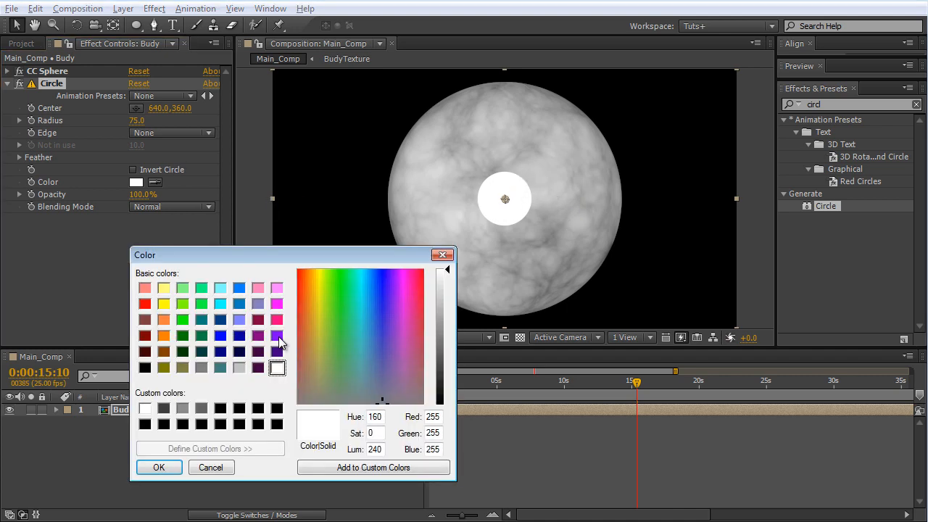
click(275, 425)
click(158, 466)
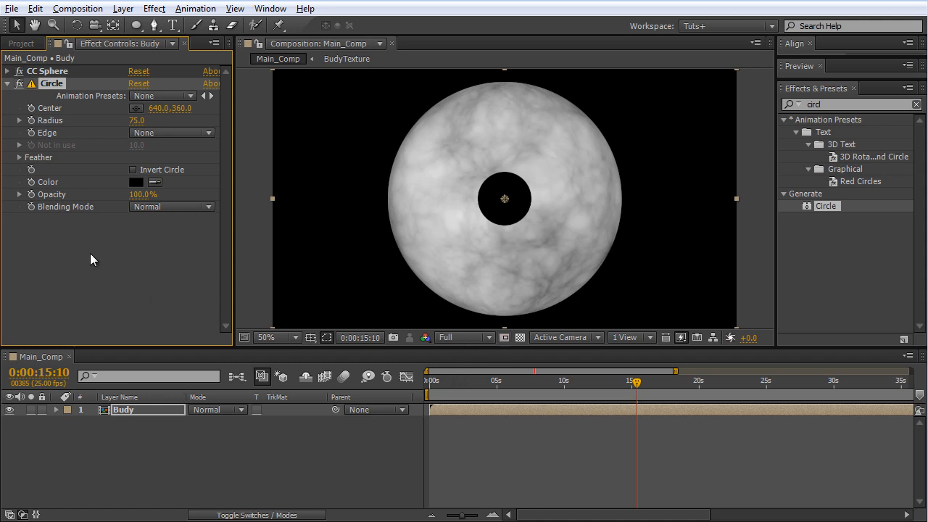
click(519, 337)
drag(138, 120, 247, 126)
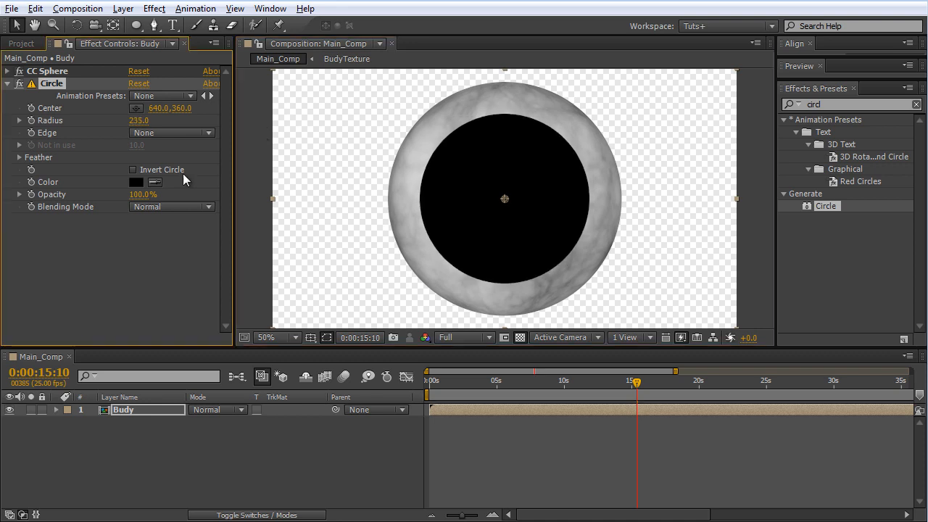
Set the Circle effect's Blending Mode to Stencil Alpha and invert the circle to cut out the sphere's centre.
click(190, 210)
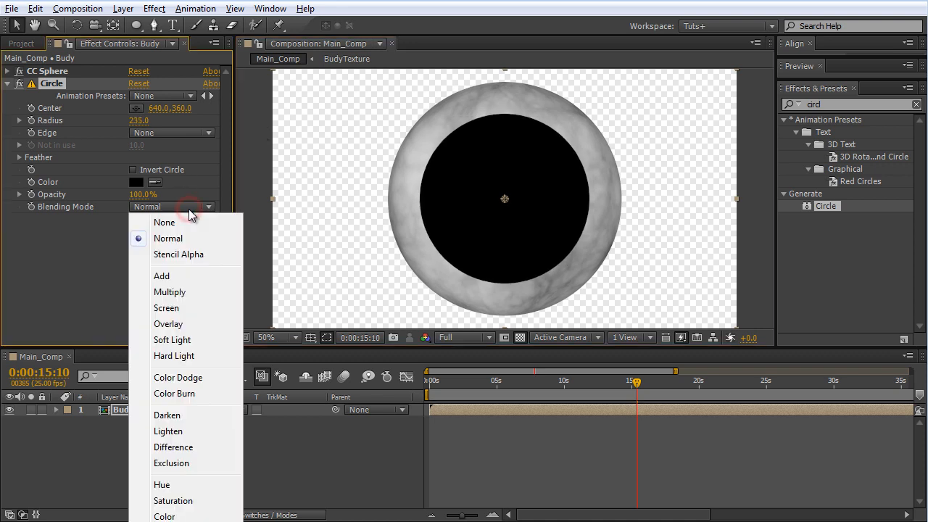
click(203, 262)
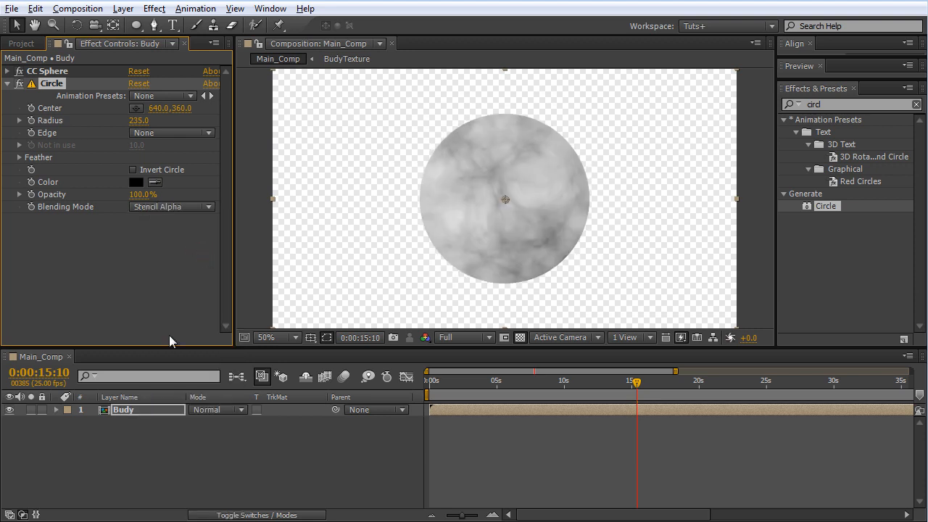
click(143, 169)
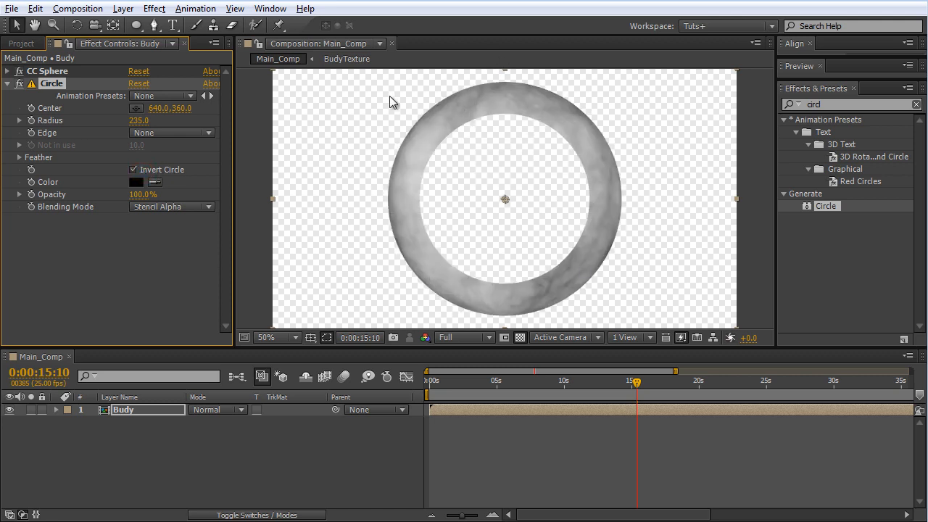
Enlarge the circle's radius to 311 and set its Feather Outer Edge to 45, comparing the rim with the transparency grid on and off.
click(19, 157)
drag(136, 170, 199, 170)
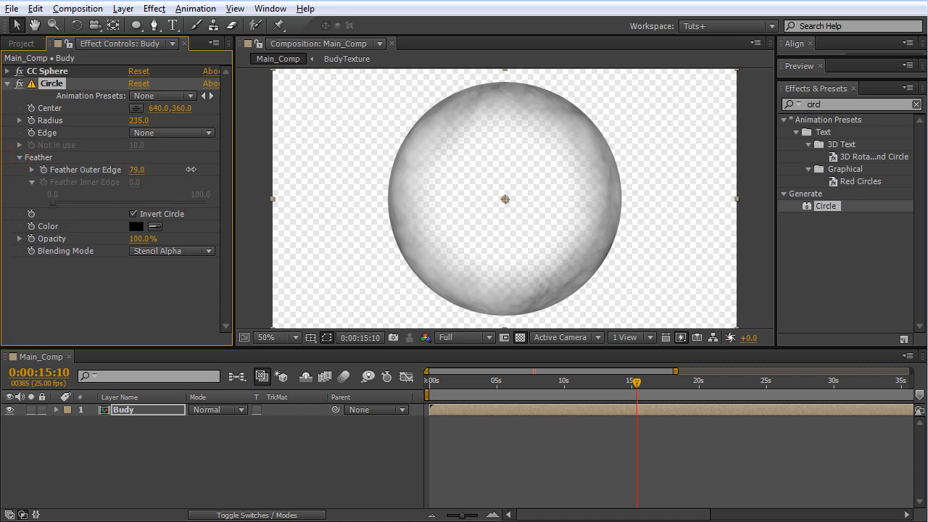
click(520, 337)
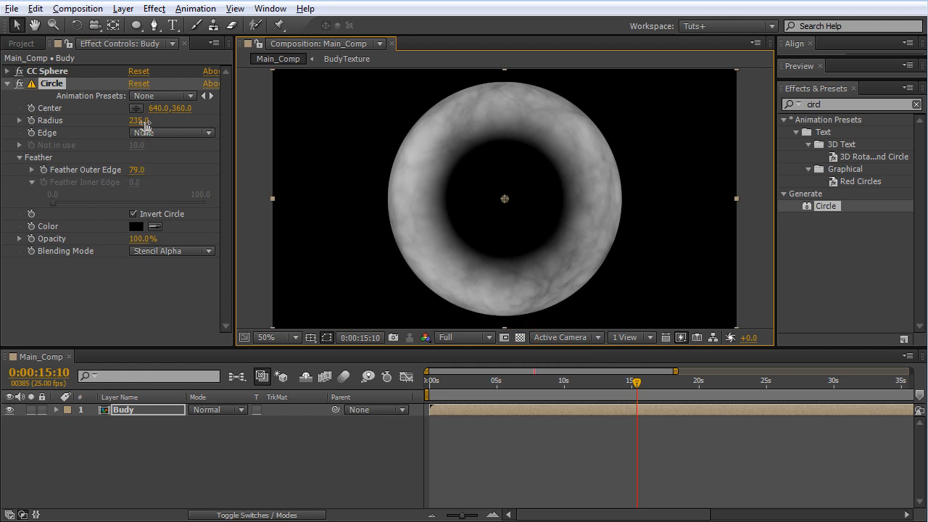
drag(140, 120, 231, 129)
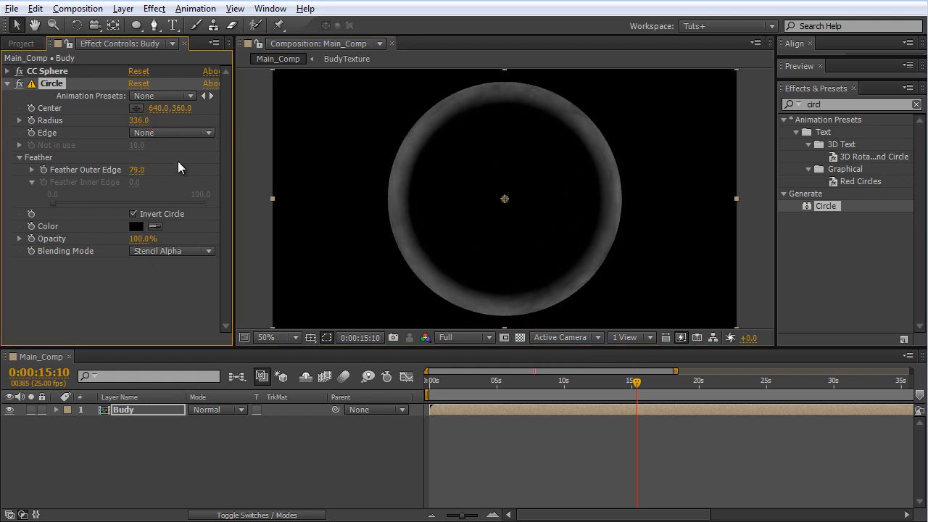
drag(136, 171, 118, 172)
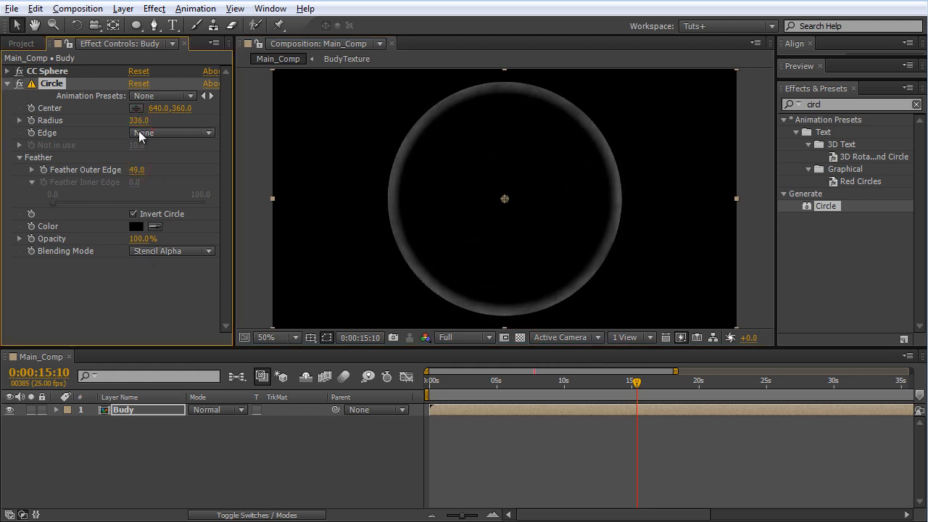
click(520, 337)
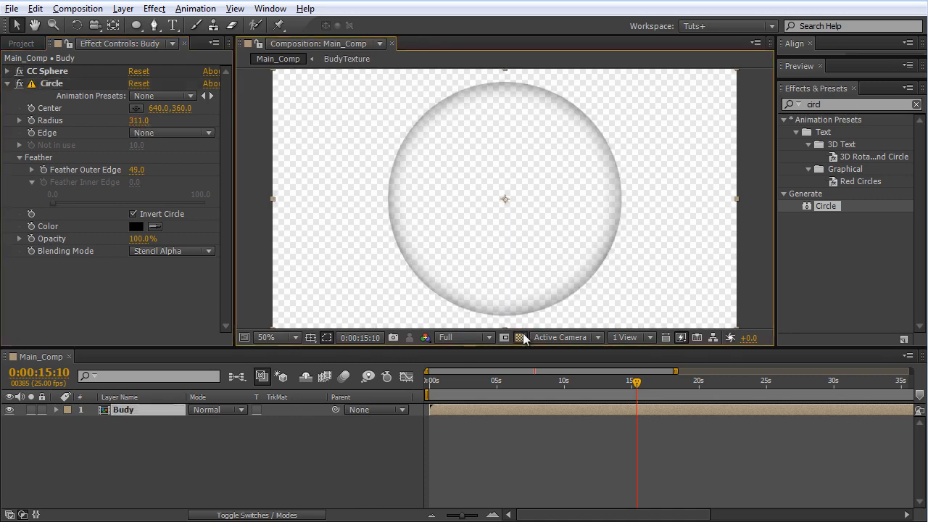
click(520, 337)
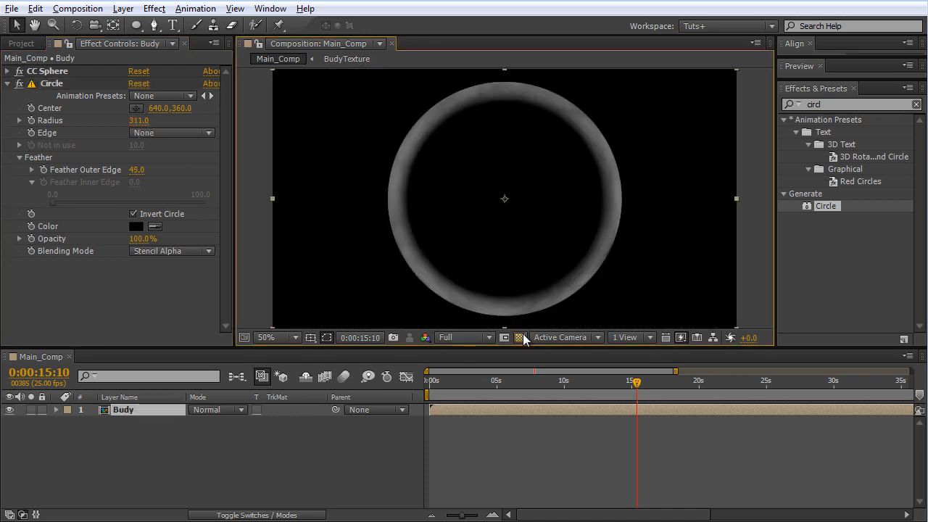
click(520, 336)
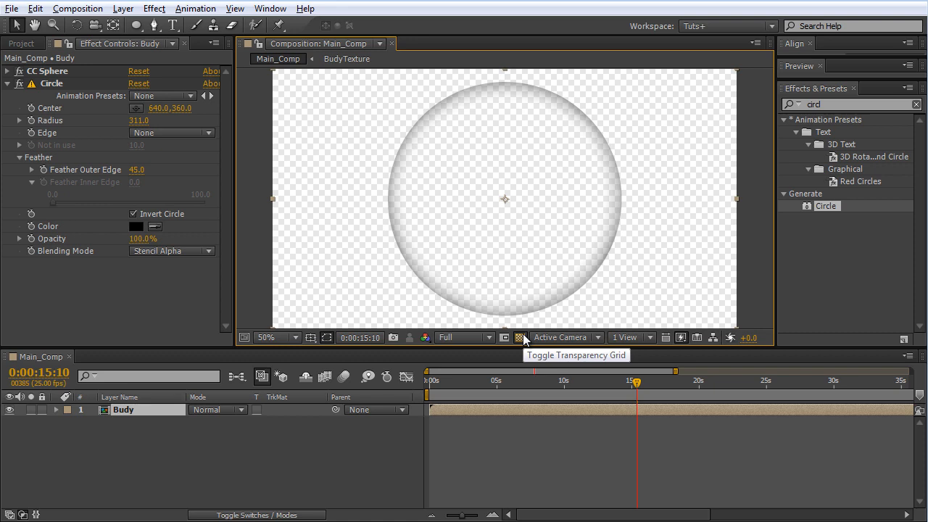
Set the Circle effect's Feather Outer Edge to 0 for a hard inner edge.
click(136, 172)
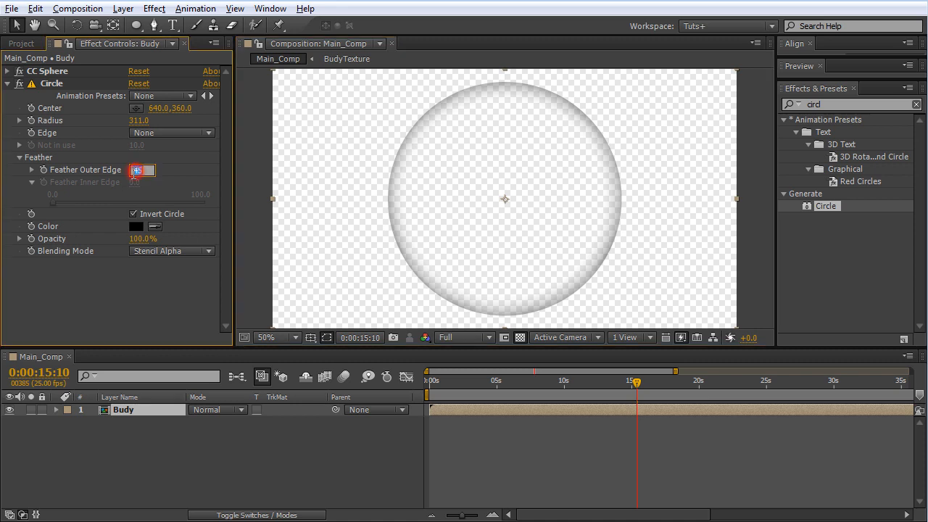
text(0)
key(Return)
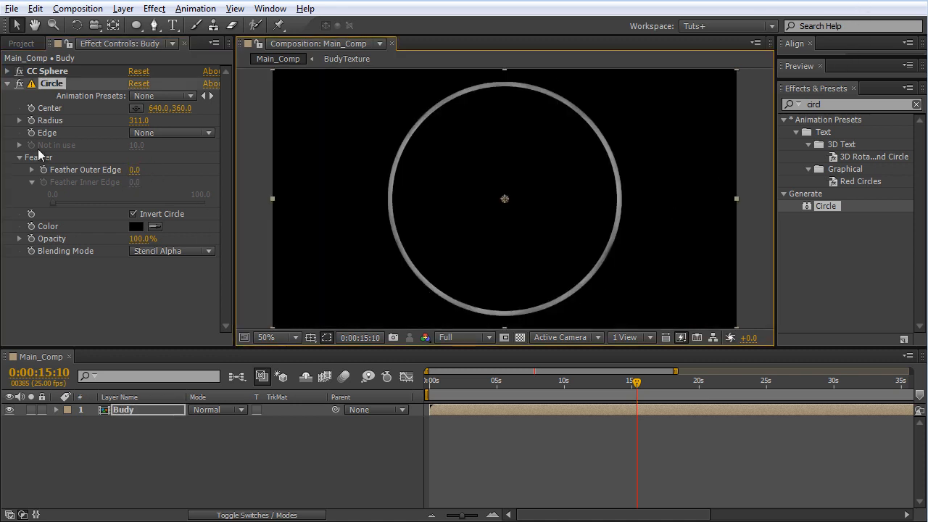
Apply the Fast Blur effect to the Budy layer and set its Blurriness to 35.
click(846, 105)
text(fast)
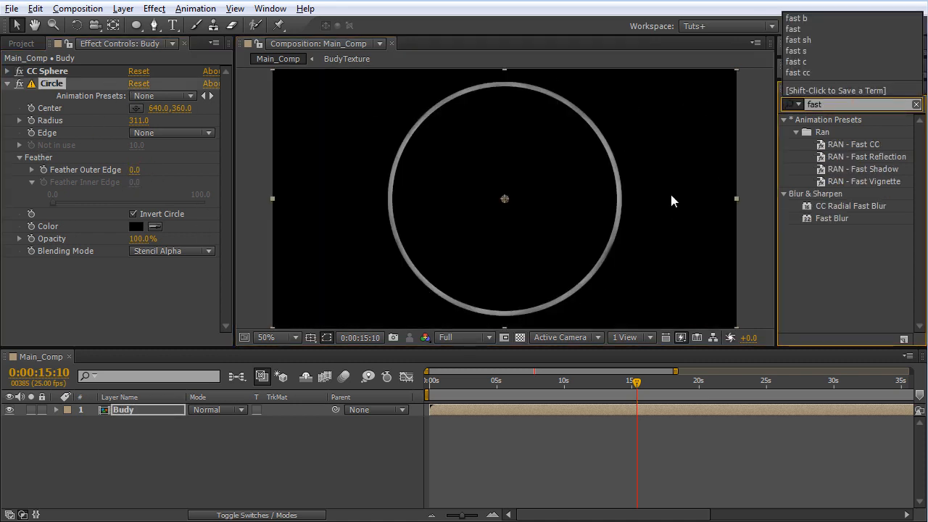
double_click(835, 220)
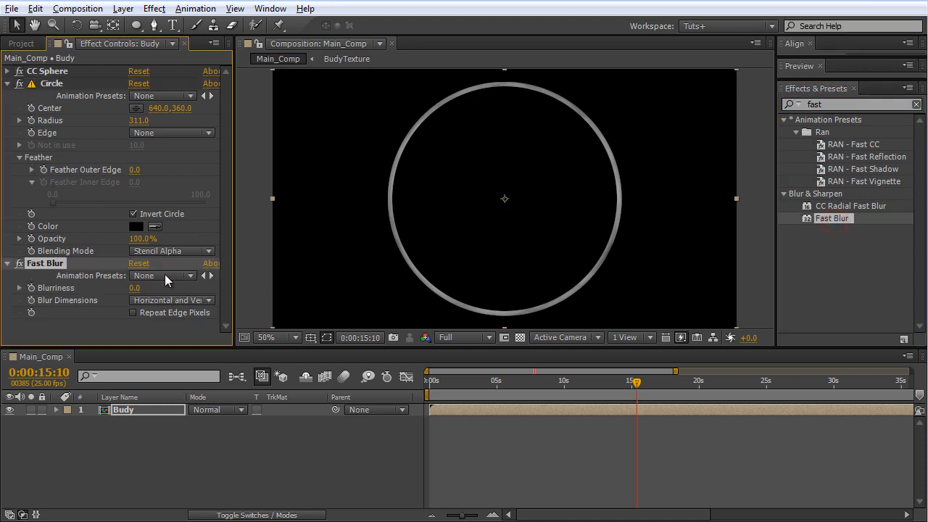
mouse_move(135, 288)
mouse_down()
mouse_move(155, 288)
mouse_move(138, 288)
mouse_up()
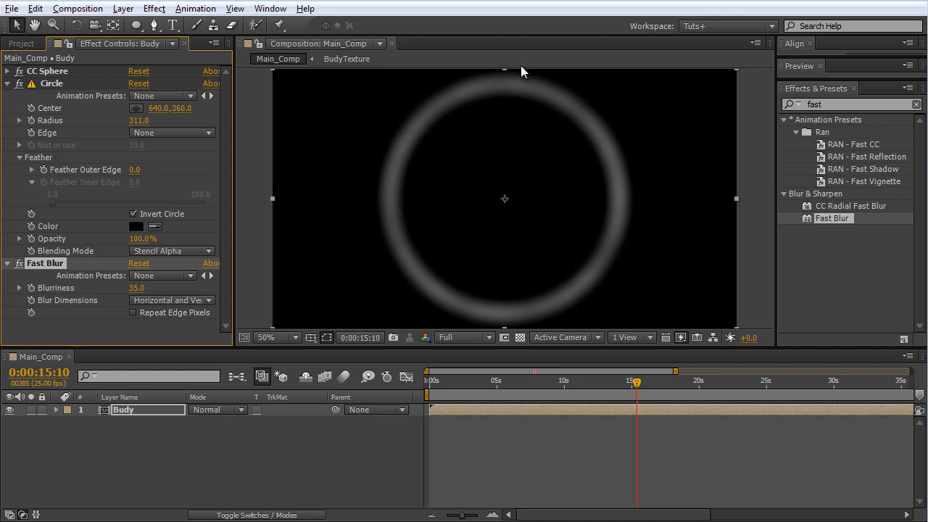
Duplicate the Circle effect and move the copy below Fast Blur in the effect order.
click(58, 85)
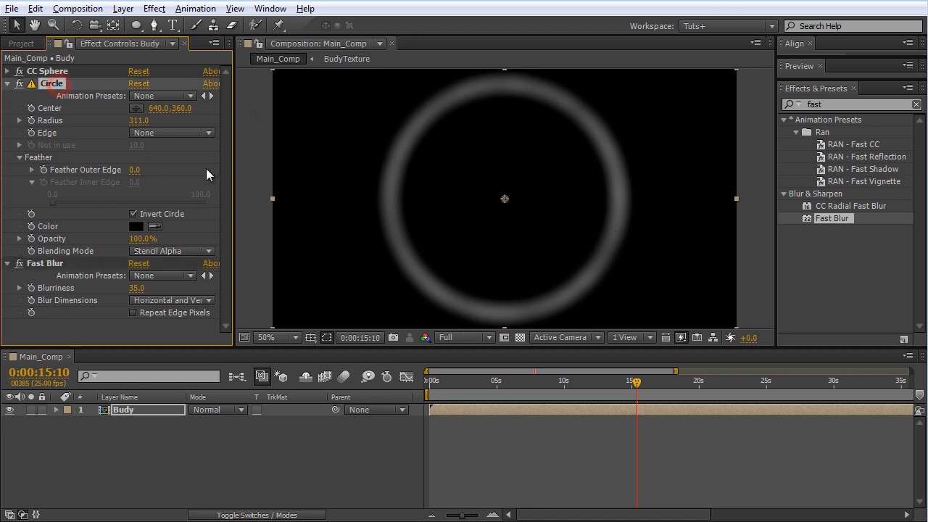
key(ctrl+d)
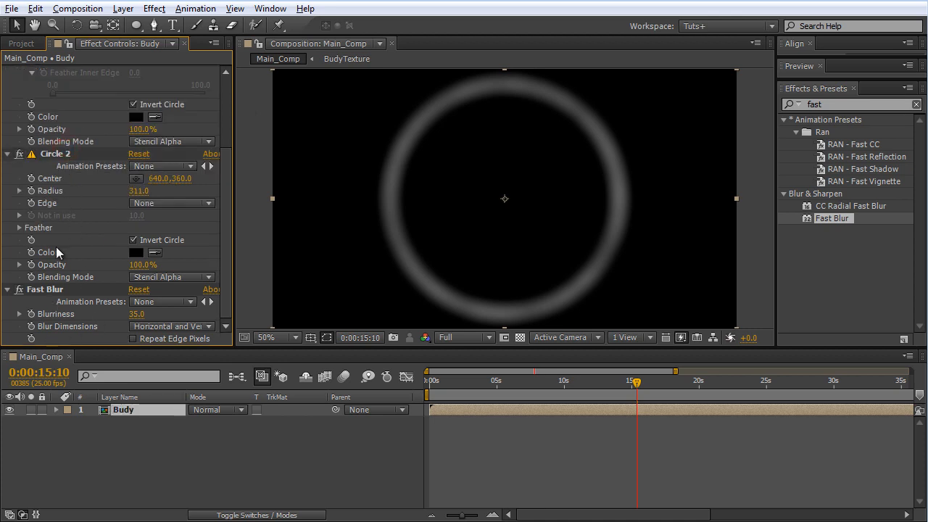
drag(58, 153, 66, 341)
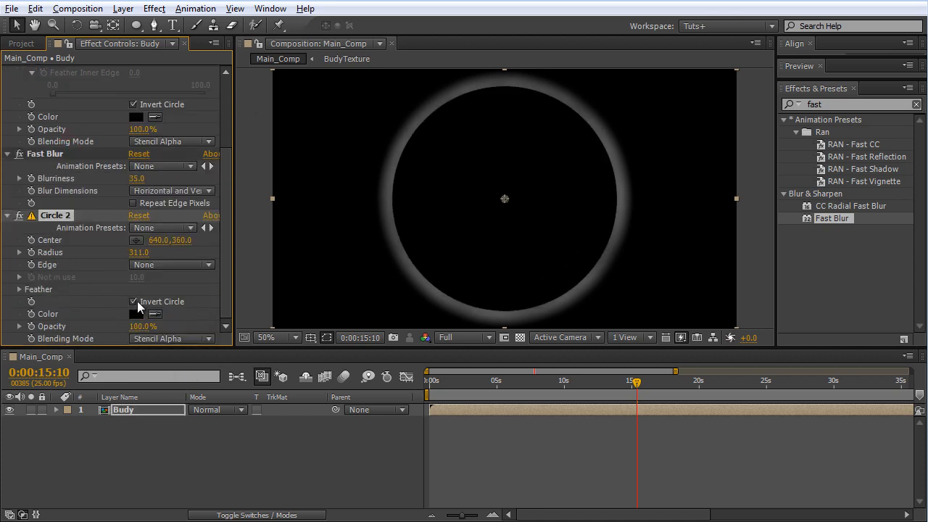
Turn off Invert Circle on Circle 2 and set its radius to 324, with Fast Blur disabled to see the hard edges.
click(134, 301)
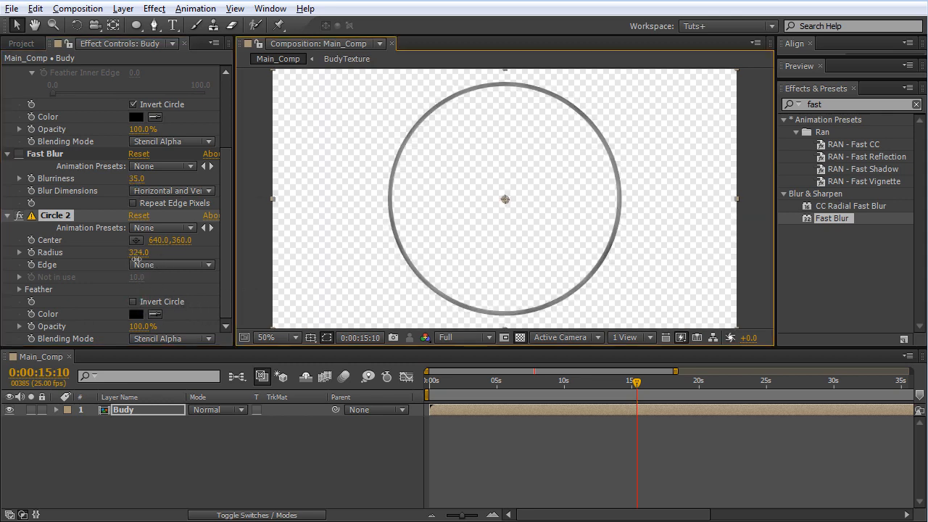
drag(136, 253, 148, 251)
Set the original Circle effect's radius to 310, keeping Circle 2's radius at 324.
scroll(147, 249, up, 3)
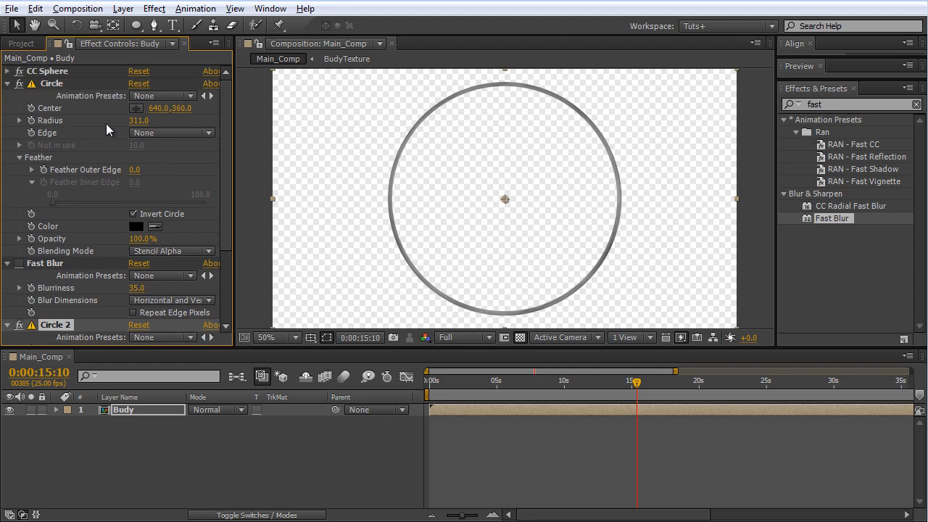
click(139, 120)
text(310)
key(Return)
scroll(141, 280, down, 2)
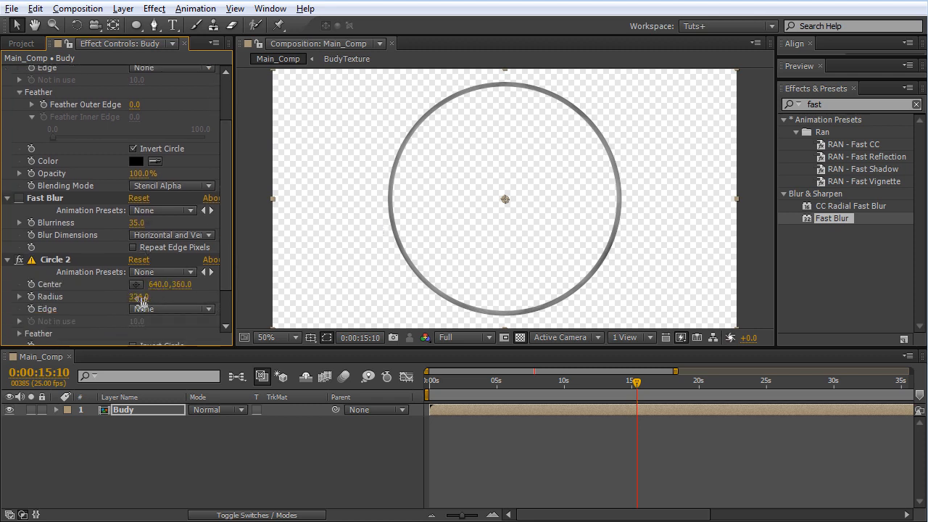
click(140, 297)
key(Return)
Enable Radius keyframing on both Circle effects at 0:00:15:10 and turn Fast Blur back on.
scroll(142, 138, up, 2)
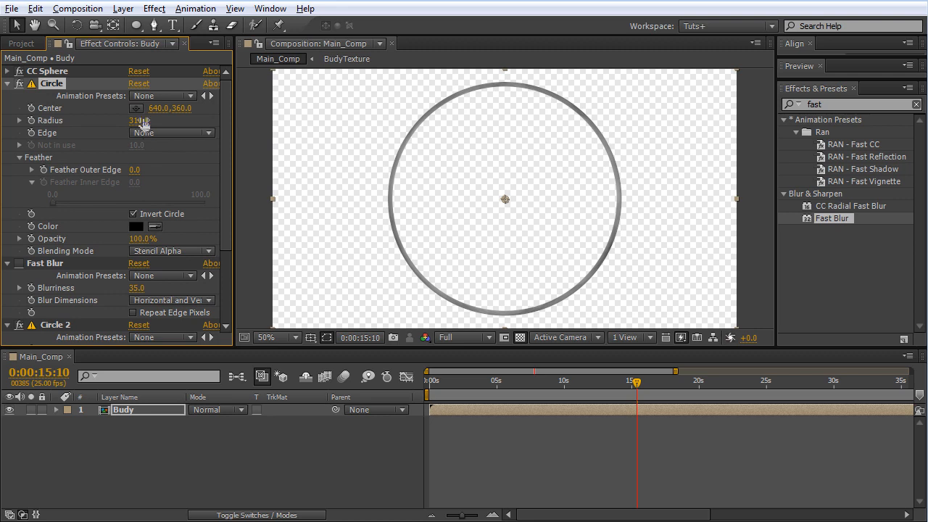
scroll(142, 146, down, 2)
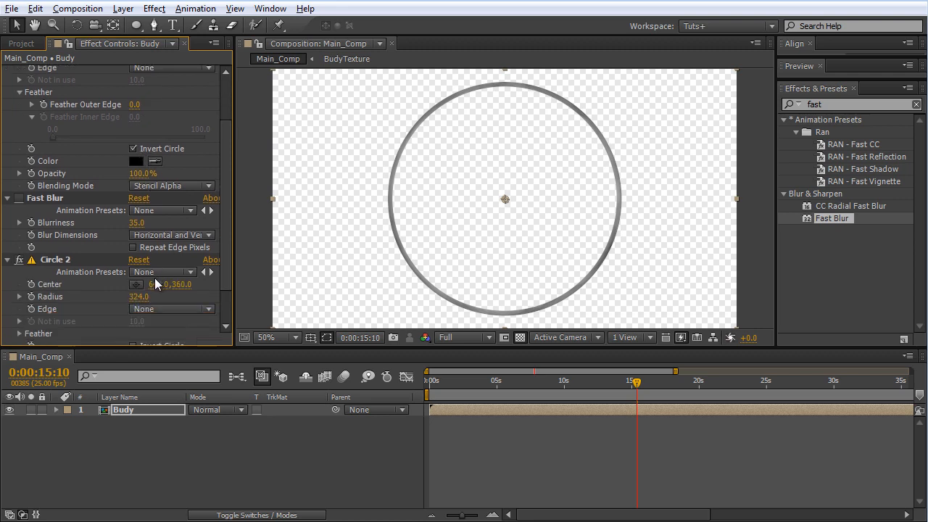
scroll(85, 214, up, 2)
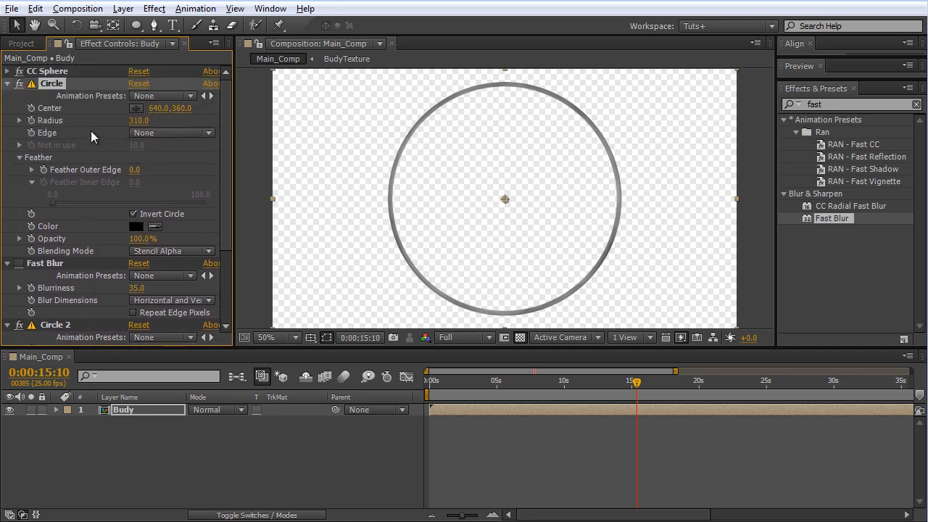
scroll(34, 120, down, 3)
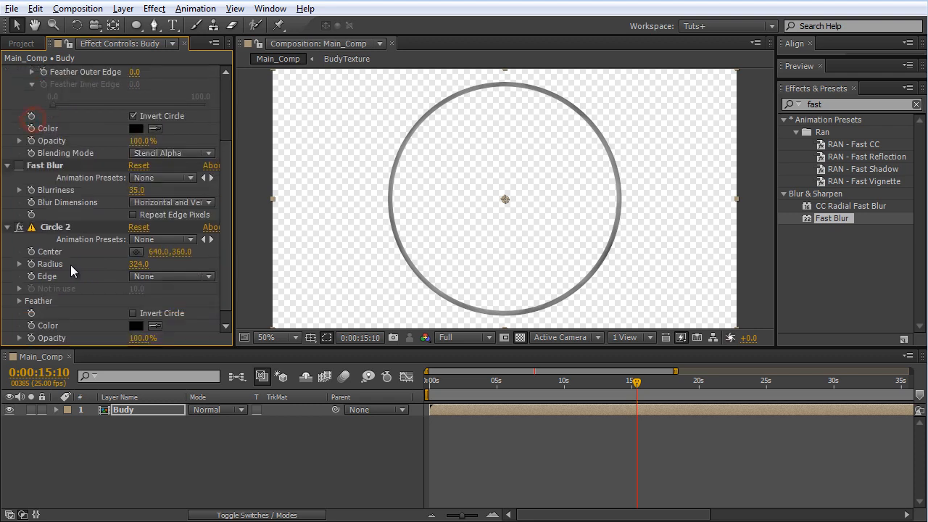
click(31, 264)
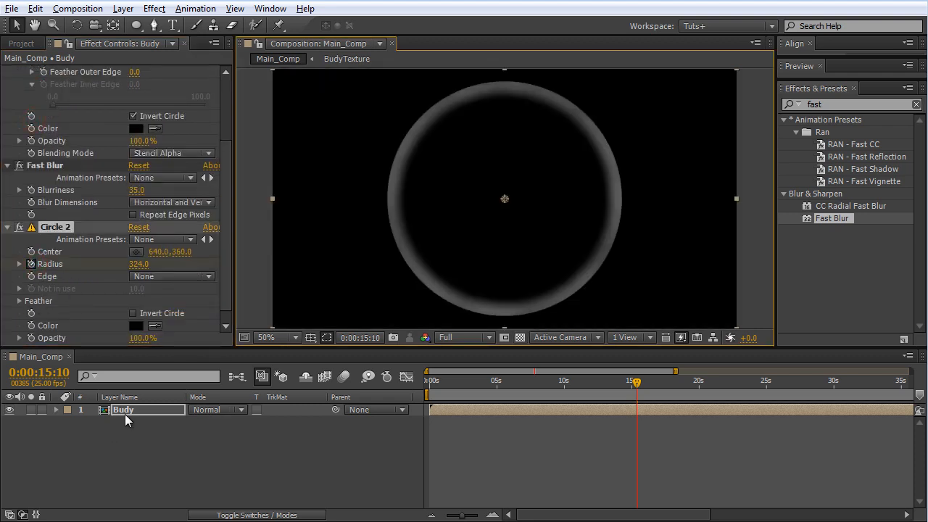
Remove the Radius keyframes from both Circle effects on the Budy layer.
click(121, 410)
key(u)
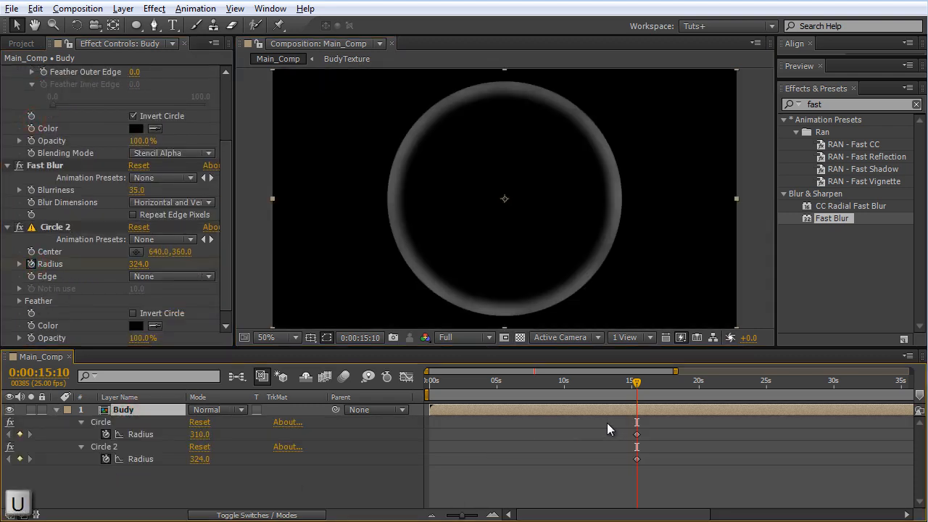
drag(607, 422, 663, 478)
key(F9)
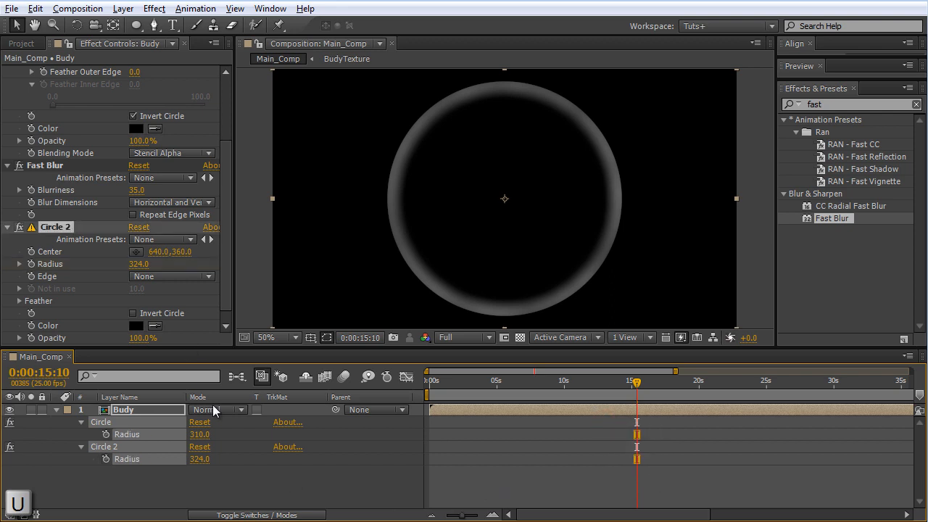
click(197, 500)
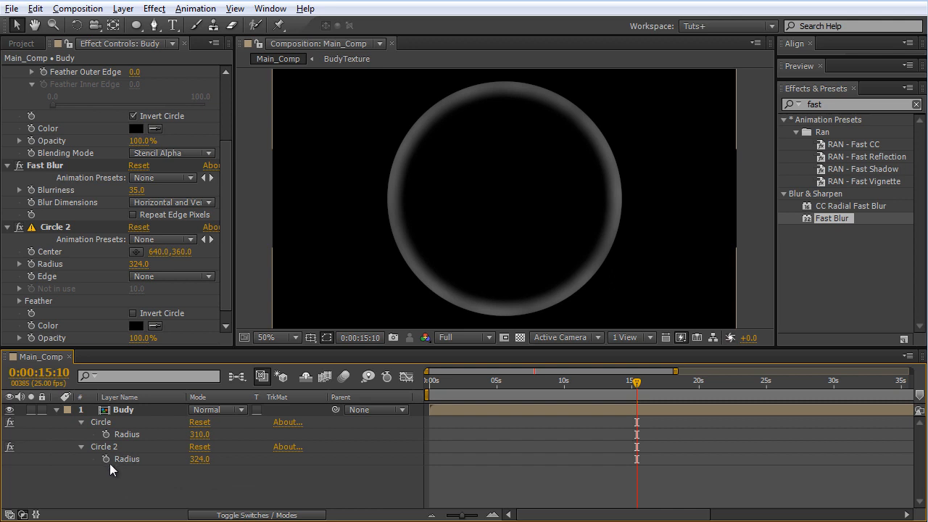
Link Circle 2's Radius to the Circle effect's Radius with the expression effect("Circle")("Radius")+14.
alt+click(106, 459)
drag(231, 471, 125, 434)
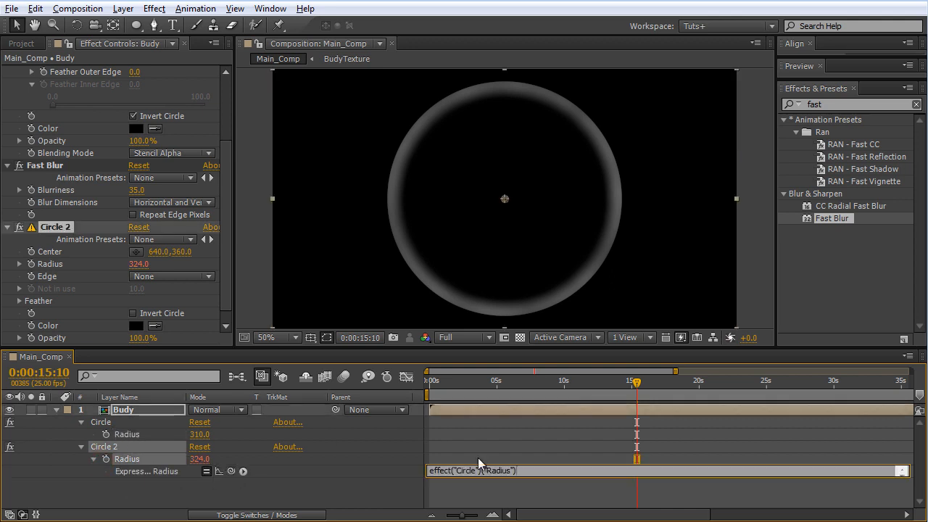
click(525, 471)
text(+14)
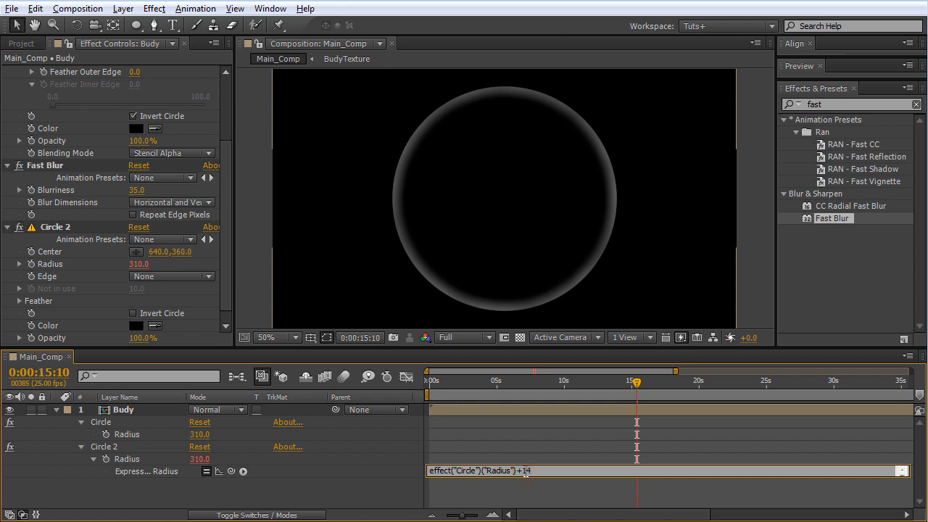
click(414, 503)
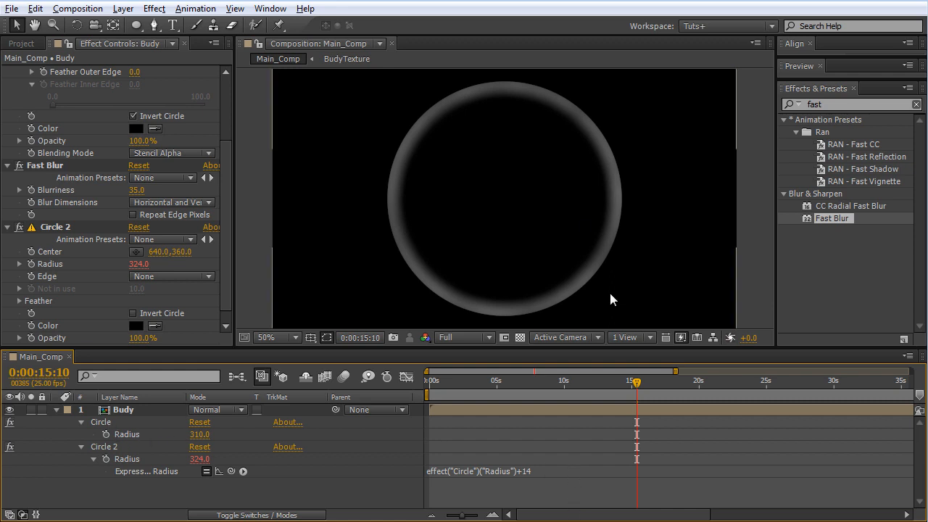
Duplicate the Budy layer and hide the original.
click(57, 410)
click(135, 409)
key(ctrl+d)
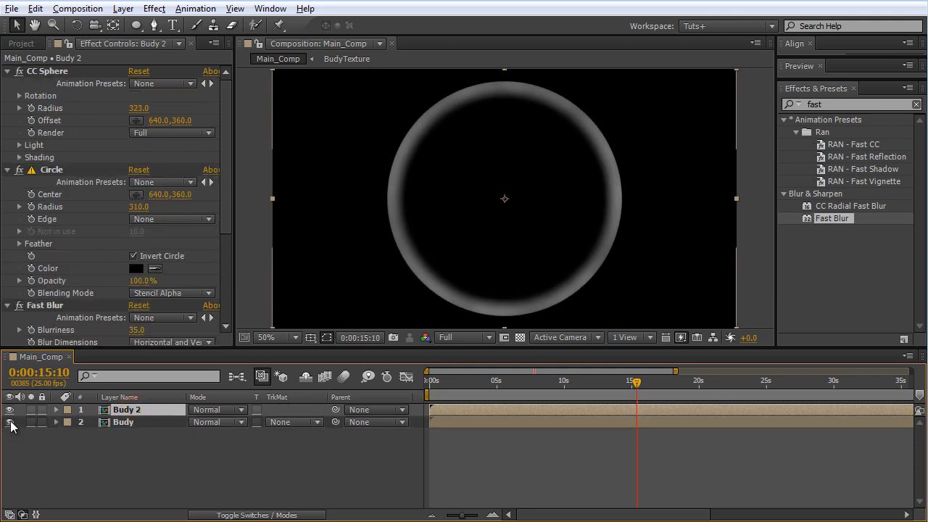
click(9, 422)
Set the Fast Blur blurriness on the duplicate Budy 2 layer to 10.
scroll(159, 304, down, 3)
click(138, 264)
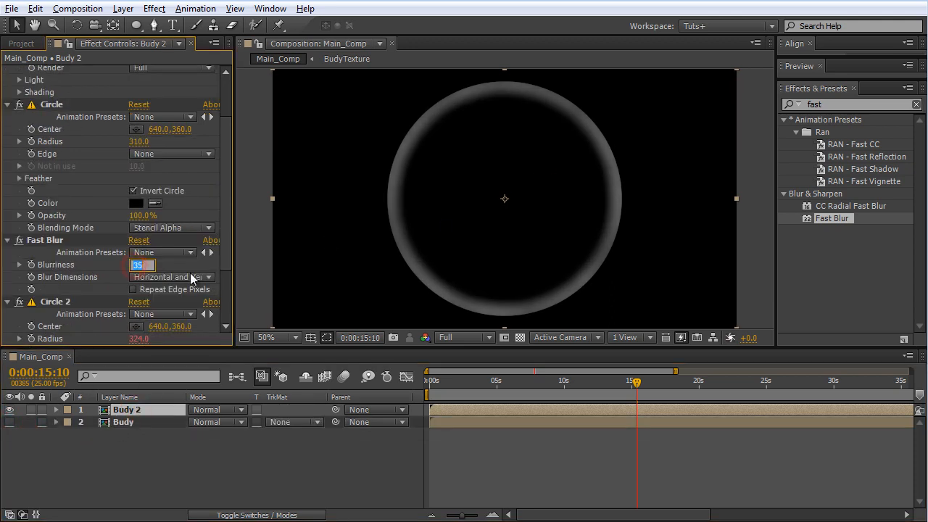
text(10)
key(Return)
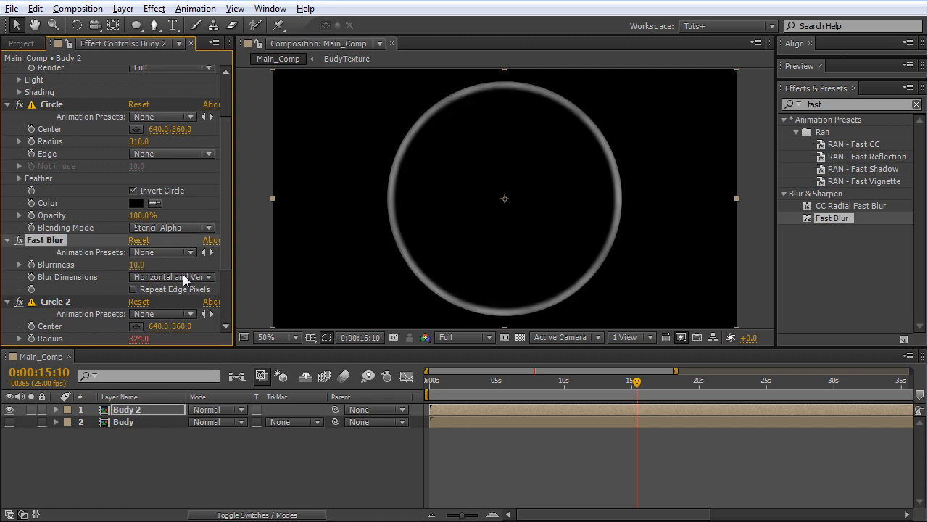
Add the Stylize Glow effect to Budy 2 and move it directly above Fast Blur in the effect order.
click(836, 105)
text(glow)
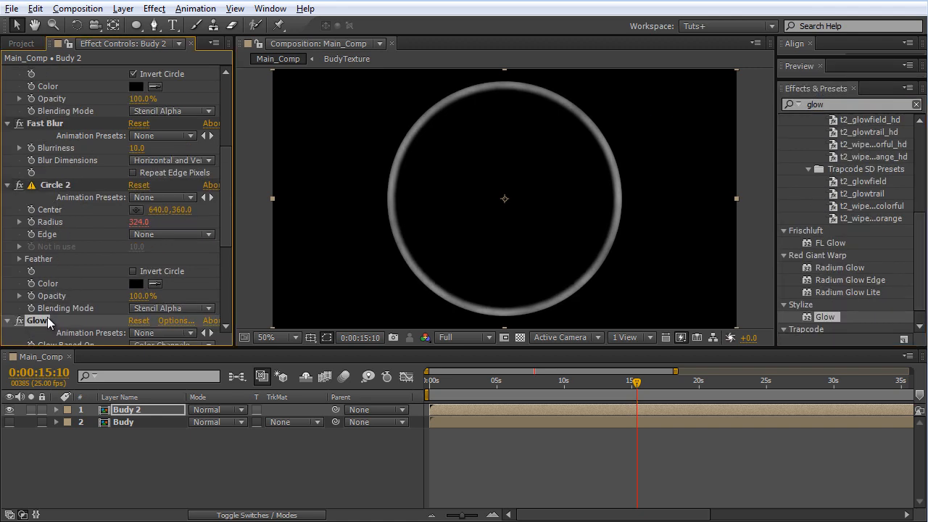
drag(46, 320, 65, 116)
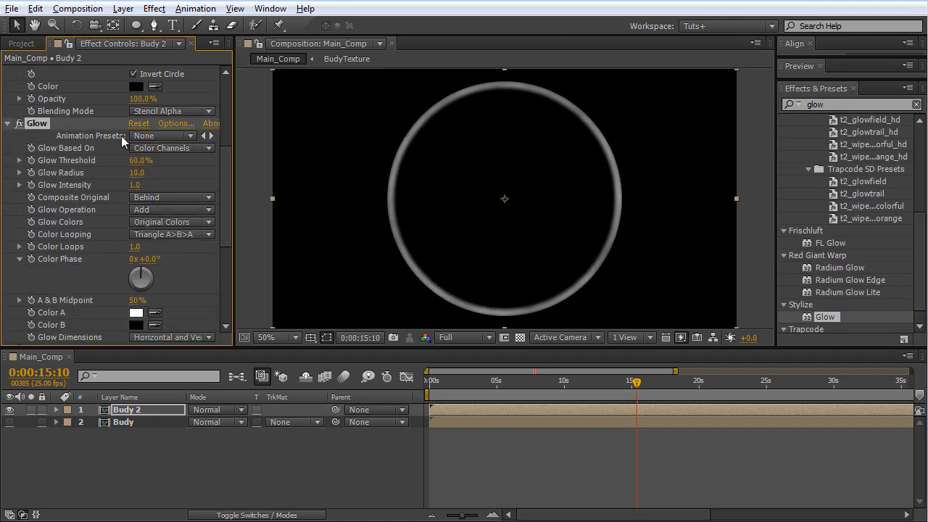
Set the Glow Threshold on Budy 2 to 17.6%.
click(142, 160)
text(0)
key(Return)
drag(42, 187, 72, 184)
Enlarge the Circle radius on Budy 2 so Circle 2's linked radius becomes 328, and slightly lower the Fast Blur blurriness.
scroll(139, 184, up, 5)
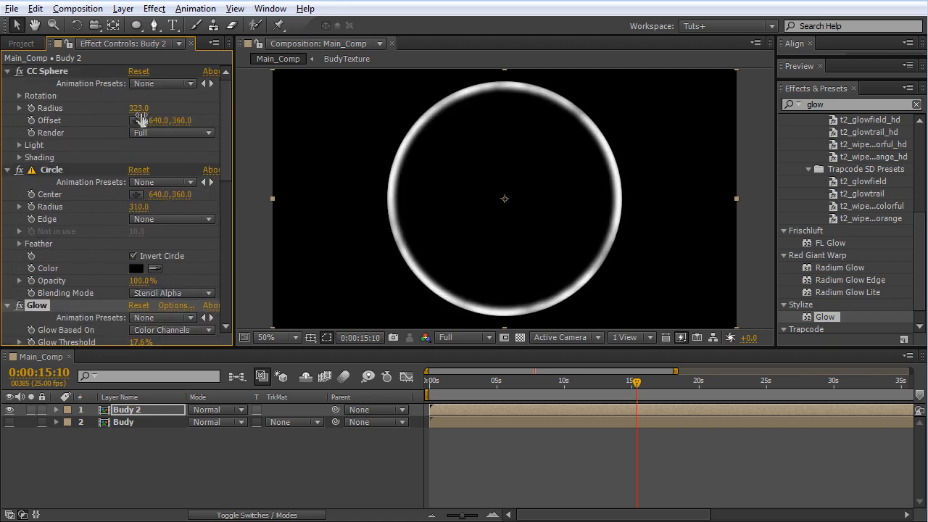
drag(138, 206, 134, 207)
scroll(135, 207, down, 8)
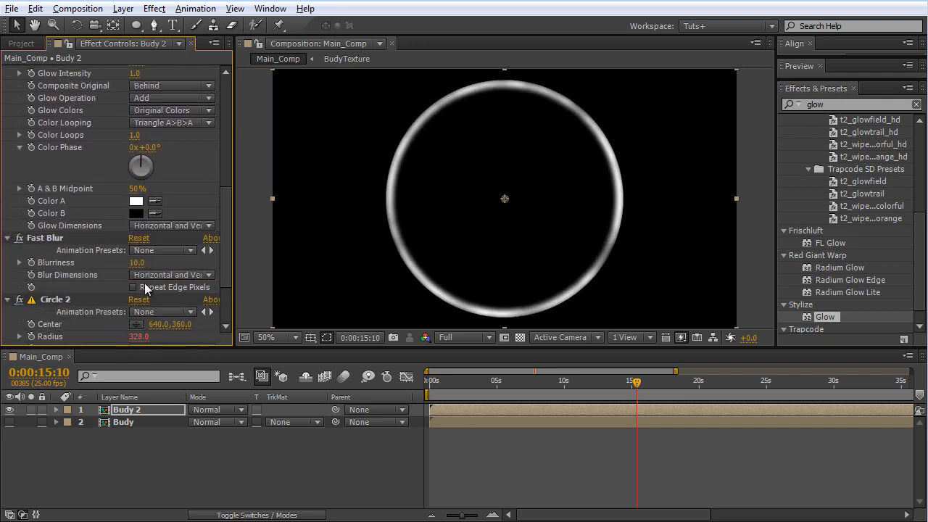
drag(138, 266, 141, 266)
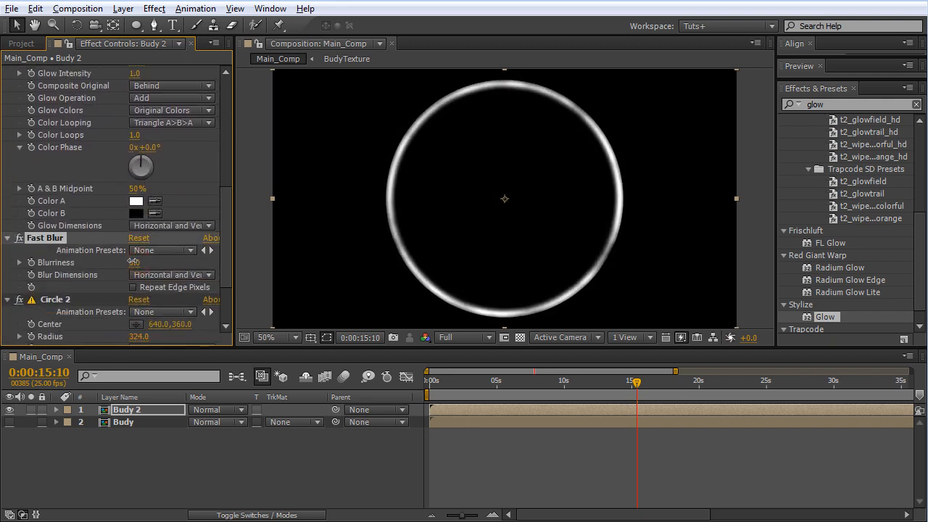
scroll(127, 262, down, 1)
scroll(165, 303, down, 3)
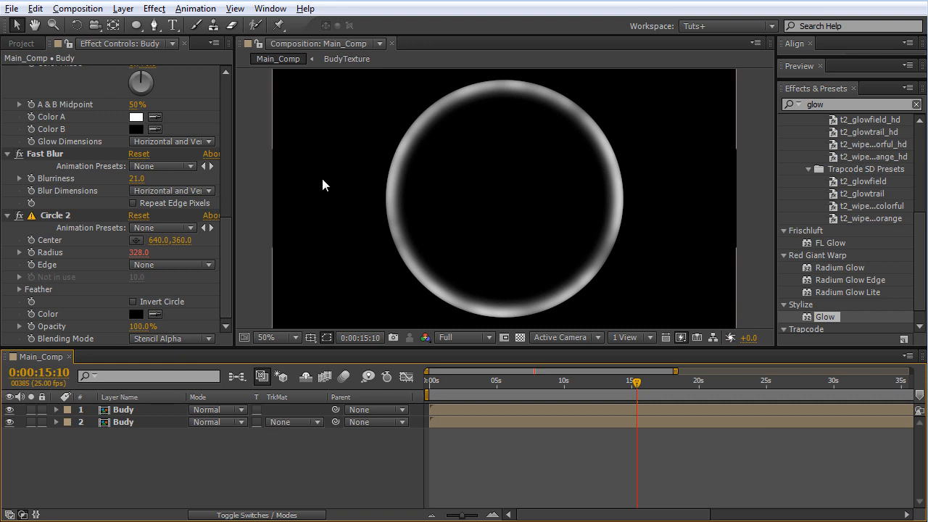
Show the layer switches and create a 35mm two-node camera named Camera.
key(F4)
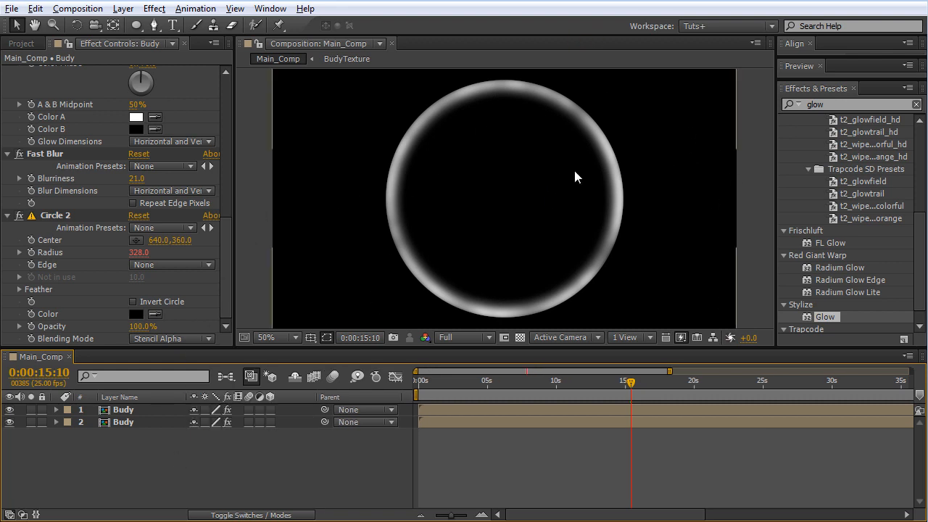
key(ctrl+alt+shift+c)
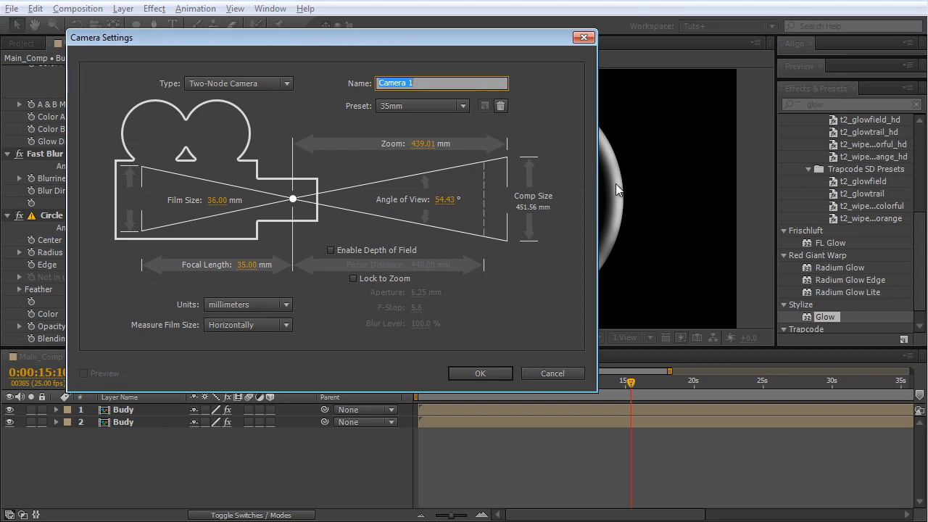
click(433, 79)
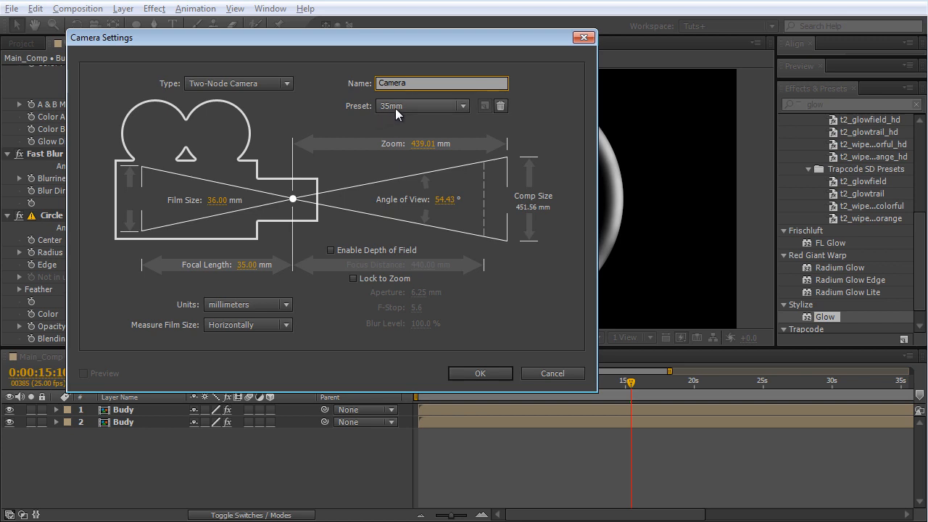
key(Return)
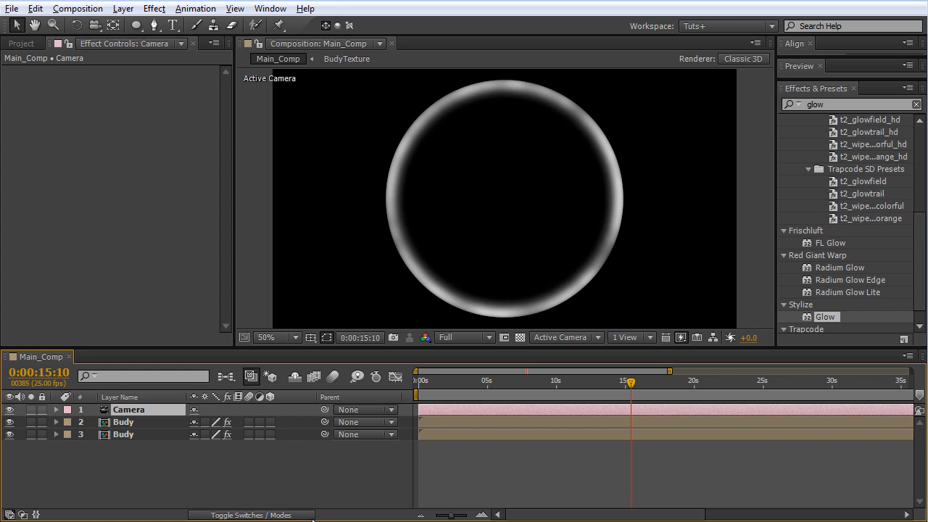
Add a null object, make it a 3D layer and rename it Cam_Position.
click(266, 487)
key(ctrl+shift+alt+y)
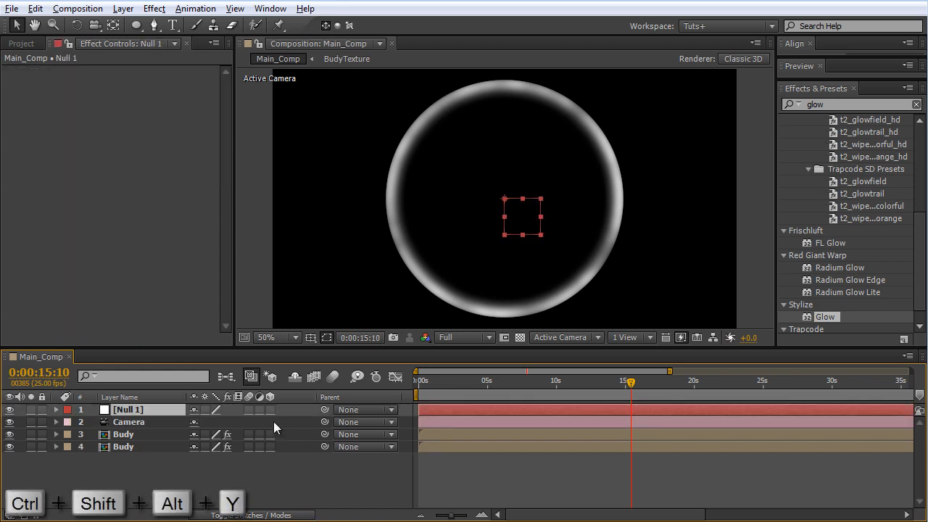
click(270, 410)
click(154, 410)
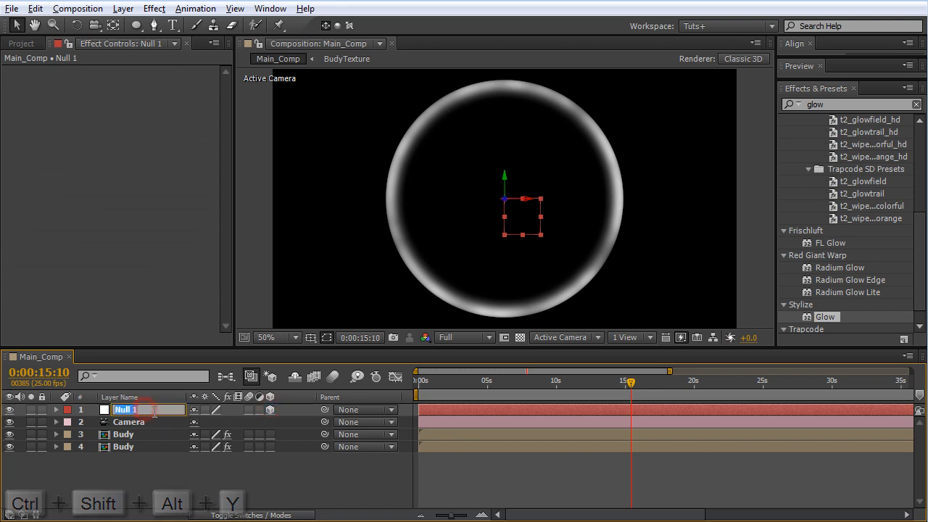
key(BackSpace)
key(BackSpace)
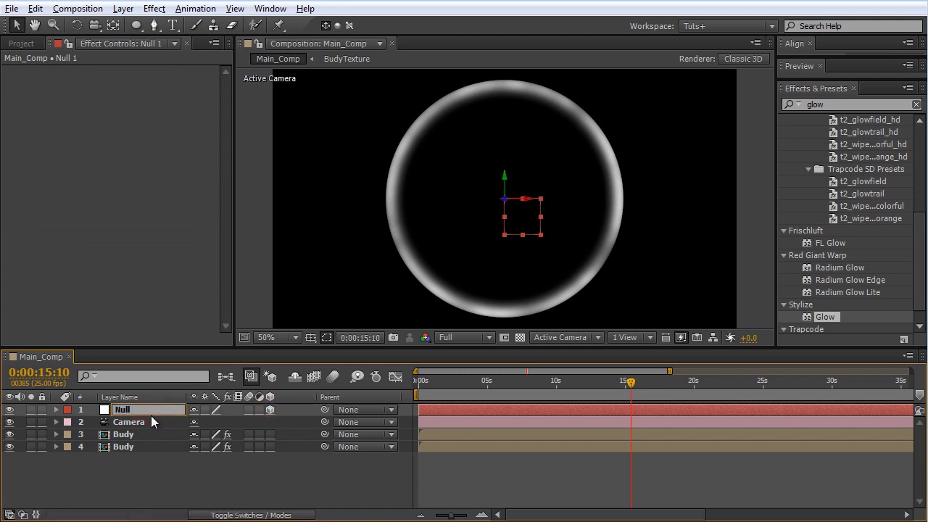
text(Cam_Position)
key(Return)
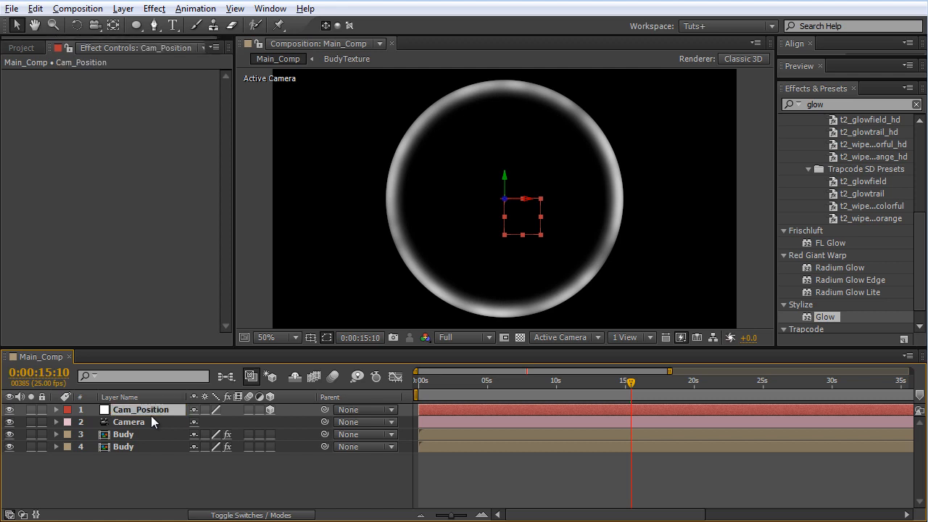
Duplicate the Cam_Position null and rename the copy Cam_Rotation.
key(ctrl+d)
click(172, 413)
key(Return)
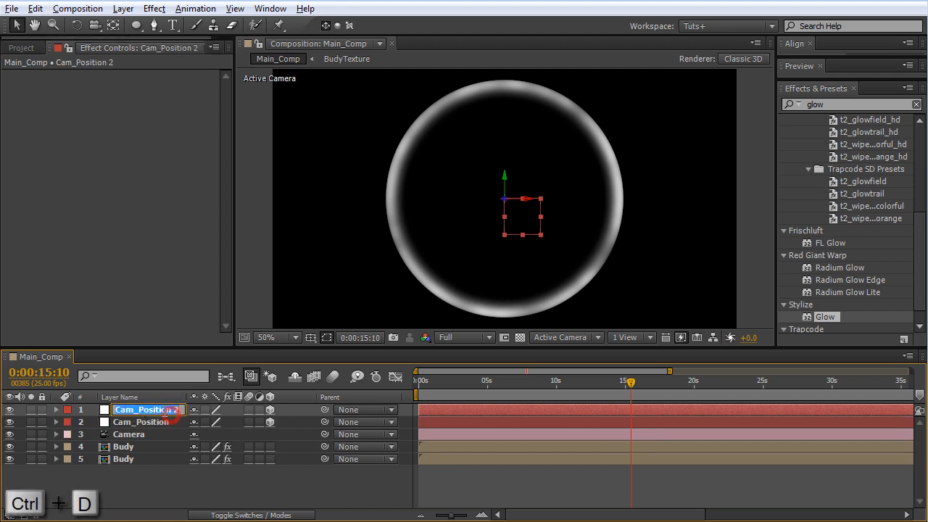
drag(137, 409, 257, 401)
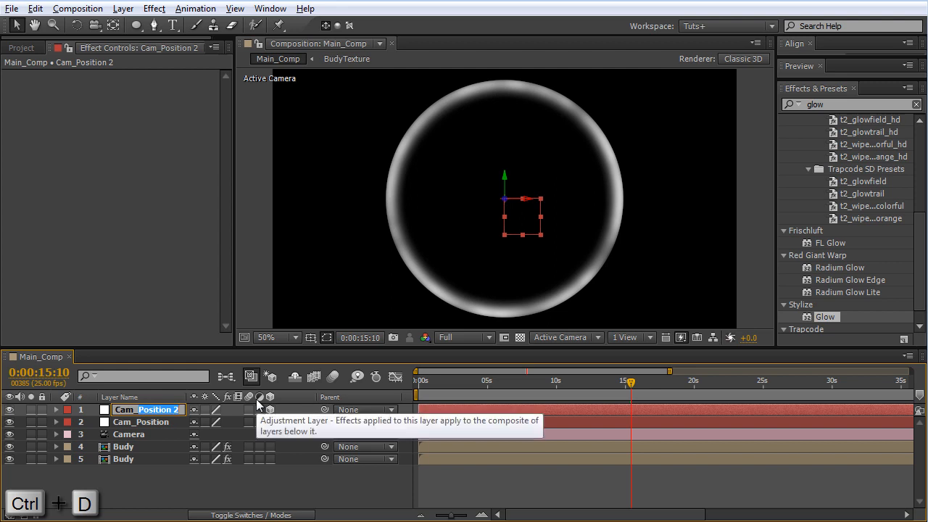
text(Rotation)
key(Return)
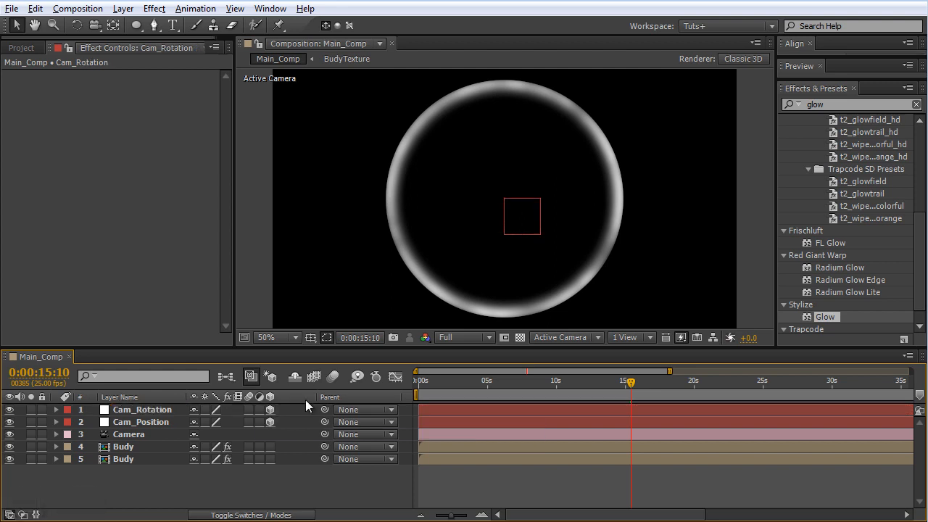
Parent Camera to Cam_Position, and Cam_Position to Cam_Rotation.
click(161, 432)
key(Return)
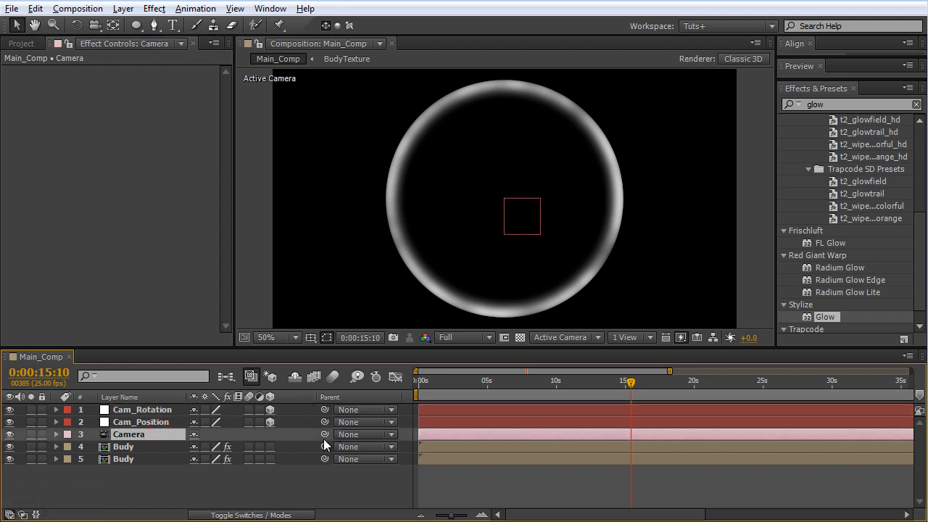
drag(324, 434, 175, 424)
drag(325, 424, 158, 410)
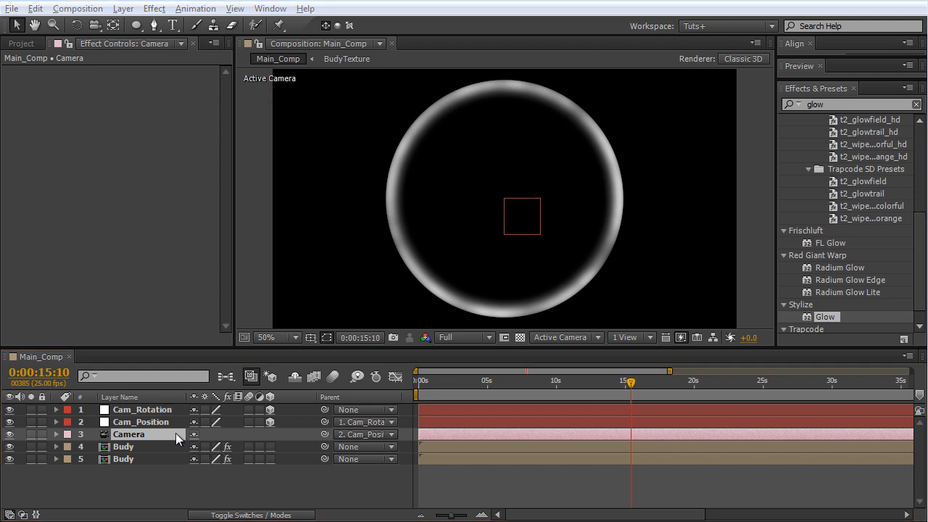
Examine the camera rig from several angles in Custom View 1 at 25% magnification.
click(583, 334)
click(562, 497)
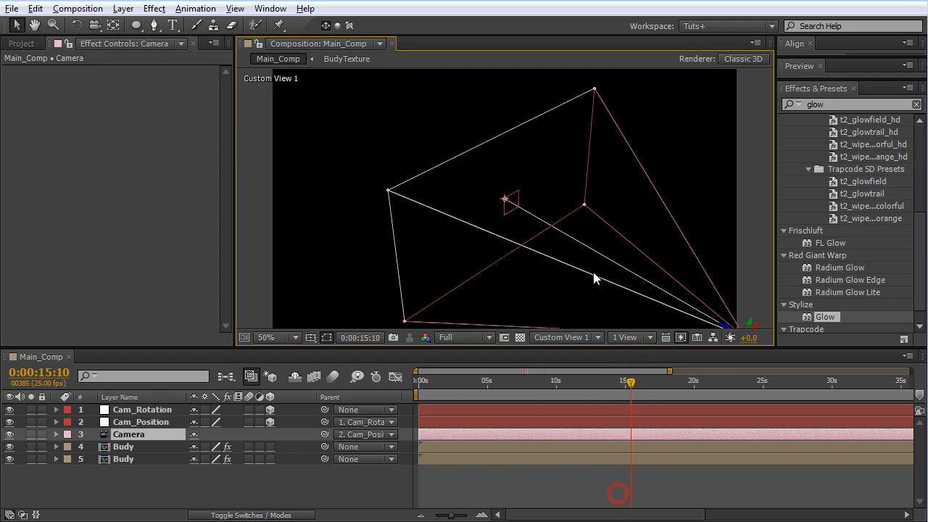
scroll(592, 272, down, 1)
scroll(593, 271, up, 1)
scroll(590, 267, down, 1)
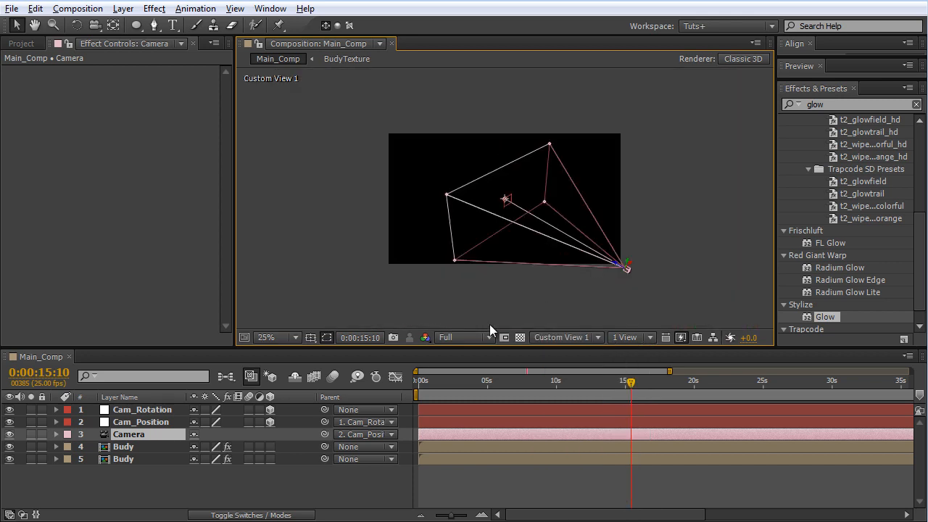
key(c)
drag(468, 259, 495, 256)
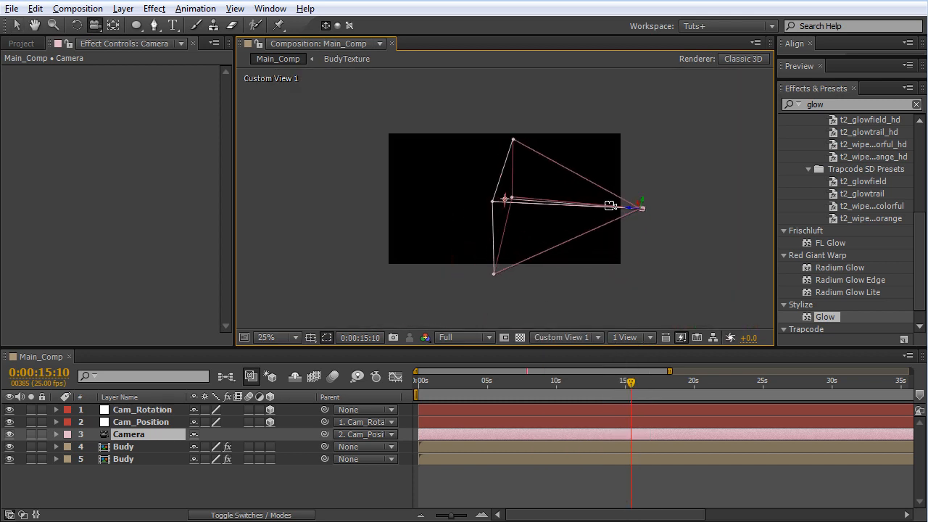
drag(610, 205, 609, 222)
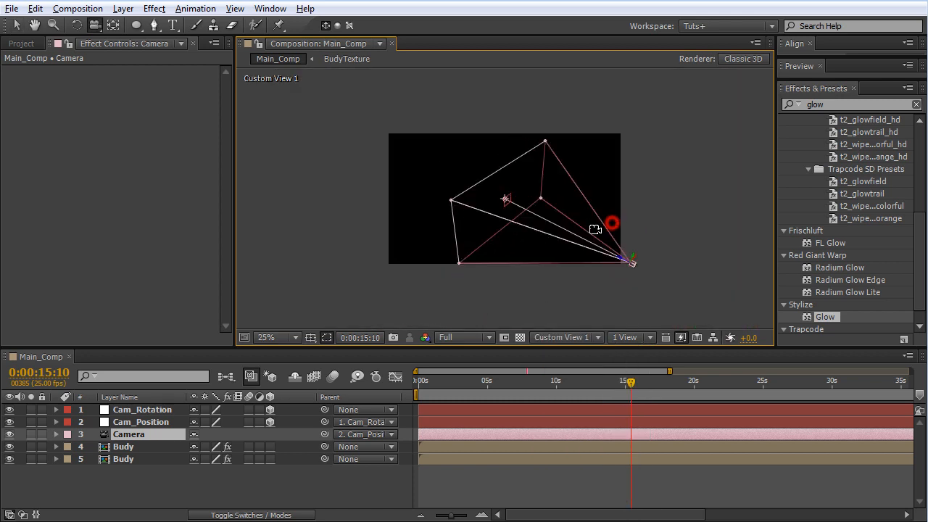
Set Cam_Rotation's X Rotation to 136°, Y Rotation to -103° and Z Rotation to 111° to test the camera rig.
click(152, 422)
click(153, 410)
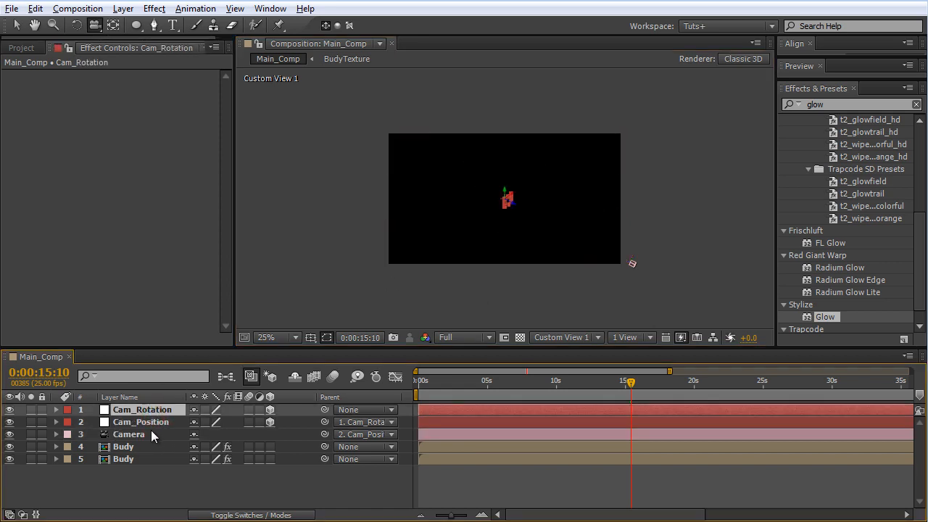
click(145, 422)
click(125, 410)
key(r)
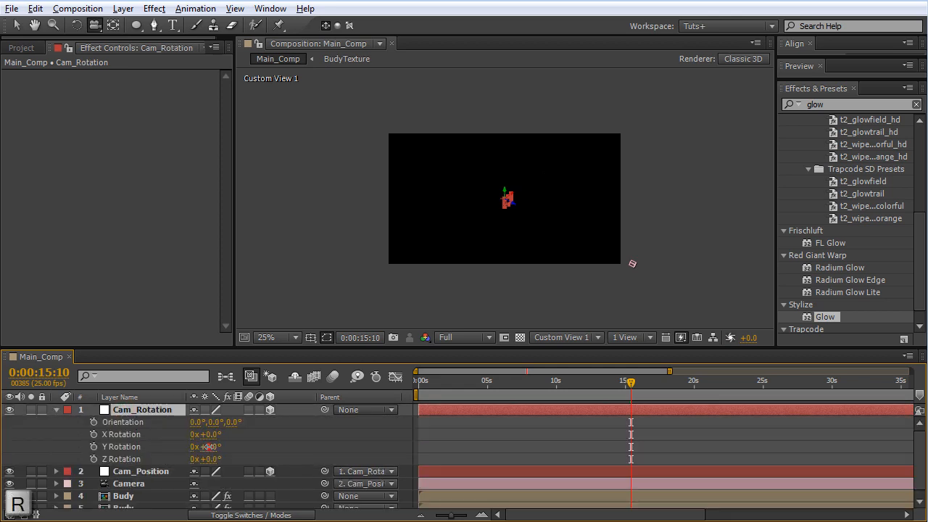
drag(210, 446, 312, 433)
drag(211, 459, 290, 458)
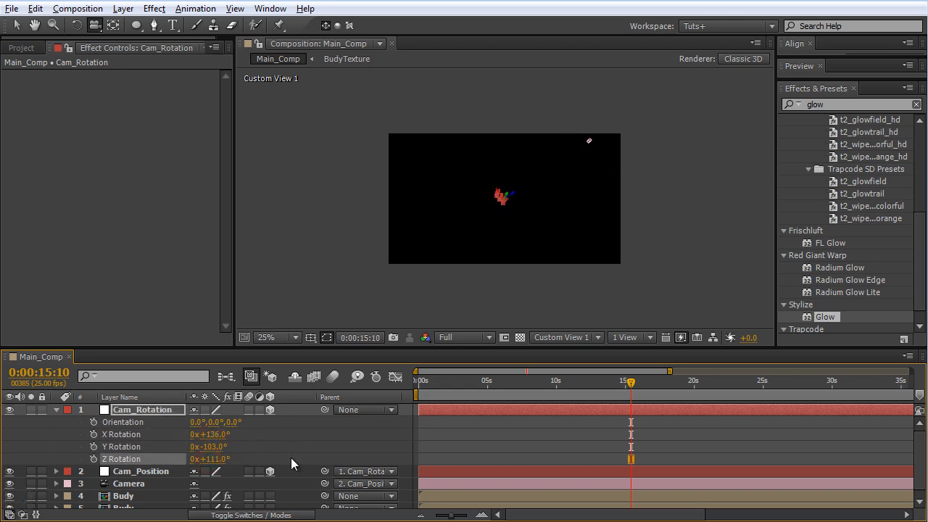
Undo the last three rotation changes on Cam_Rotation.
key(ctrl+z)
key(ctrl+z)
key(ctrl+z)
Test the camera rig by moving Cam_Position to 734, 359, 714 and varying Cam_Rotation's Y Rotation.
click(142, 471)
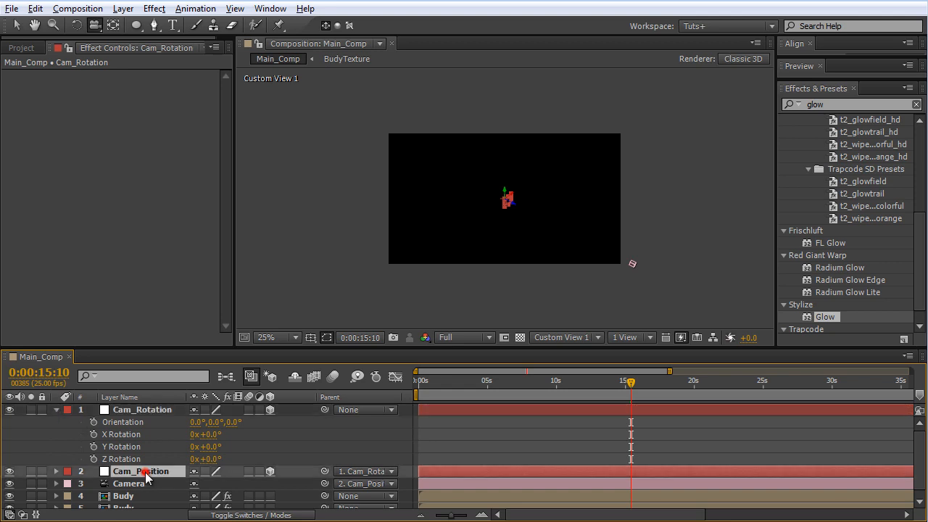
key(p)
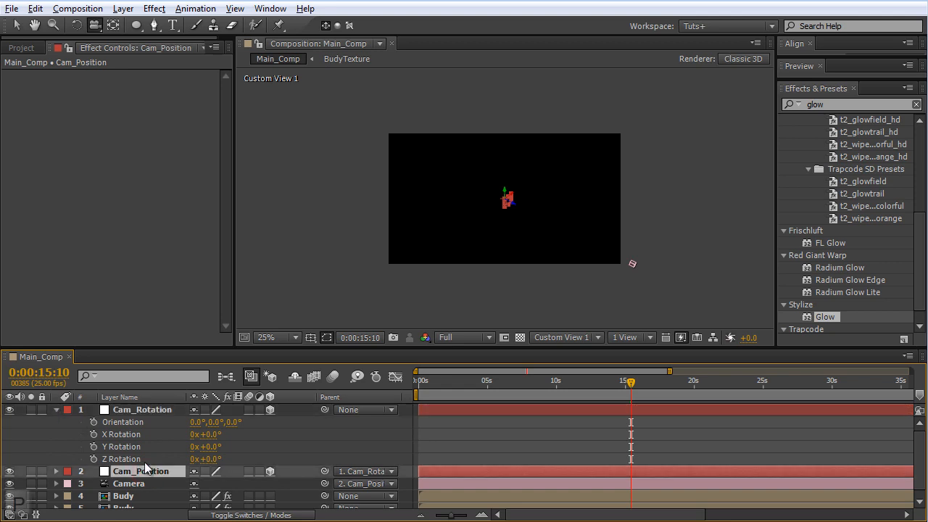
drag(196, 484, 671, 451)
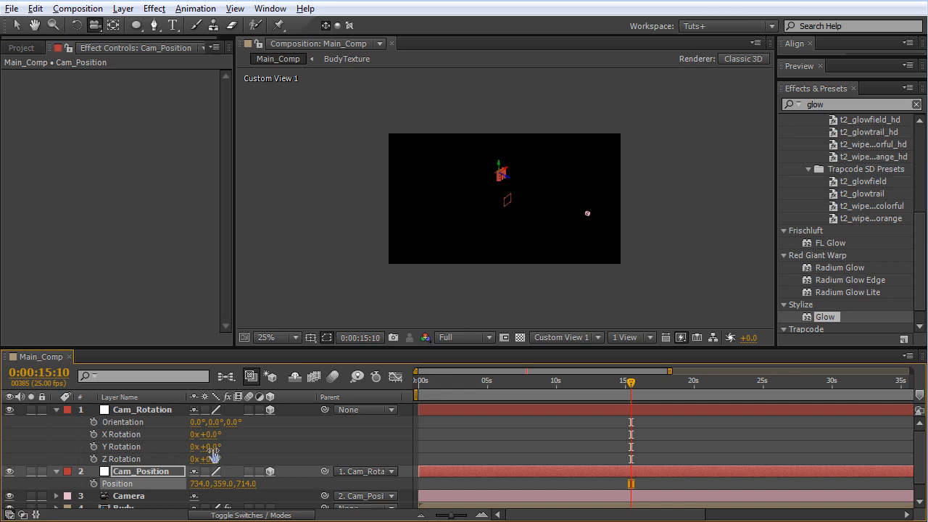
drag(211, 446, 246, 446)
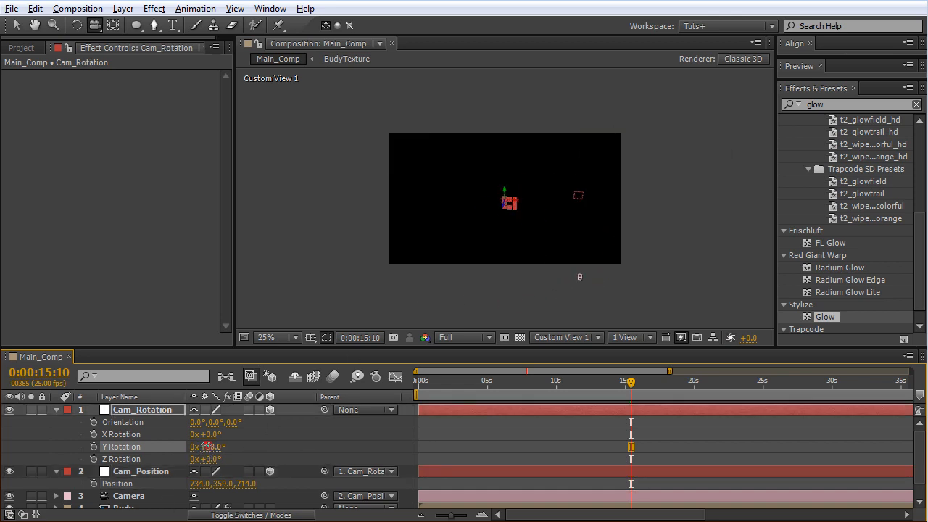
drag(208, 446, 181, 451)
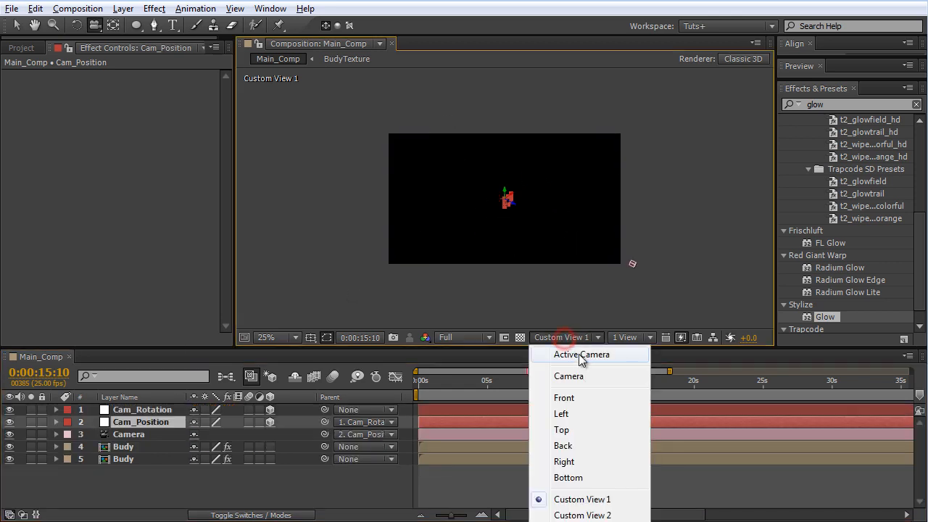
Switch the viewer to Active Camera and make both Budy layers 3D.
click(578, 350)
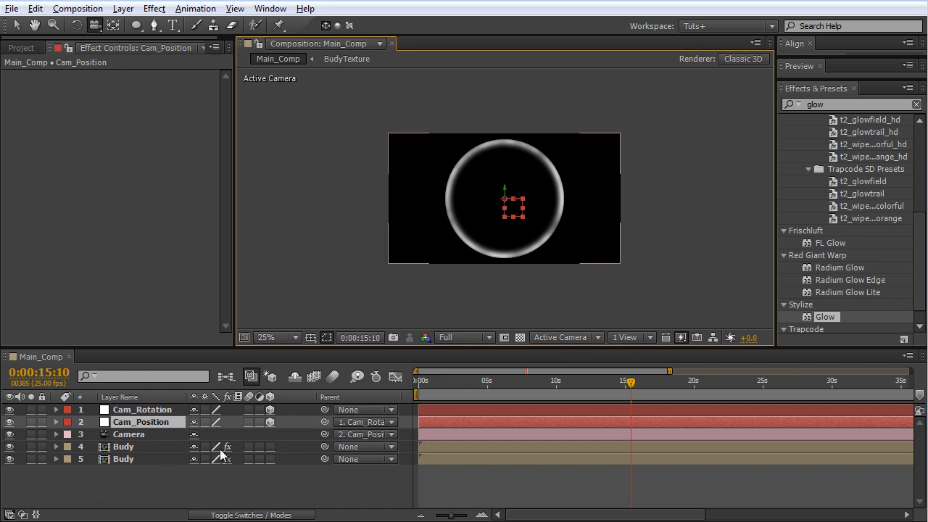
drag(269, 445, 266, 470)
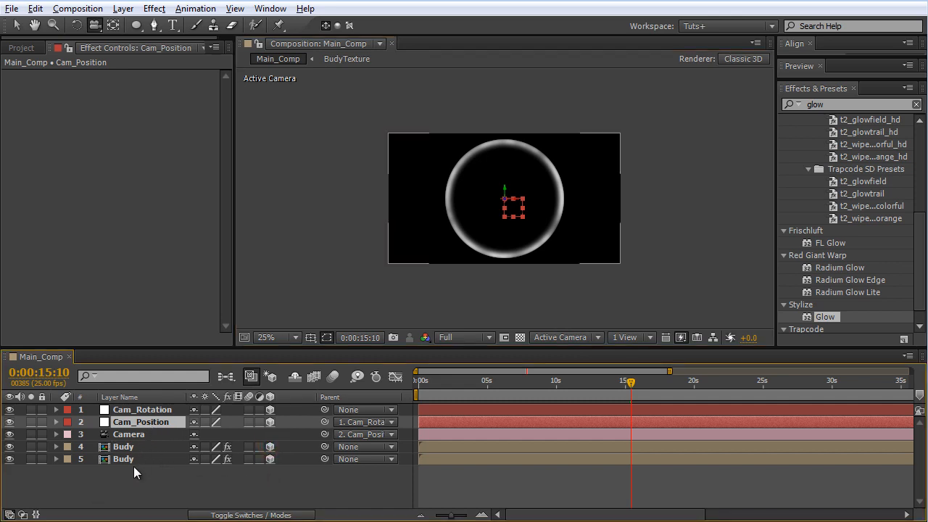
Try a Y Rotation of 77° on Cam_Rotation to see how the 3D Budy layers look from the side.
click(142, 410)
key(r)
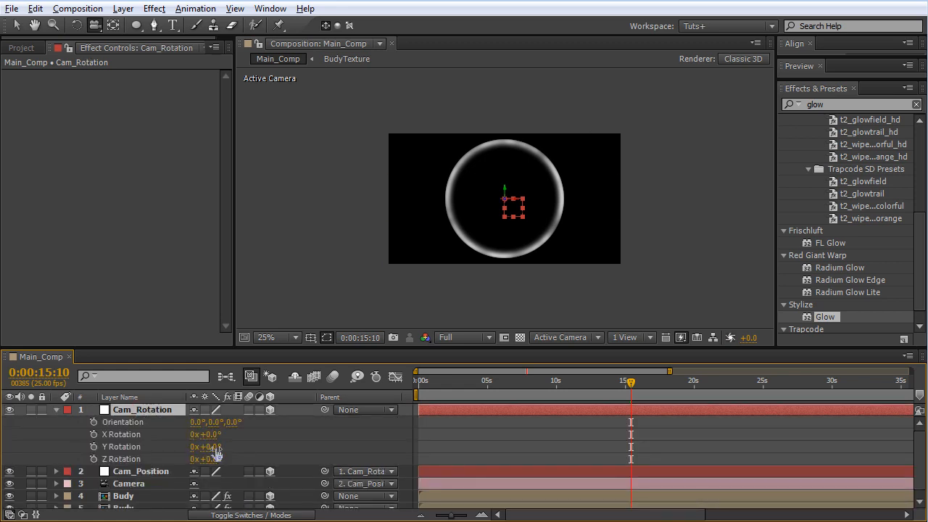
drag(206, 447, 290, 448)
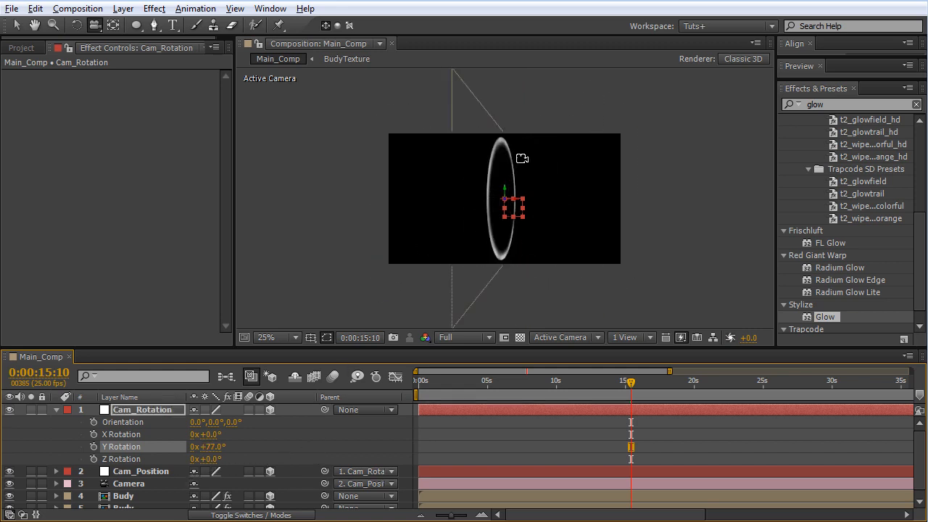
drag(208, 446, 263, 426)
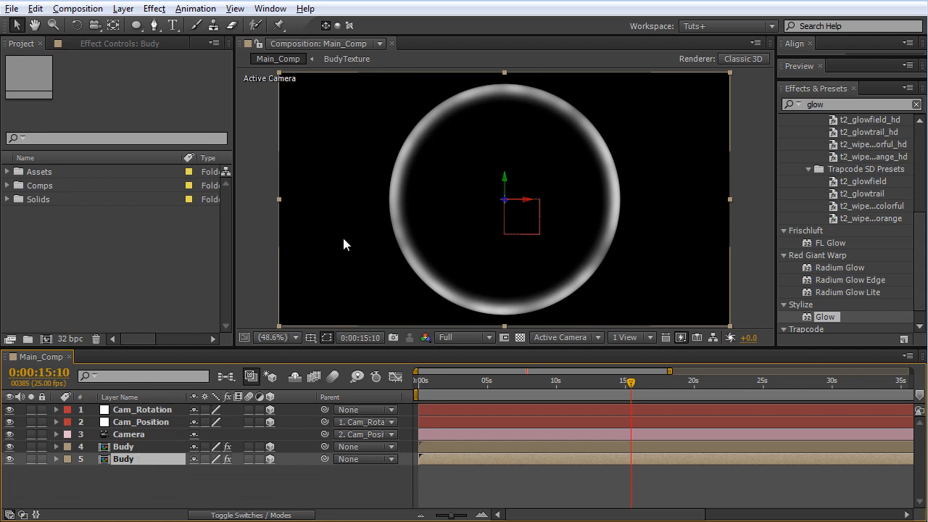
Set the auto-orientation of both Budy layers to Orient Towards Camera.
ctrl+click(139, 446)
key(ctrl+alt+o)
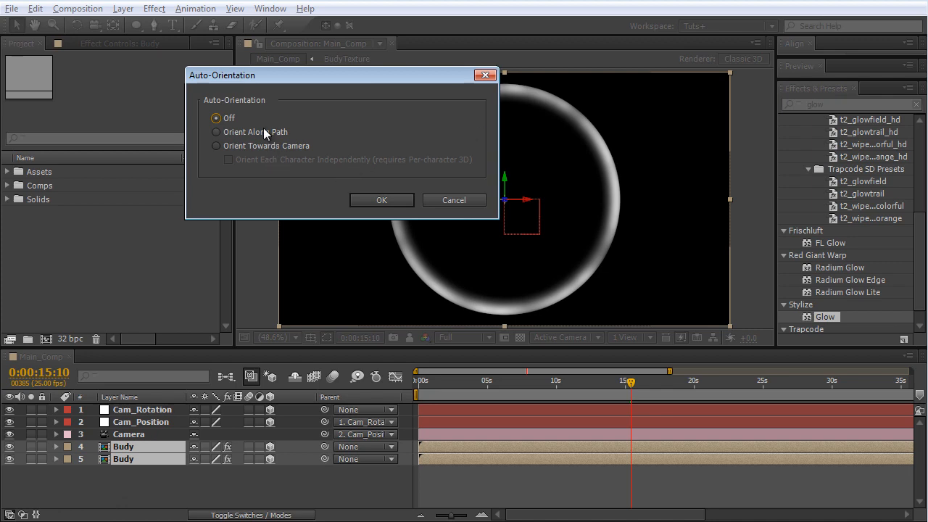
click(221, 145)
click(391, 198)
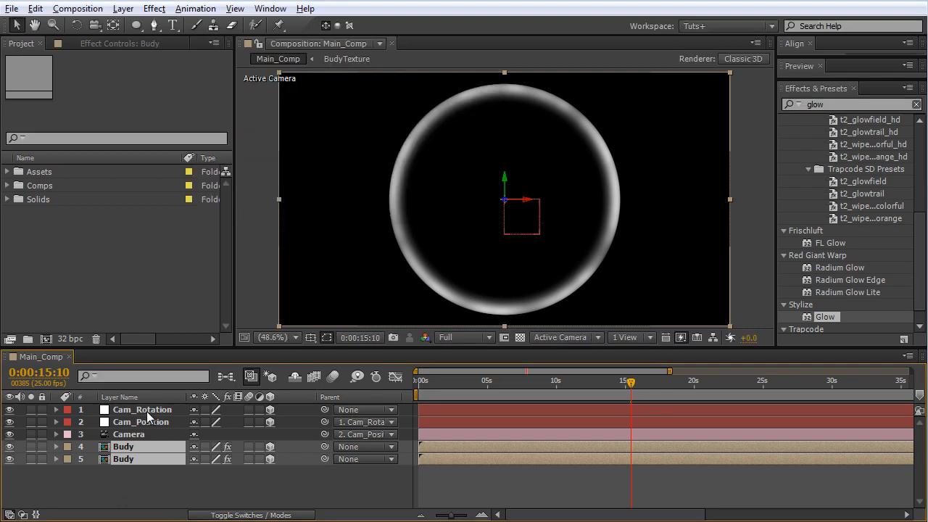
Try changing Cam_Rotation's Y Rotation in the Active Camera view to test the auto-orientation, and undo the change.
click(147, 411)
key(r)
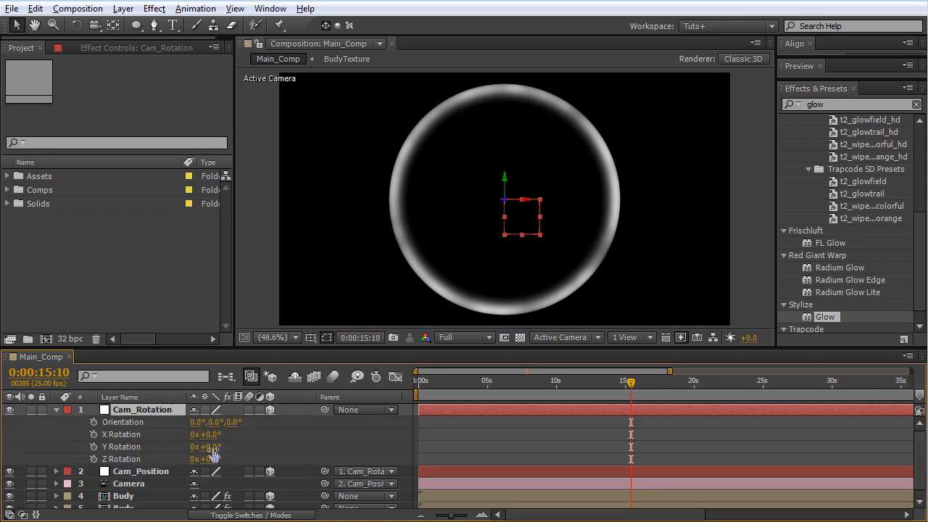
drag(212, 448, 233, 449)
key(ctrl+z)
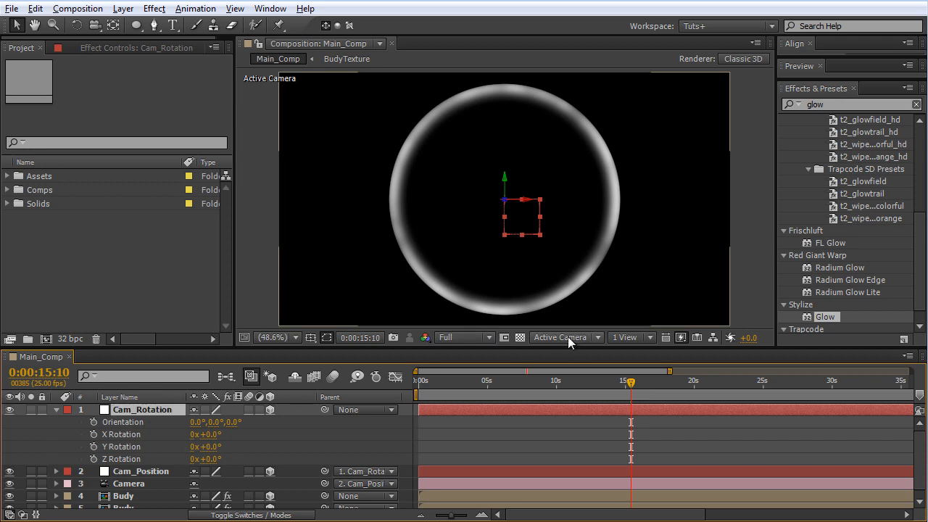
Check the Budy layers' orientation in Custom View 1 while varying Cam_Rotation's Y Rotation, and return to Active Camera.
click(566, 336)
click(594, 499)
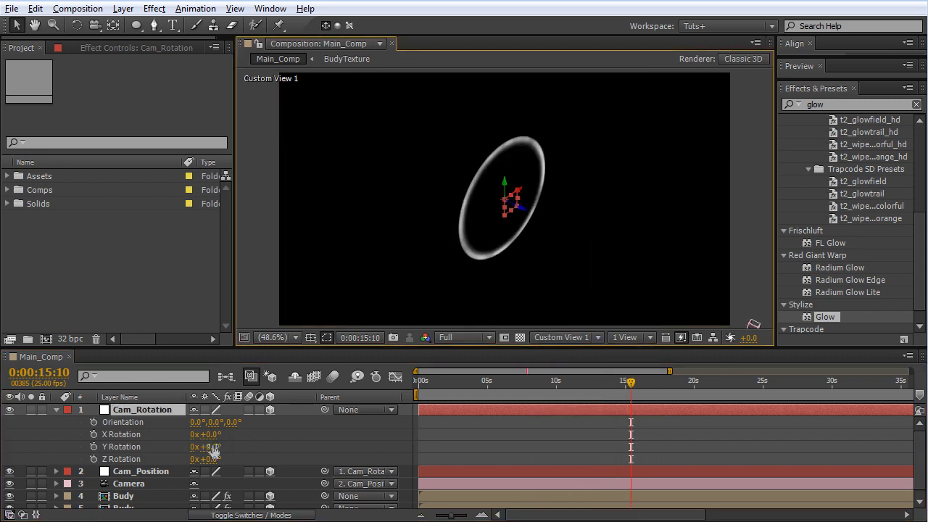
drag(212, 445, 240, 445)
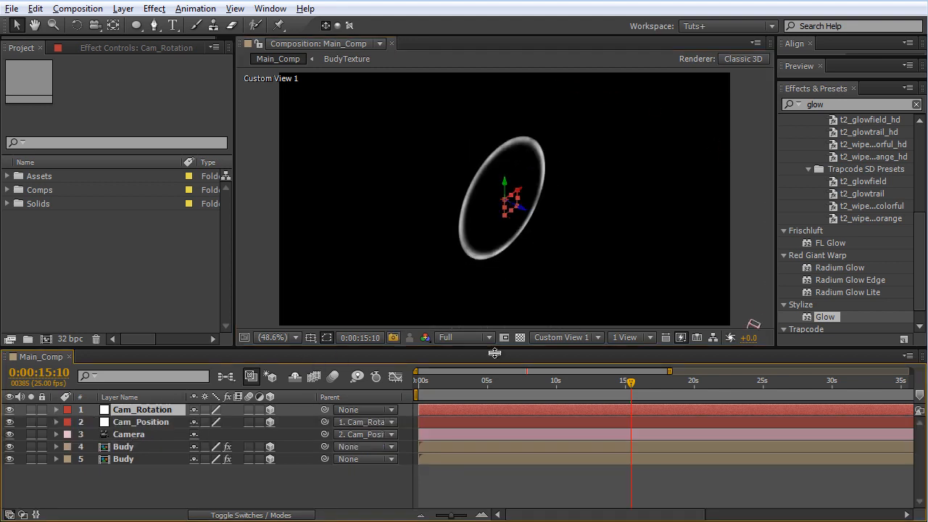
click(535, 339)
click(594, 355)
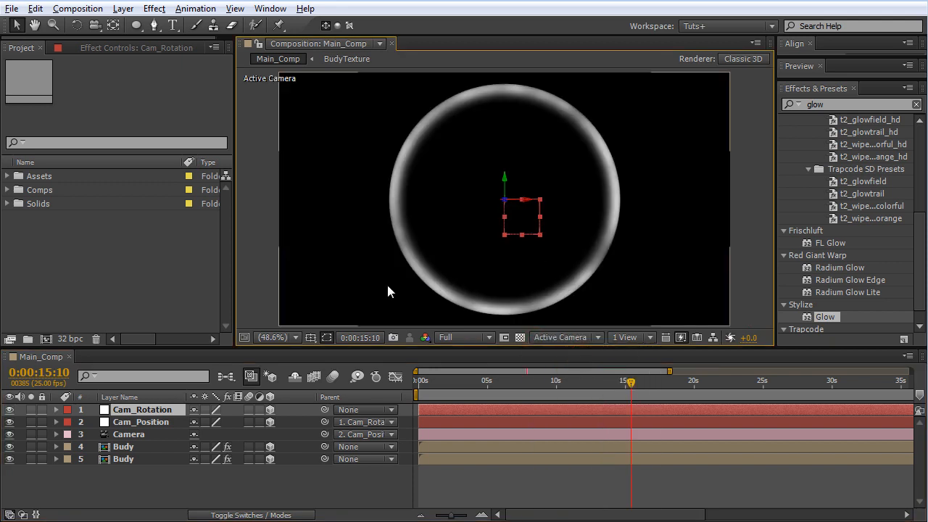
Rename the lower Budy layer Budy_01 and the upper one Budy_02.
click(128, 447)
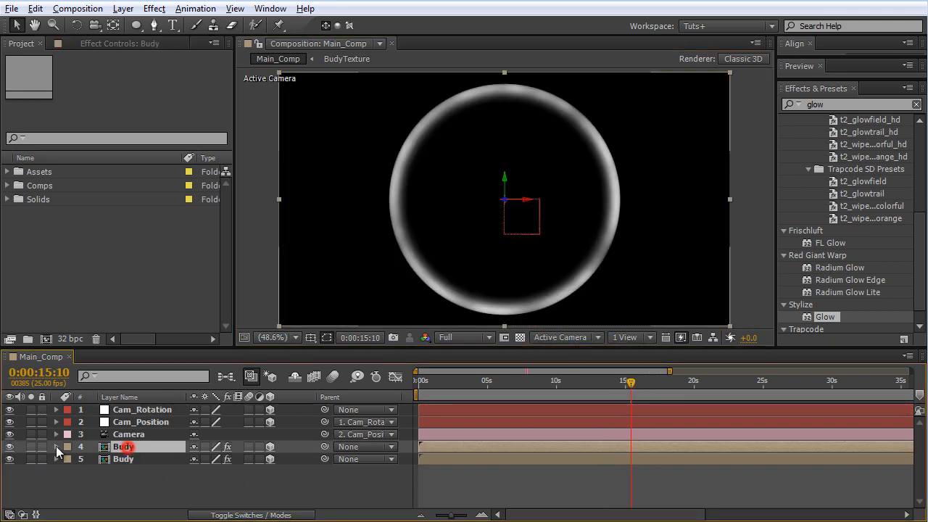
click(148, 458)
key(Return)
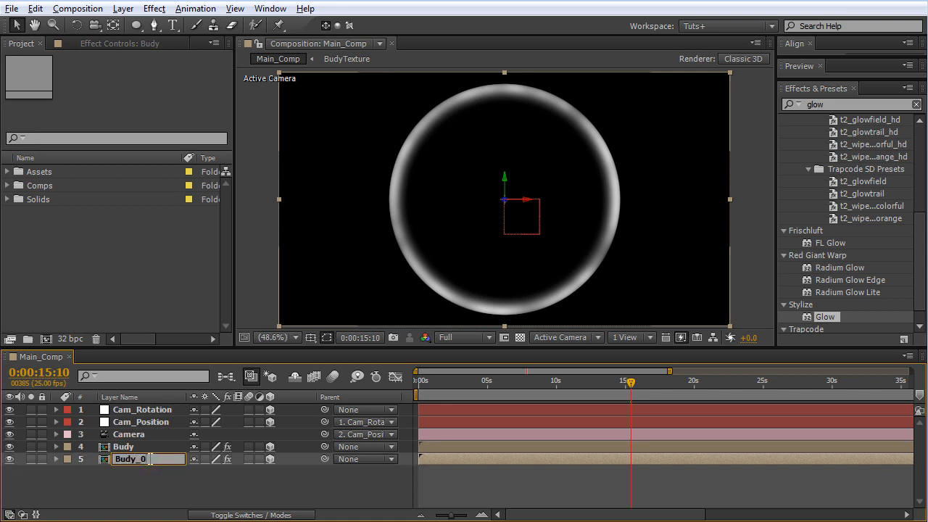
text(_01)
click(148, 446)
key(Return)
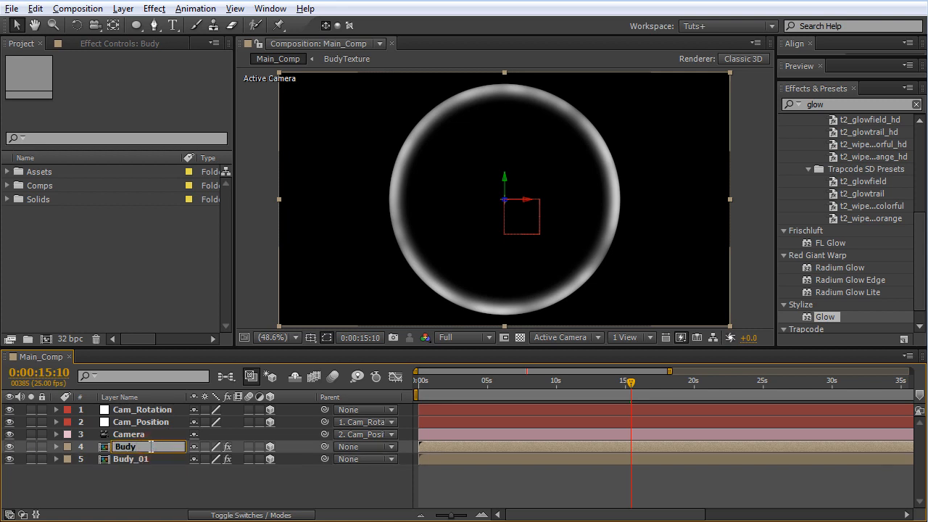
text(_02)
key(Return)
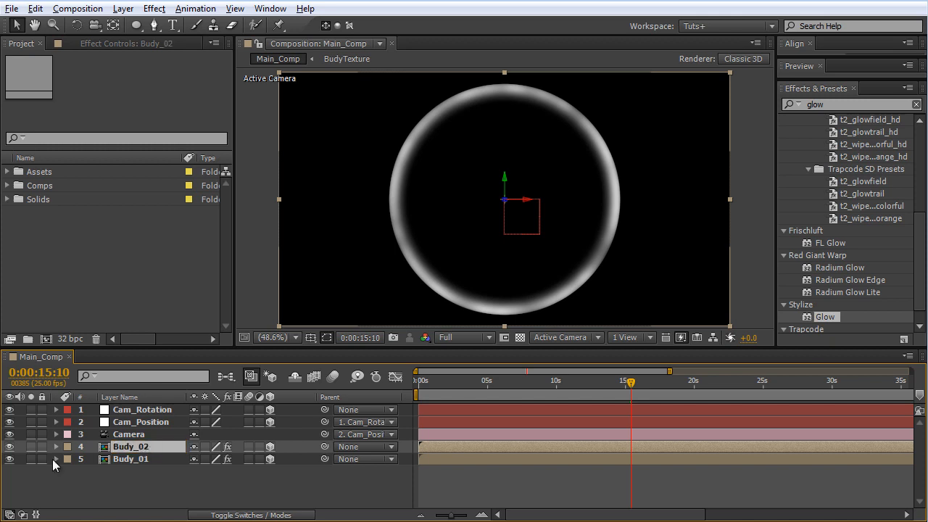
Hide Budy_02 and disable the Circle, Fast Blur and Circle 2 effects on Budy_01, leaving CC Sphere on.
click(9, 447)
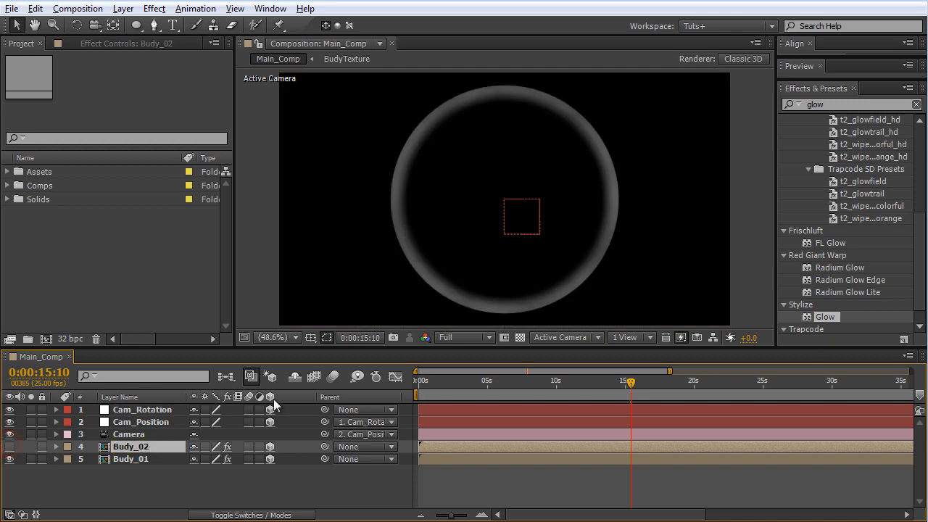
click(138, 459)
click(116, 43)
click(54, 84)
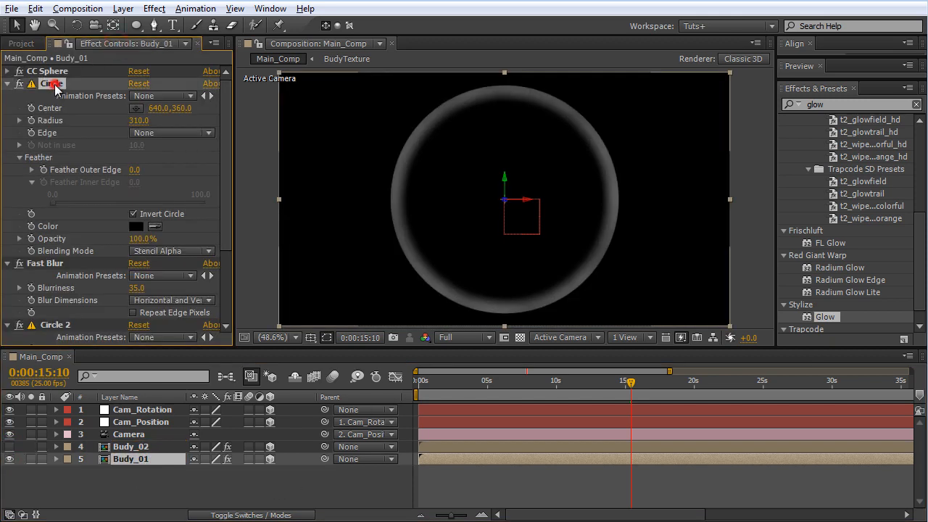
key(ctrl+a)
click(7, 84)
click(50, 162)
drag(19, 83, 19, 108)
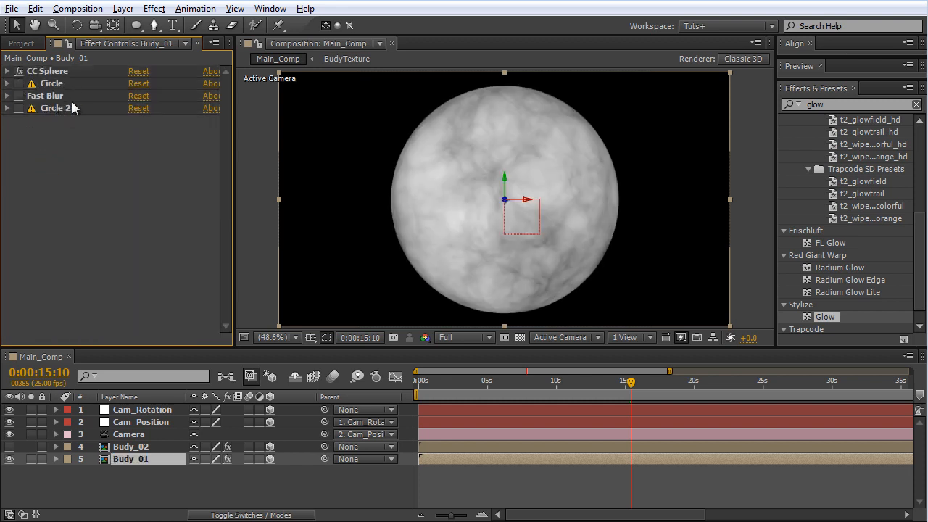
Try rotating Cam_Rotation to about 140° in Y to check the sphere texture, and reset Y Rotation to 0.
click(163, 410)
key(r)
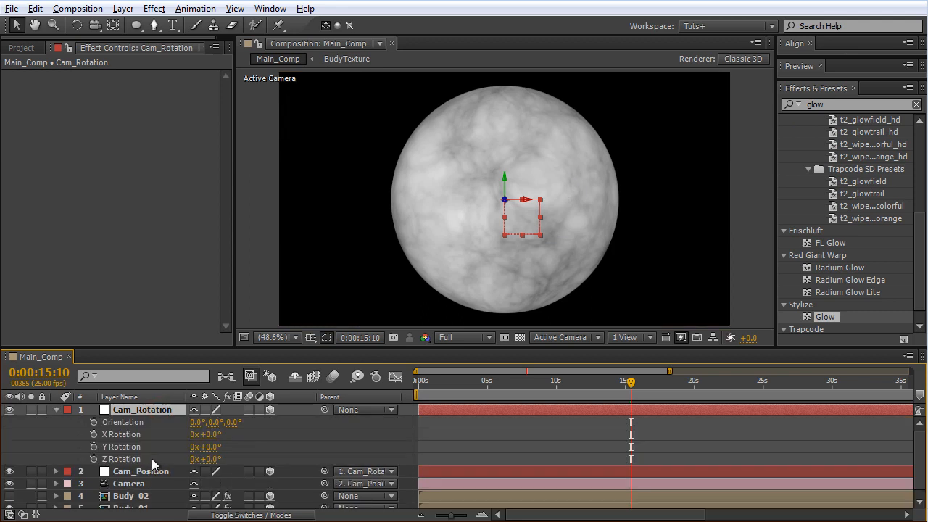
click(212, 447)
drag(210, 447, 312, 447)
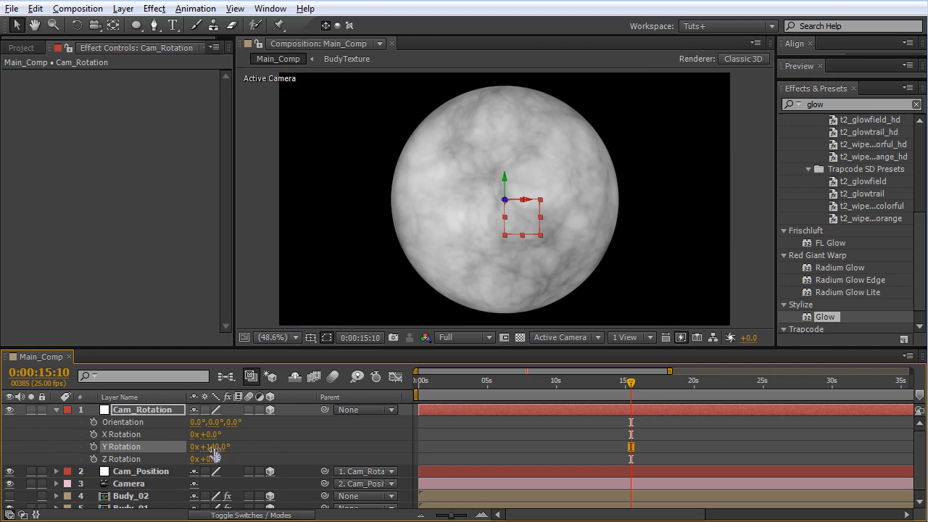
click(213, 446)
text(0)
key(Return)
Enable expressions on Rotation X, Rotation Y and Rotation Z of Budy_01's CC Sphere effect.
click(54, 438)
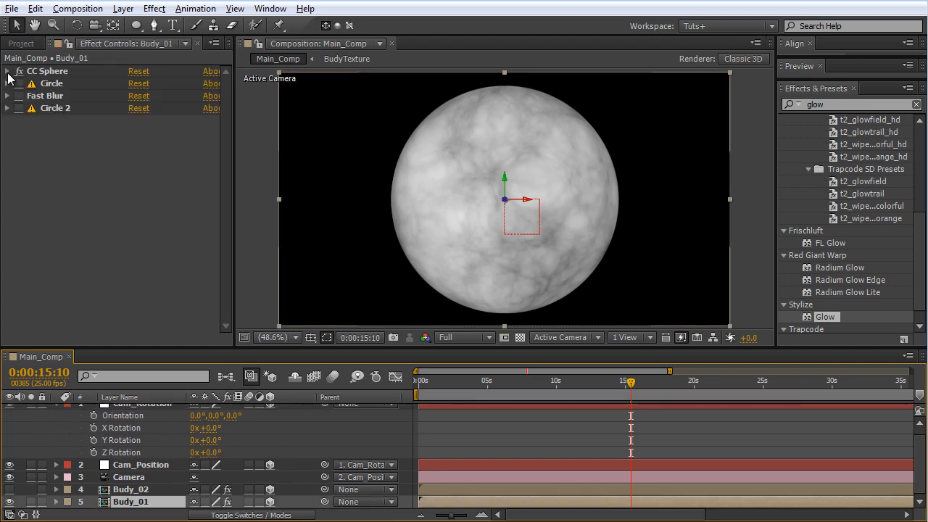
click(8, 71)
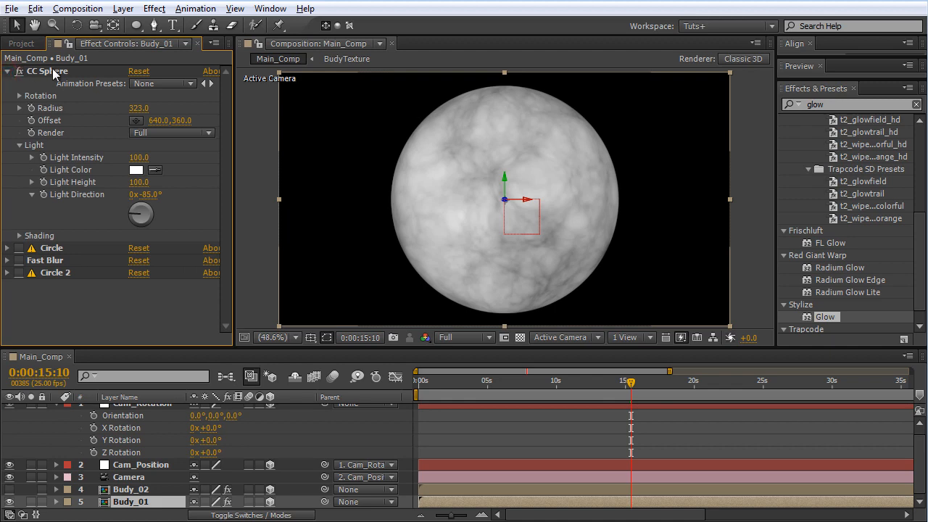
click(18, 95)
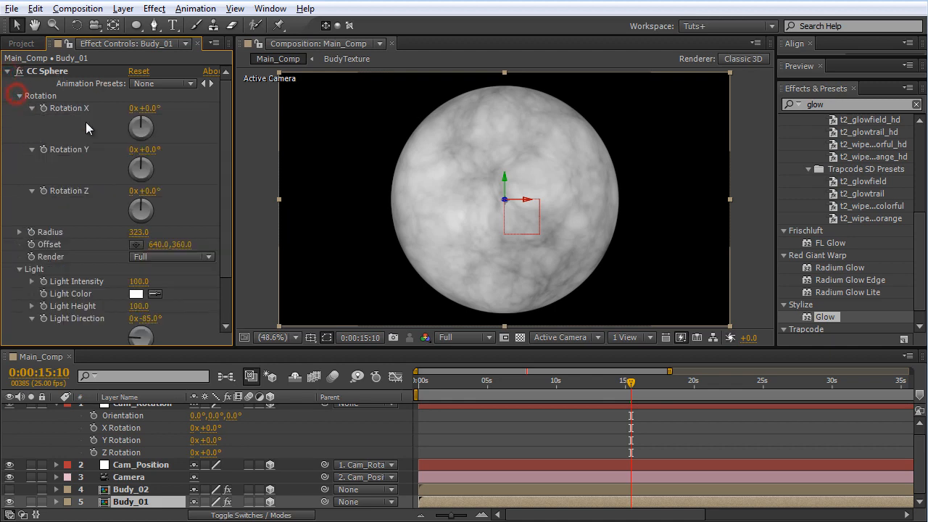
alt+click(43, 108)
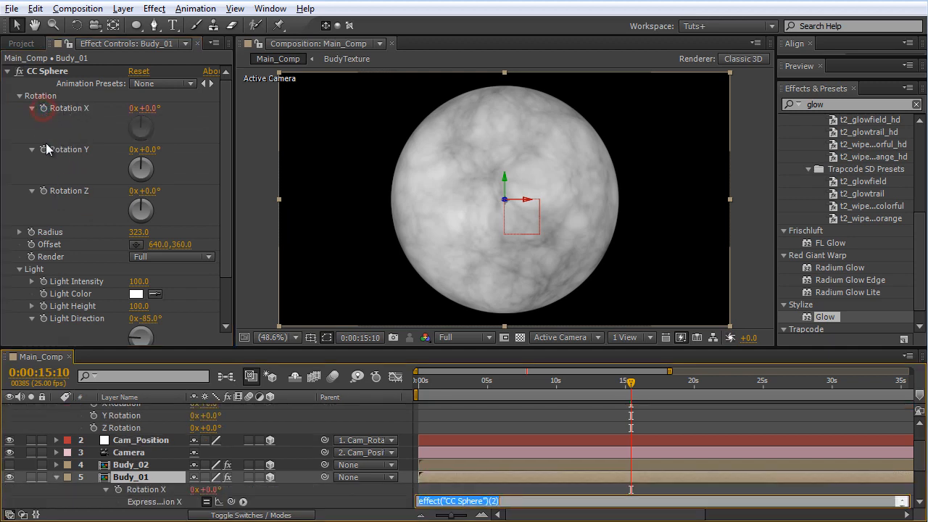
alt+click(44, 150)
alt+click(43, 191)
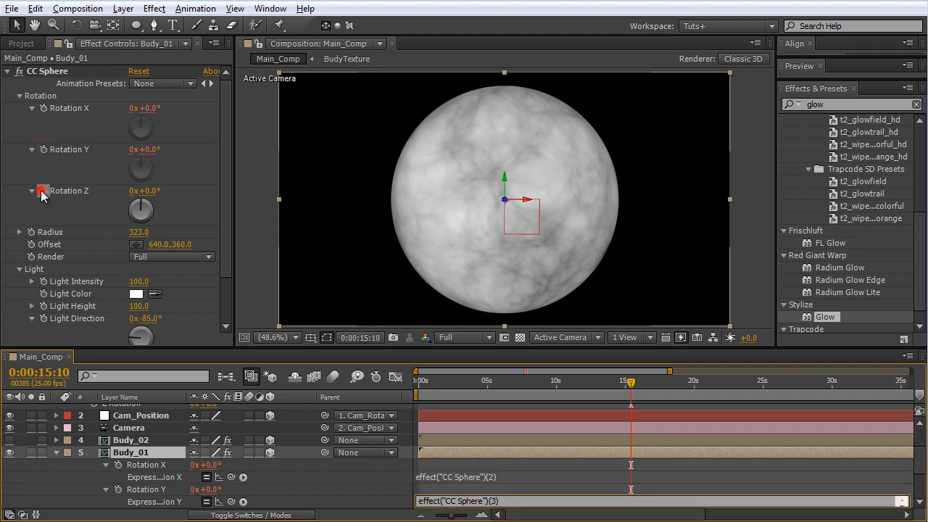
Link the CC Sphere Rotation X, Y and Z expressions to Cam_Rotation's matching X, Y and Z Rotation.
click(73, 462)
scroll(145, 463, up, 2)
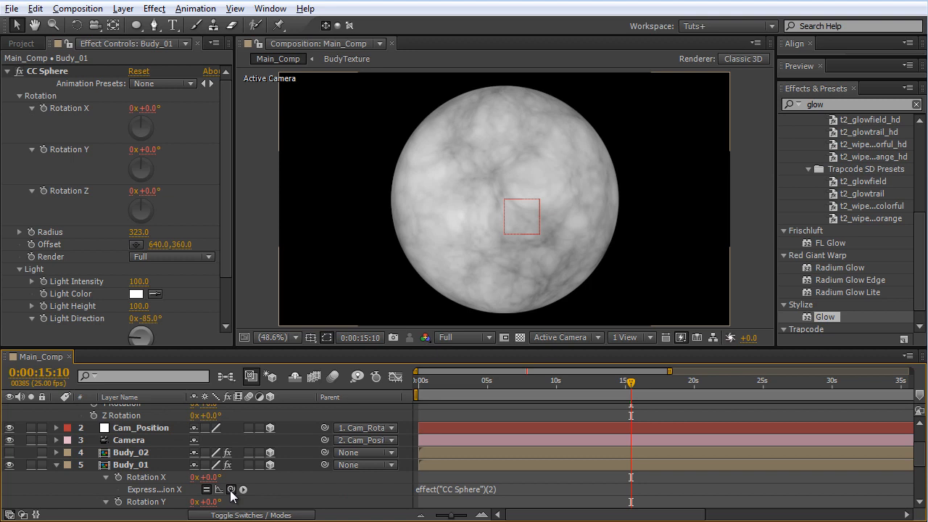
drag(231, 493, 137, 433)
scroll(178, 466, down, 2)
drag(227, 493, 138, 455)
click(66, 468)
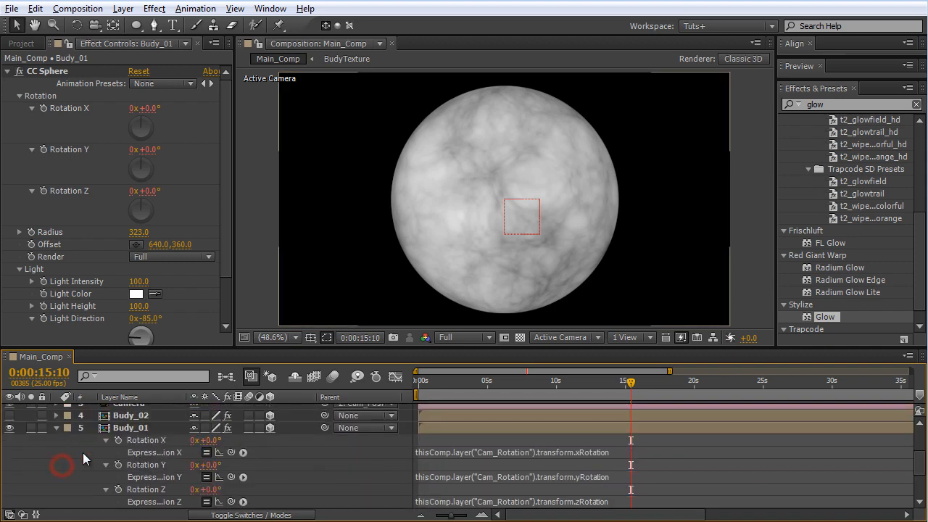
Set Cam_Rotation's Y Rotation to -36° and select Budy_01 to check its linked CC Sphere rotation.
scroll(167, 447, up, 3)
click(142, 438)
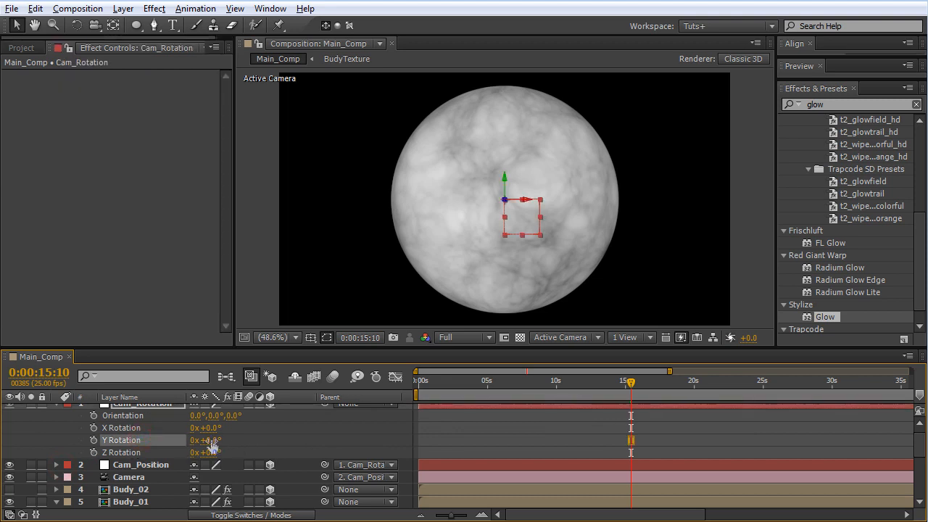
drag(212, 445, 174, 441)
click(132, 501)
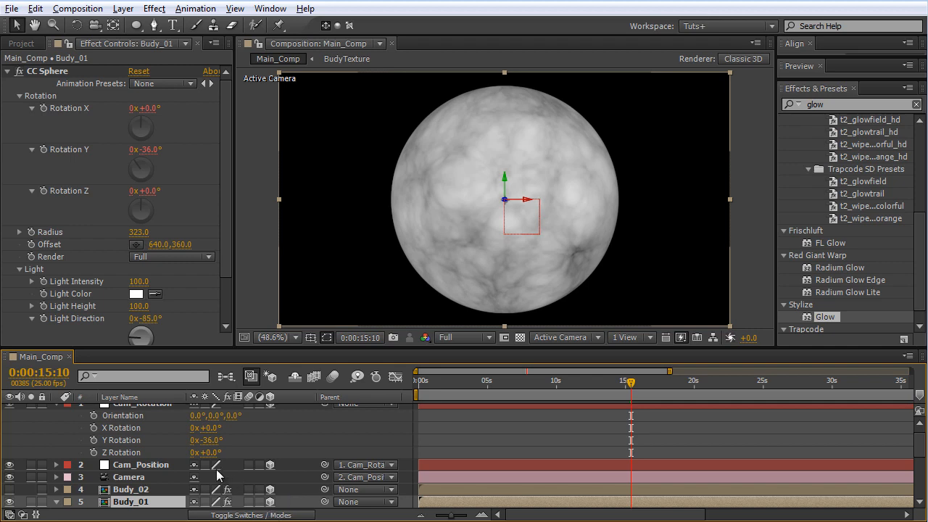
Try rotating Cam_Rotation to 74° in X and -44° in Z, and reset its X, Y and Z Rotation to 0.
drag(214, 454, 214, 439)
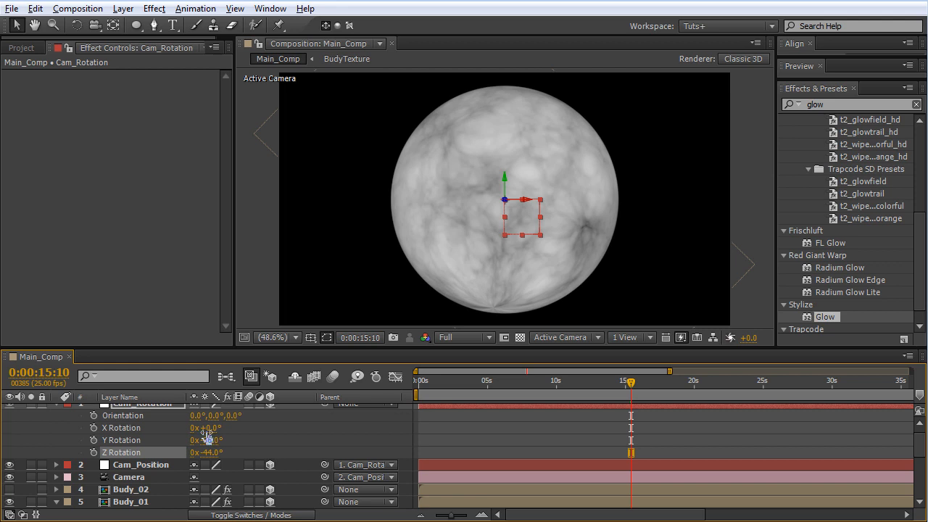
drag(211, 432, 270, 438)
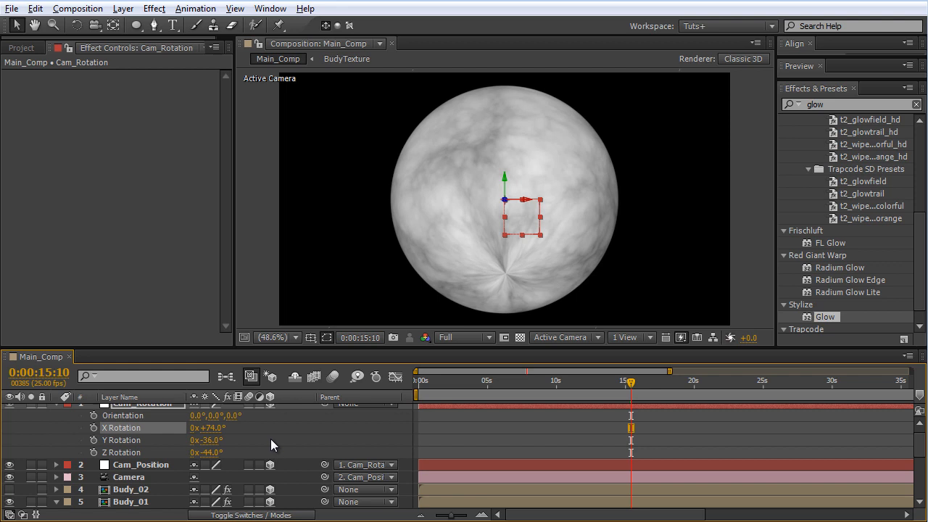
click(215, 429)
text(0)
key(Tab)
key(Tab)
text(0)
key(Tab)
key(Tab)
text(0)
key(Return)
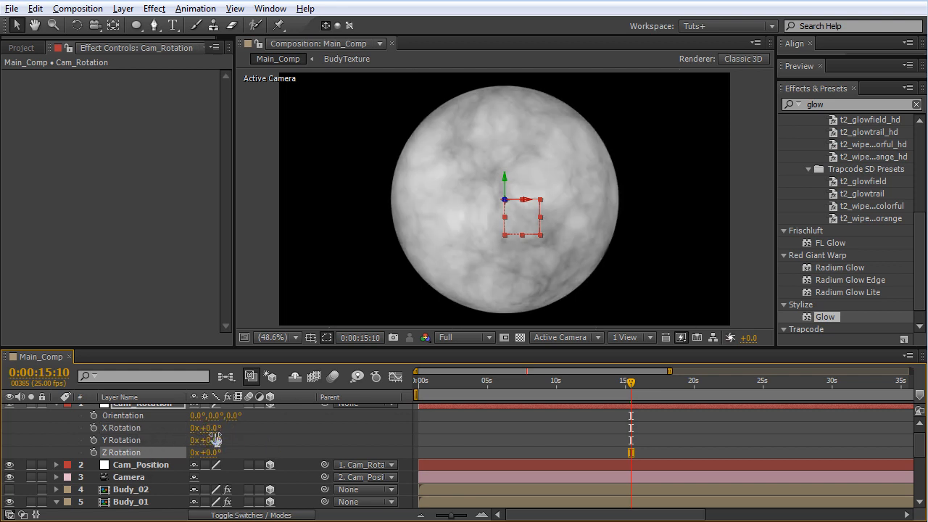
Copy the Rotation X, Y and Z expressions from Budy_01's CC Sphere effect onto Budy_02.
scroll(159, 441, down, 3)
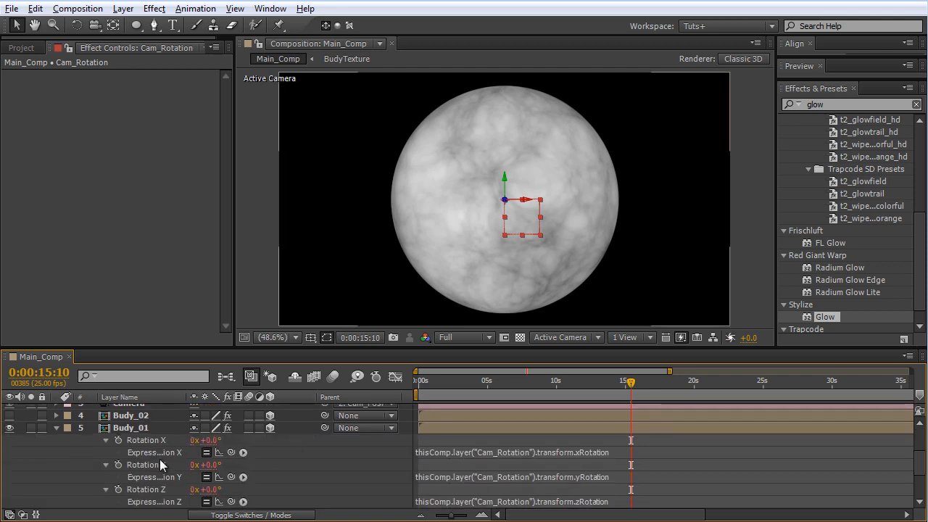
click(153, 442)
shift+click(156, 466)
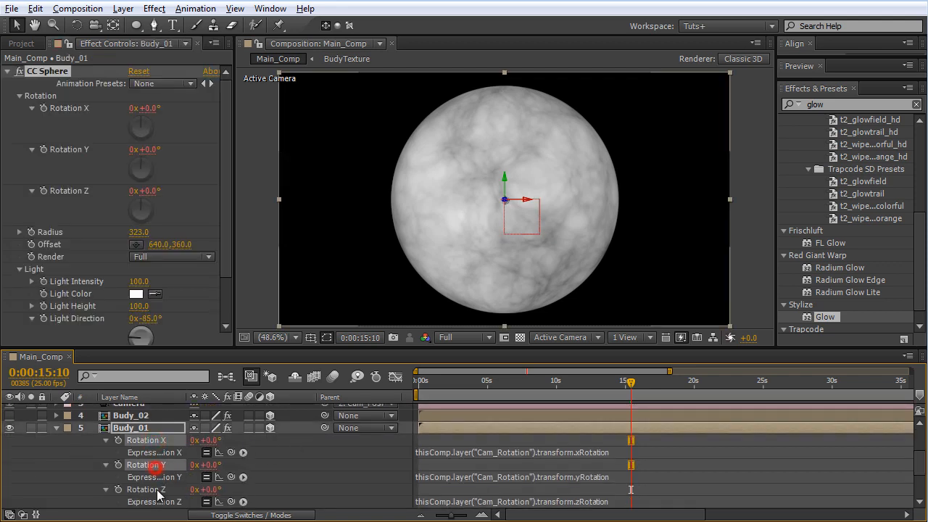
shift+click(159, 490)
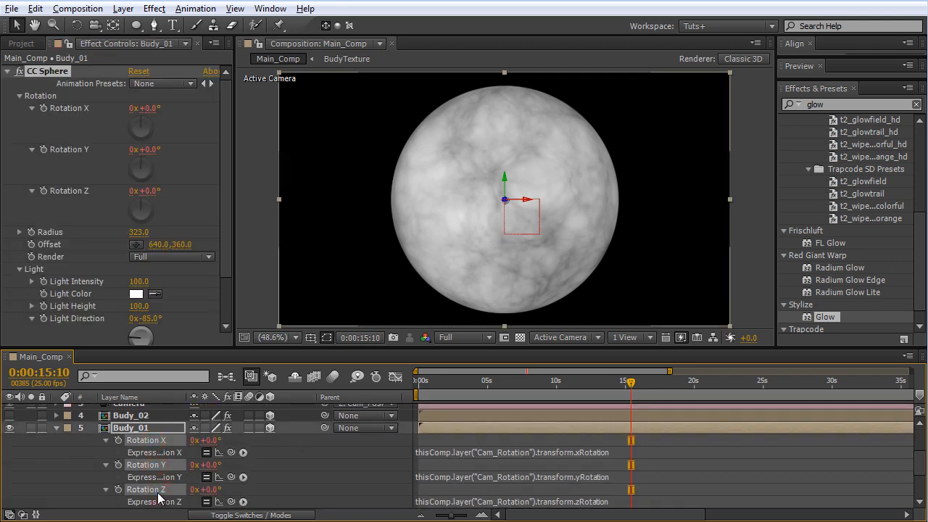
click(35, 8)
click(85, 112)
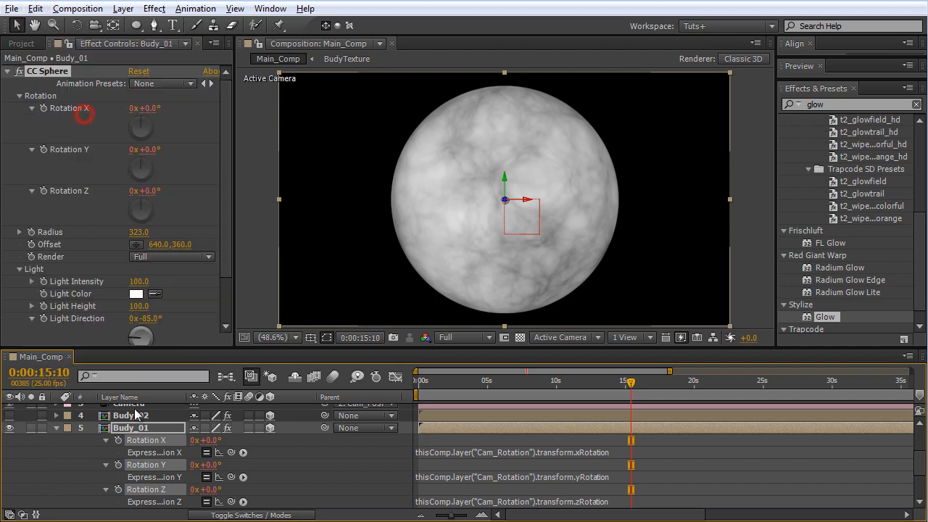
scroll(141, 444, up, 2)
click(132, 452)
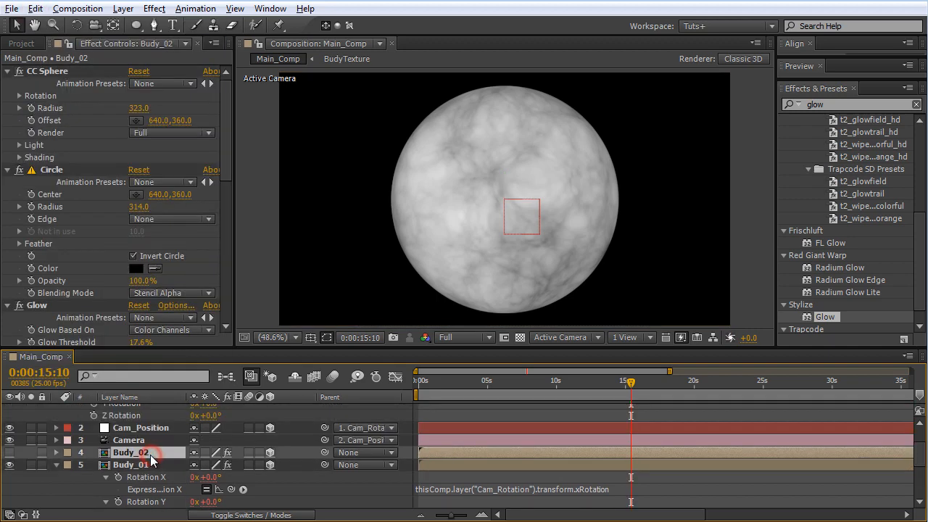
key(ctrl+v)
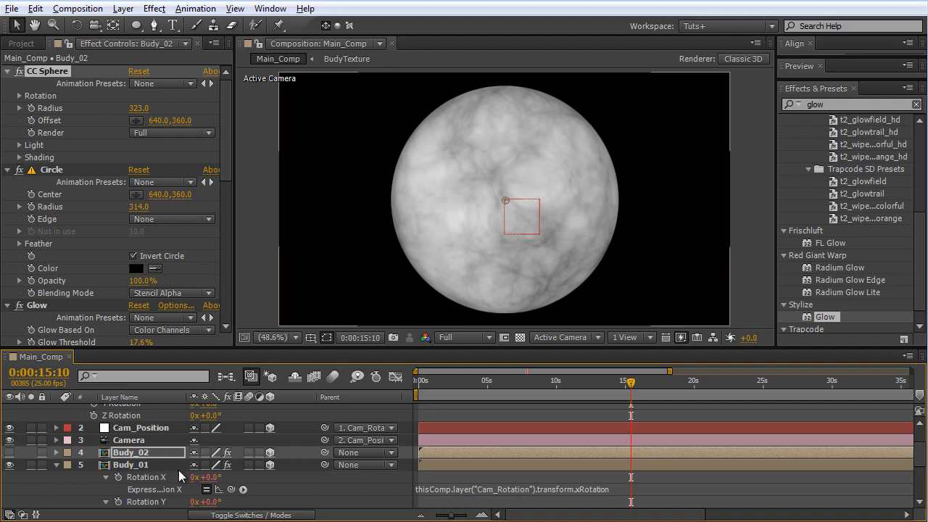
click(138, 465)
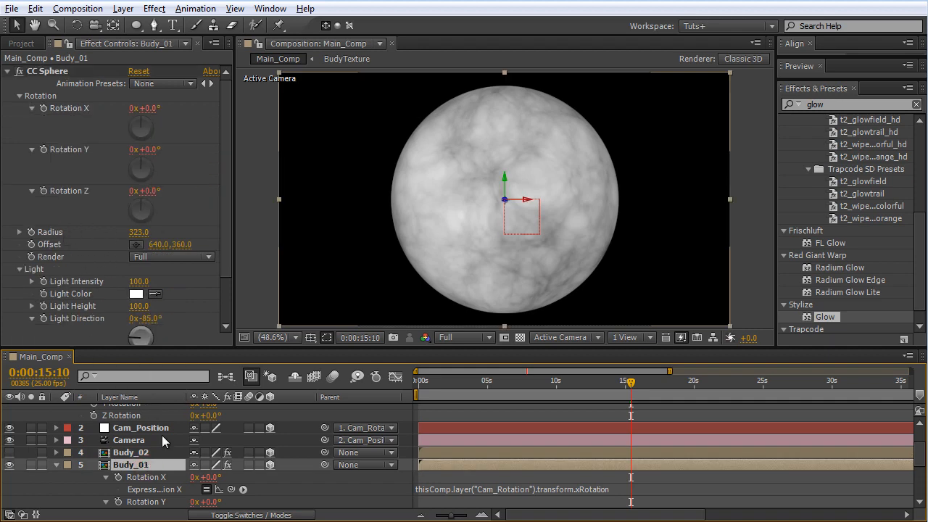
click(138, 453)
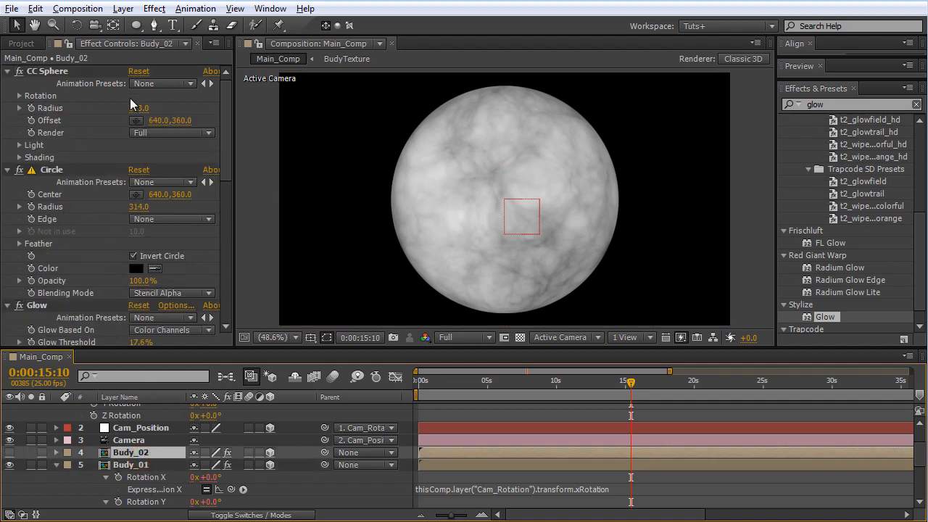
click(155, 466)
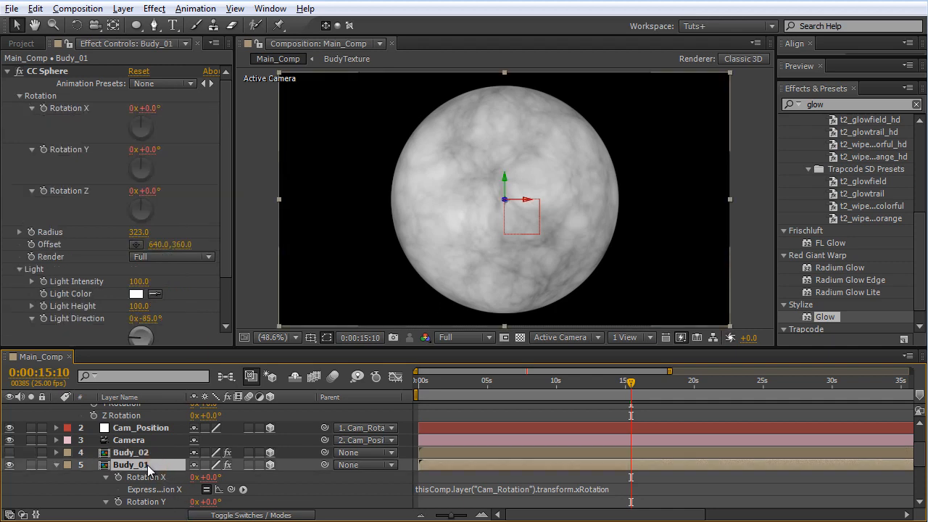
click(141, 452)
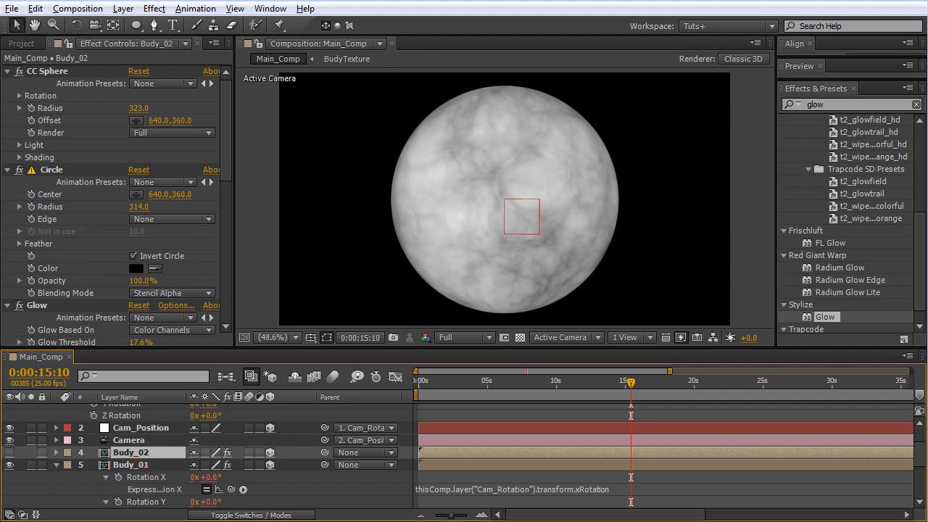
Show only the CC Sphere Radius property of Budy_01 in the timeline, leaving it without keyframes.
click(155, 466)
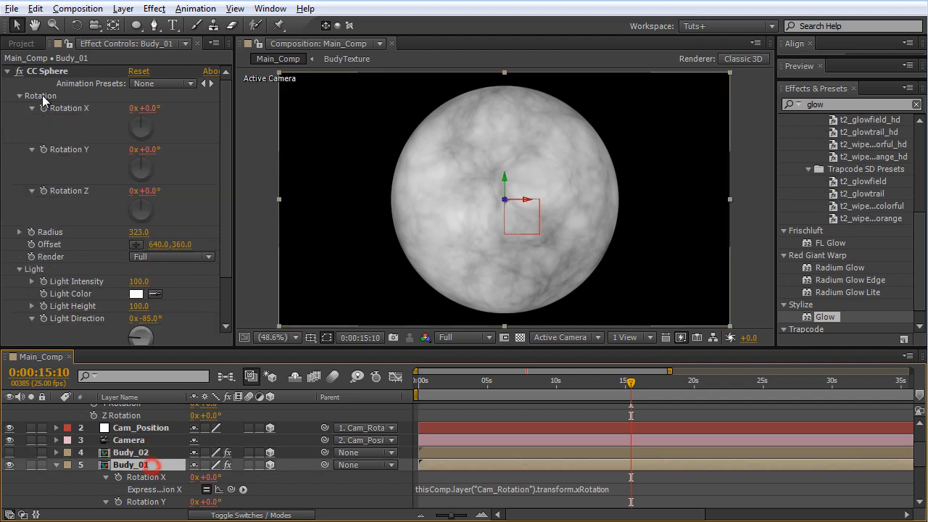
click(32, 233)
key(u)
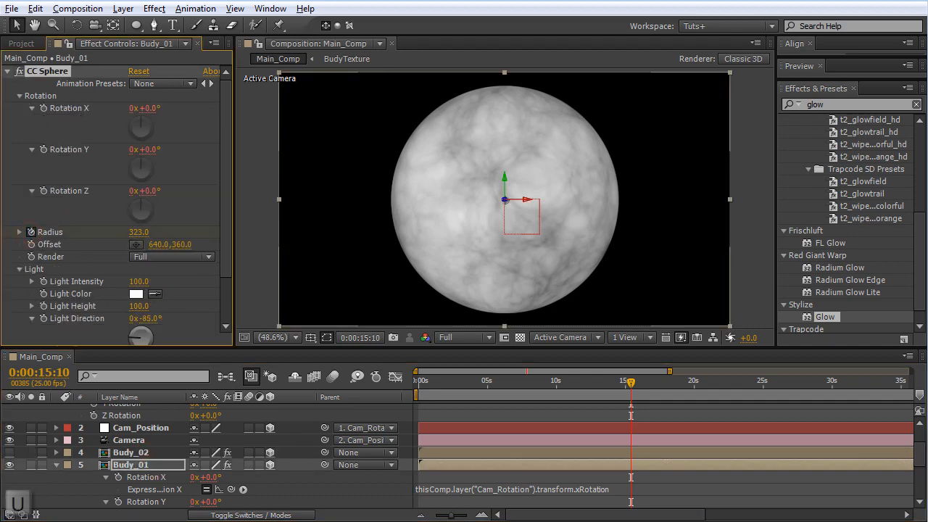
scroll(497, 484, down, 5)
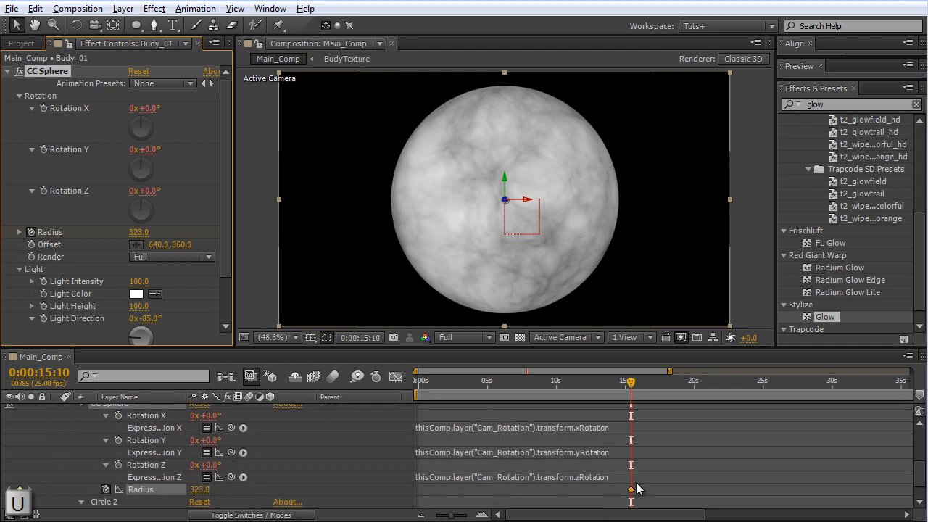
click(634, 490)
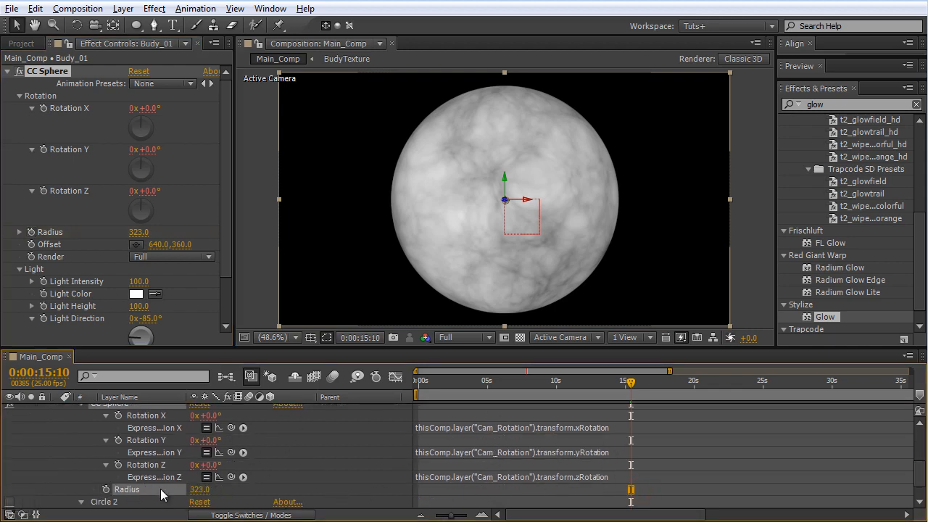
key(s)
key(s)
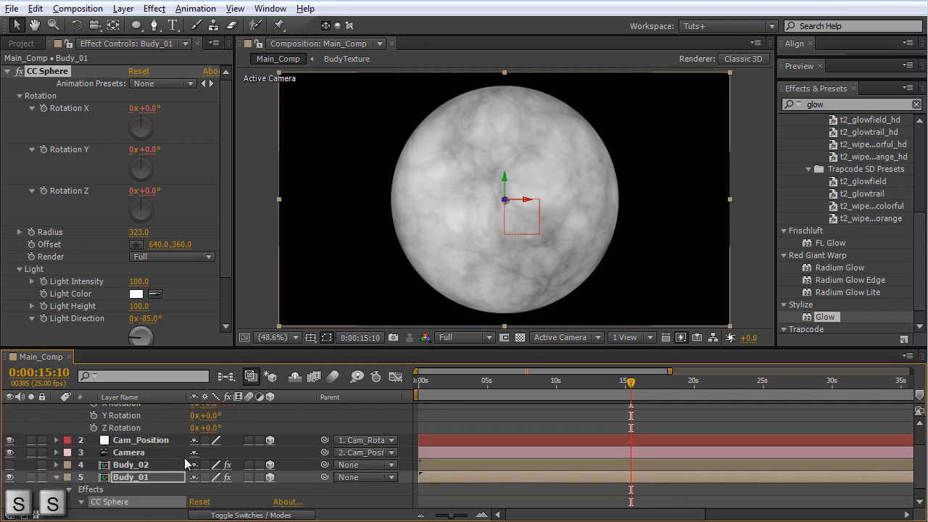
Add an expression to Budy_02's CC Sphere Radius that links it to Budy_01's CC Sphere Radius.
click(134, 465)
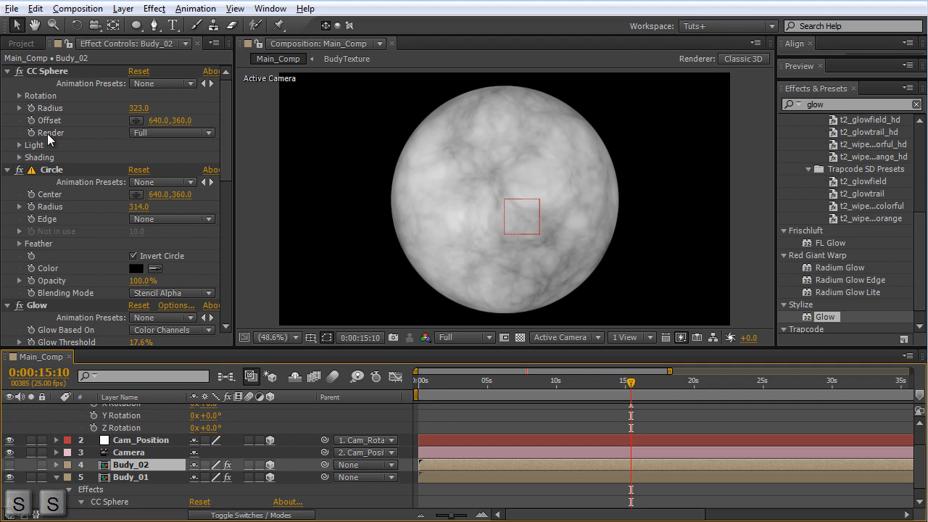
alt+click(31, 107)
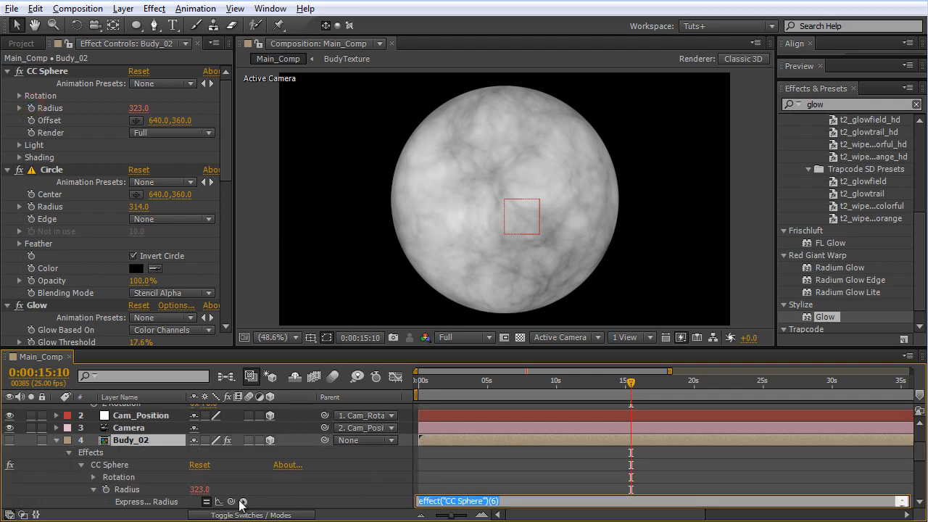
drag(232, 502, 123, 501)
Collapse Budy_01's effects and enable its Circle, Fast Blur and Circle 2 effects.
click(124, 464)
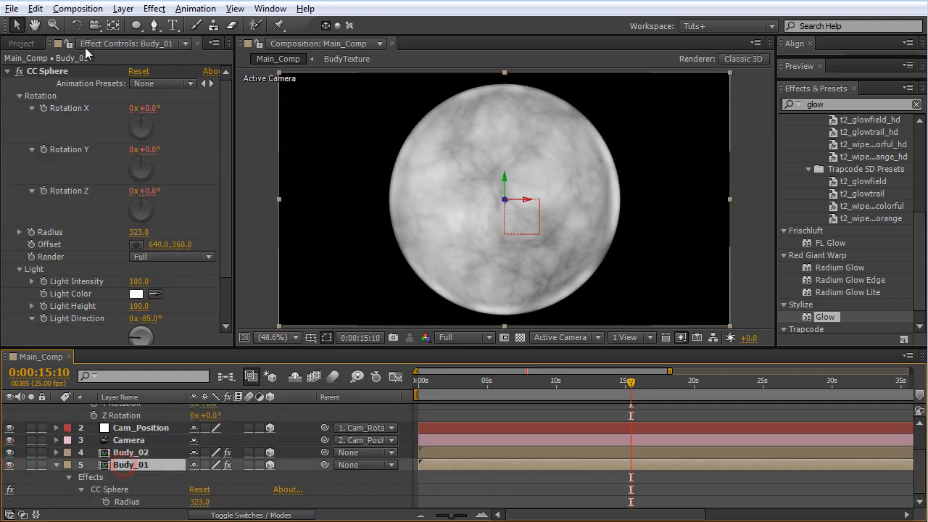
click(6, 70)
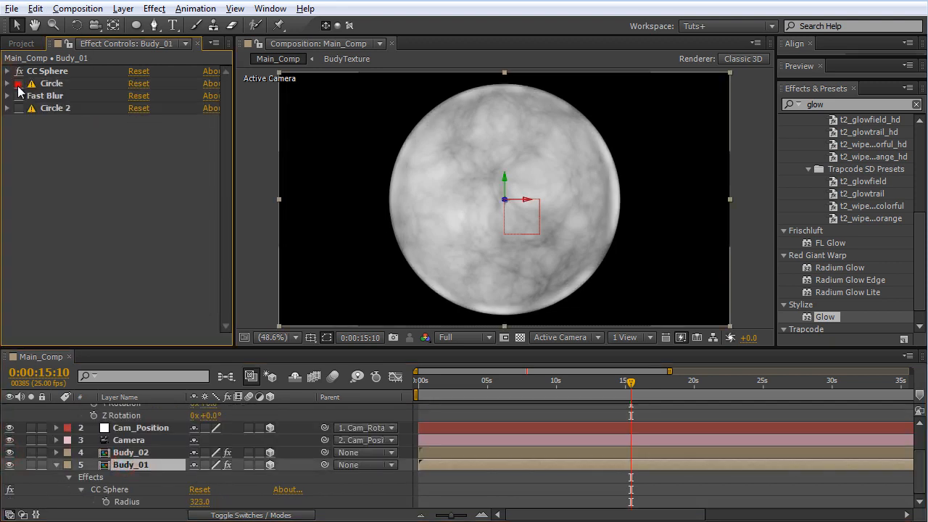
drag(18, 87, 12, 127)
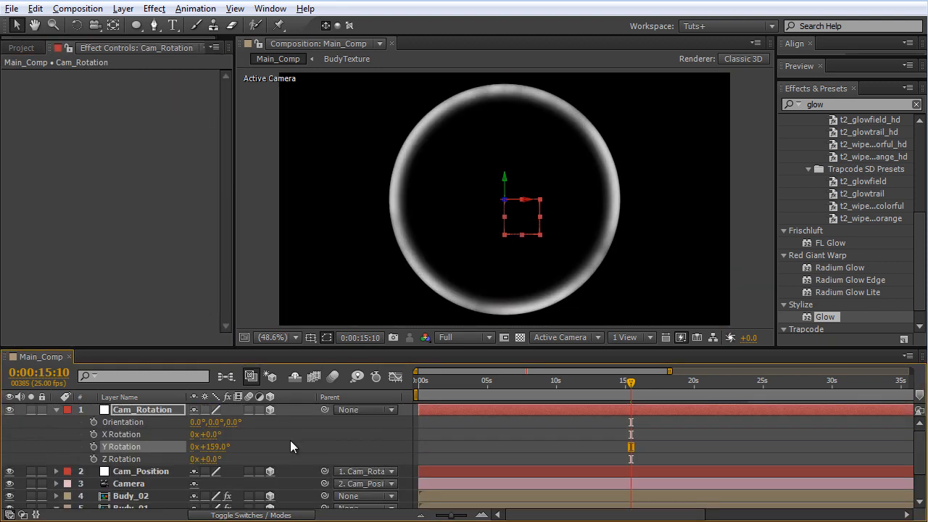
Undo the test Y rotation of Cam_Rotation and collapse the Cam_Rotation and Budy_01 layer properties.
key(ctrl+z)
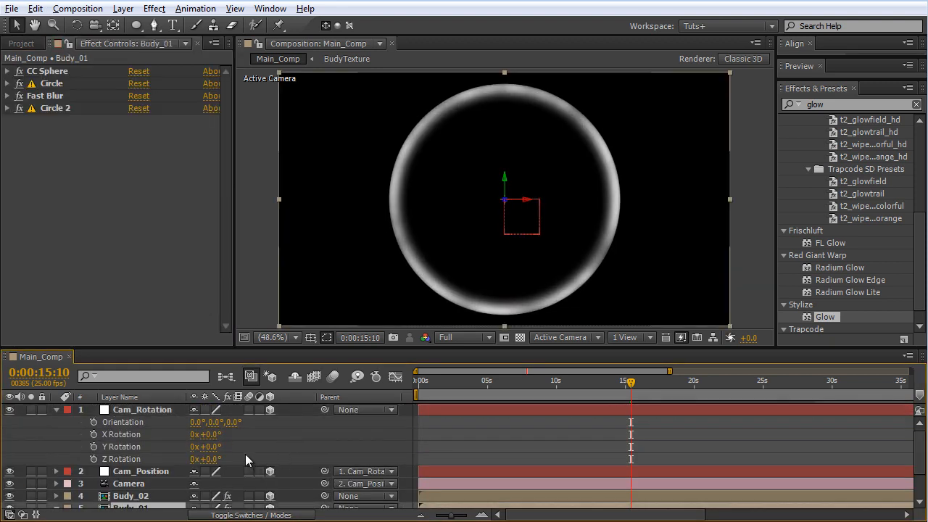
click(55, 410)
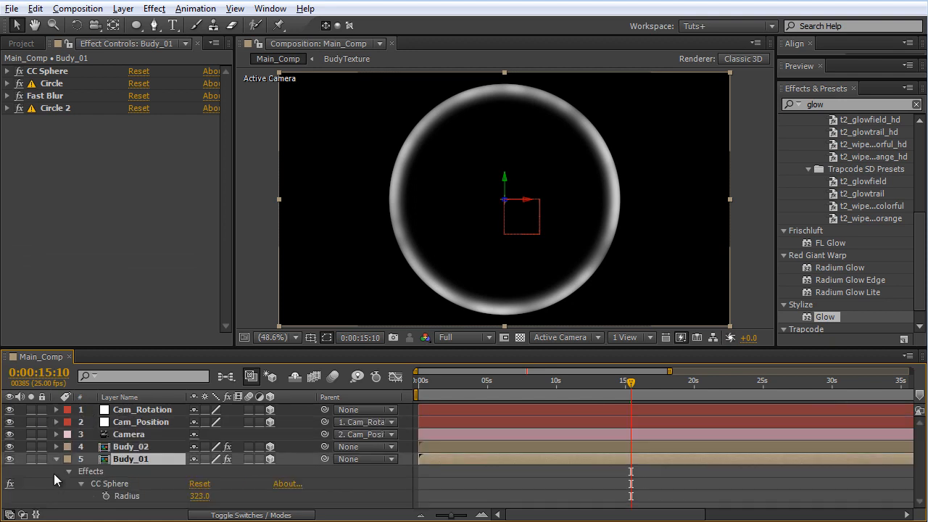
click(57, 459)
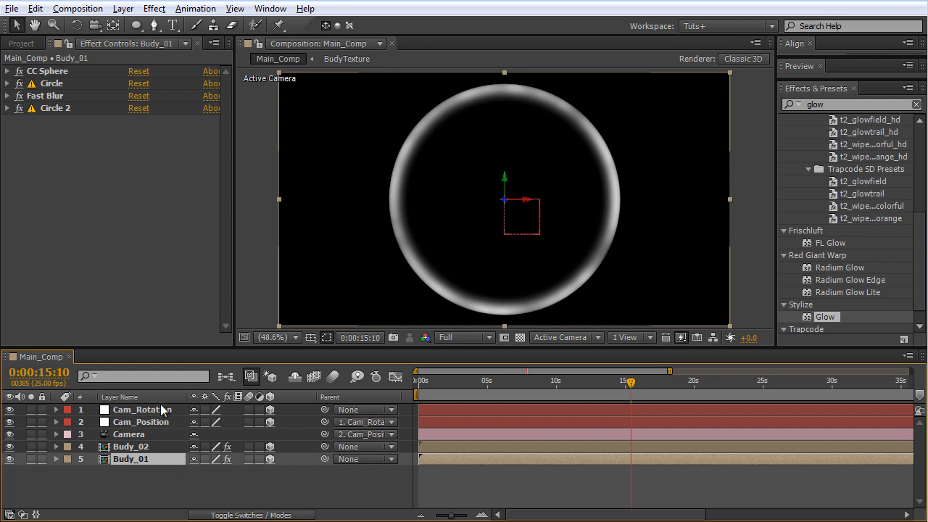
click(81, 490)
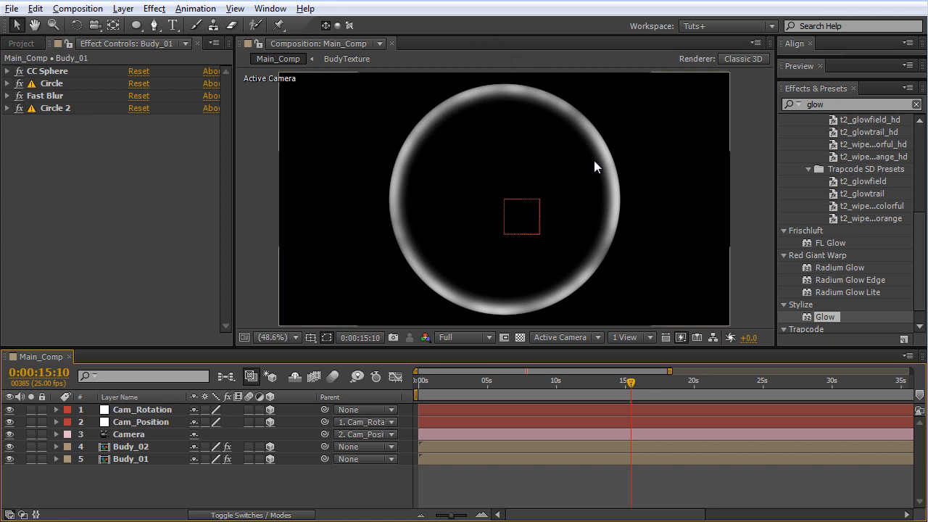
Create a 1280 x 720 px black solid in Main_Comp and rename its layer Particular_01.
click(274, 500)
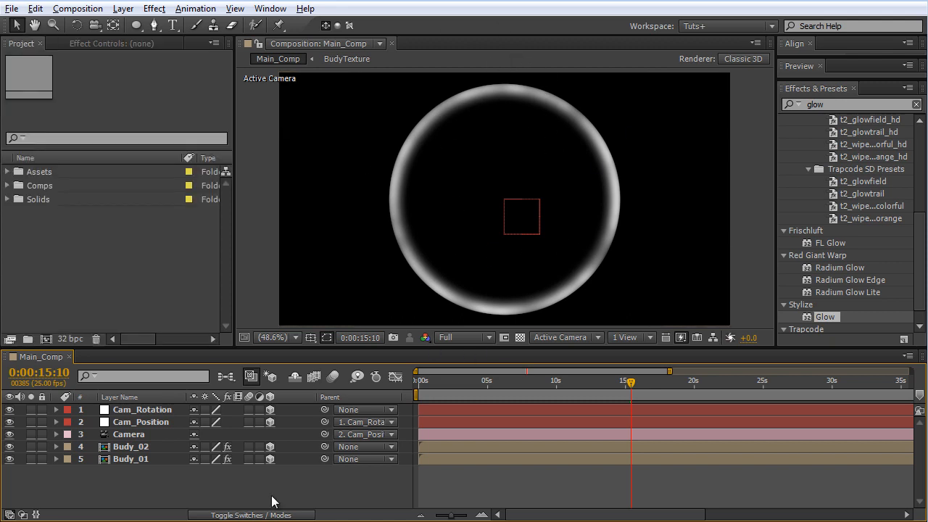
key(ctrl+y)
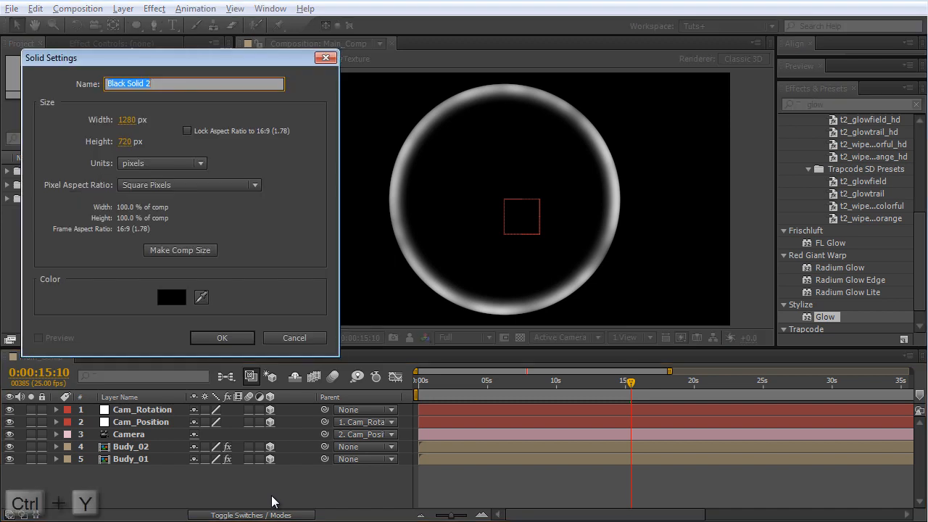
click(209, 336)
key(Return)
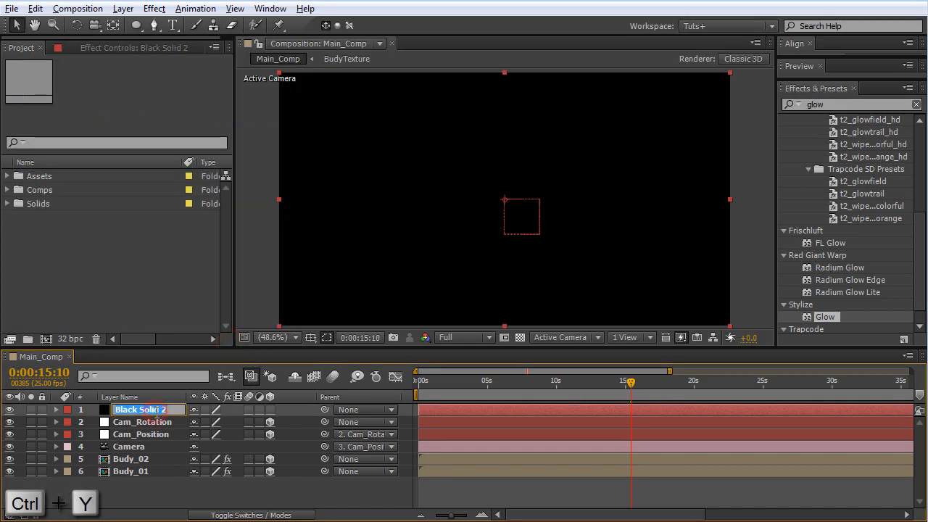
text(Particular_01)
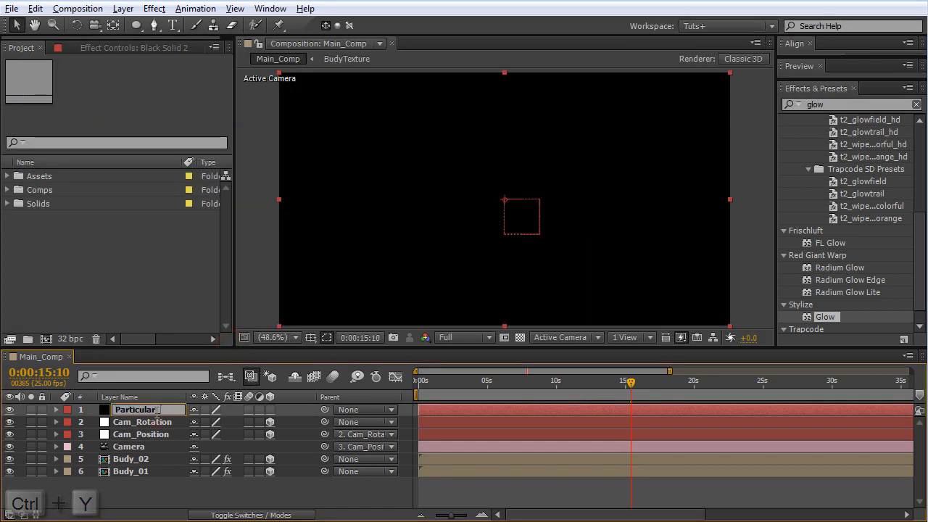
key(Return)
Find the Trapcode Particular effect by searching for "part" and apply it to Particular_01.
key(ctrl+5)
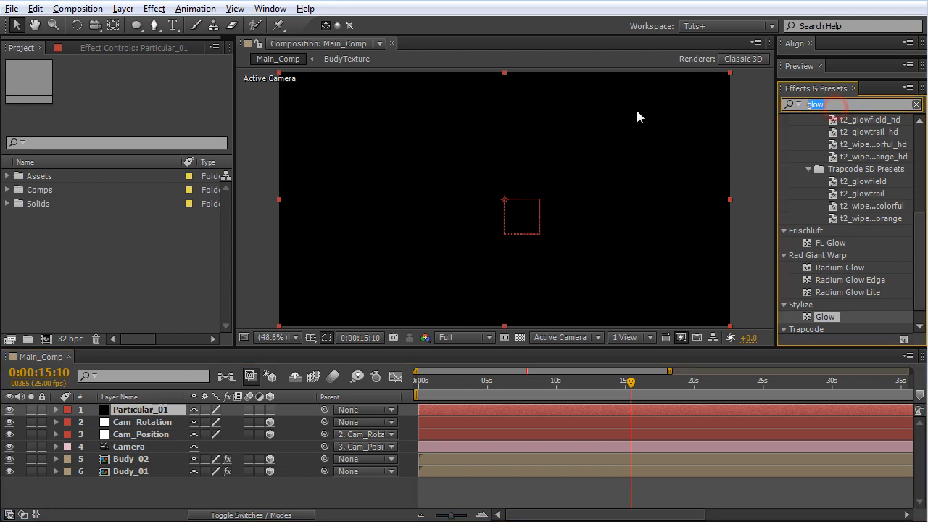
text(part)
double_click(836, 292)
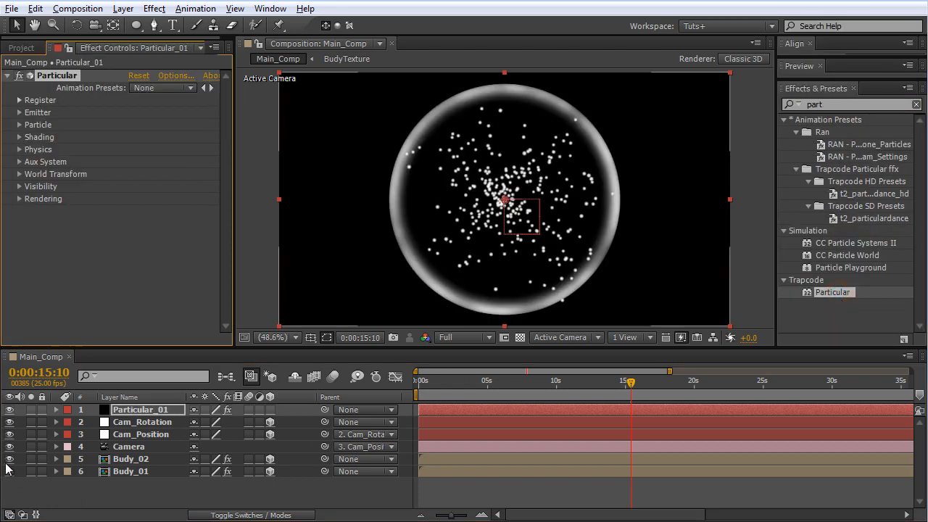
Hide the Budy_02 and Budy_01 layers and open the Emitter settings of Particular_01's Particular effect.
drag(7, 460, 6, 487)
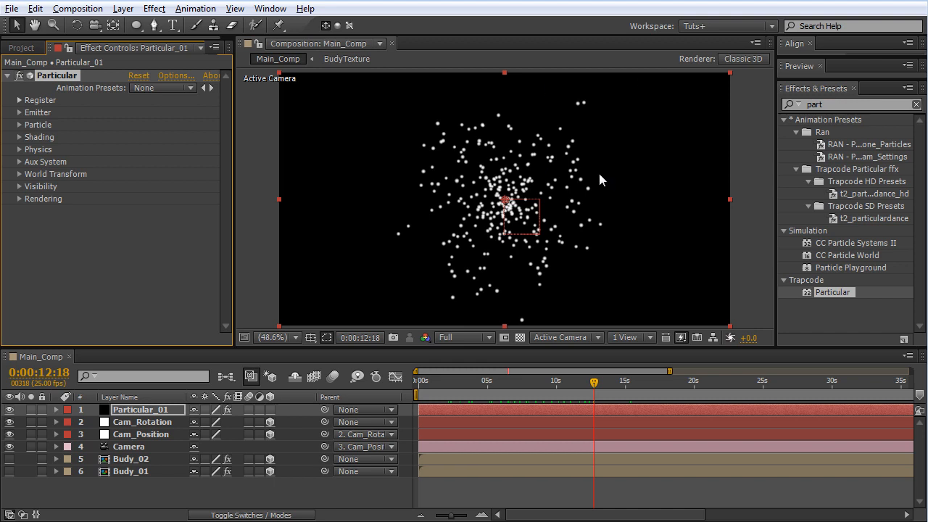
click(18, 113)
scroll(303, 289, down, 1)
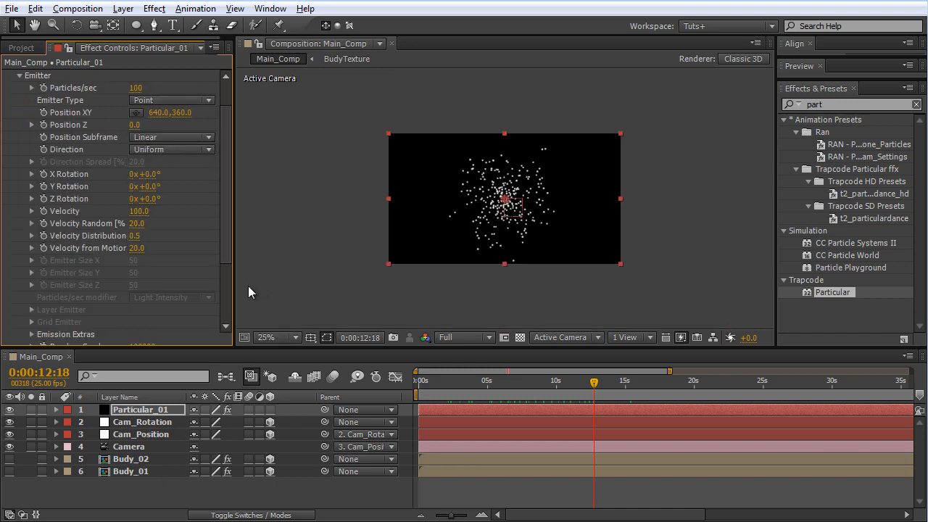
Set the emitter's Velocity, Velocity Random, Velocity Distribution and Velocity from Motion to 0.
scroll(248, 286, up, 2)
click(139, 211)
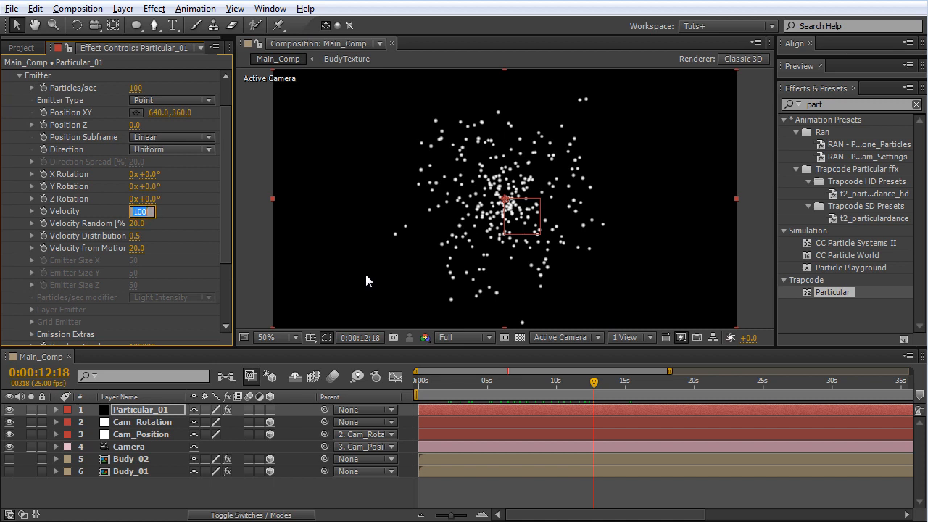
text(0)
key(Tab)
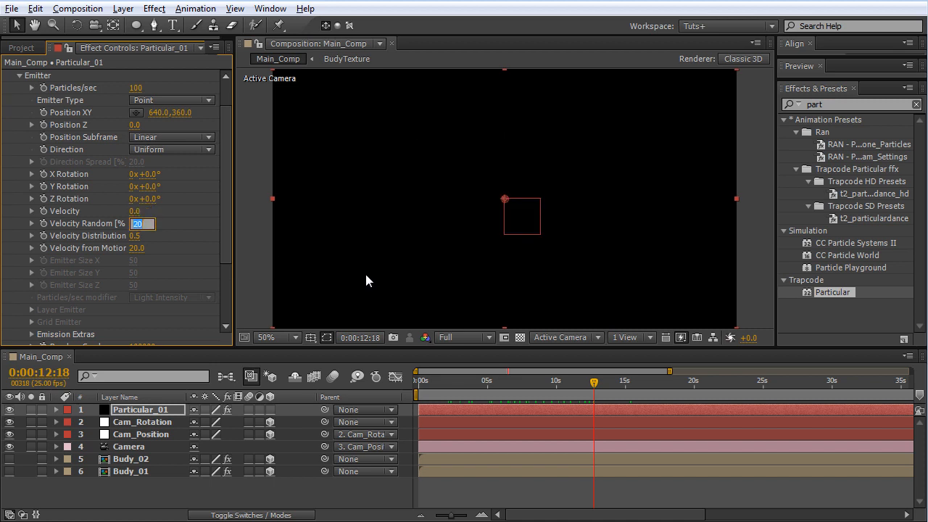
text(0)
key(Tab)
text(0)
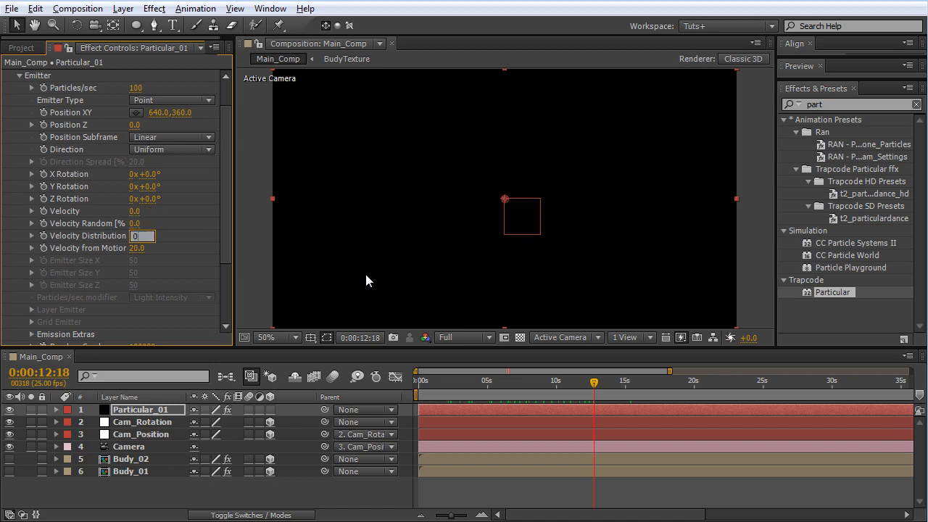
key(Tab)
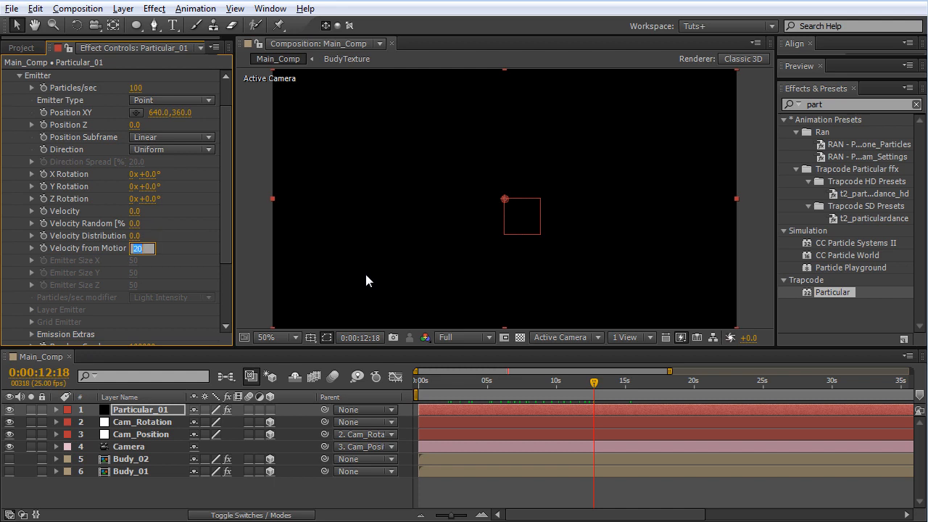
text(0)
key(Return)
scroll(528, 206, up, 2)
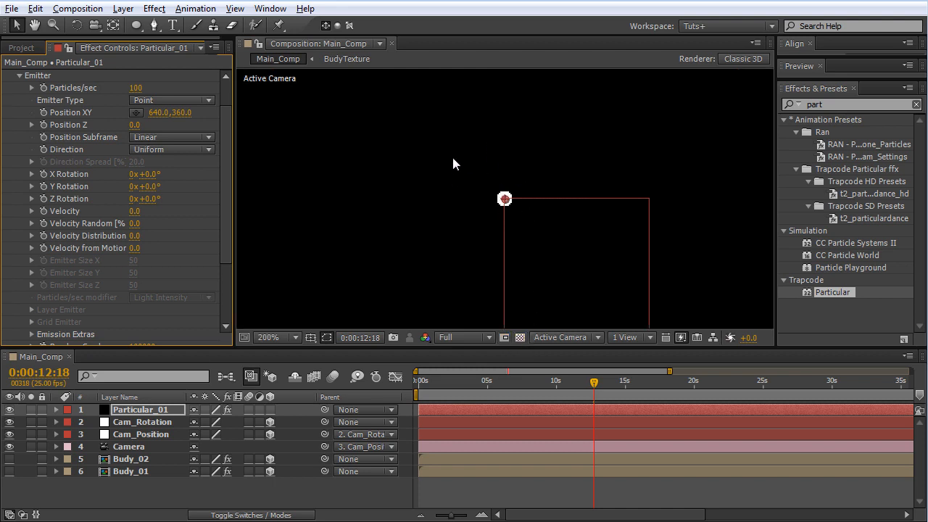
scroll(469, 244, down, 2)
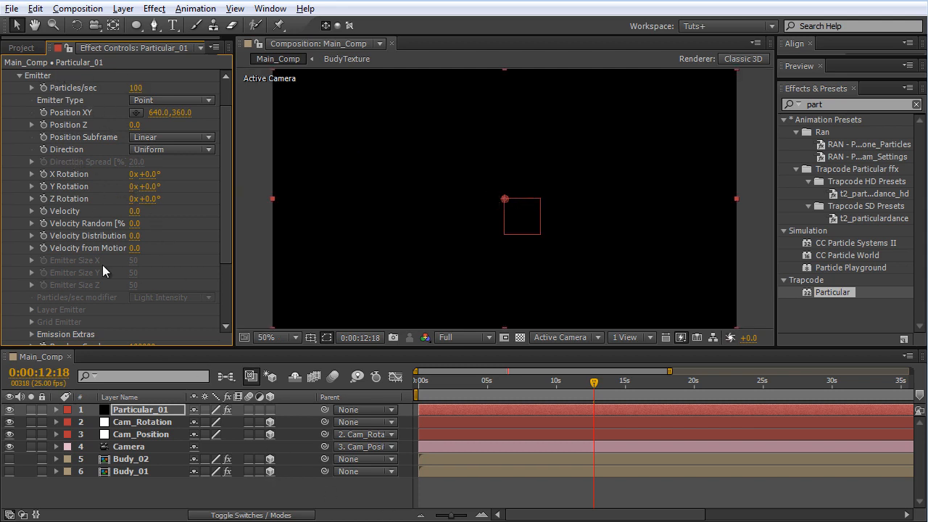
Expose the Particular emitter's Position XY and Position Z under Particular_01 in the timeline, leaving no keyframes on them.
click(43, 113)
click(43, 125)
key(u)
drag(606, 433, 584, 450)
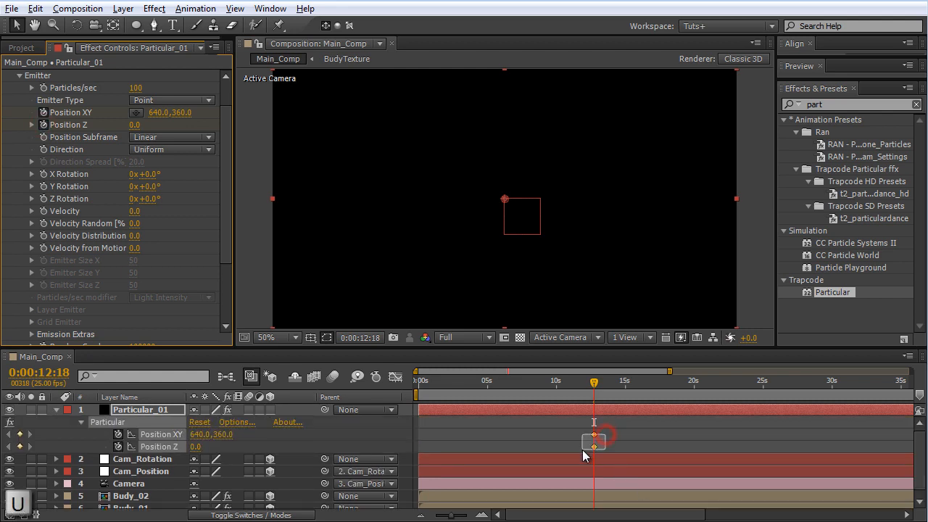
key(Delete)
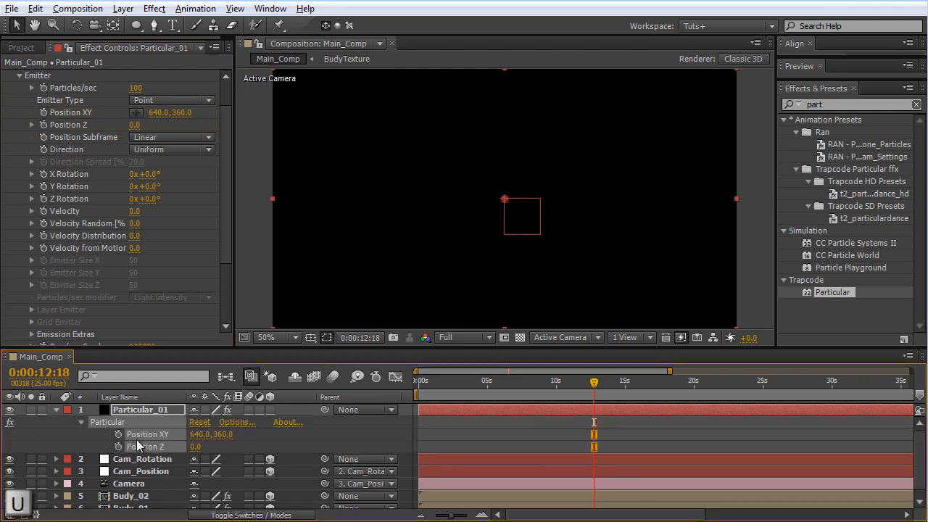
click(92, 435)
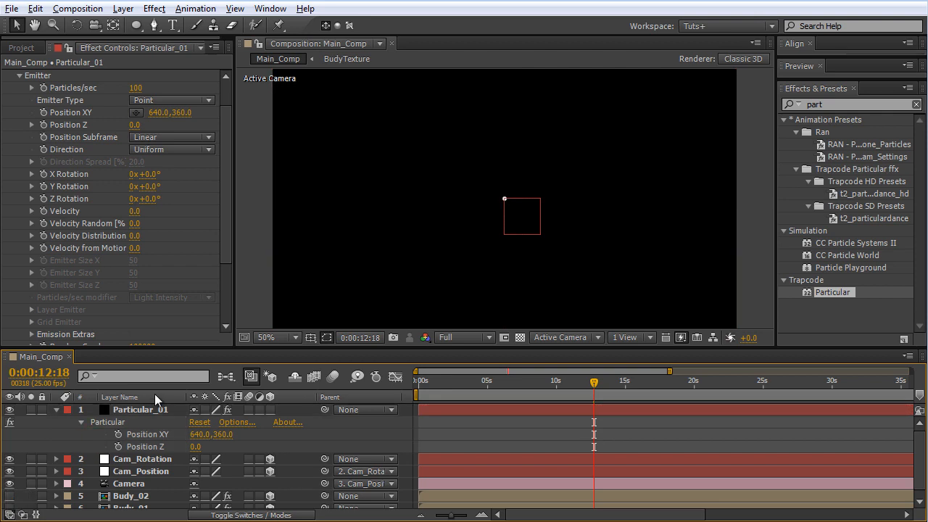
Create a 3D null layer named Particular_Null and hide the Cam_Rotation and Cam_Position layers.
key(ctrl+shift+alt+y)
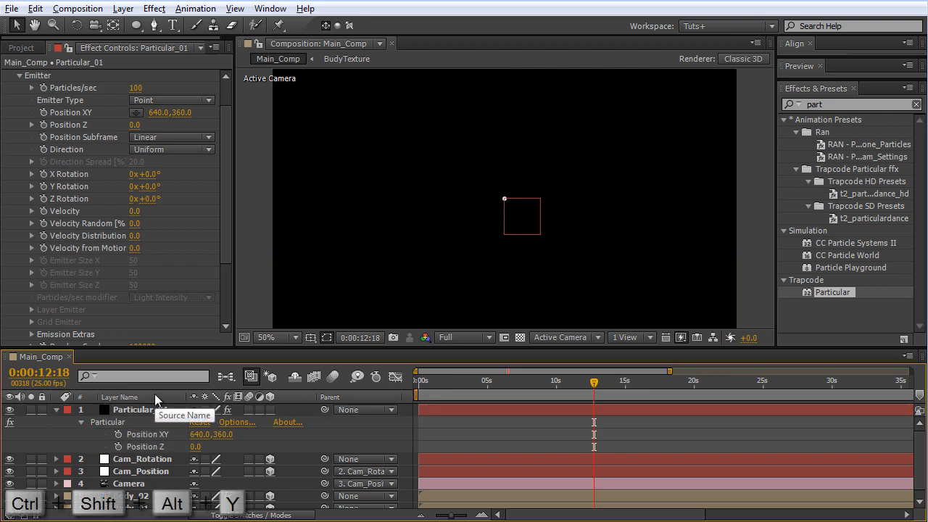
click(137, 410)
click(144, 410)
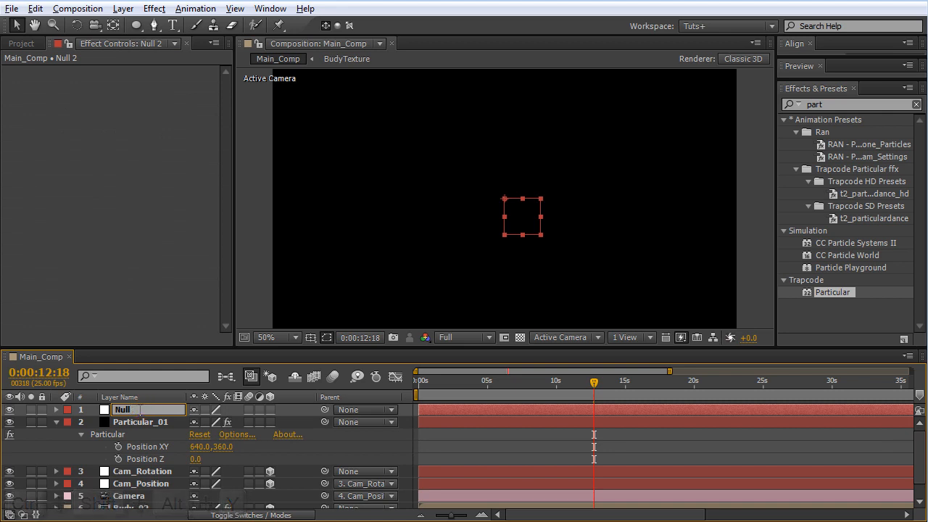
text(Particular_)
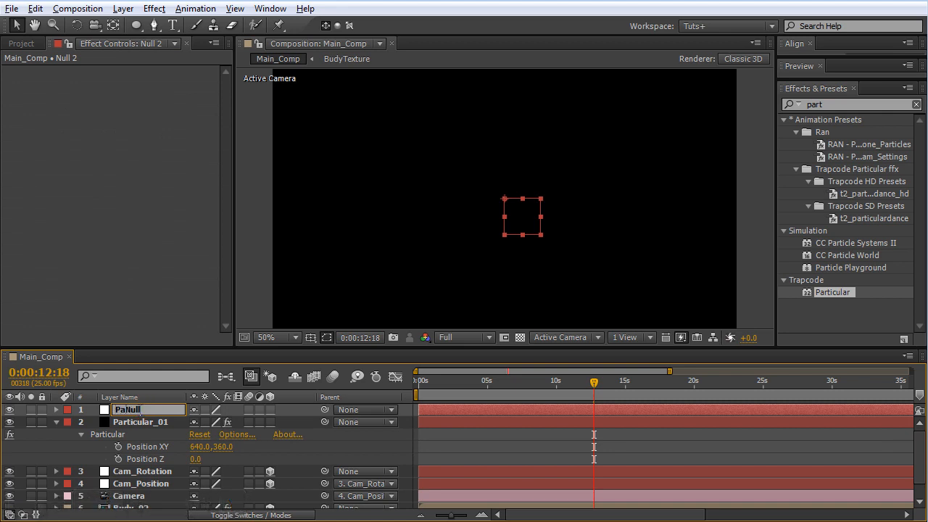
key(Return)
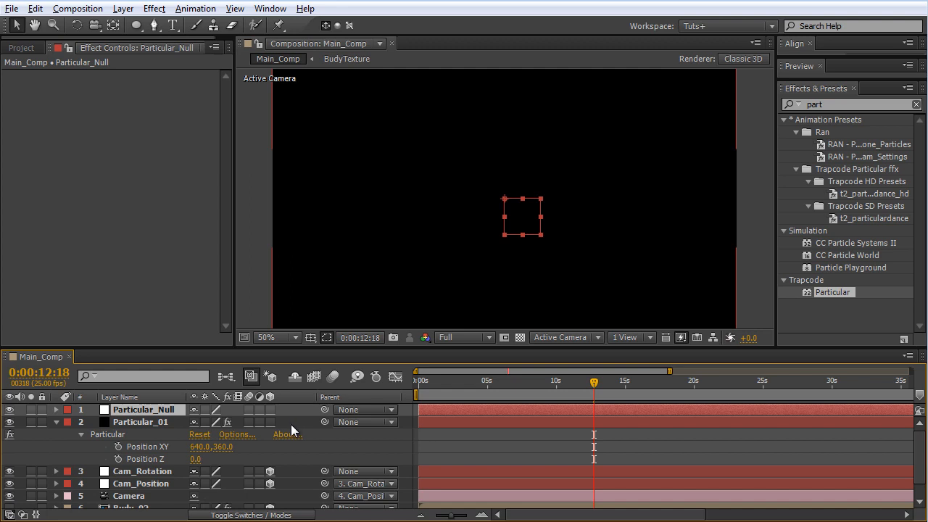
click(270, 410)
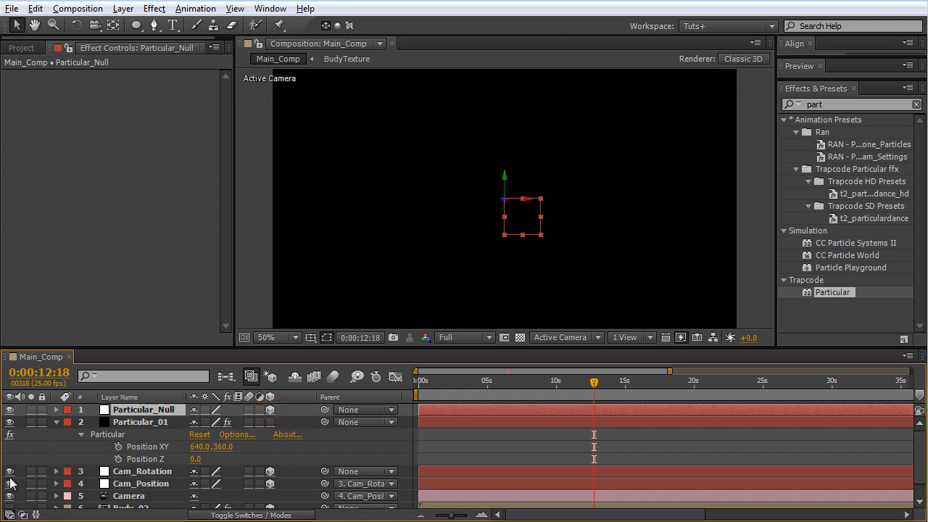
drag(10, 472, 9, 483)
Link the emitter's Position XY and Position Z to Particular_Null's matching Position values with expressions.
key(p)
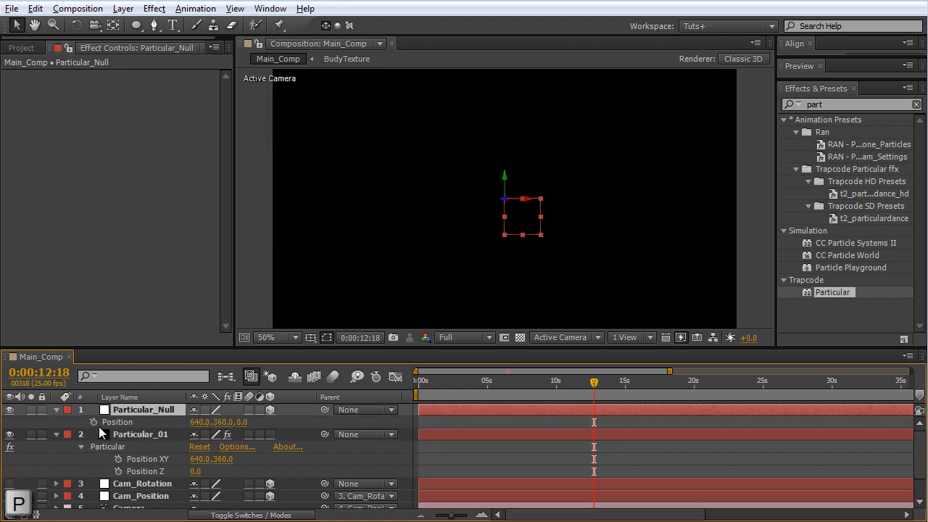
click(119, 459)
alt+click(119, 460)
drag(230, 471, 125, 428)
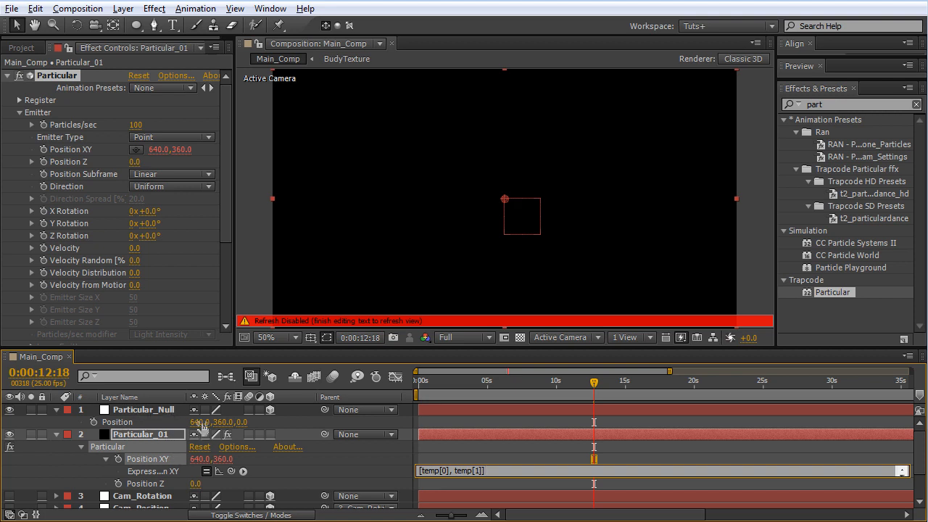
alt+click(119, 484)
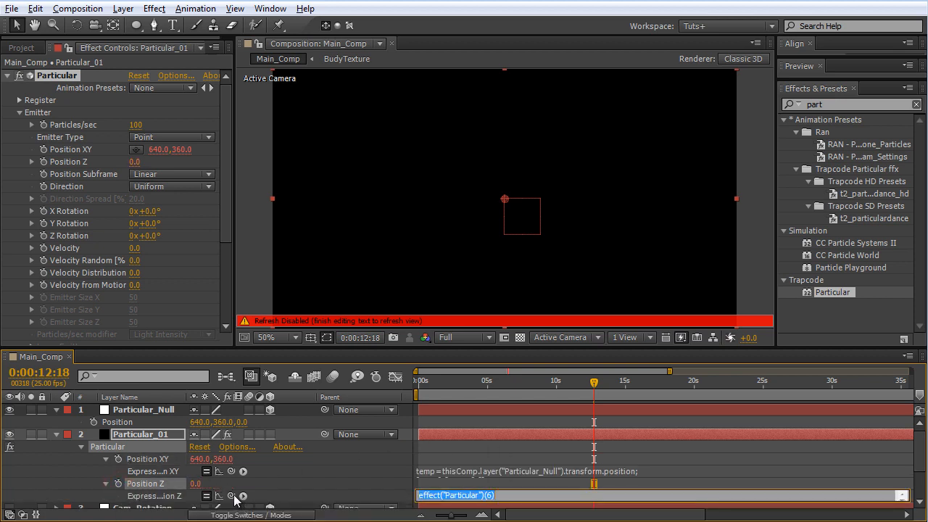
drag(231, 496, 242, 424)
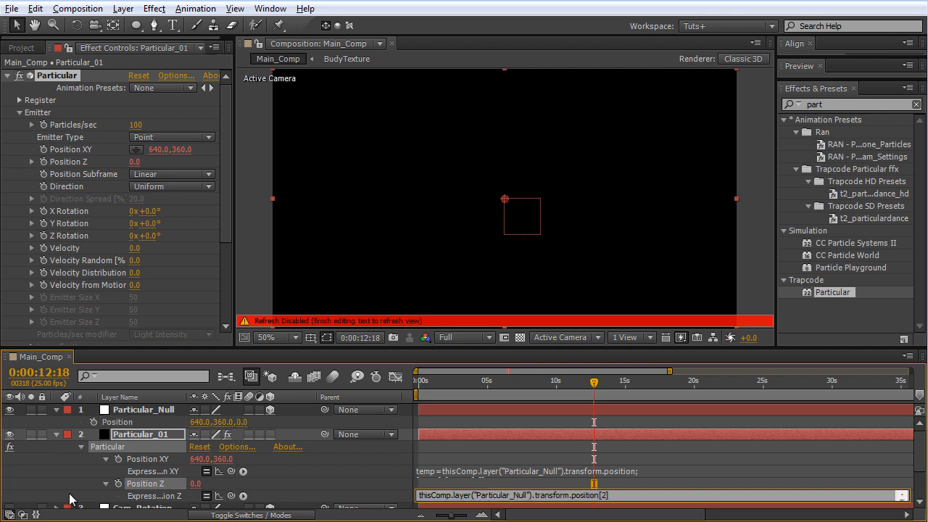
click(49, 471)
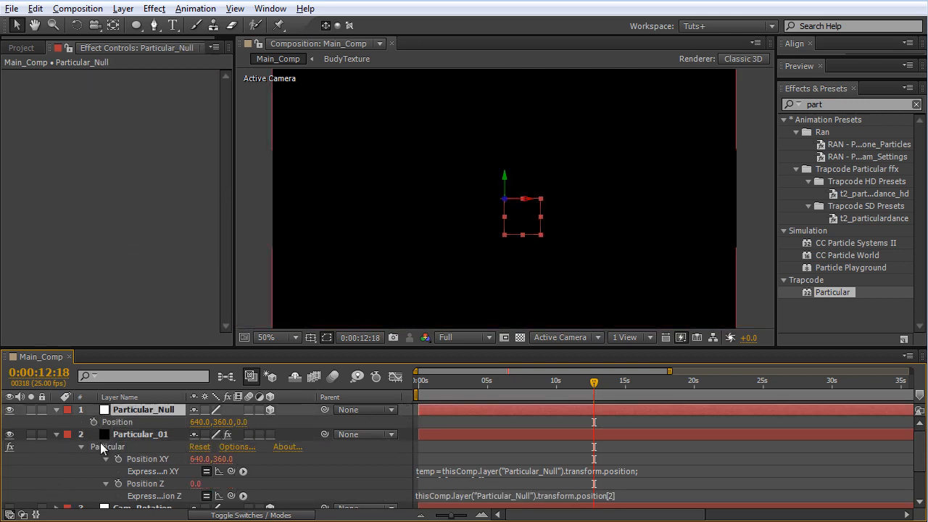
Try the expression wiggle(5,300) on Particular_Null's Position and scrub through the particle motion.
alt+click(92, 421)
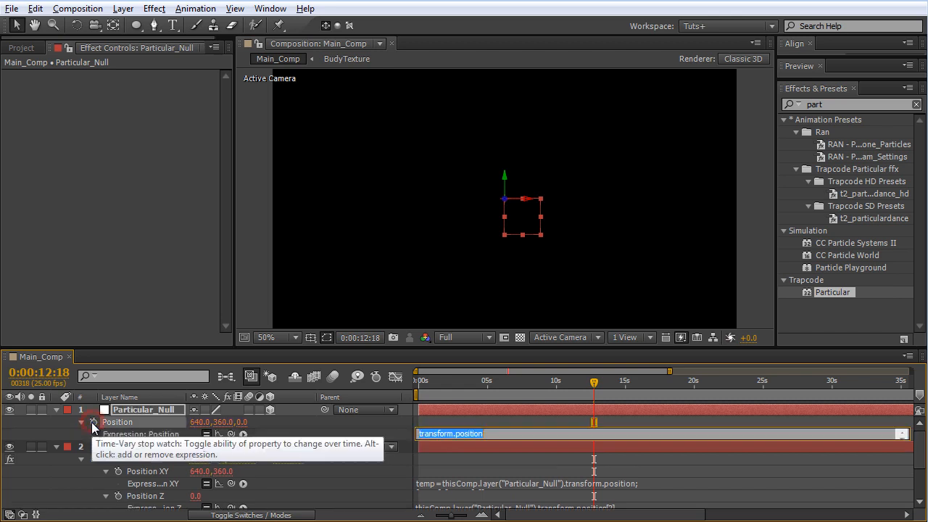
text(wiggle(5,)
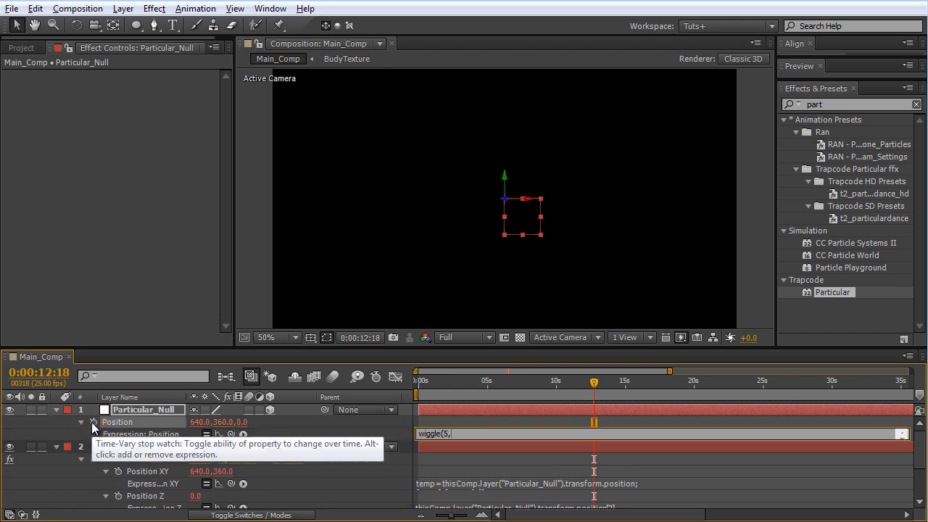
text(300))
click(53, 483)
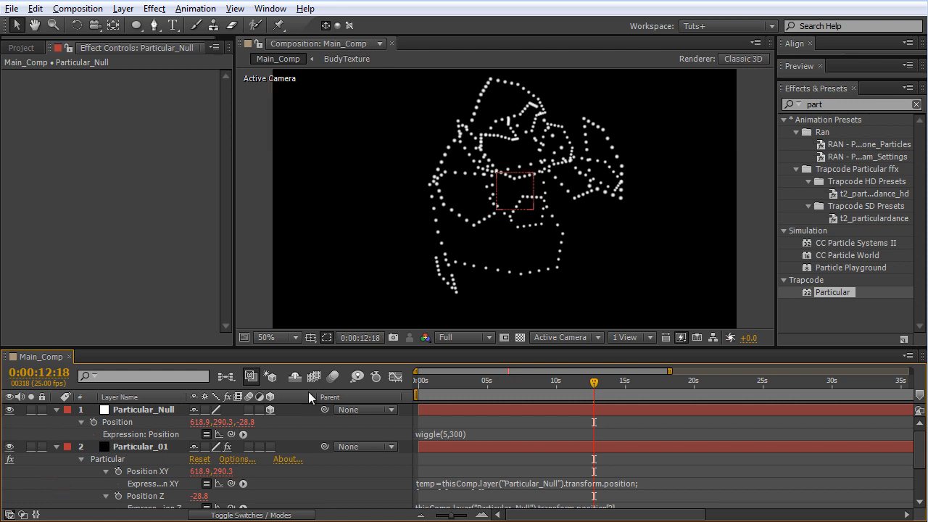
drag(440, 380, 540, 394)
Remove the wiggle expression from Particular_Null's Position.
click(457, 434)
key(BackSpace)
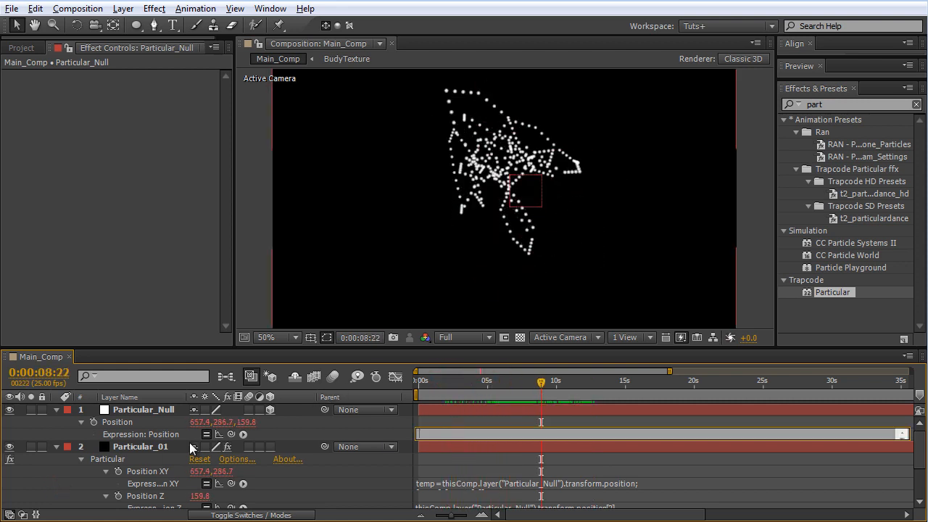
click(31, 455)
Start a Position expression on Particular_Null with the lines radius=600; and angle=time*100;, and enlarge its editing area.
click(142, 410)
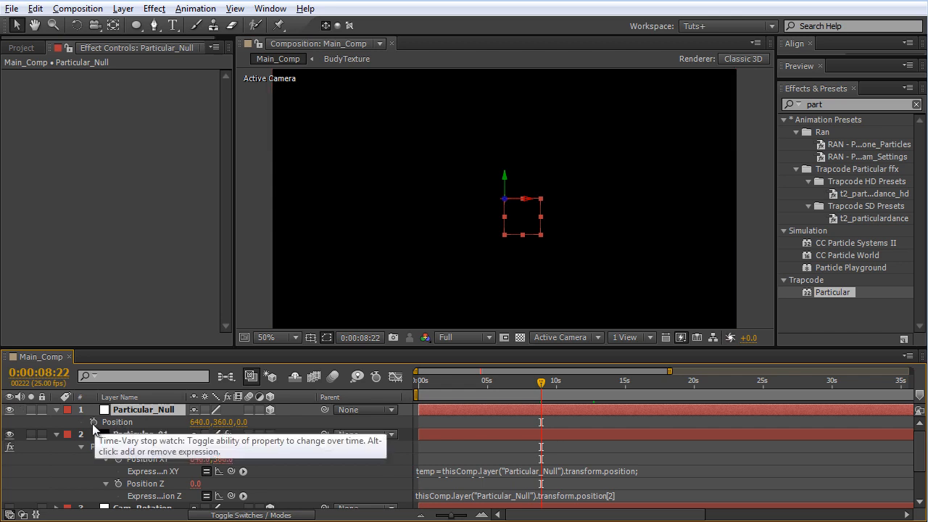
alt+click(94, 423)
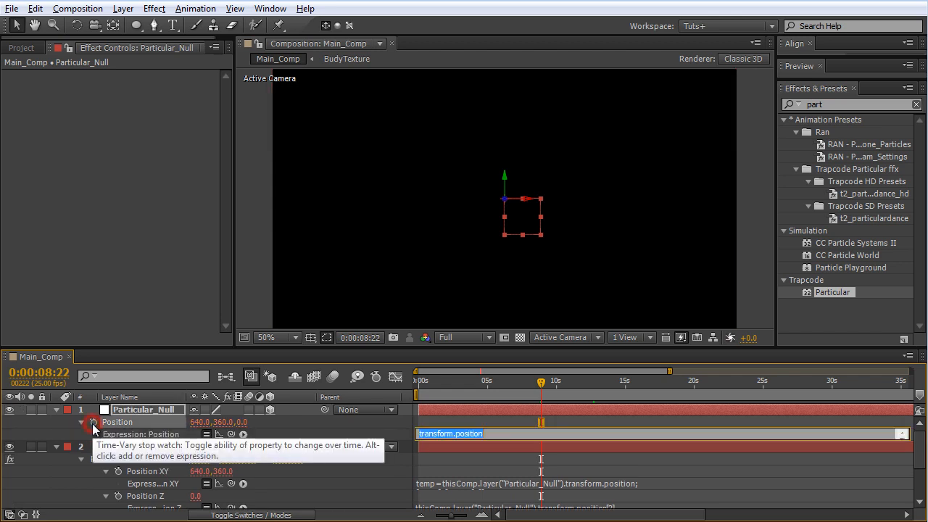
text(radius=)
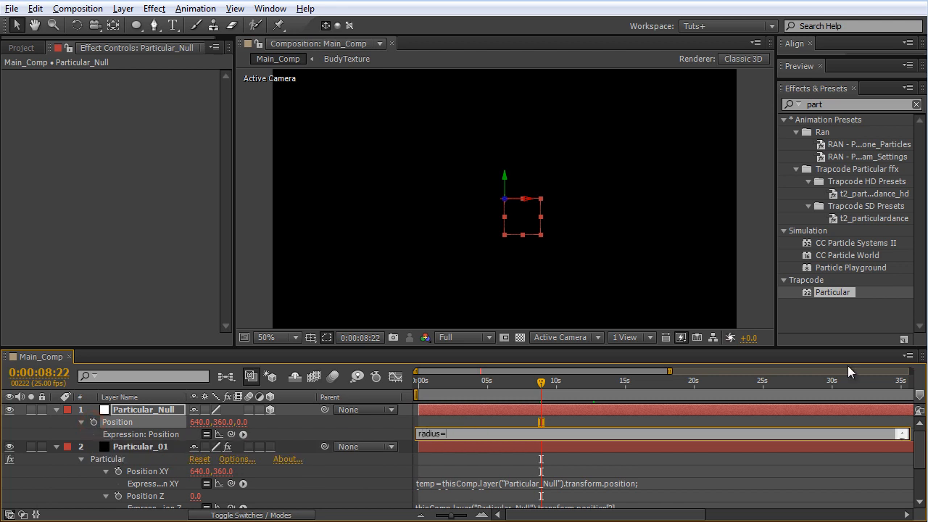
text(600;)
key(Return)
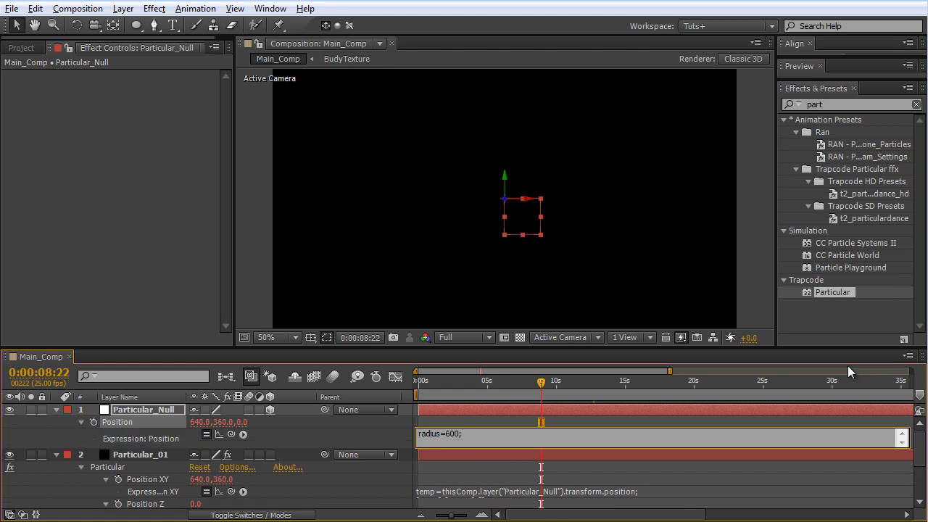
text(angle=time*100;)
key(Return)
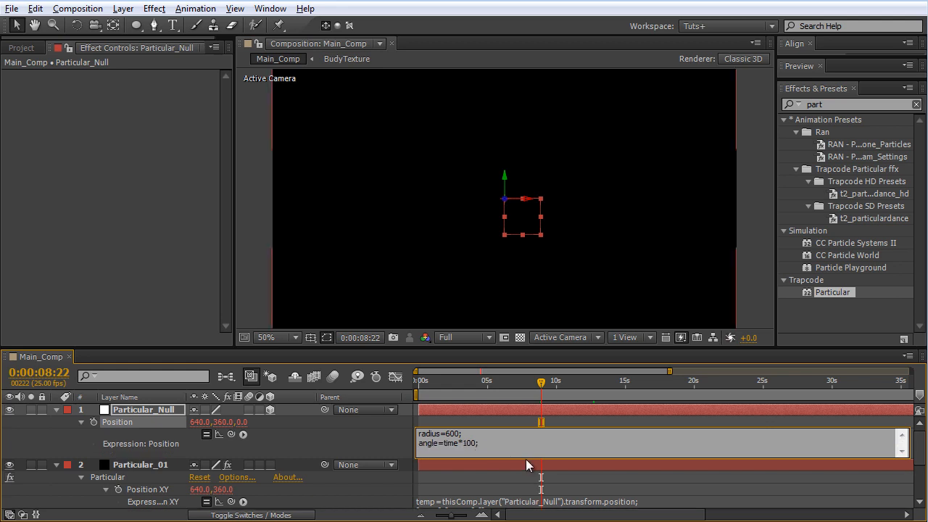
drag(526, 459, 527, 511)
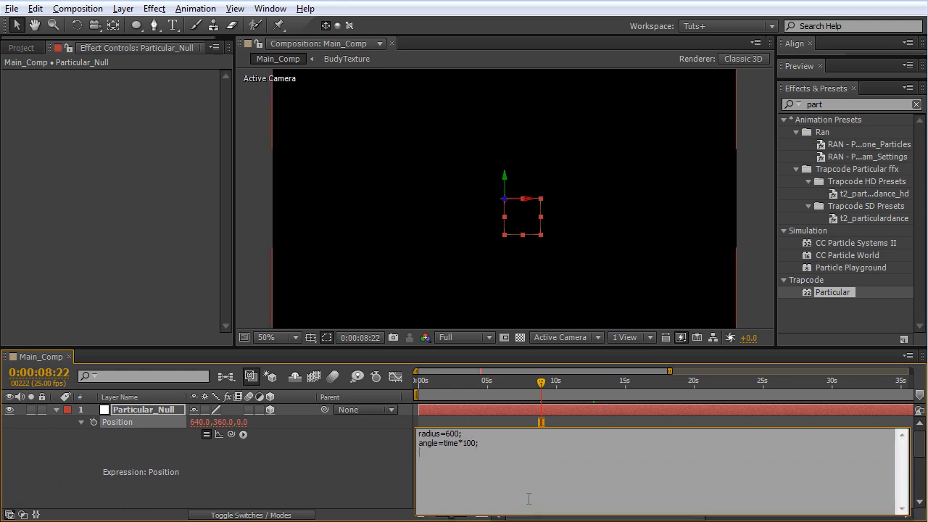
Add the line x=radius*Math.cos(degreesToRadians(angle)); to the position expression of Particular_Null.
drag(513, 350, 513, 278)
text(x)
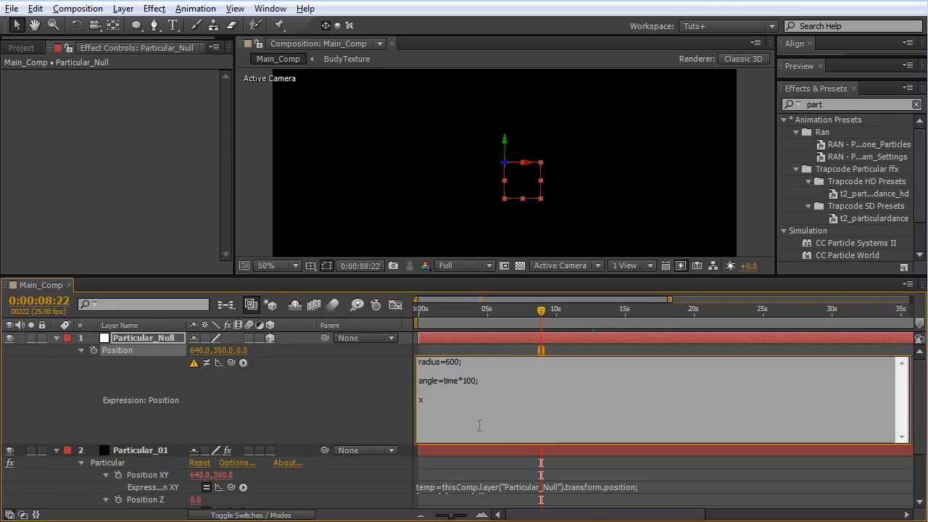
text(=radius*Math)
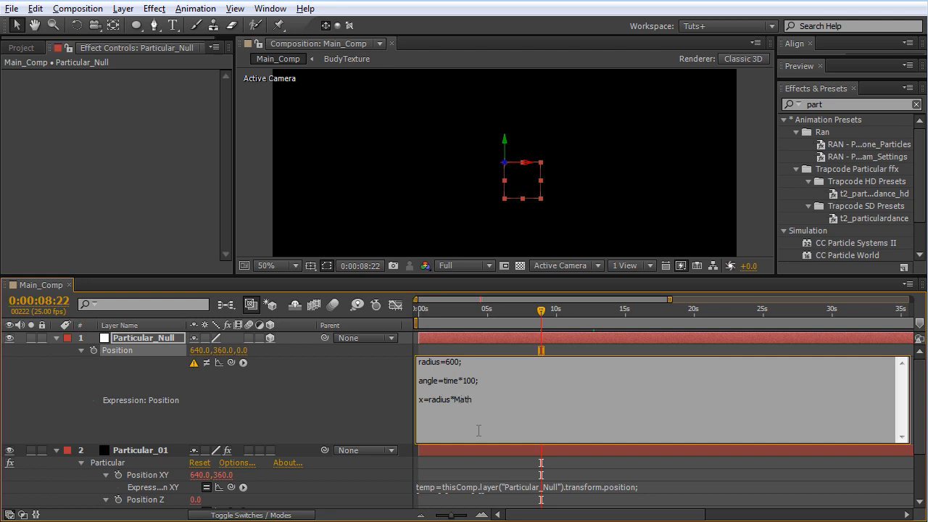
drag(453, 399, 458, 400)
click(472, 398)
text(.cos(degreesToRadians)
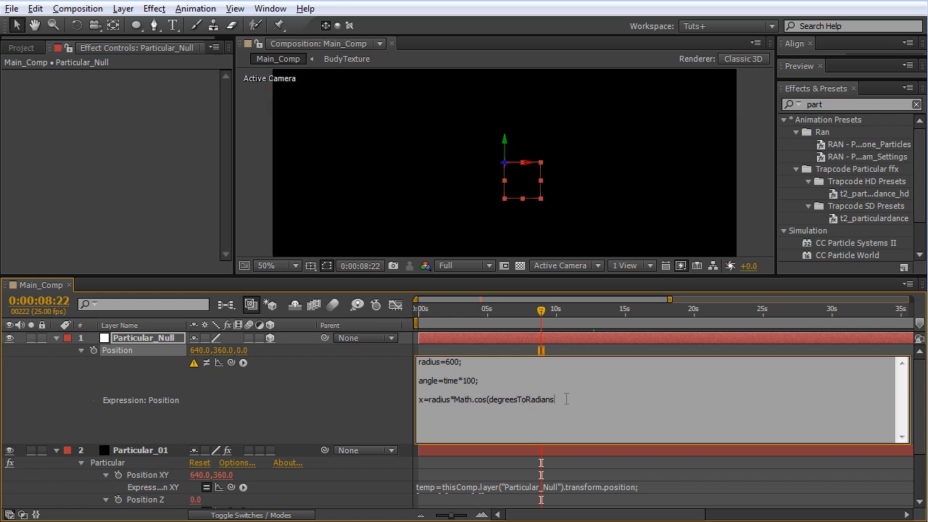
text((angle));)
key(Return)
key(Return)
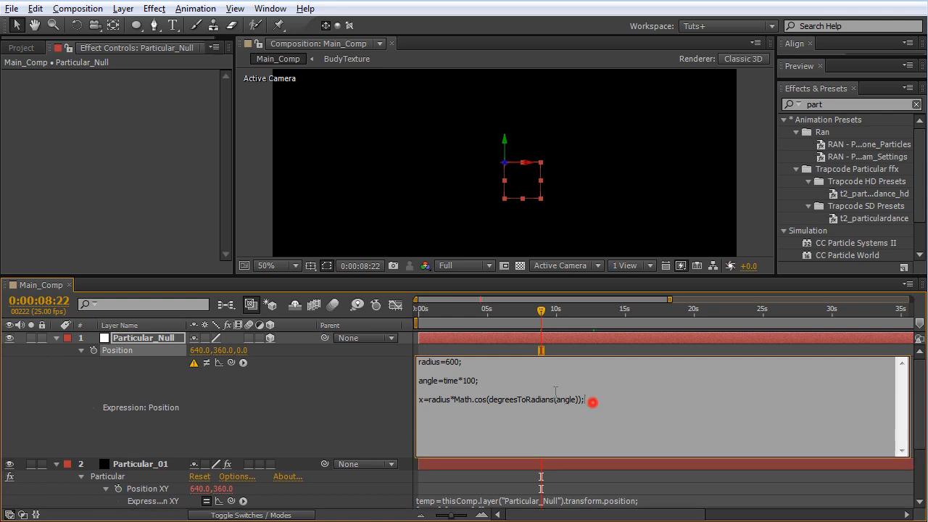
Duplicate the x line of the expression and turn the copy into y=radius*Math.sin(degreesToRadians(angle));.
triple_click(591, 399)
key(ctrl+c)
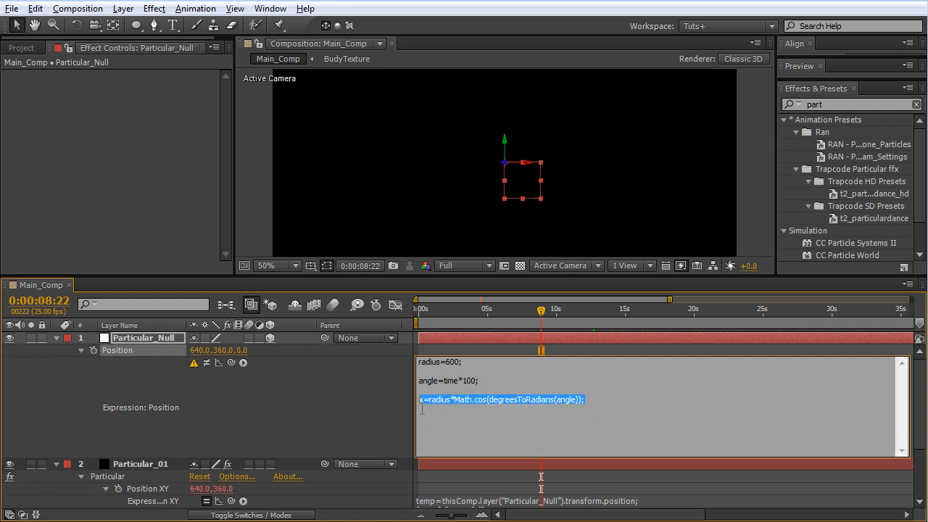
click(424, 419)
key(ctrl+v)
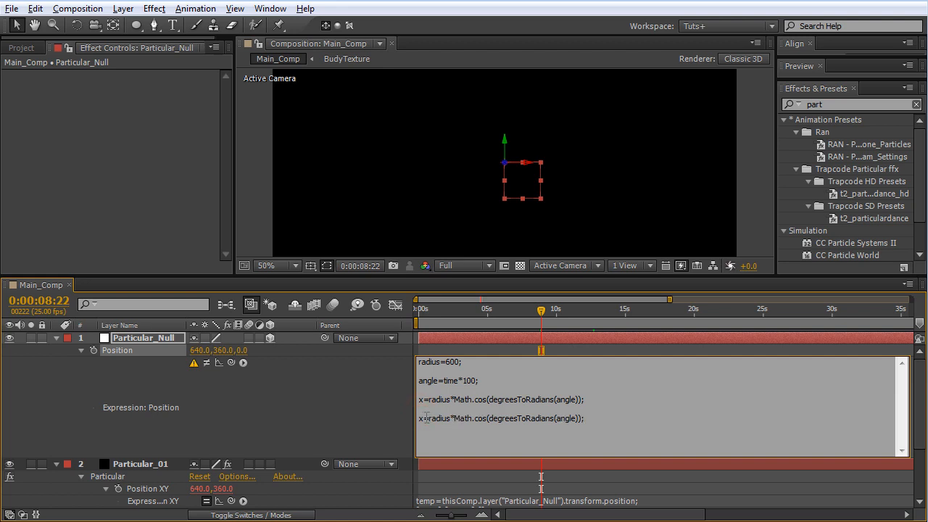
double_click(420, 418)
text(y)
double_click(478, 418)
text(sin)
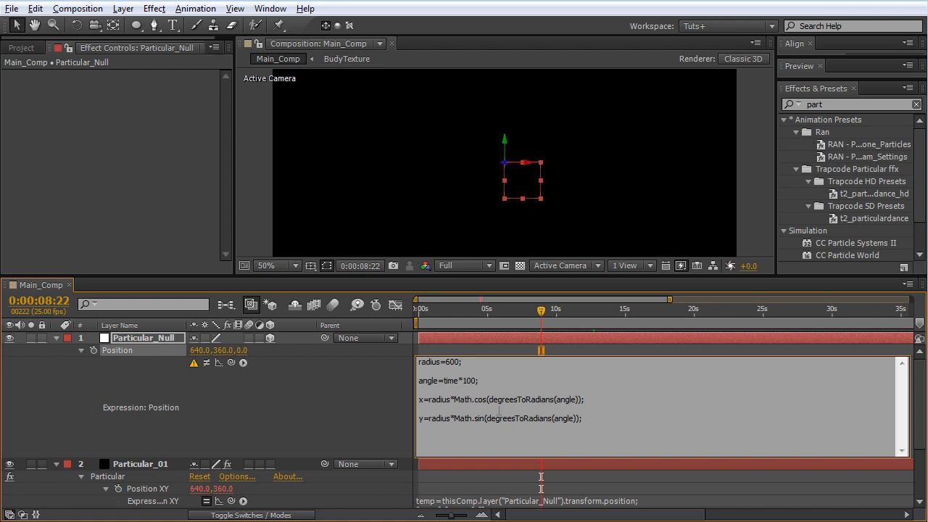
Add the lines z=0; and center*[640,360,0]; below the y line of the expression.
click(586, 419)
key(Return)
text(z=0;)
key(Return)
text(center*)
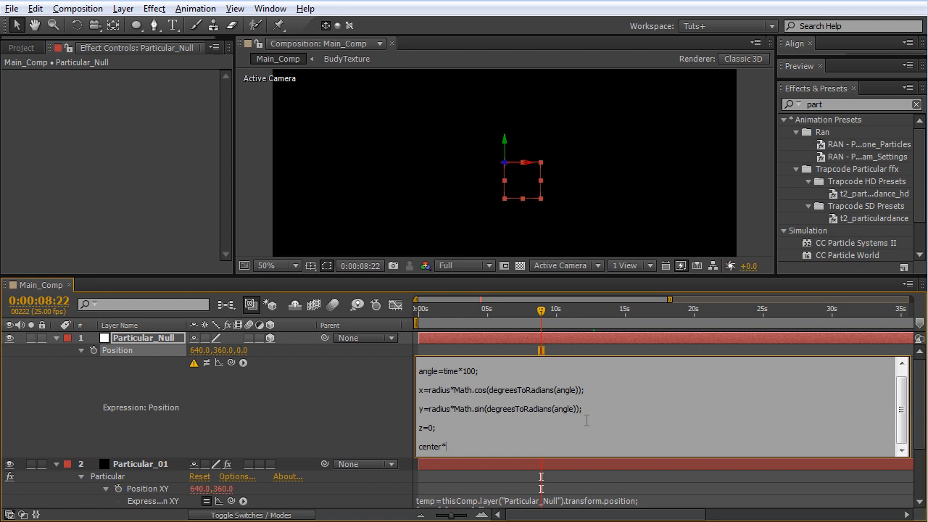
text({)
key(BackSpace)
text([640,360,0];)
key(Return)
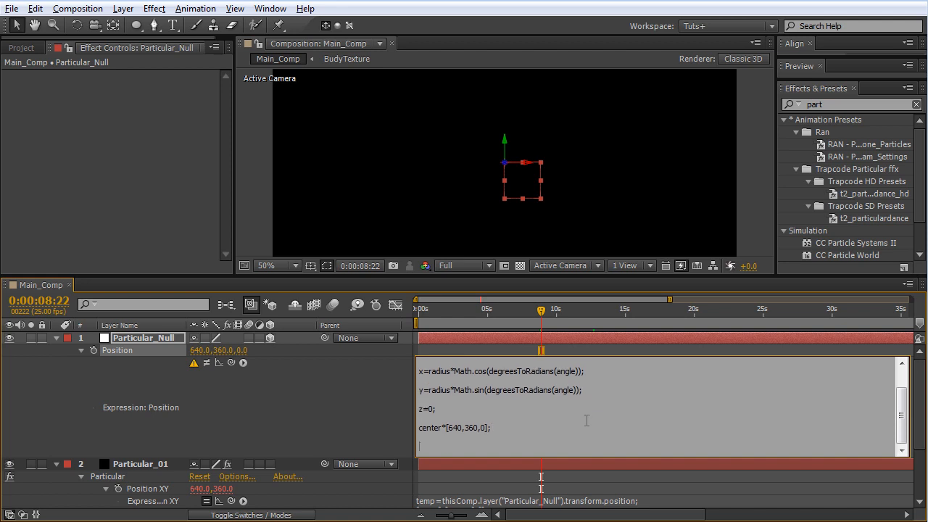
Finish the position expression with the line add(center,[x,y,z]); and apply it.
text(add(center,[x,y,z]);)
click(384, 367)
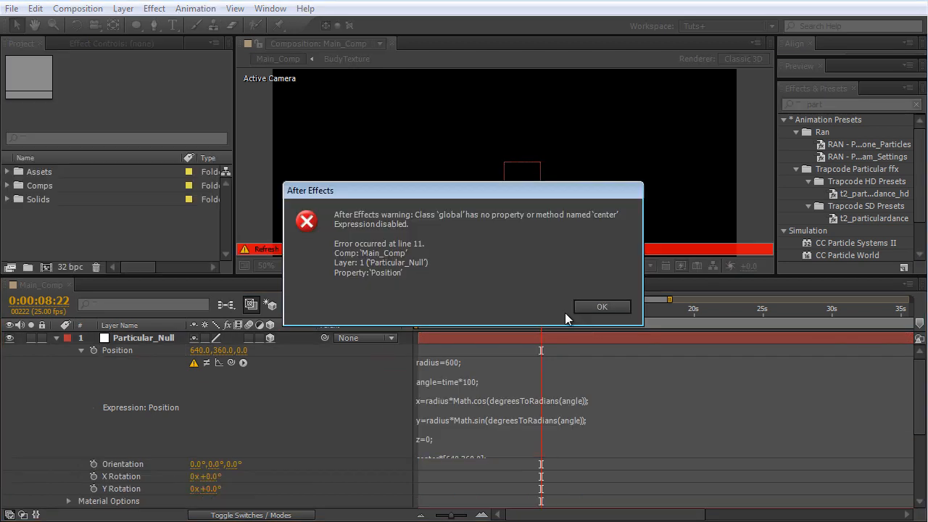
click(602, 308)
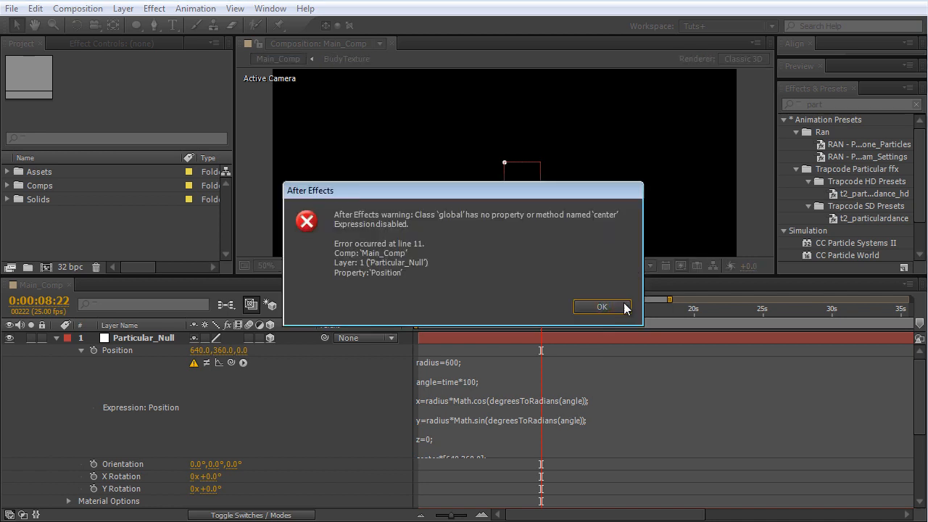
click(622, 307)
Correct the center line to center=[640,360,0]; and reapply the position expression.
scroll(530, 439, down, 1)
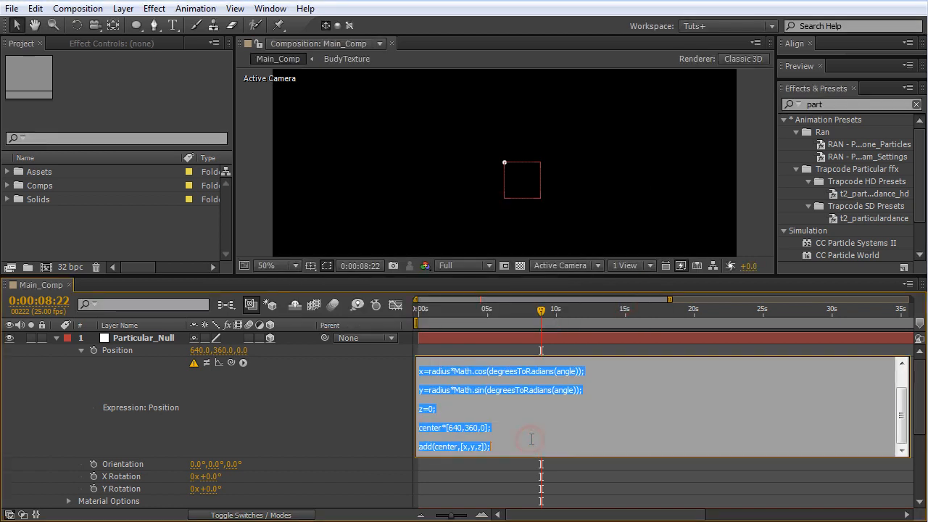
click(437, 429)
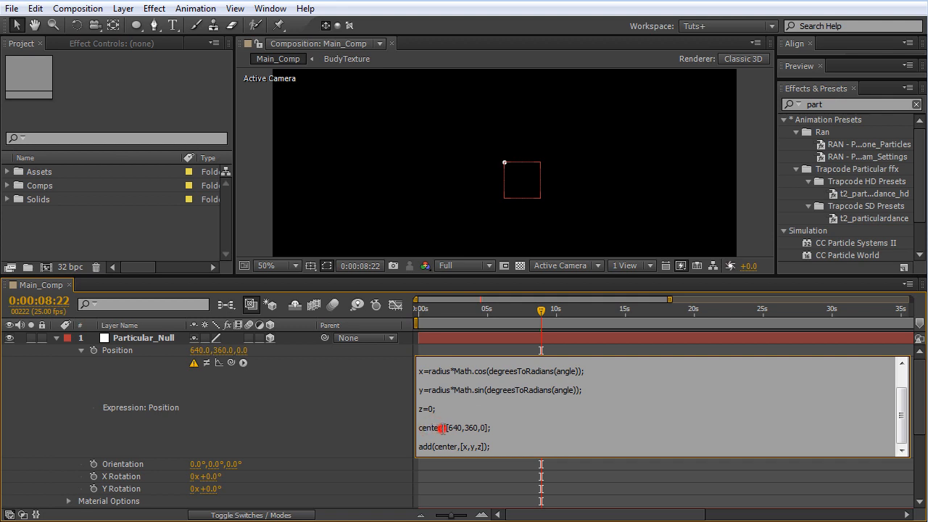
double_click(442, 427)
text(=)
click(342, 413)
Scrub the timeline to 0:00:15:17 to preview the particle path, and make the Budy_02 and Budy_01 layers visible.
scroll(521, 151, down, 2)
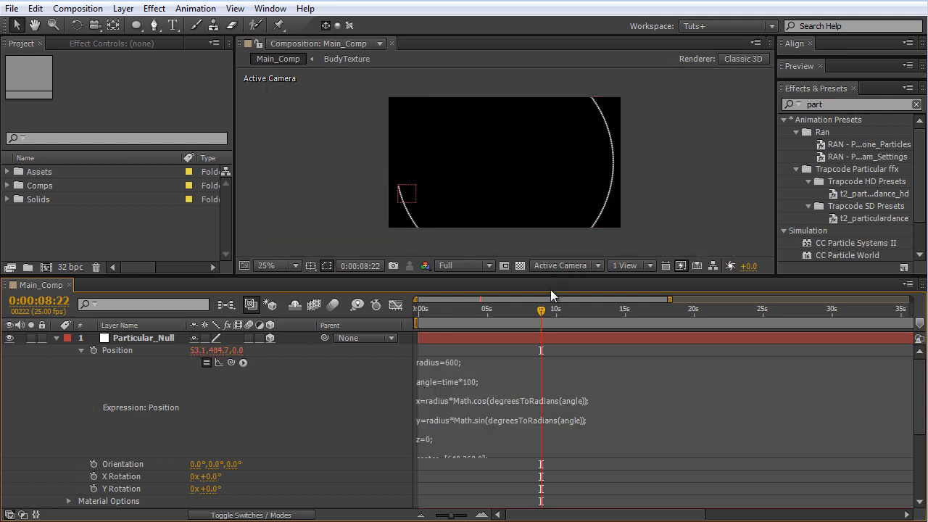
drag(439, 316, 534, 322)
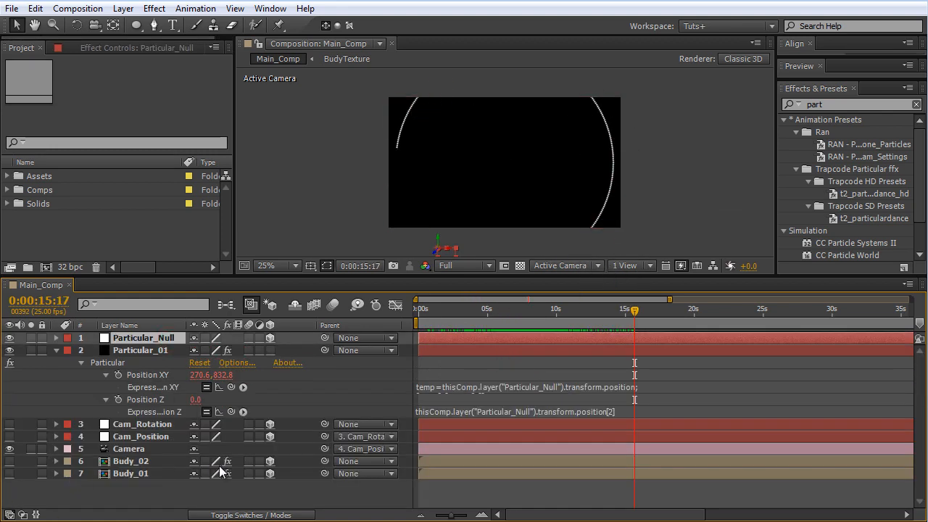
drag(9, 462, 10, 484)
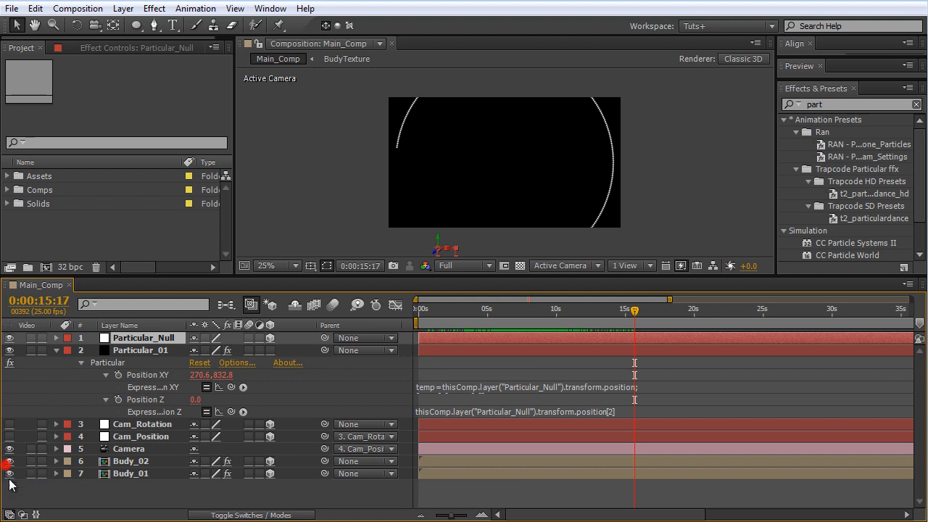
click(132, 464)
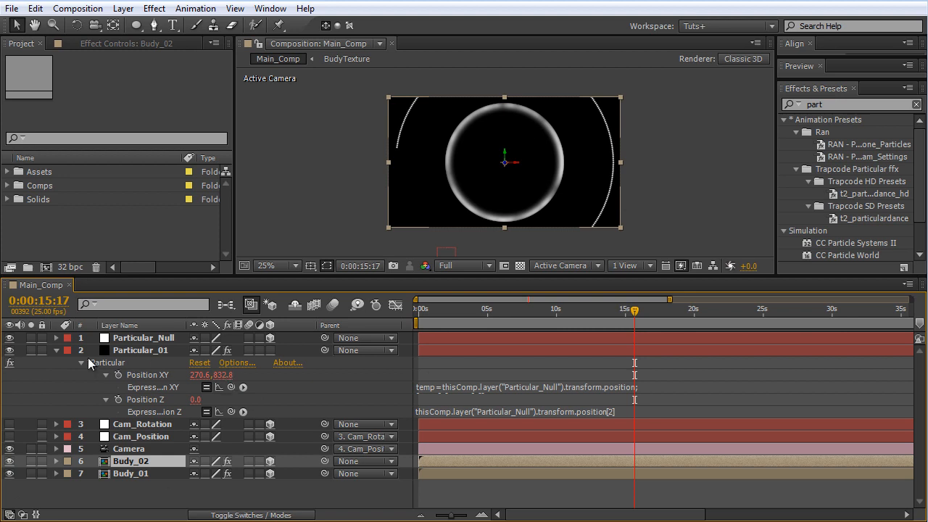
Reveal the Particular_Null position expression and set its radius to 300.
click(126, 339)
key(e)
key(e)
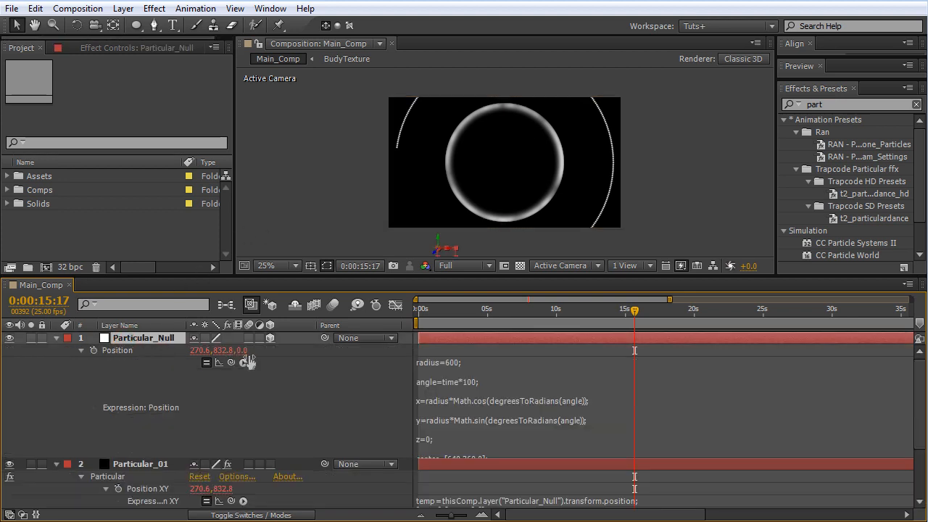
click(461, 362)
drag(445, 362, 449, 363)
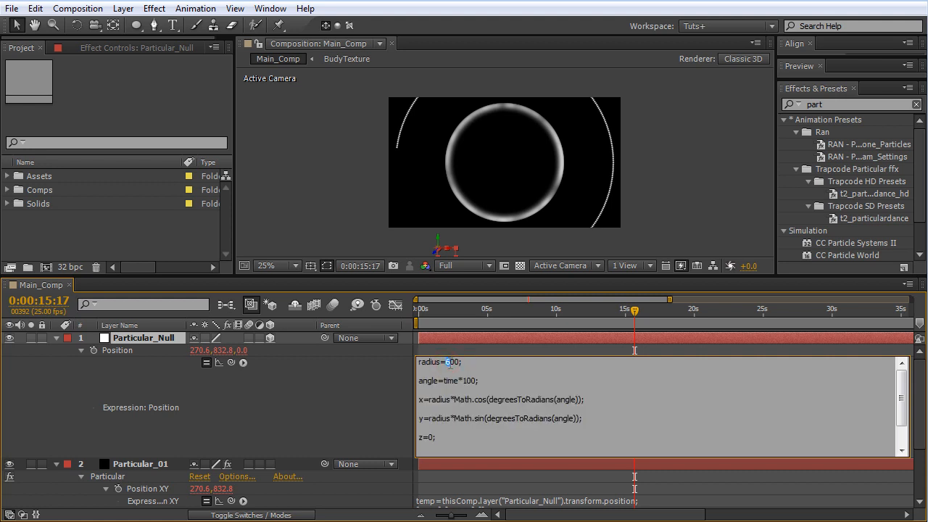
key(KP_Enter)
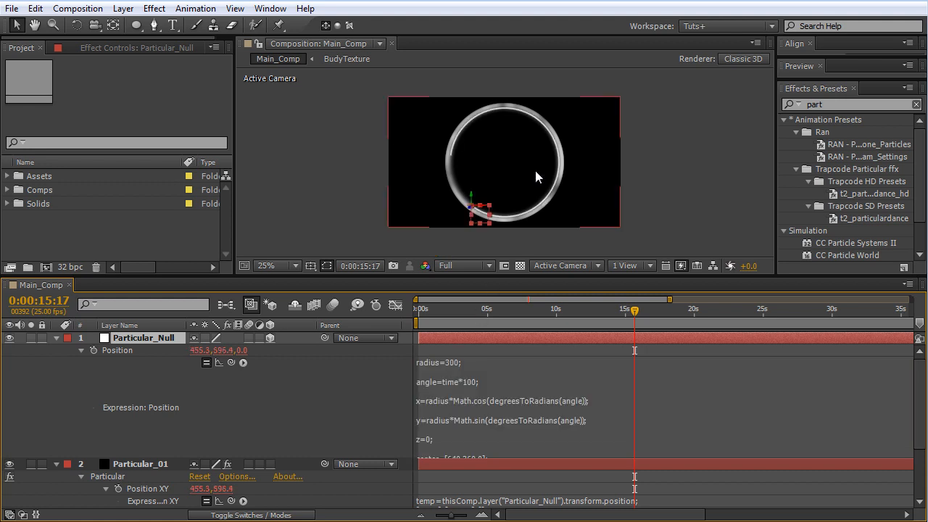
Enlarge the composition view and set the radius in the expression to 400.
key(period)
click(428, 369)
drag(444, 362, 449, 362)
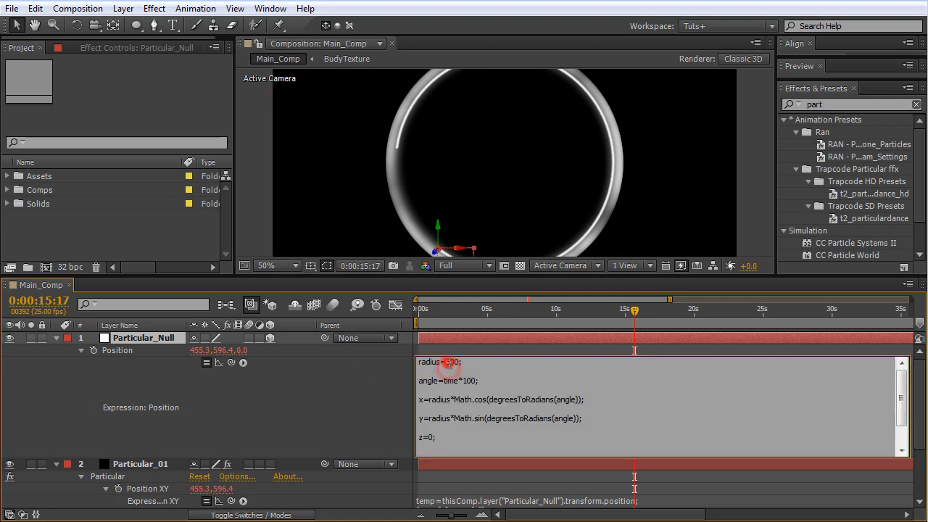
text(4)
key(KP_Enter)
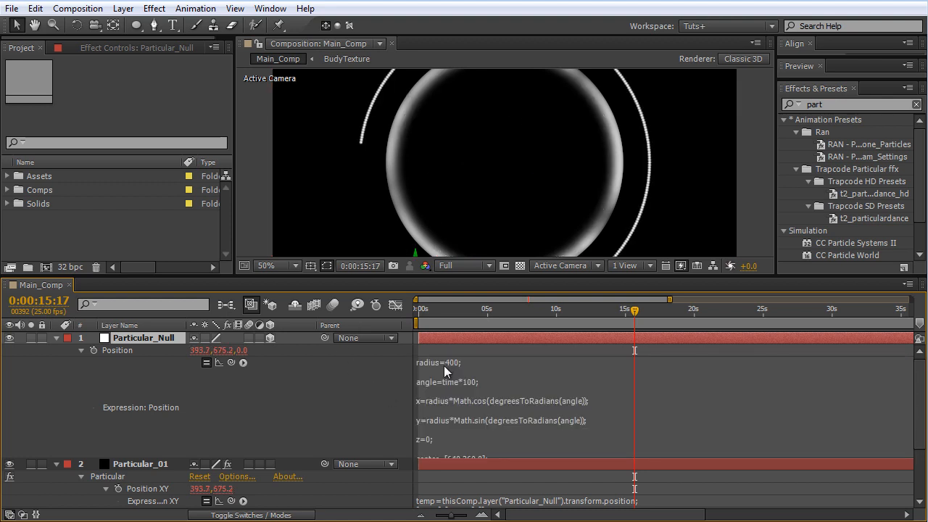
Set the radius in the Particular_Null position expression to 350.
click(447, 363)
click(449, 361)
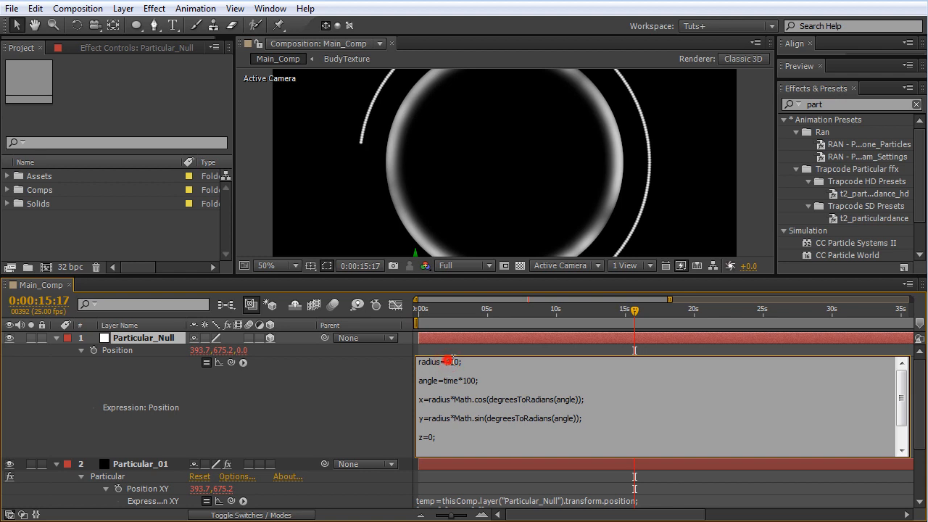
drag(444, 362, 454, 362)
text(35)
key(KP_Enter)
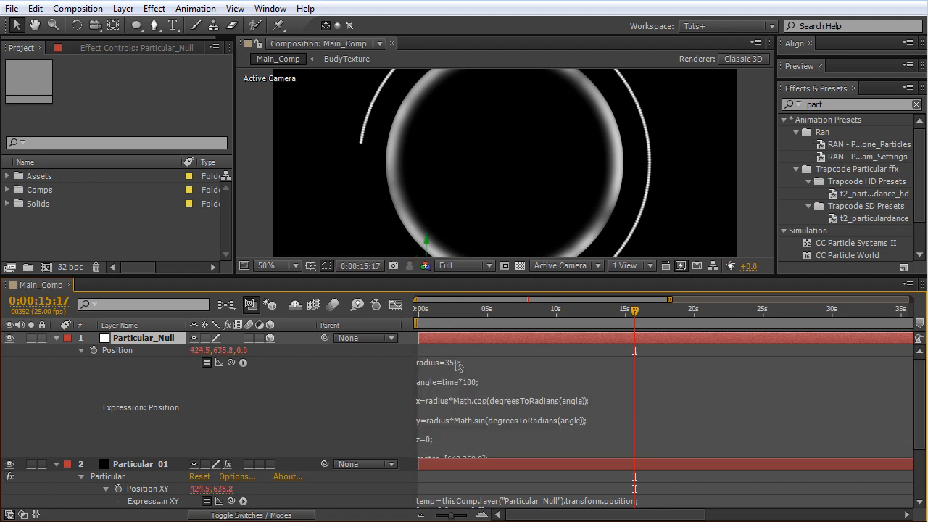
Fine-tune the radius in the position expression so the particle ring runs just outside the edge of the body.
click(455, 370)
click(450, 362)
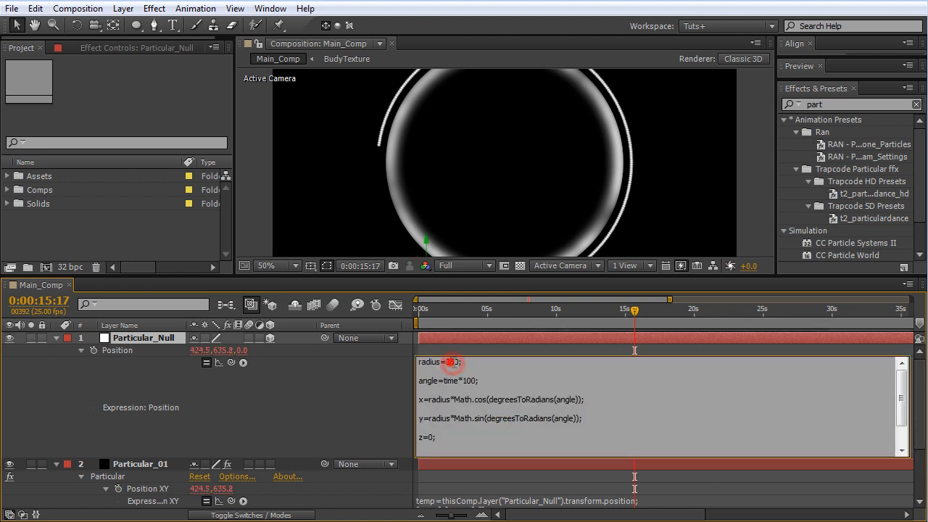
drag(445, 362, 456, 362)
key(KP_Enter)
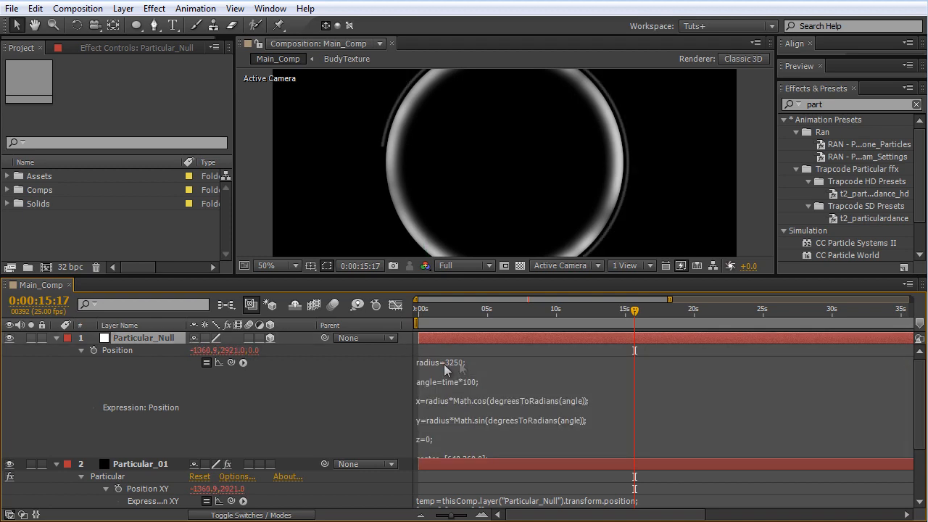
click(449, 371)
key(KP_Enter)
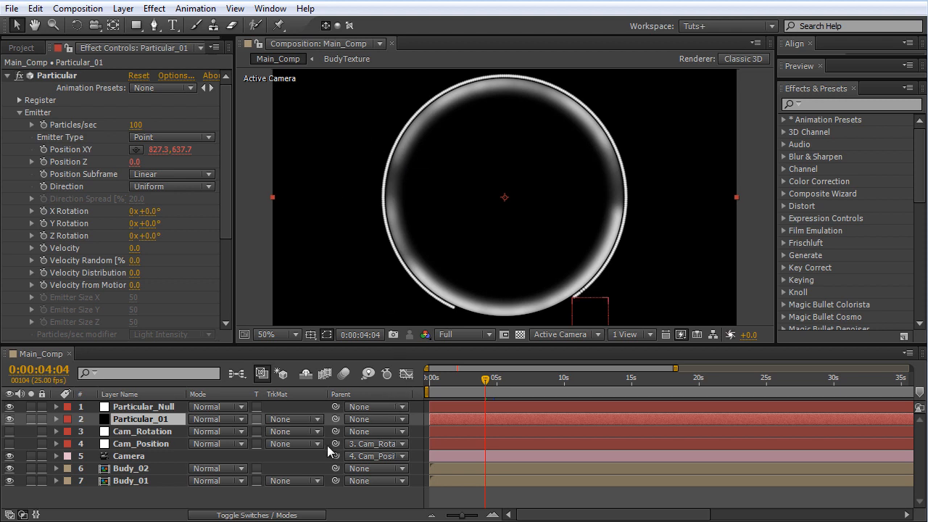
Turn the Y Rotation of Cam_Rotation to about 83° to inspect the ring from the side, and reset it to 0°.
click(159, 431)
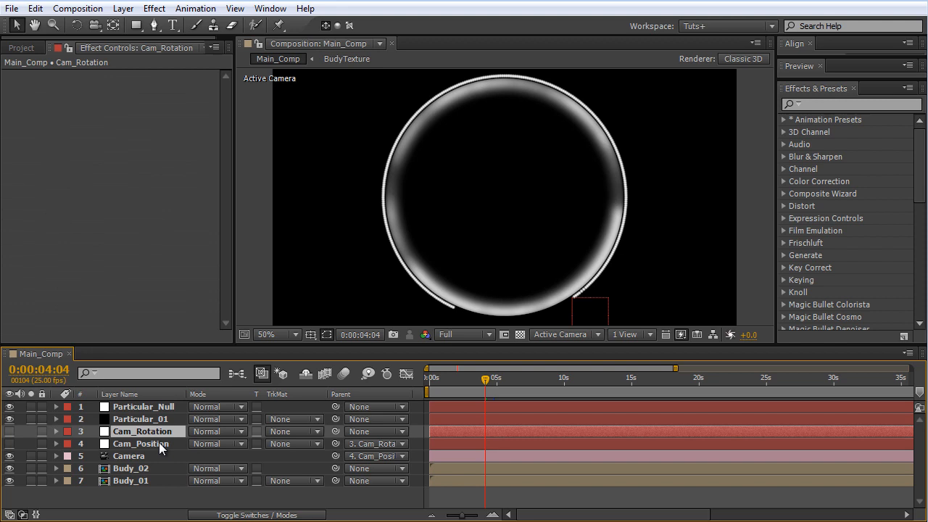
key(r)
drag(210, 468, 266, 469)
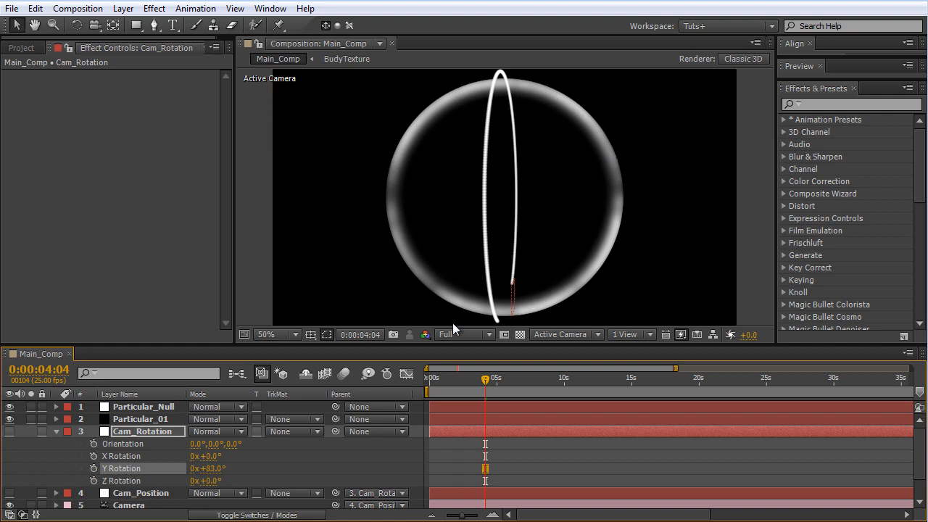
click(218, 471)
text(0)
key(Return)
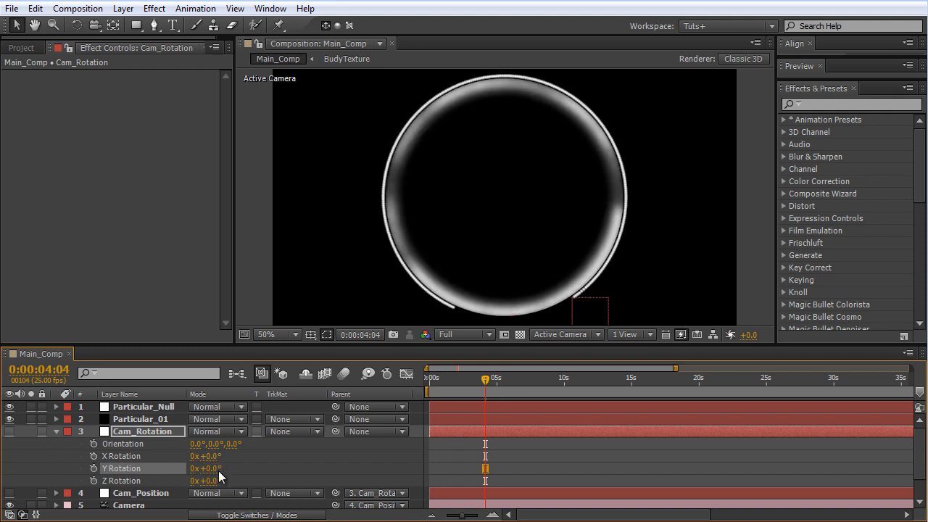
click(54, 431)
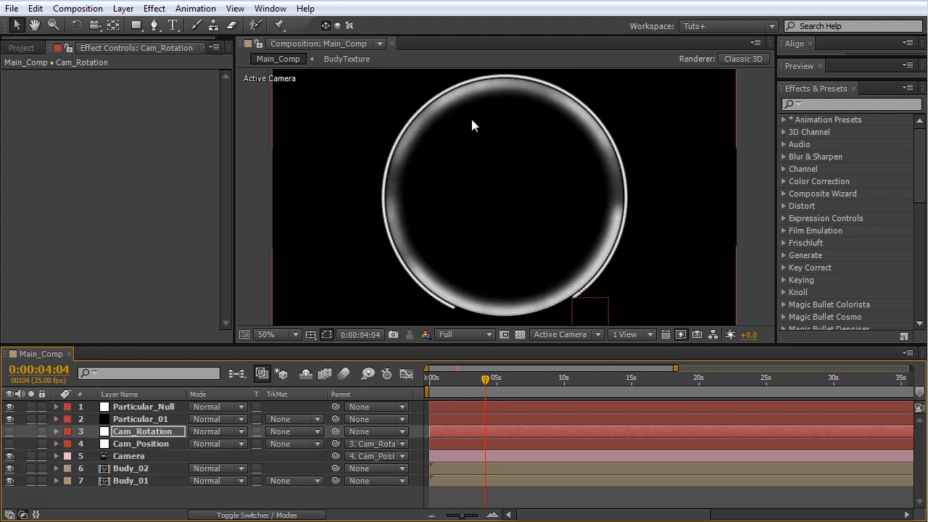
Set the World Transform Y Rotation of the Particular effect on Particular_01 to about 104°.
click(149, 419)
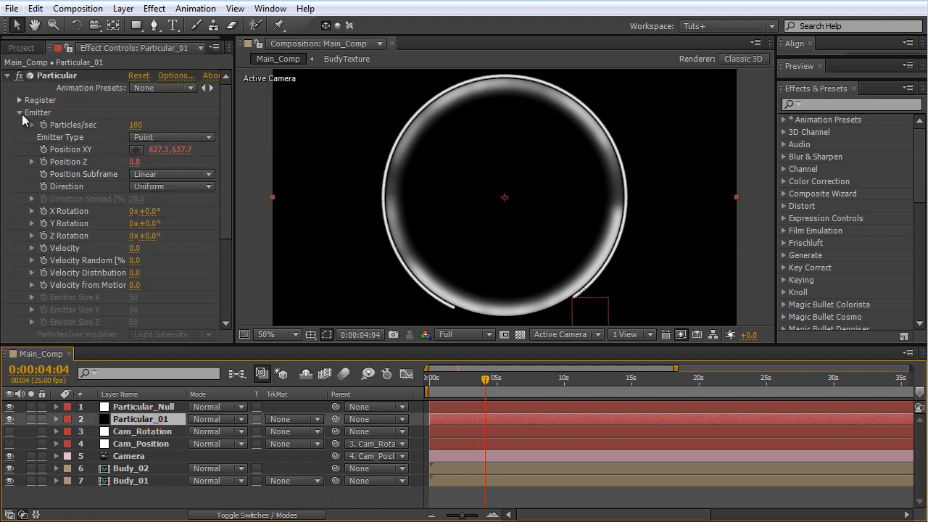
click(20, 113)
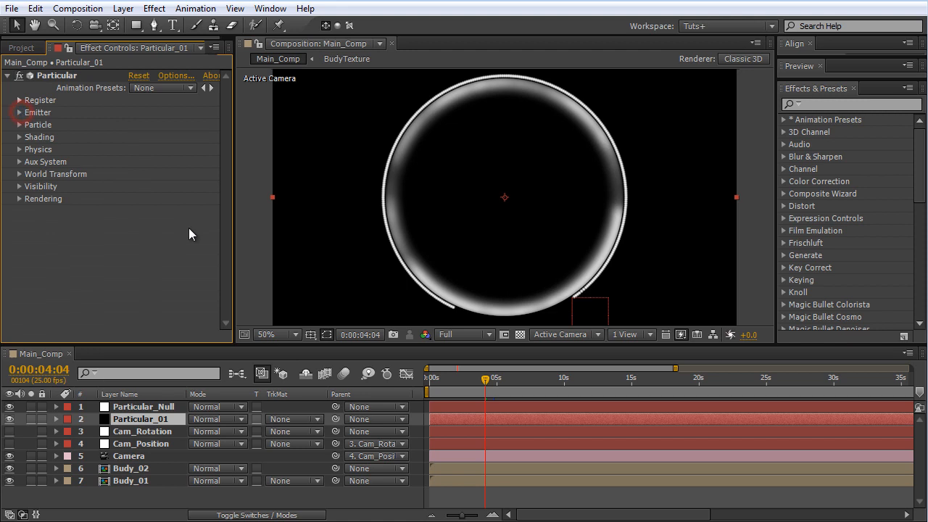
click(18, 174)
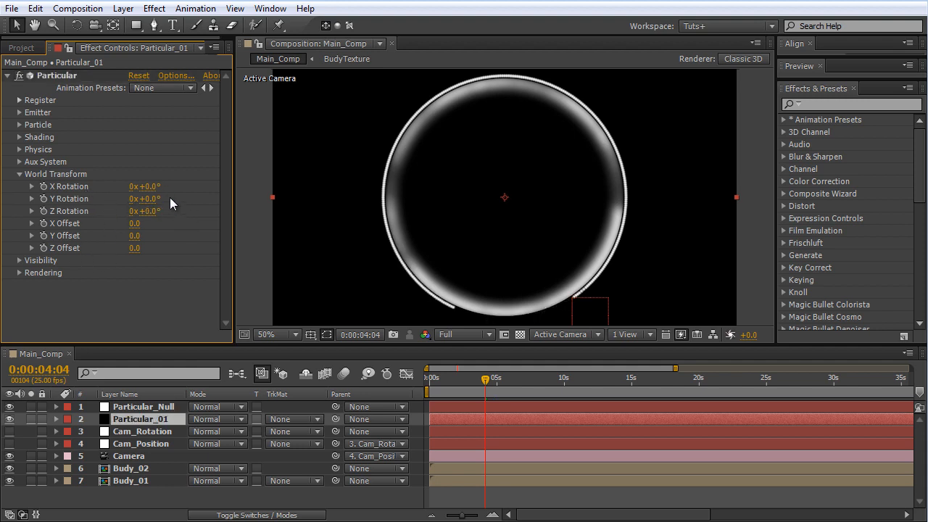
drag(157, 199, 226, 201)
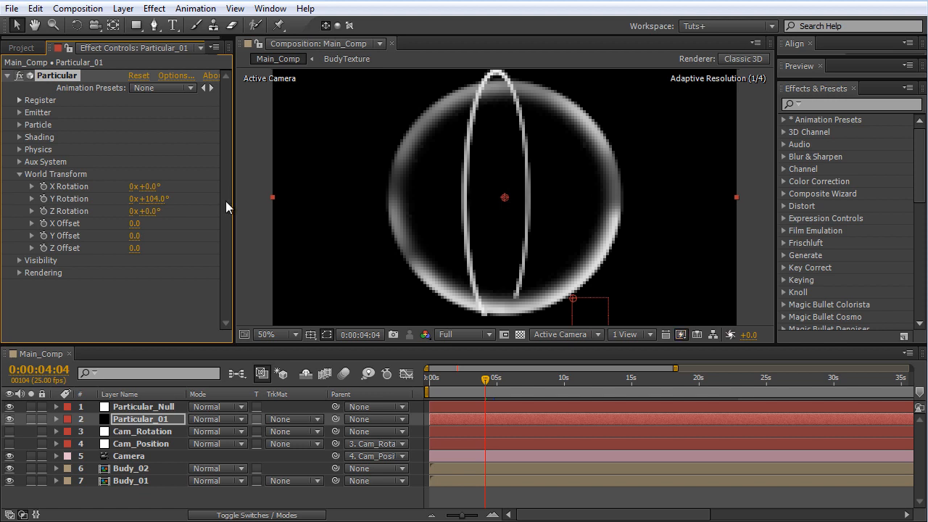
Undo the last World Transform Y Rotation change on Particular_01.
key(ctrl+z)
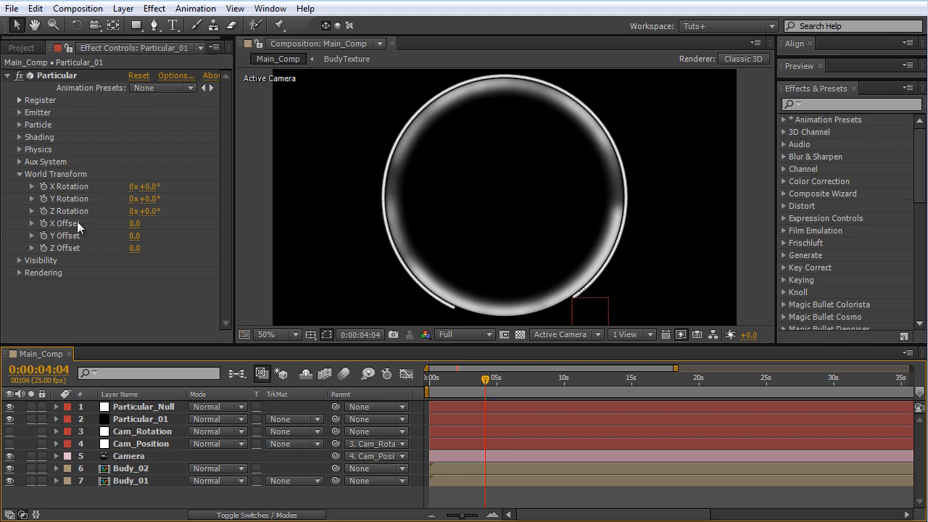
Try rotating Particular_Null to 152° in X and 228° in Y to test its effect on the ring, and undo both rotations.
click(175, 410)
key(r)
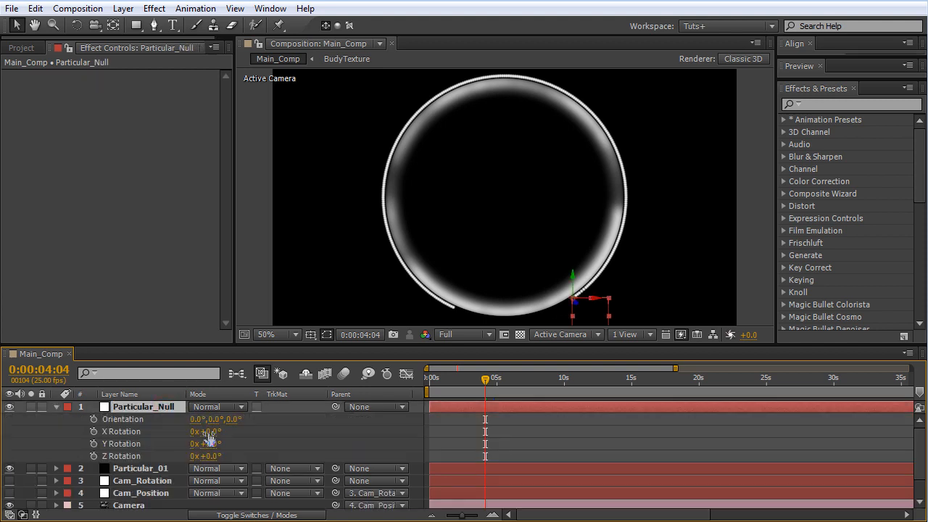
click(201, 433)
text(32)
key(Return)
drag(248, 437, 314, 422)
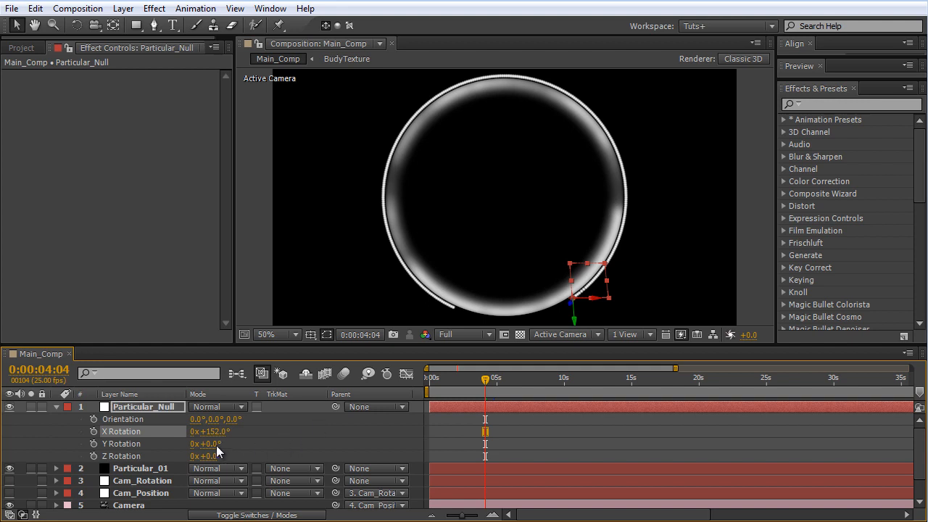
drag(216, 445, 356, 420)
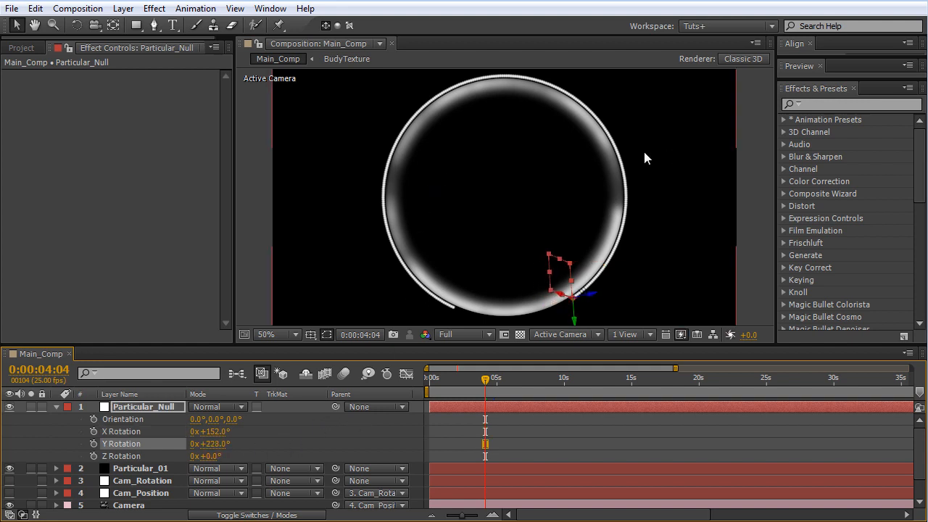
key(ctrl+z)
key(ctrl+z)
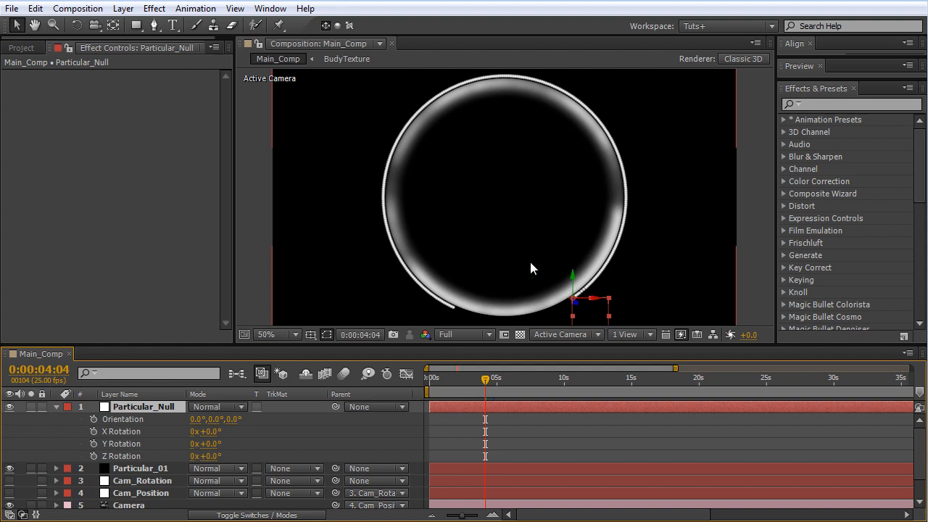
Show only the World Transform X, Y and Z Rotation properties of Particular_01 in an enlarged timeline, without keyframes.
click(151, 470)
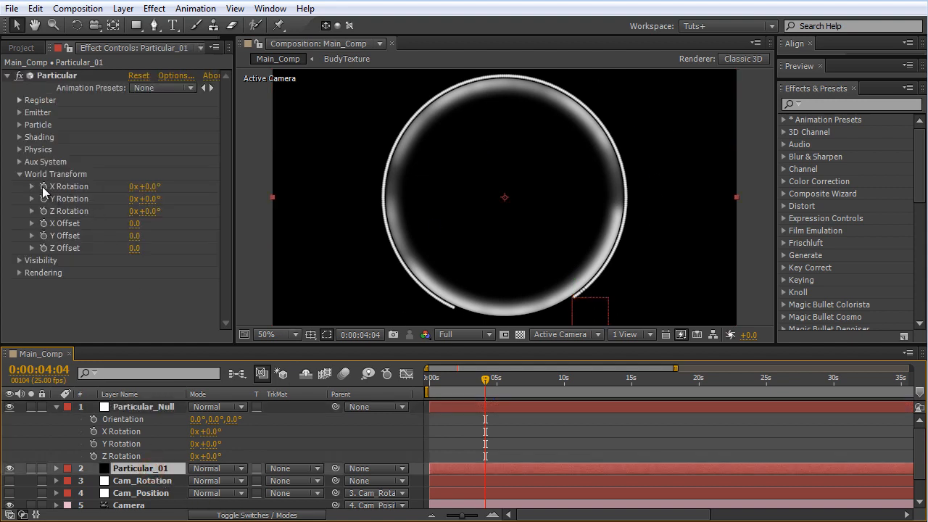
click(43, 186)
click(43, 198)
click(43, 211)
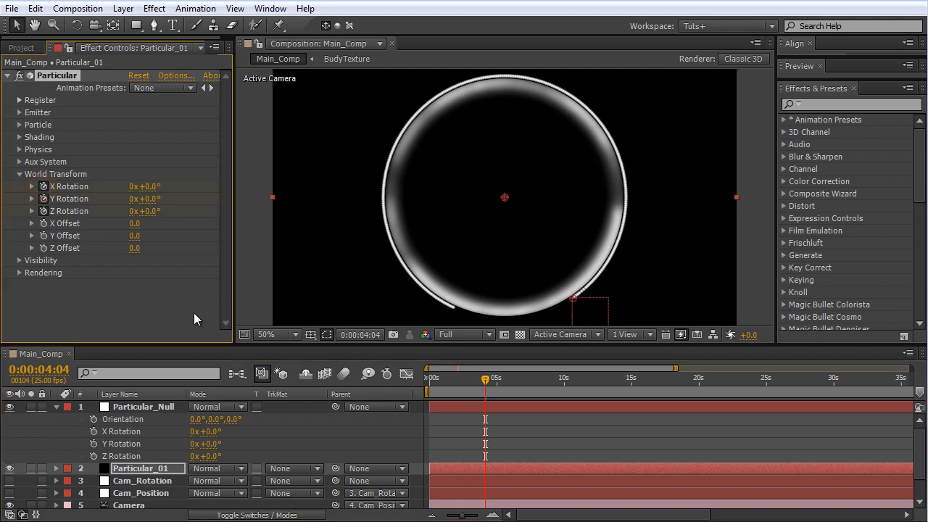
key(u)
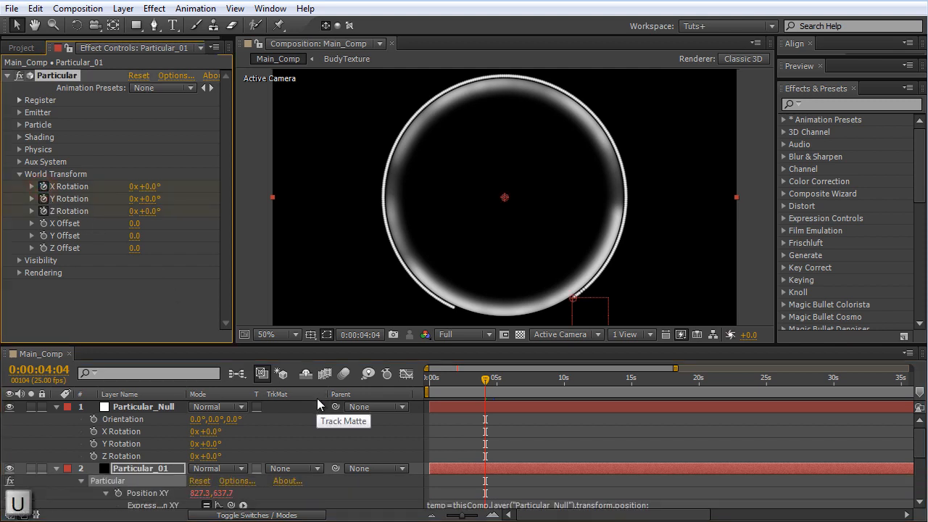
scroll(419, 442, down, 3)
mouse_move(500, 460)
mouse_down()
mouse_move(497, 479)
mouse_move(496, 461)
mouse_up()
key(s)
key(s)
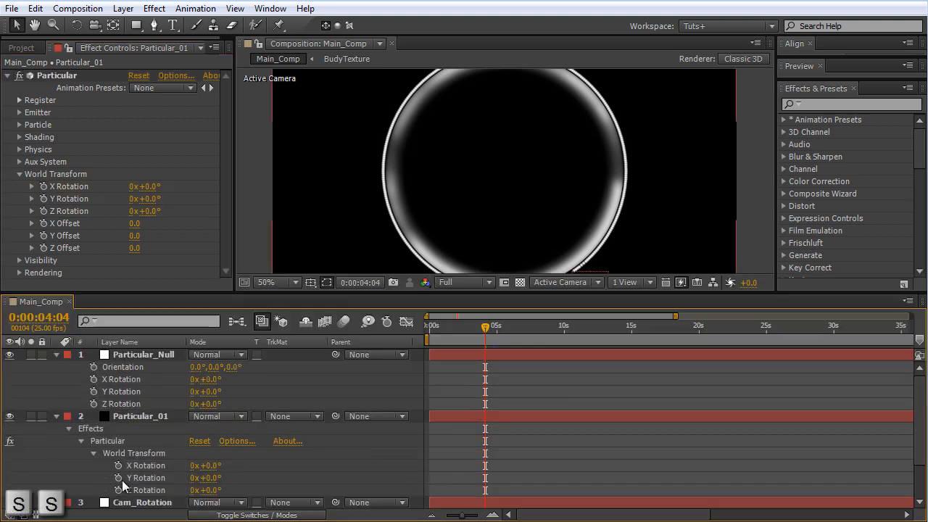
Link the World Transform X, Y and Z Rotation of Particular_01 by expression to the matching rotations of Particular_Null, and collapse the layer.
alt+click(118, 465)
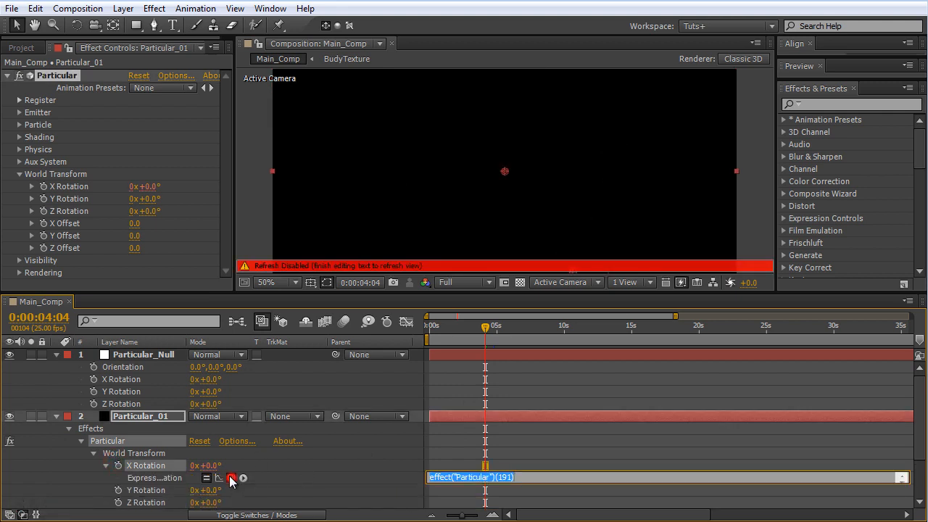
drag(231, 477, 115, 381)
alt+click(118, 490)
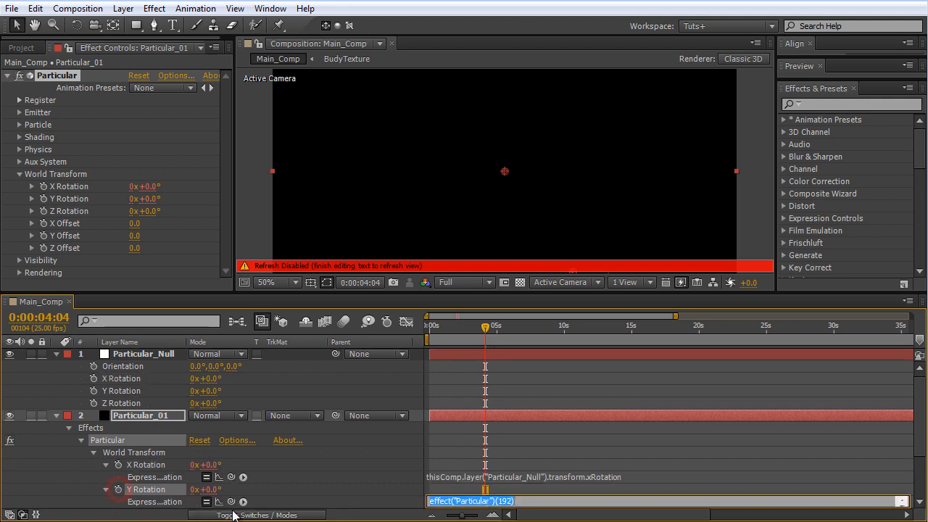
drag(231, 502, 115, 391)
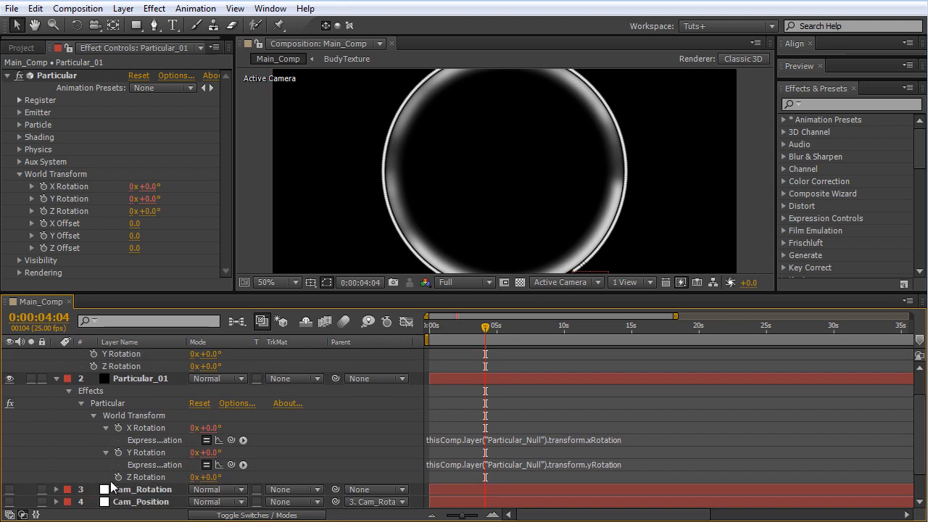
alt+click(118, 476)
drag(231, 489, 119, 366)
click(31, 445)
click(57, 377)
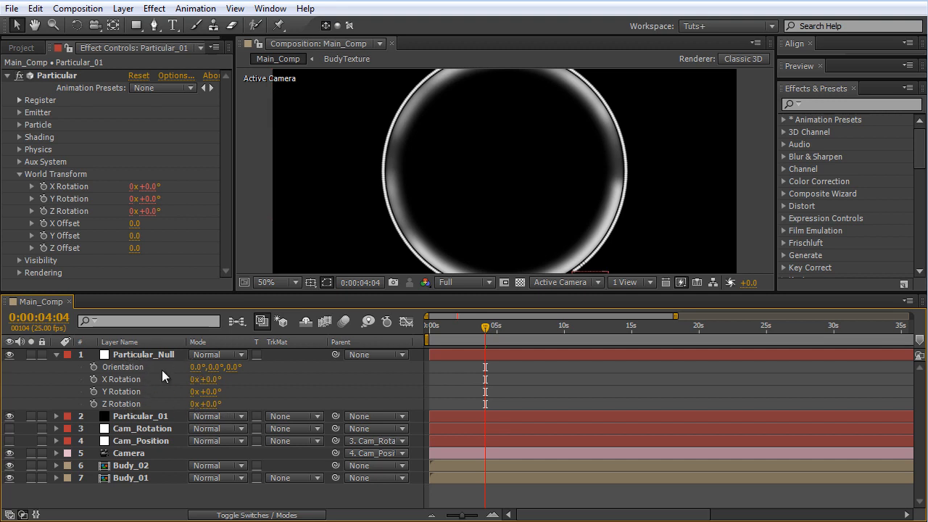
Animate Particular_Null's X, Y and Z Rotation with the expressions time*10, time*5 and time*7, and scrub to about 5 seconds to preview.
alt+click(95, 379)
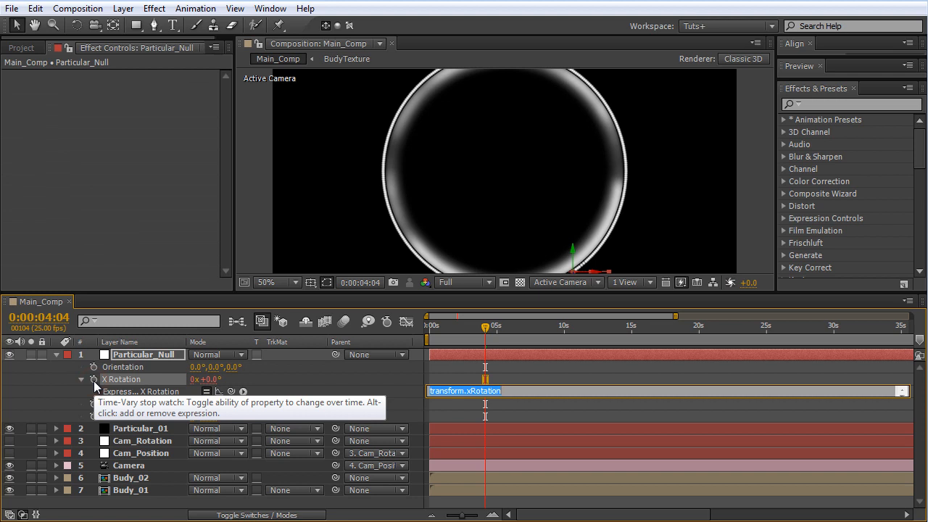
text(time*10)
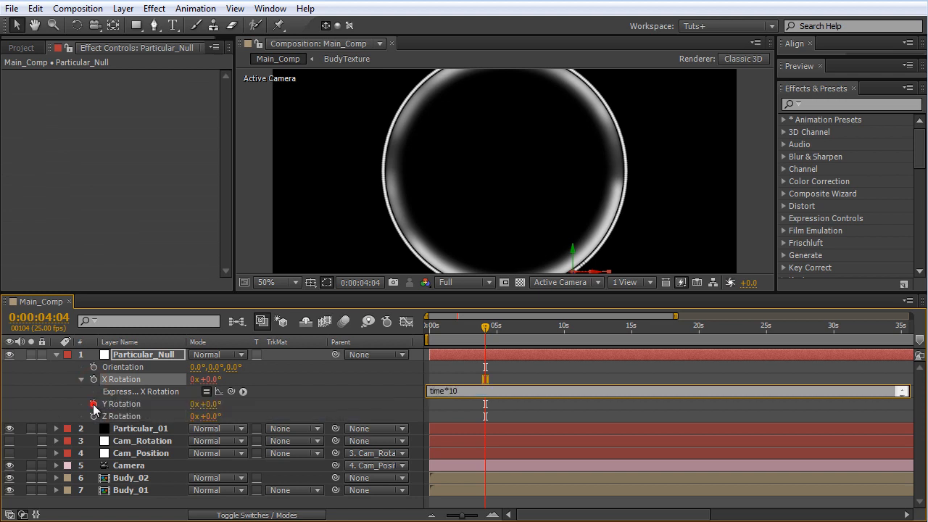
alt+click(92, 403)
text(time*5)
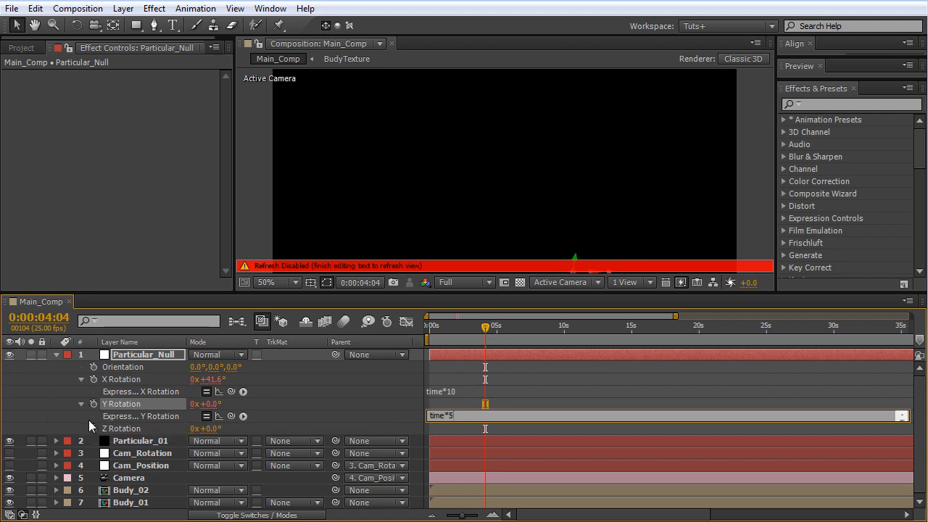
alt+click(94, 428)
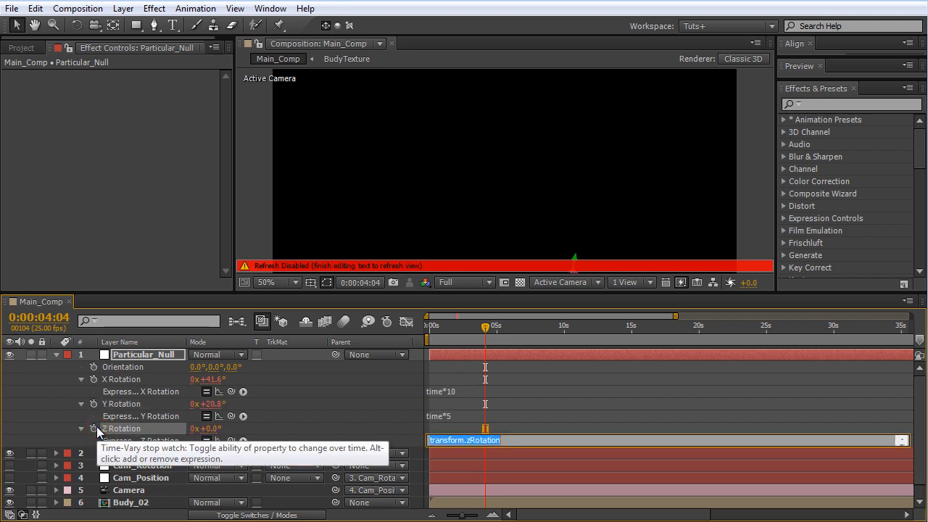
text(time*7)
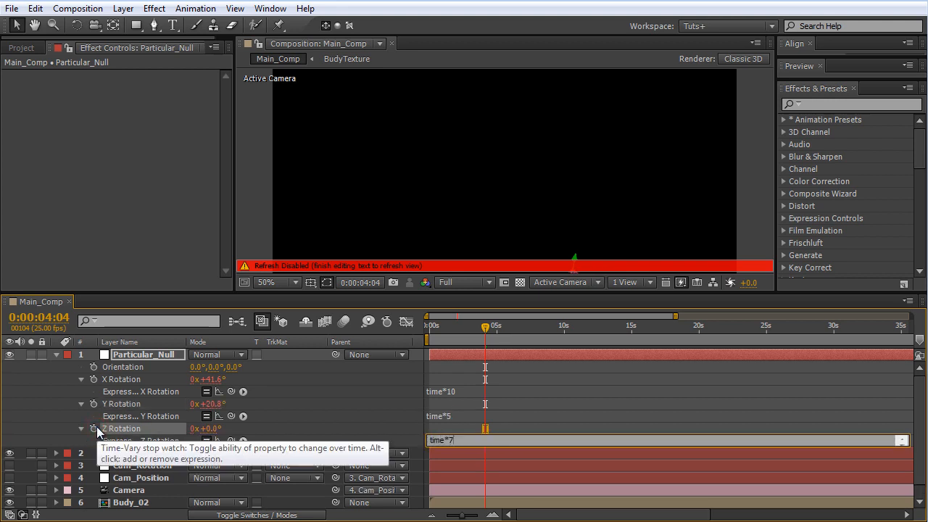
click(71, 392)
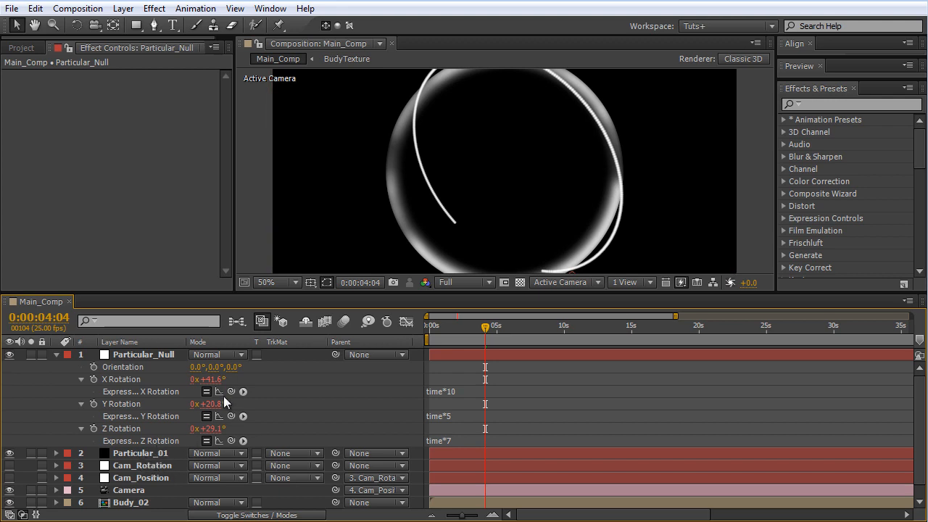
click(57, 355)
click(437, 328)
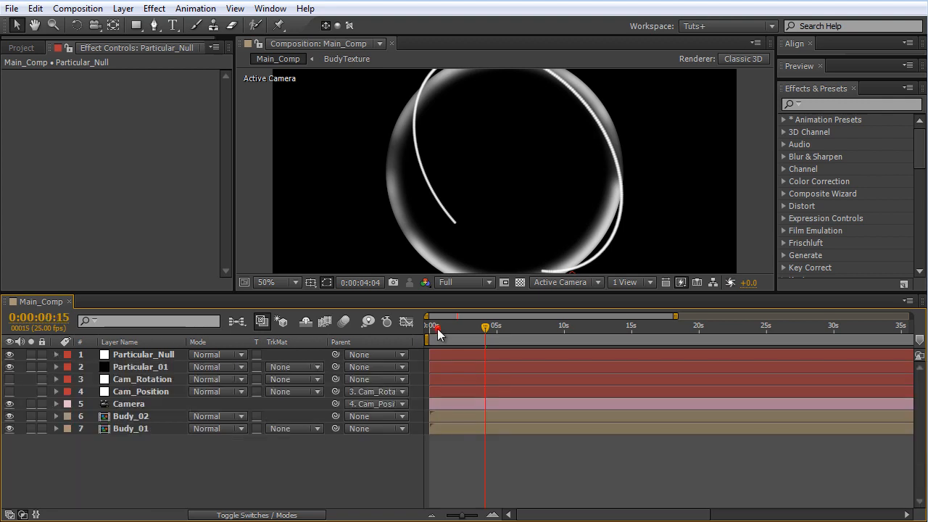
drag(437, 328, 501, 333)
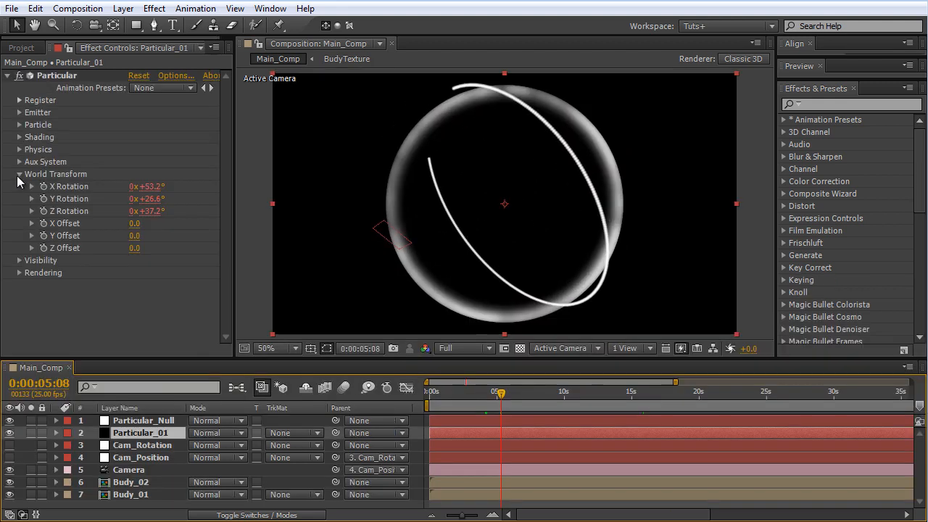
In the Emitter settings of Particular_01, set Particles/sec to 5000 and Velocity to 5.
click(20, 175)
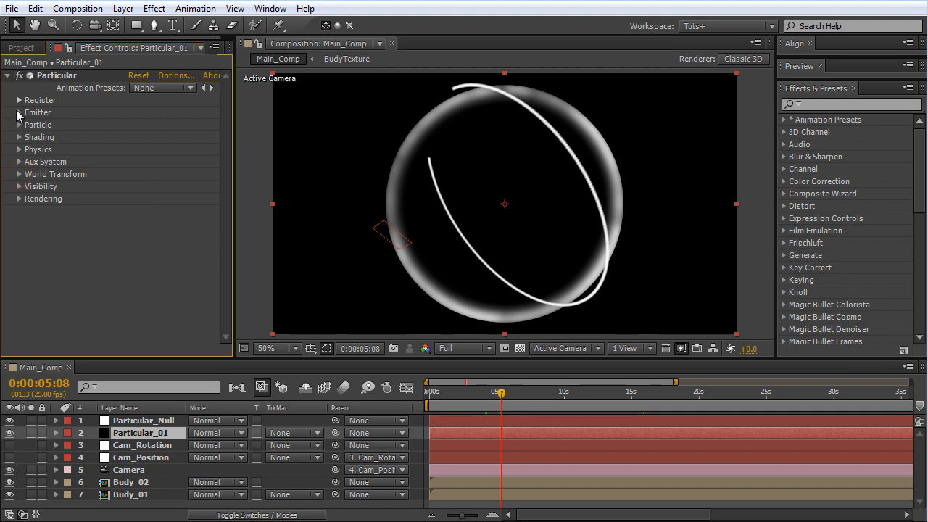
click(20, 112)
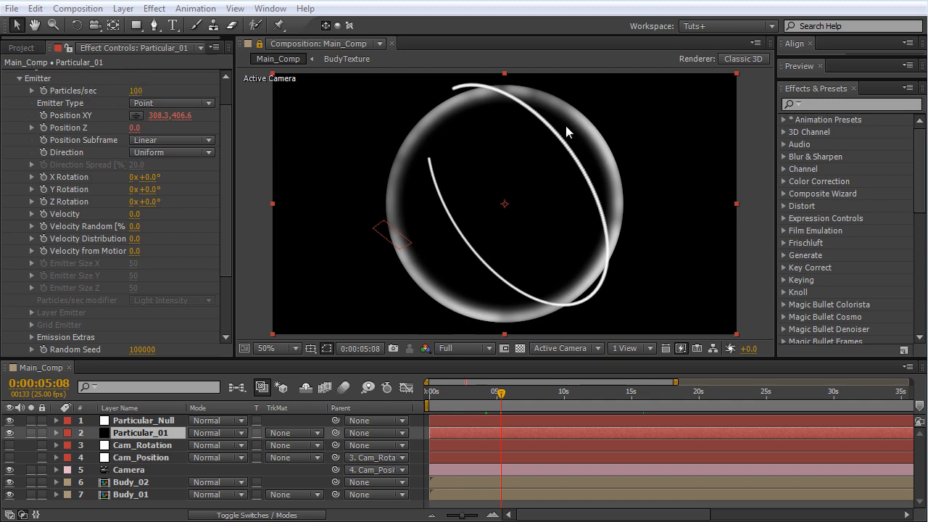
click(136, 90)
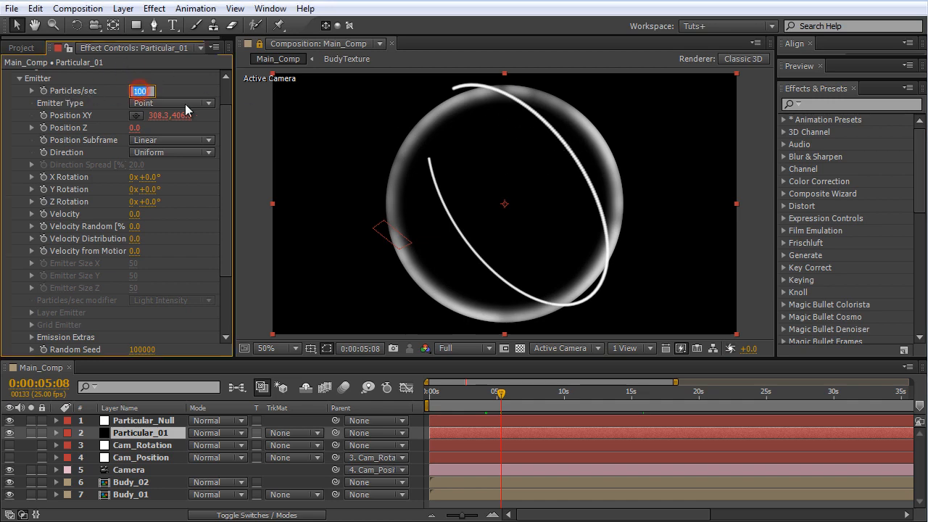
text(5000)
key(Return)
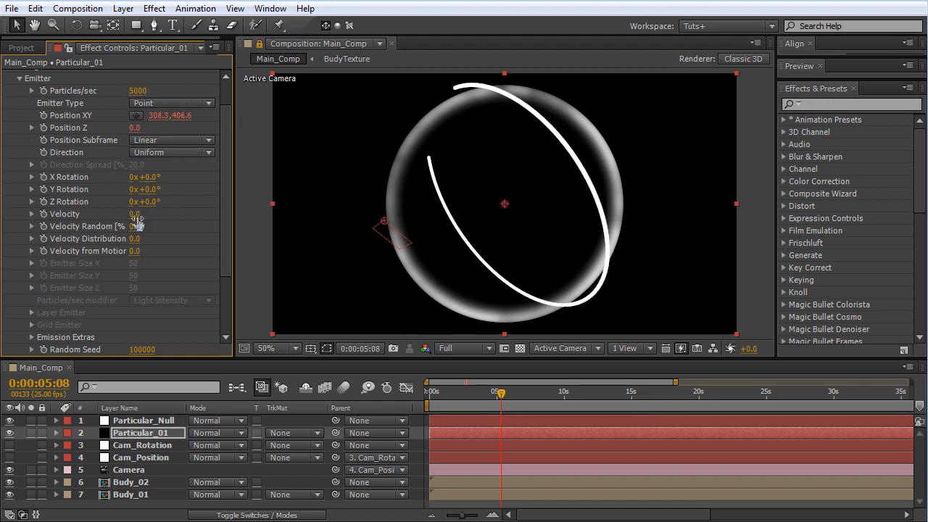
text(5)
key(Return)
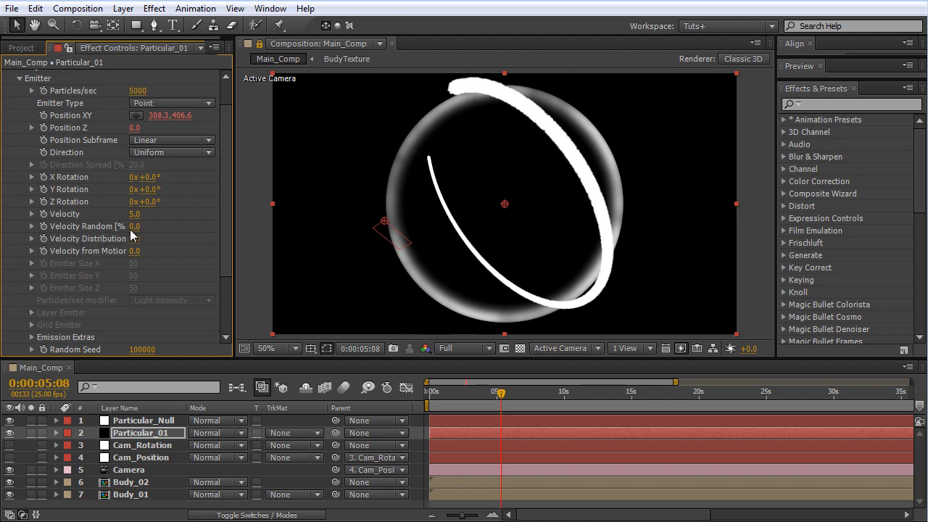
Set the emitter's Velocity Random to 100% and Velocity Distribution to 0.2.
click(134, 226)
text(100)
key(Return)
click(135, 239)
text(0.2)
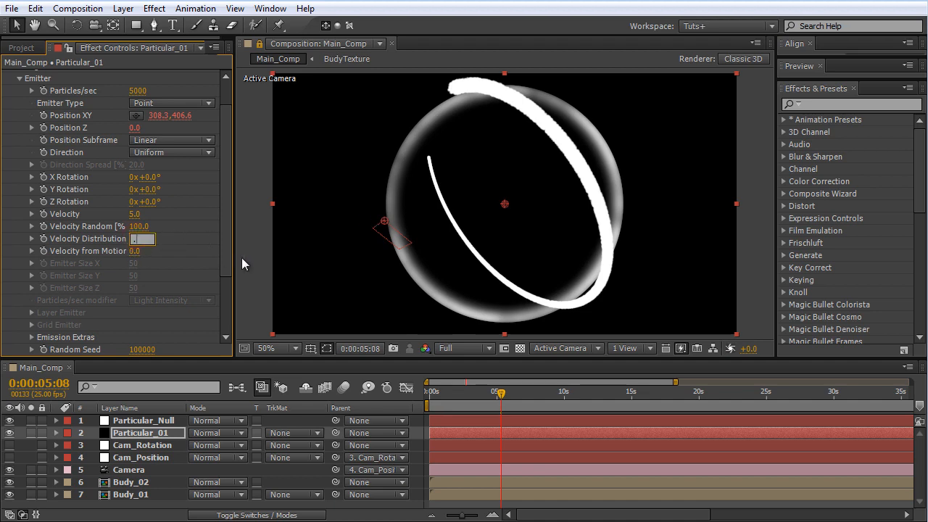
key(Return)
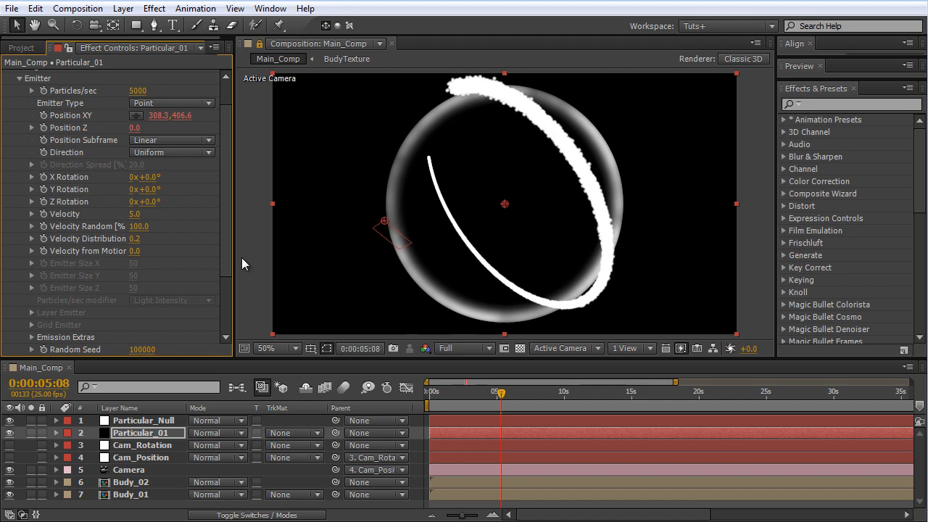
Set the emitter's Velocity from Motion to 5 and preview the trail by scrubbing to about 5 seconds.
click(134, 251)
text(5)
key(Return)
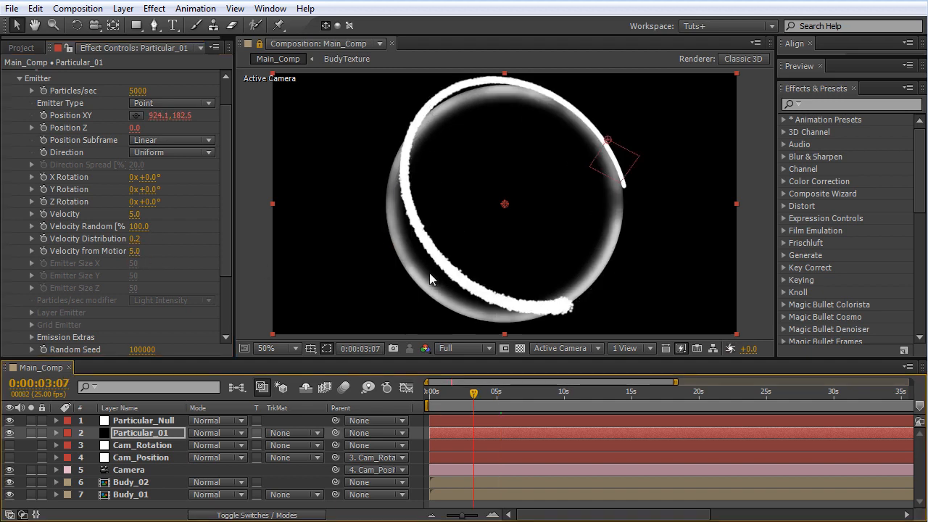
mouse_move(451, 392)
mouse_down()
mouse_move(518, 399)
mouse_move(424, 404)
mouse_move(497, 403)
mouse_up()
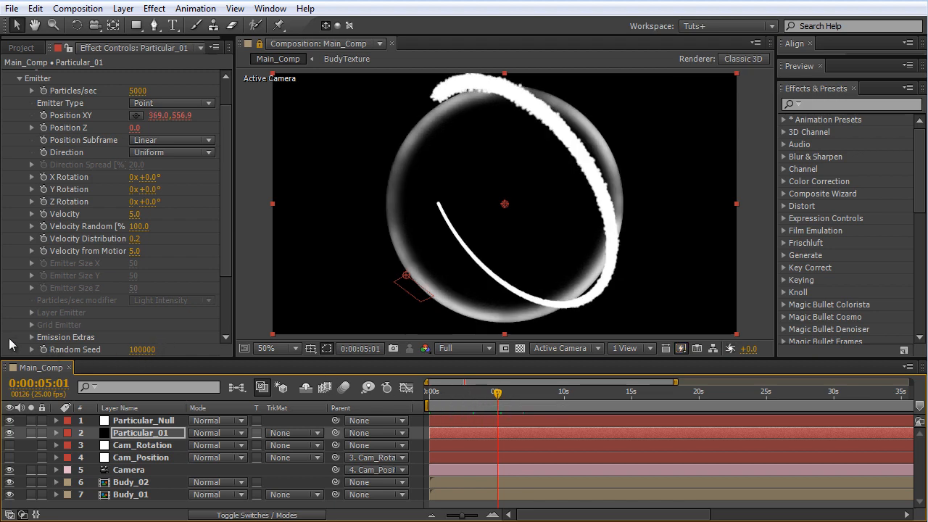
Set Pre Run in the Emission Extras to 100, preview the trail from frame 0 to about 4 seconds, and collapse the Emitter settings.
scroll(59, 307, down, 3)
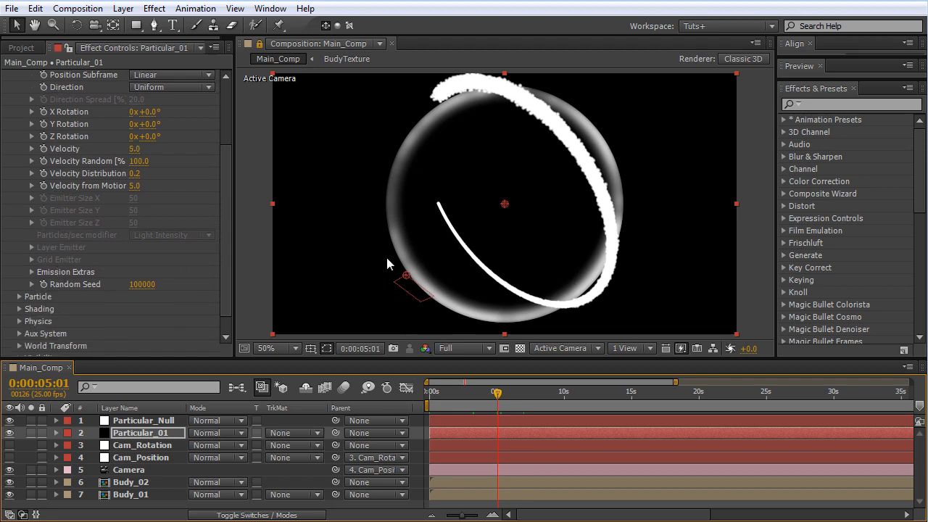
click(31, 272)
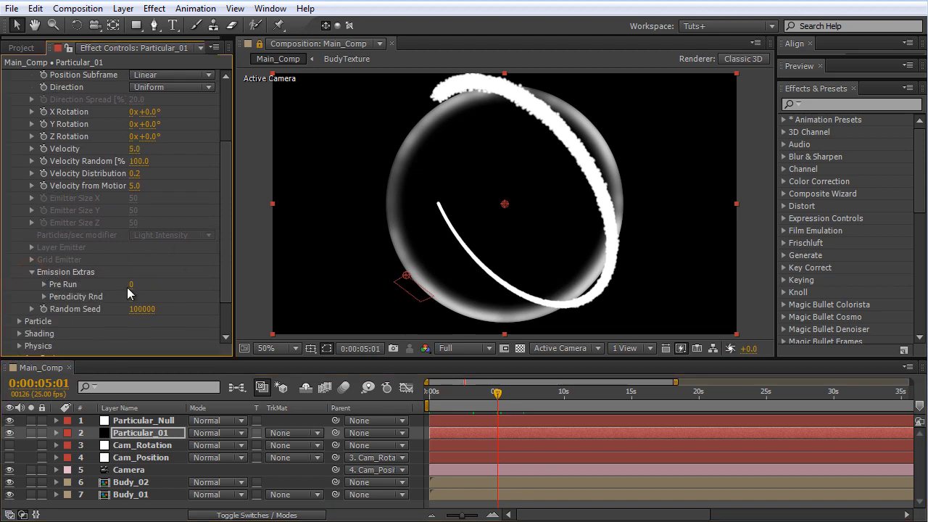
drag(131, 285, 199, 284)
drag(452, 390, 414, 394)
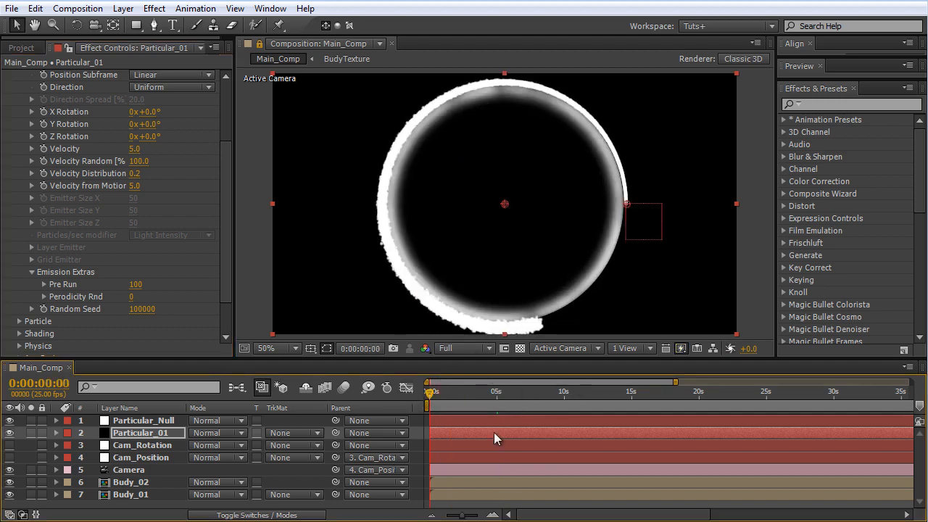
drag(434, 393, 481, 393)
scroll(58, 123, up, 3)
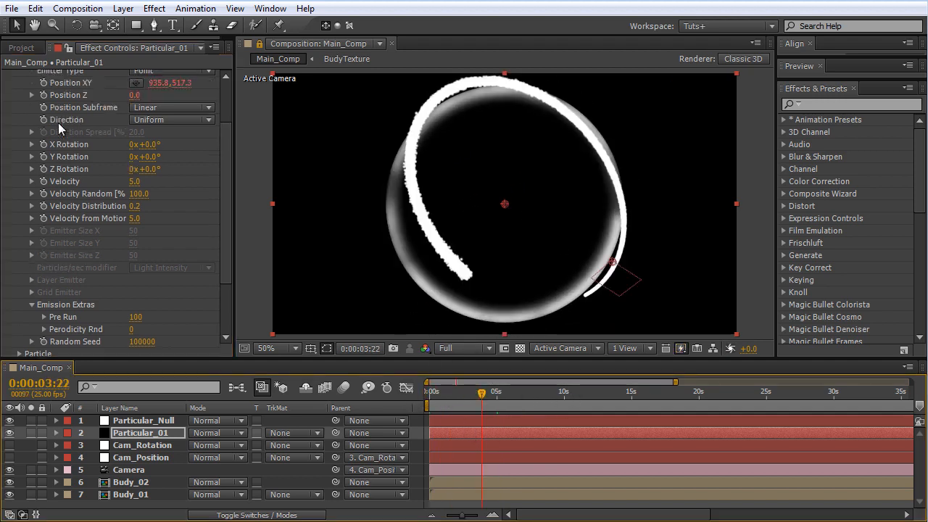
click(19, 114)
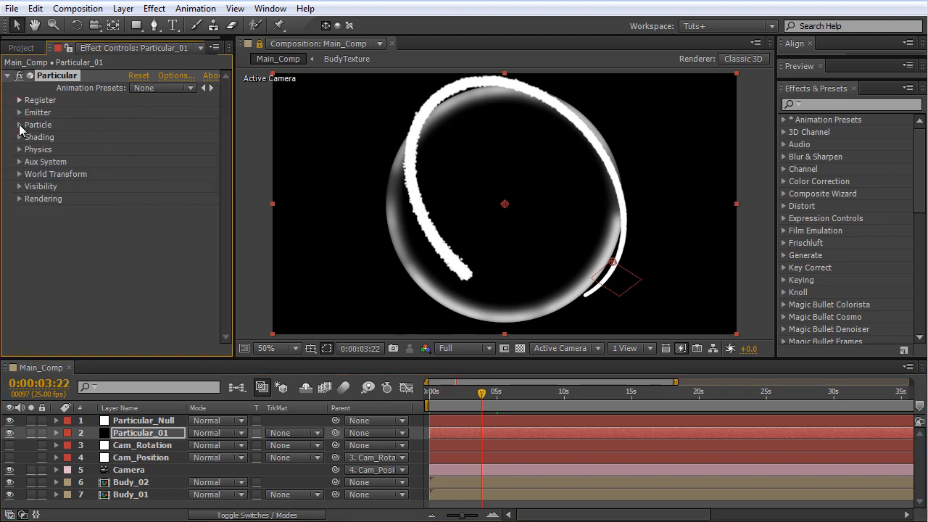
In the Particle settings of Particular_01, set Sphere Feather to 100.
click(20, 126)
scroll(73, 145, down, 1)
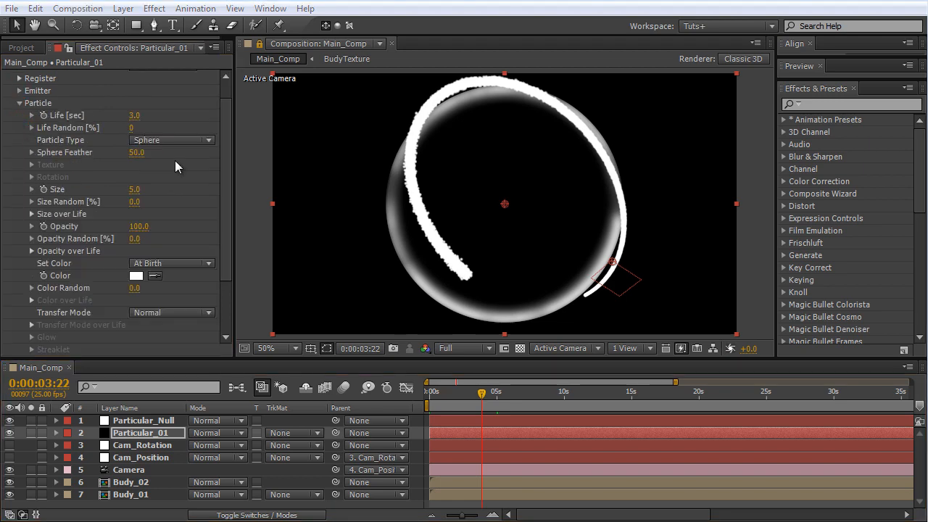
click(137, 153)
text(100)
key(Return)
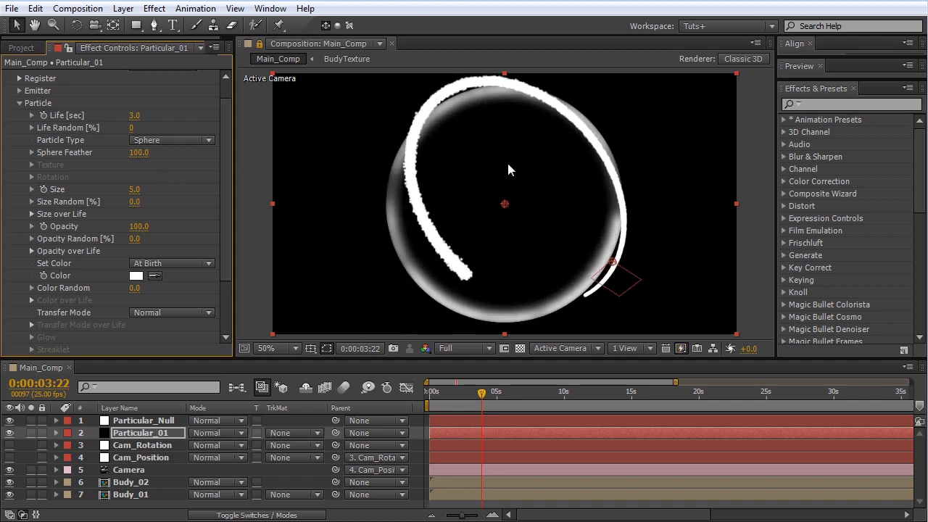
Set the particle Size to 1 and Size Random to 10%.
click(139, 189)
text(1)
key(Return)
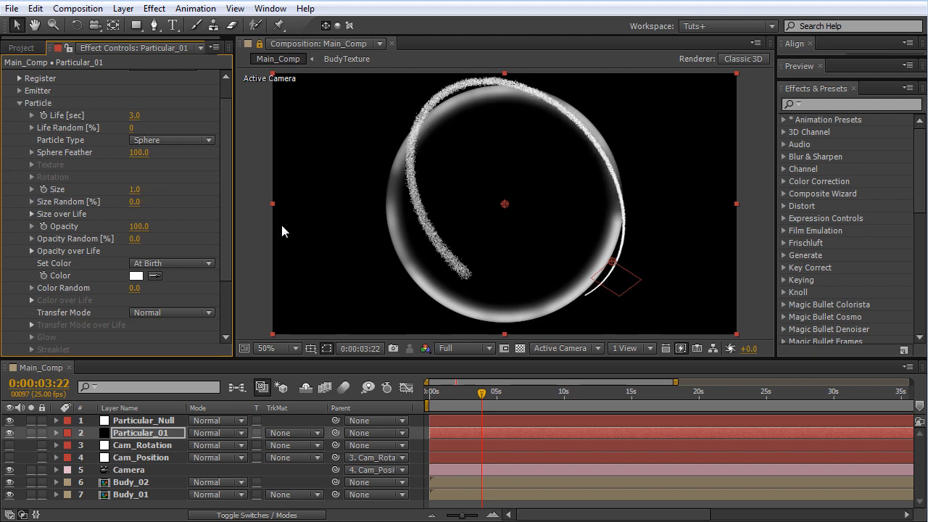
click(134, 202)
text(10)
key(Return)
Draw a Size over Life curve that falls from full size at about 40% of life to zero at about 70%, and smooth it.
click(31, 213)
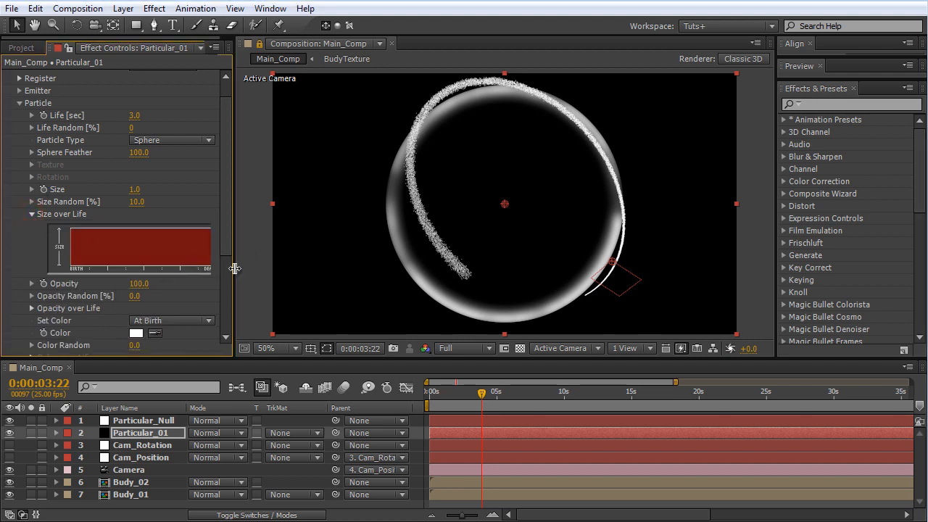
drag(236, 268, 255, 269)
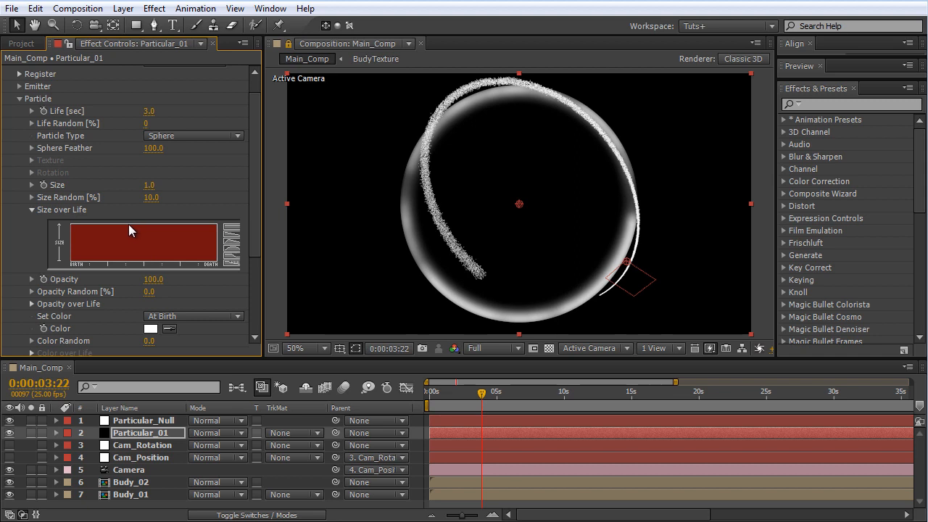
mouse_move(124, 224)
mouse_down()
mouse_move(122, 232)
mouse_move(192, 266)
mouse_move(283, 267)
mouse_up()
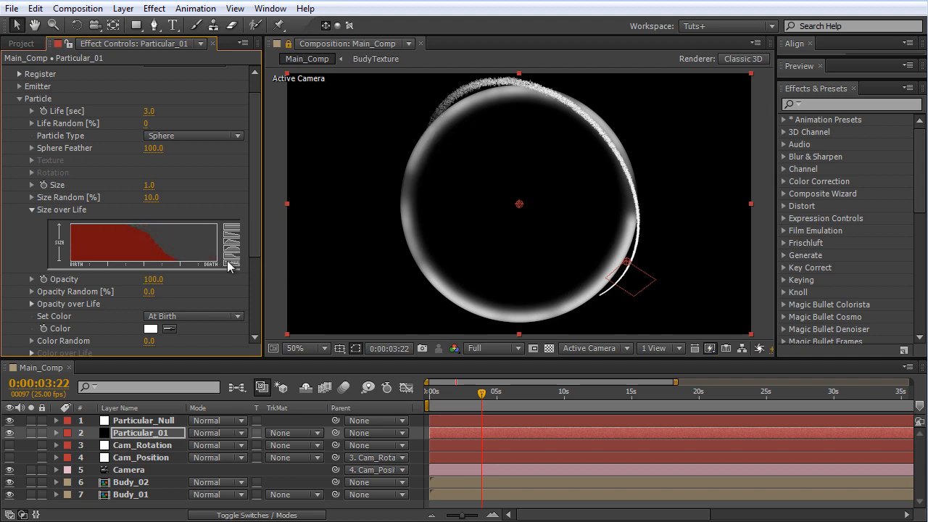
drag(263, 261, 294, 266)
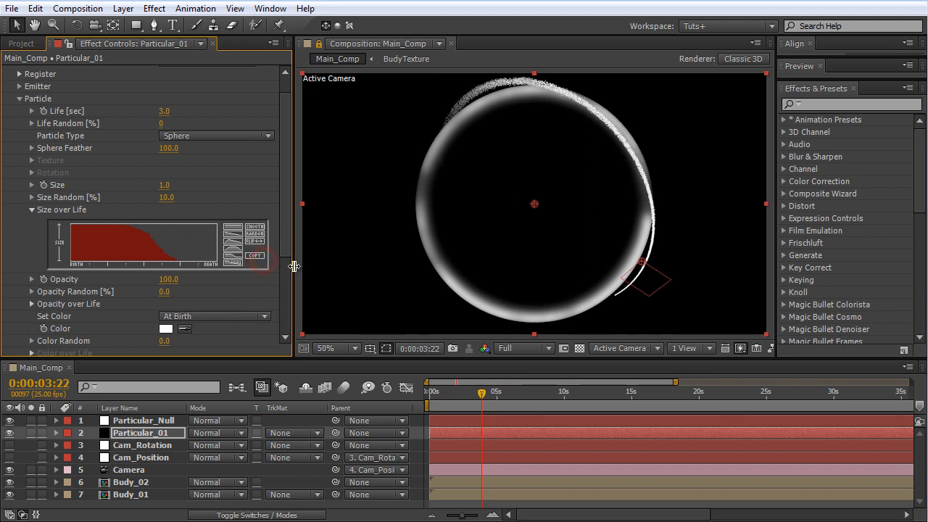
click(254, 226)
click(255, 229)
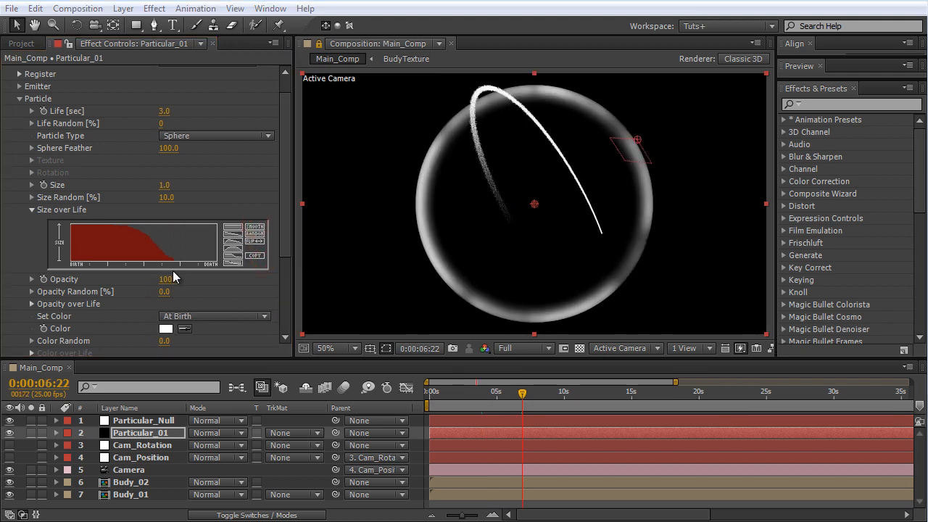
Draw an Opacity over Life curve that falls from full opacity at about 60% of life to zero near 80%, and smooth it.
click(32, 304)
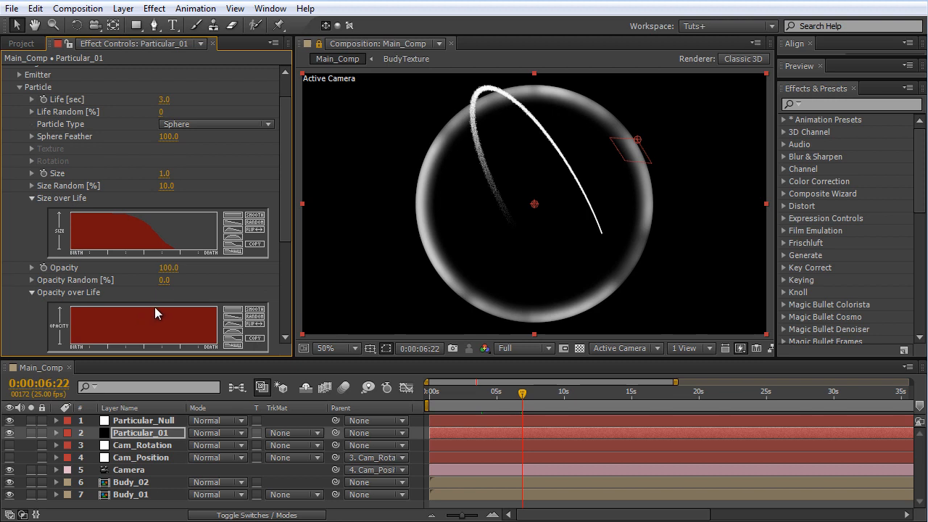
mouse_move(154, 306)
mouse_down()
mouse_move(193, 342)
mouse_move(216, 347)
mouse_up()
click(256, 310)
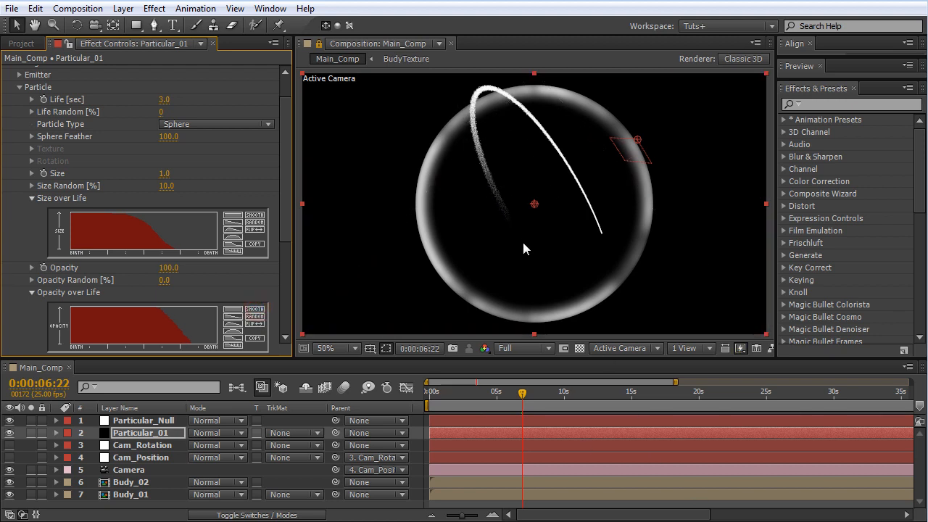
Set the particle Transfer Mode to Screen, preview the trail up to about 11 seconds, and collapse the Particle settings.
scroll(215, 266, down, 3)
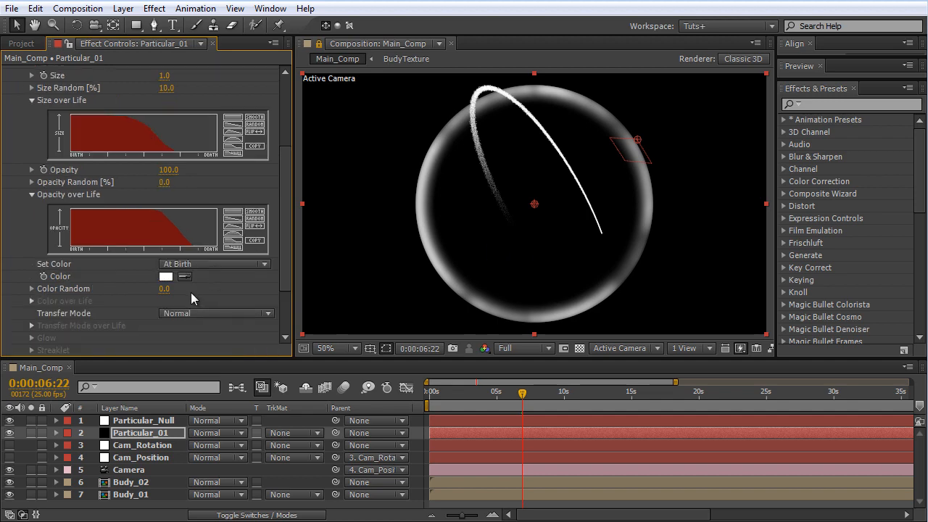
click(208, 317)
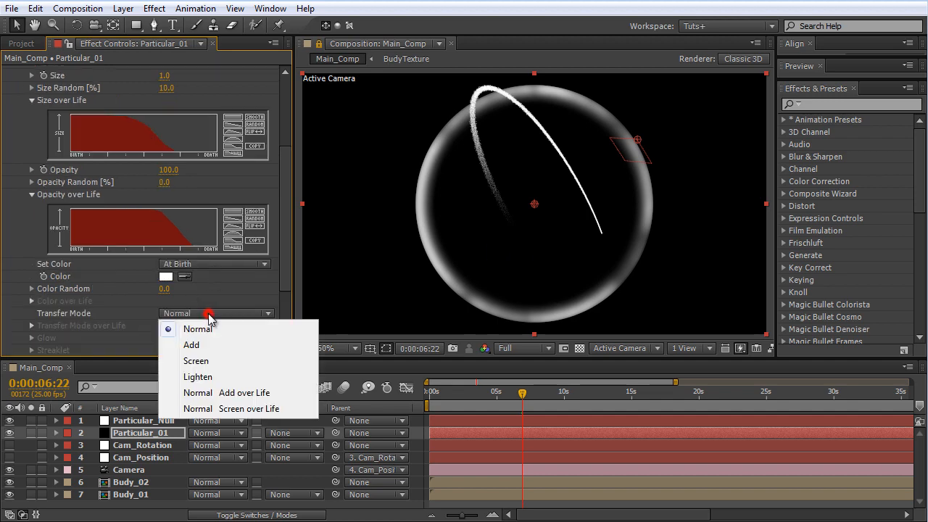
click(221, 364)
drag(472, 392, 587, 393)
scroll(237, 222, down, 2)
scroll(237, 222, up, 6)
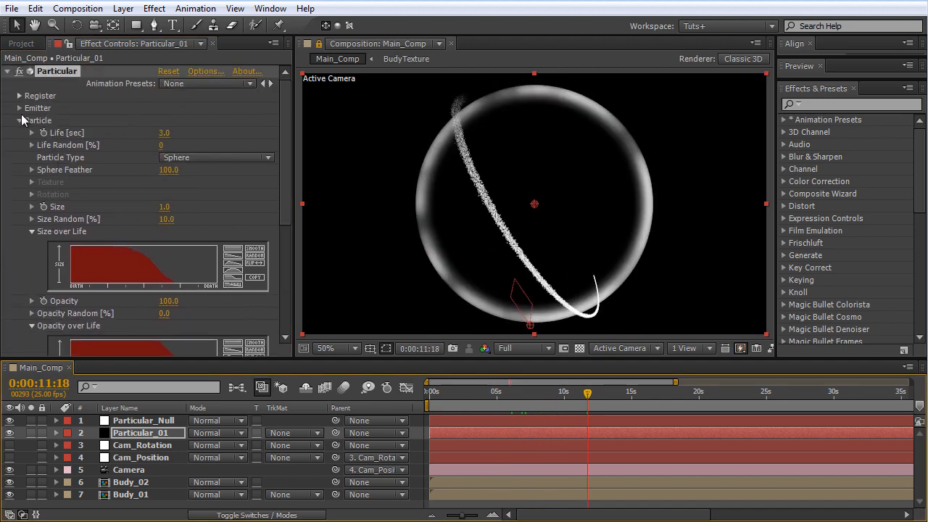
click(21, 122)
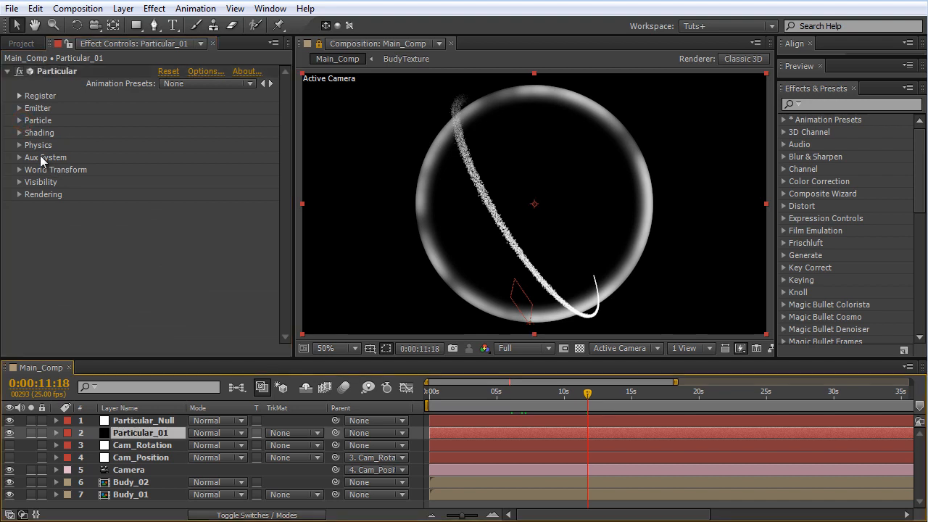
In the Turbulence Field under Physics and Air, set Affect Position to 50.
click(19, 145)
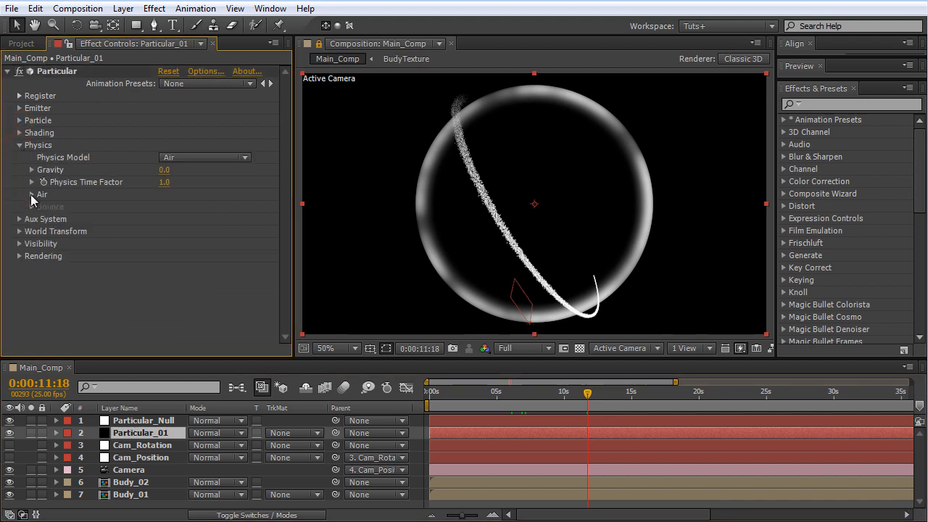
click(31, 194)
scroll(61, 278, down, 1)
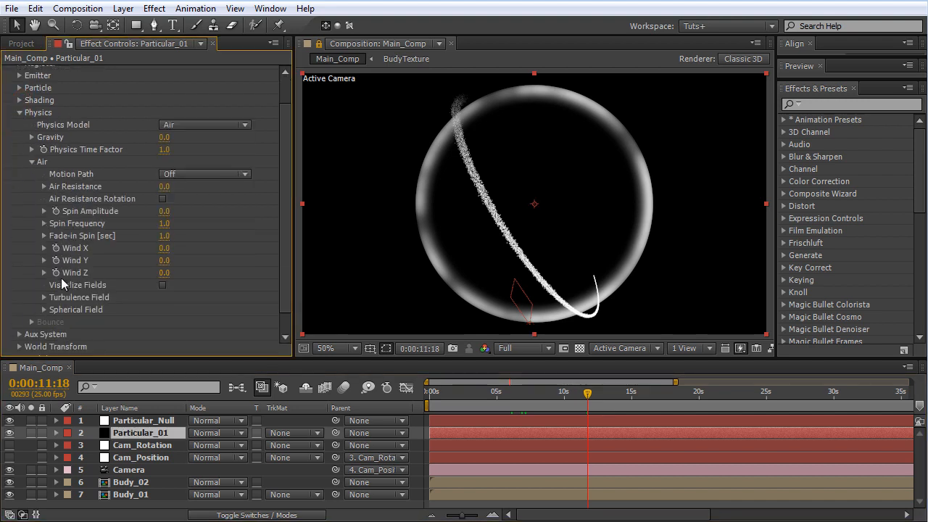
click(45, 297)
scroll(42, 296, down, 4)
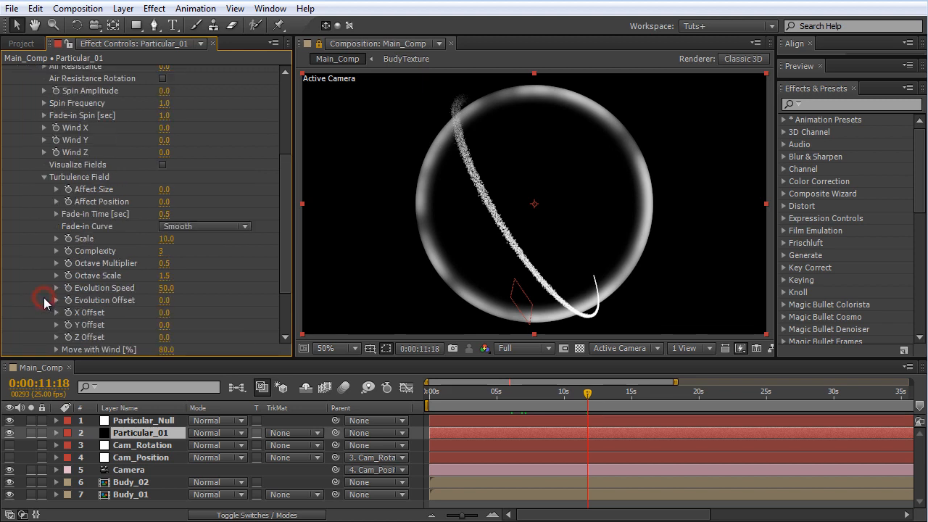
scroll(203, 233, up, 2)
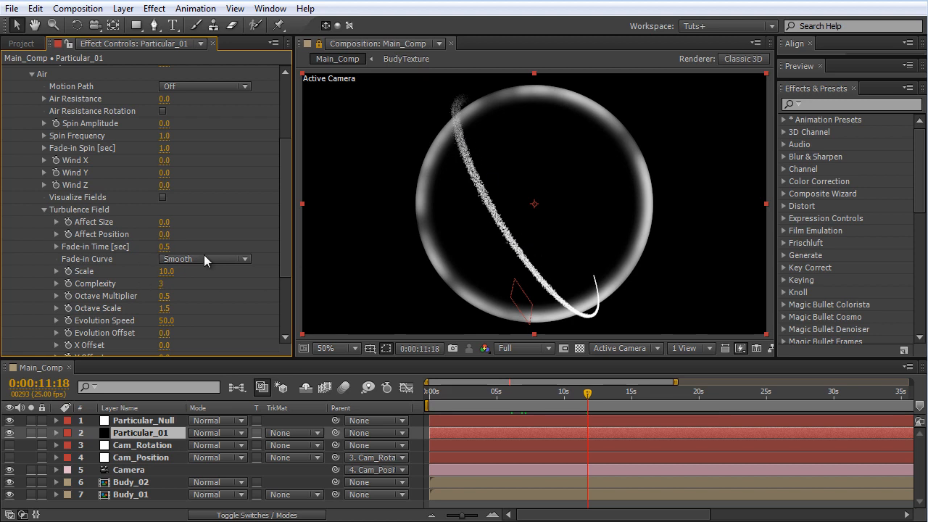
click(164, 234)
text(50)
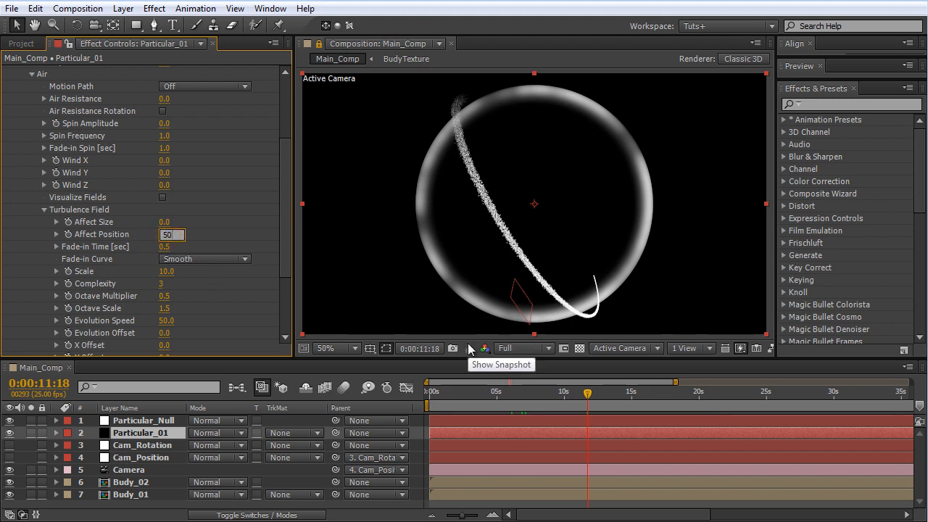
key(Return)
Set the Turbulence Field's Octave Multiplier to 0 and preview the trail by scrubbing to about 8 seconds.
click(166, 295)
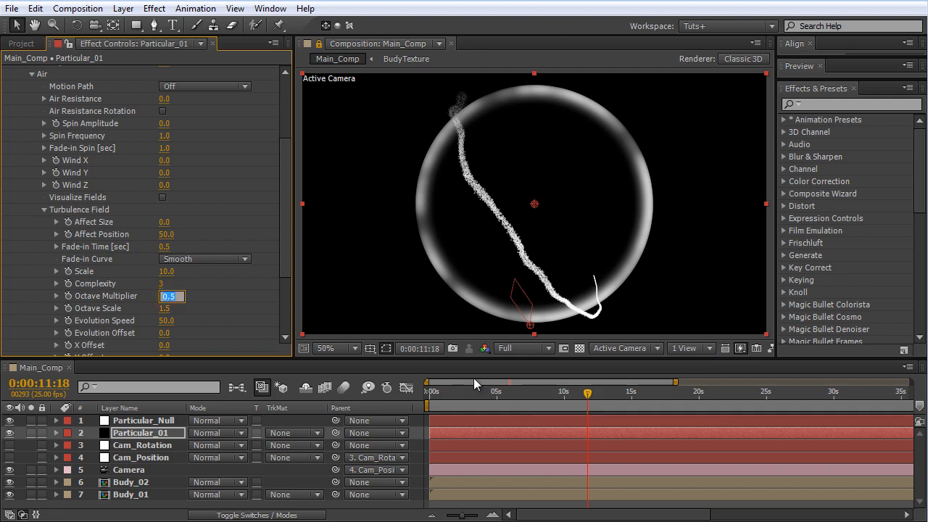
text(0)
key(Return)
drag(447, 395, 541, 403)
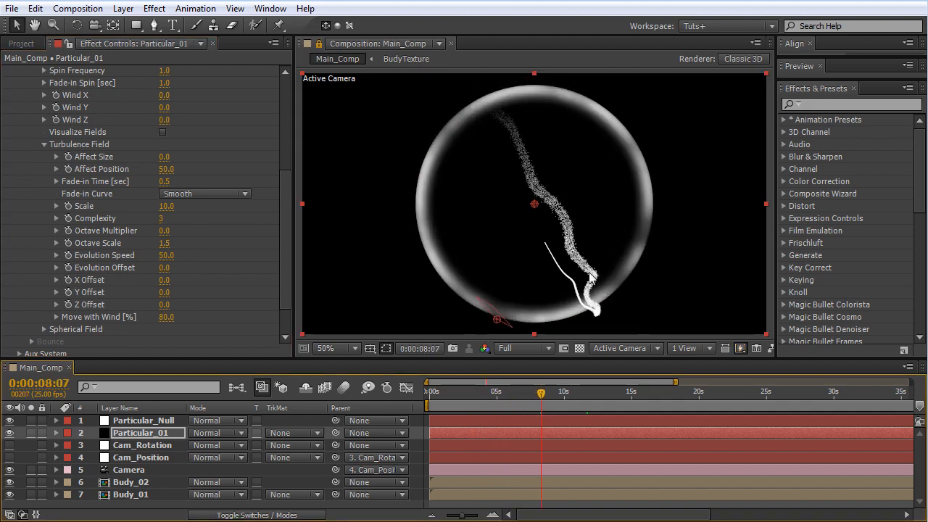
Set the Turbulence Field's Affect Position to 40, preview the trail around 11 seconds, and collapse the Physics settings.
click(161, 173)
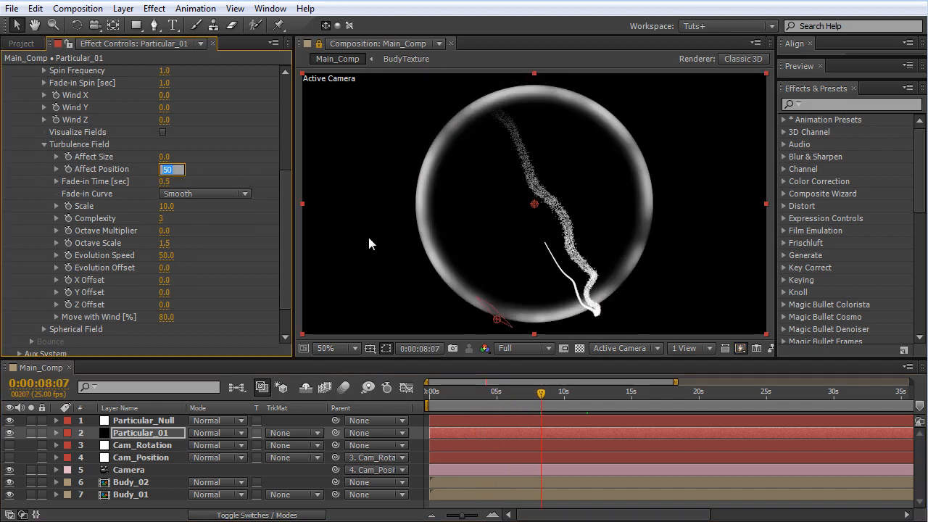
text(40)
key(Return)
drag(589, 404, 584, 404)
scroll(88, 101, up, 5)
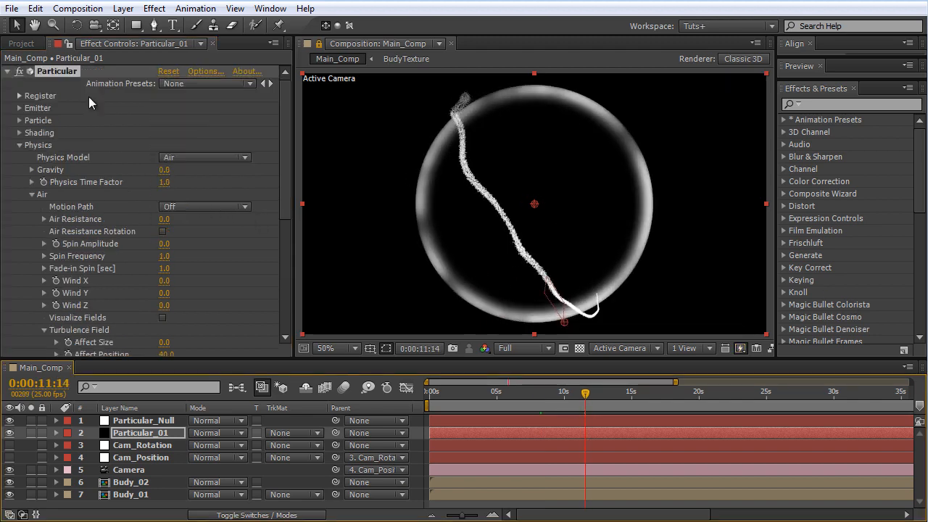
click(19, 145)
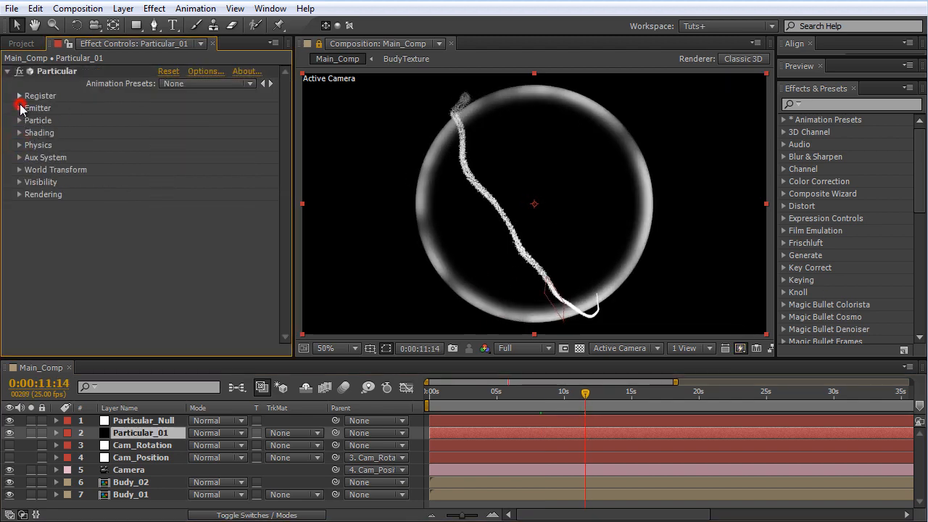
Set the emitter's Velocity to 3, collapse the Emitter settings, and preview the trail by scrubbing to about 8 seconds.
click(20, 108)
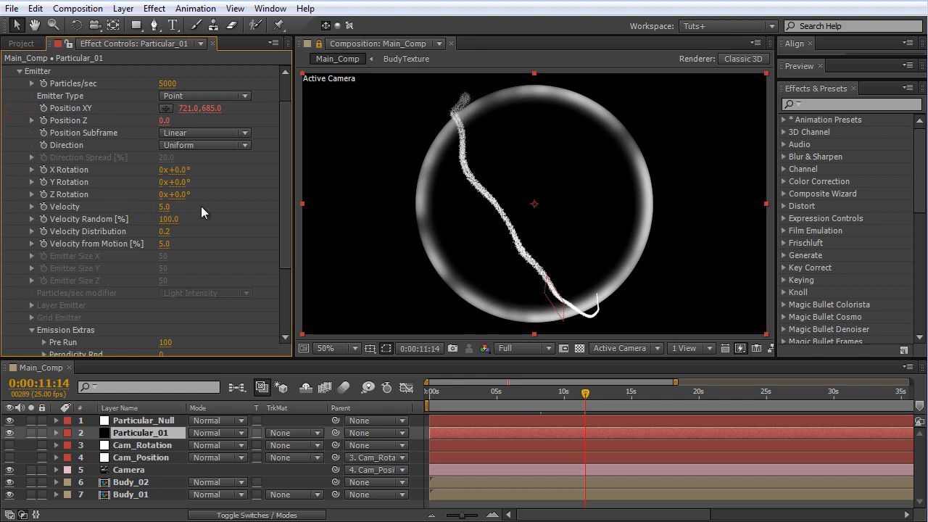
click(165, 207)
text(3)
key(Return)
drag(460, 399, 548, 402)
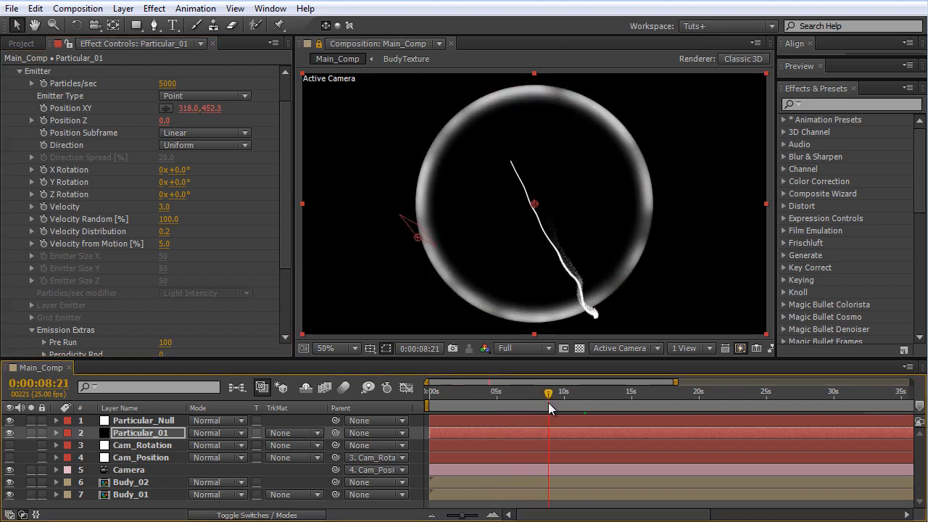
scroll(21, 103, up, 2)
click(21, 108)
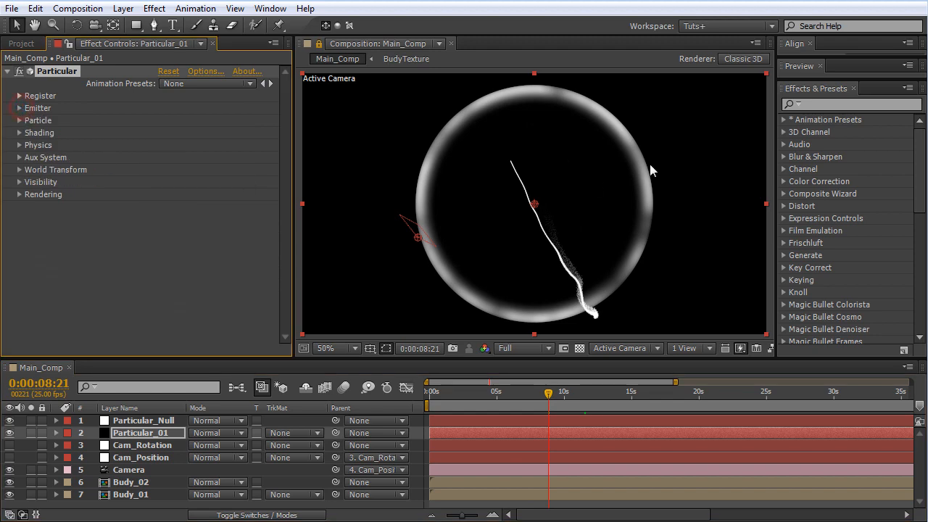
drag(580, 395, 538, 396)
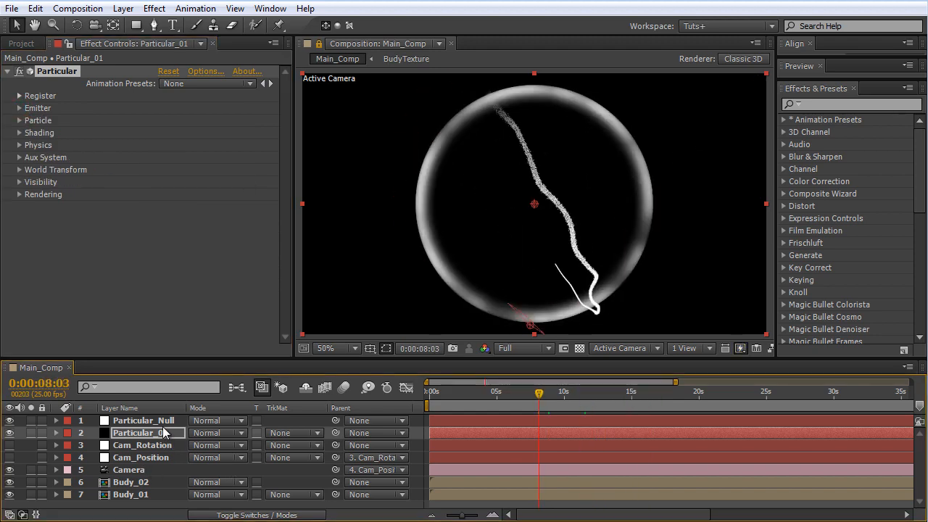
Rename the Particular_01 layer as Particular_Front_01 and widen the Layer Name column to fit the full name.
click(156, 433)
key(Return)
click(162, 433)
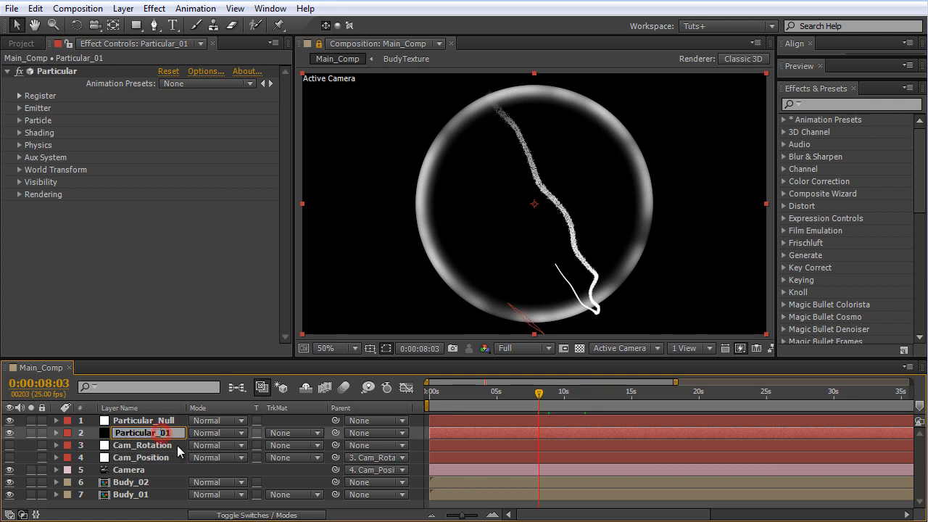
text(Front_)
key(Return)
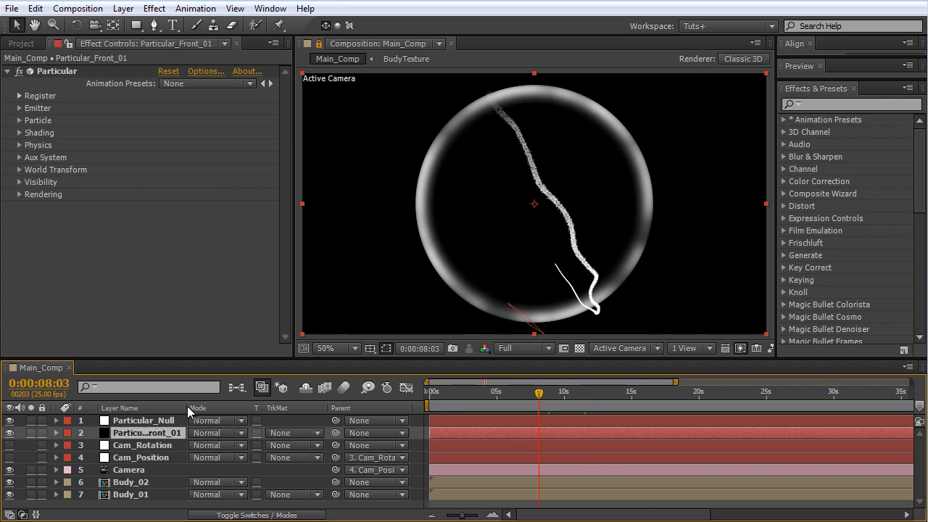
drag(187, 408, 214, 409)
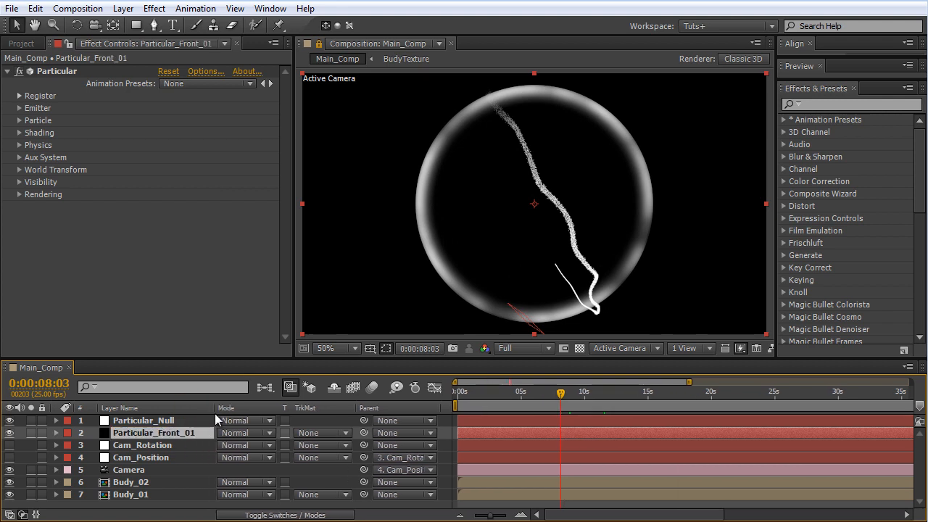
Move the Cam_Rotation, Cam_Position and Camera layers below Budy_01 and give them a yellow label color.
click(145, 445)
shift+click(140, 469)
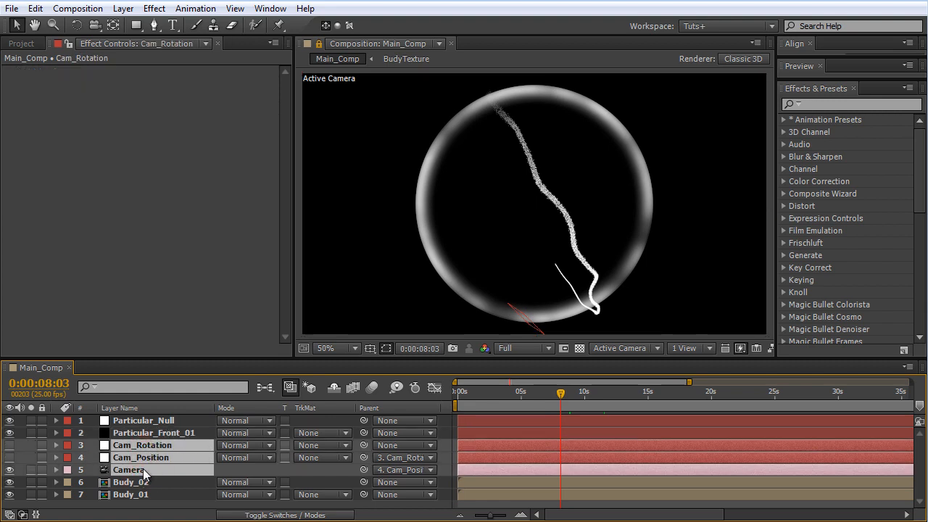
drag(143, 468, 154, 511)
click(68, 469)
click(112, 246)
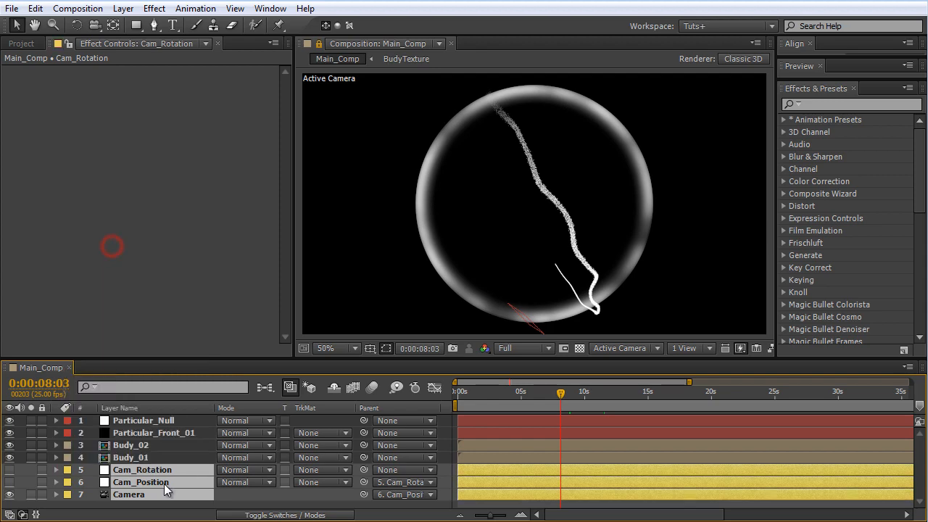
Duplicate the Particular_Front_01 layer, hide the original, and go to about 5 seconds.
click(180, 458)
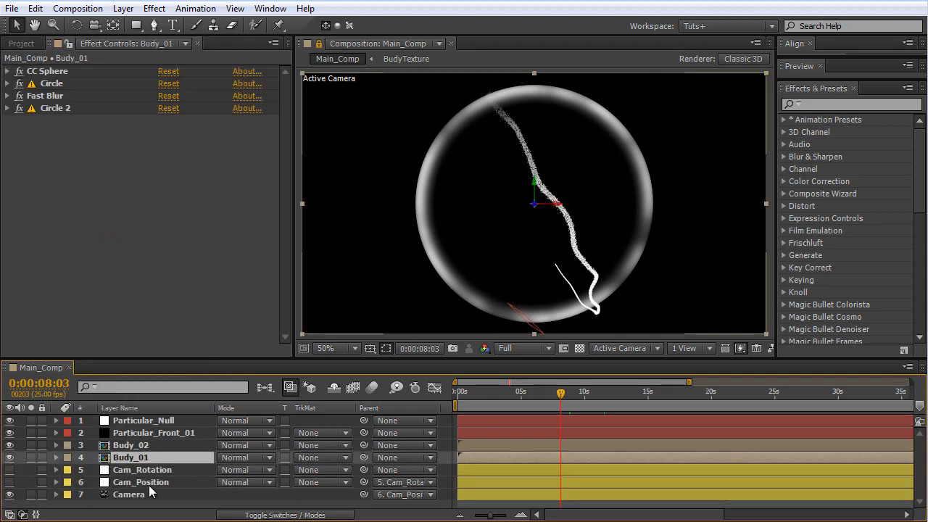
click(139, 433)
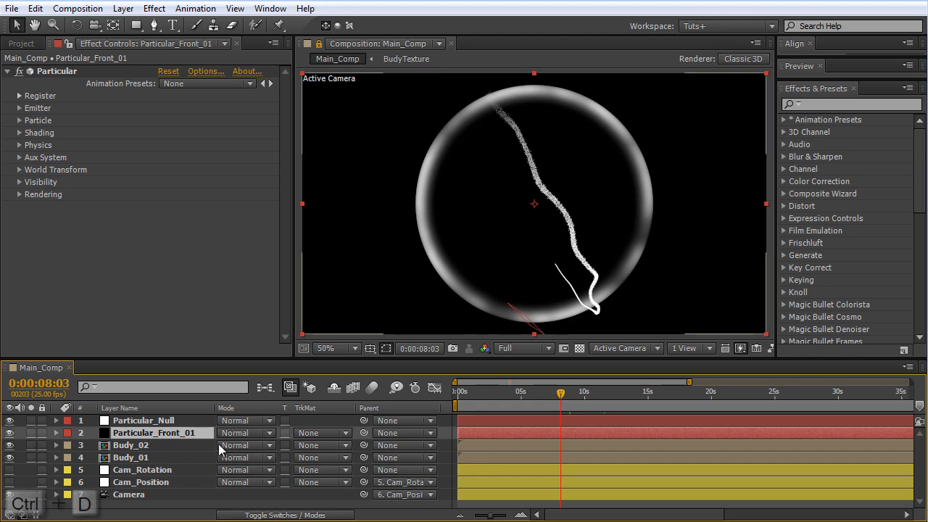
key(ctrl+d)
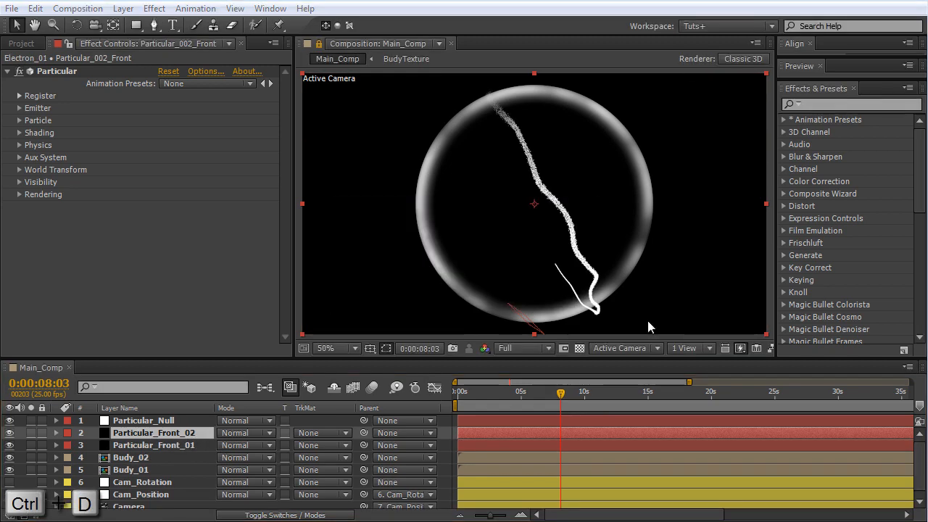
click(500, 391)
drag(507, 392, 521, 392)
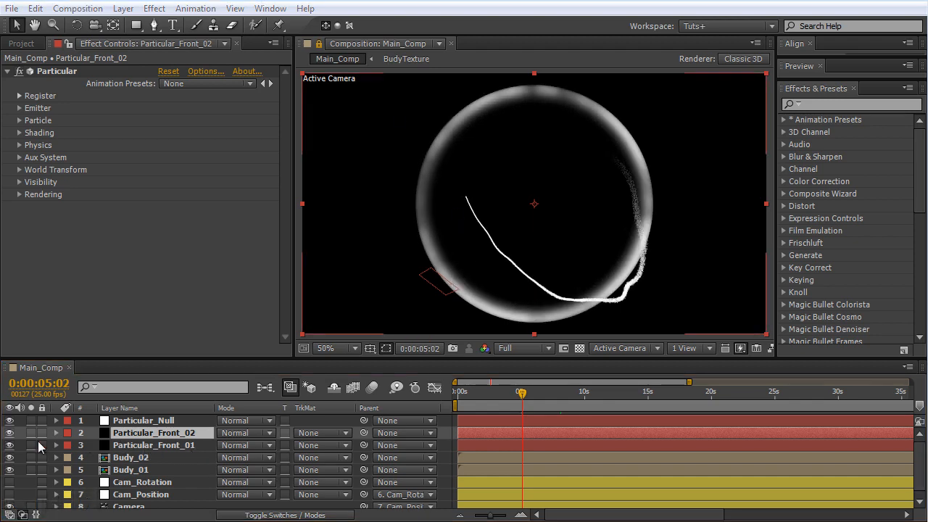
click(11, 445)
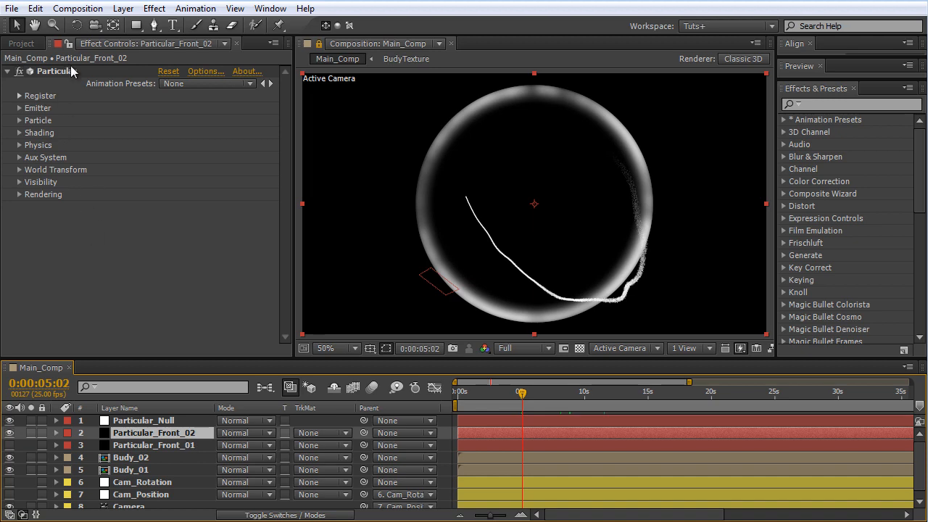
Set Particular_Front_02's emitter Velocity, Velocity Random, Velocity Distribution and Velocity from Motion to 0.
click(20, 108)
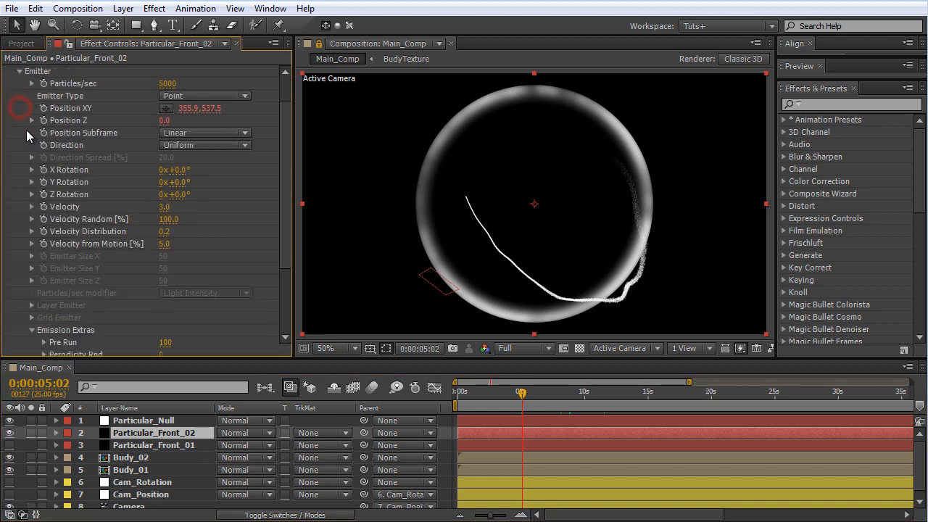
click(164, 207)
text(0)
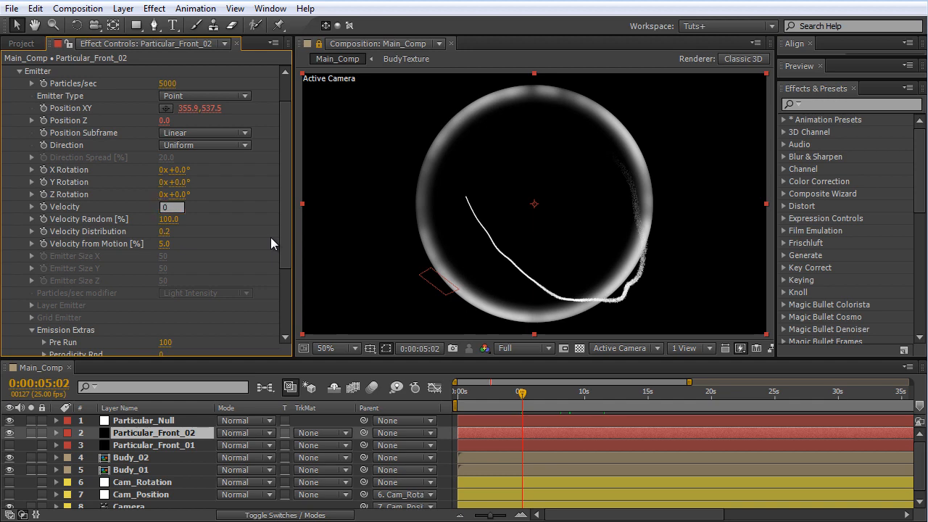
key(Tab)
text(0)
key(Tab)
text(0)
key(Tab)
text(0)
key(Return)
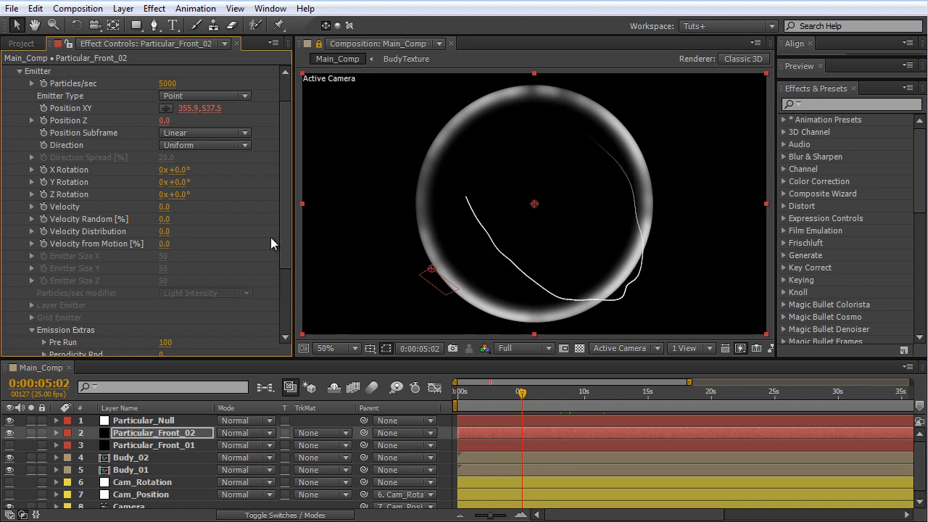
click(20, 71)
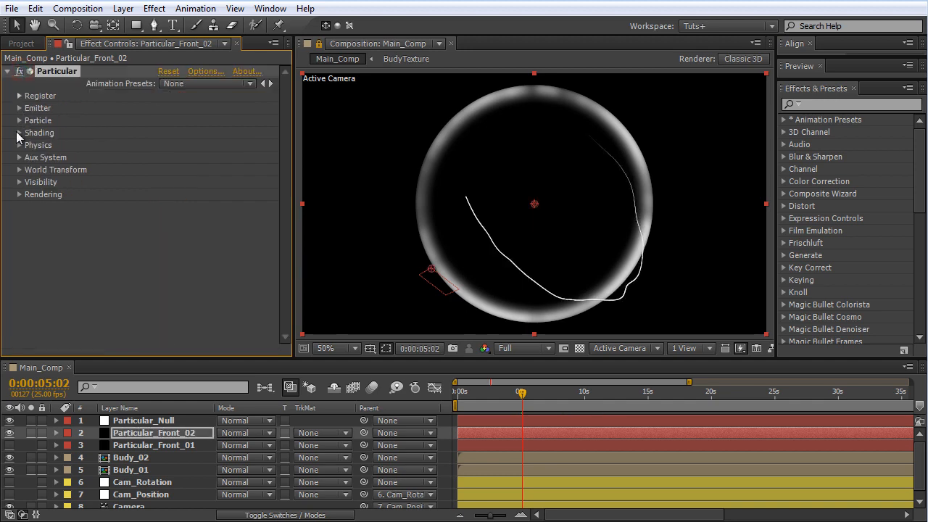
Set Particular_Front_02's particle Life to 0.2 seconds and its Size to 2.
click(20, 121)
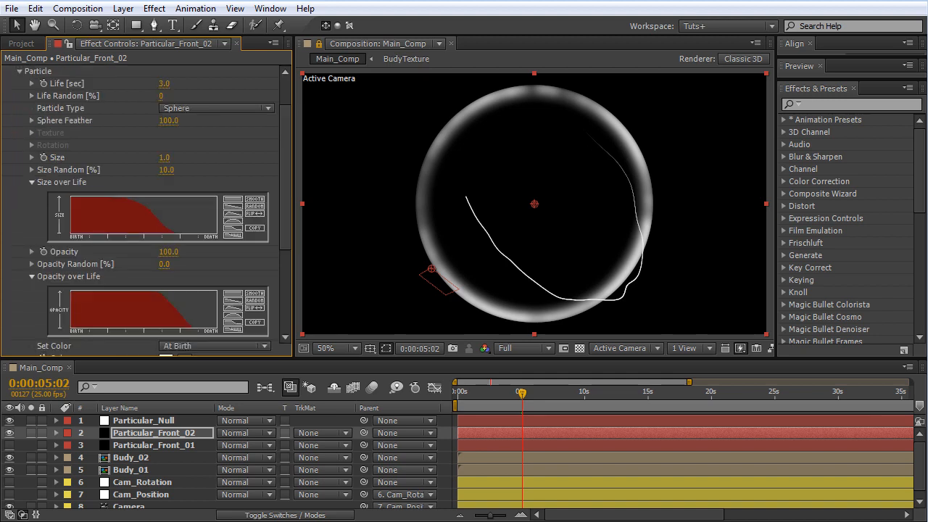
click(164, 84)
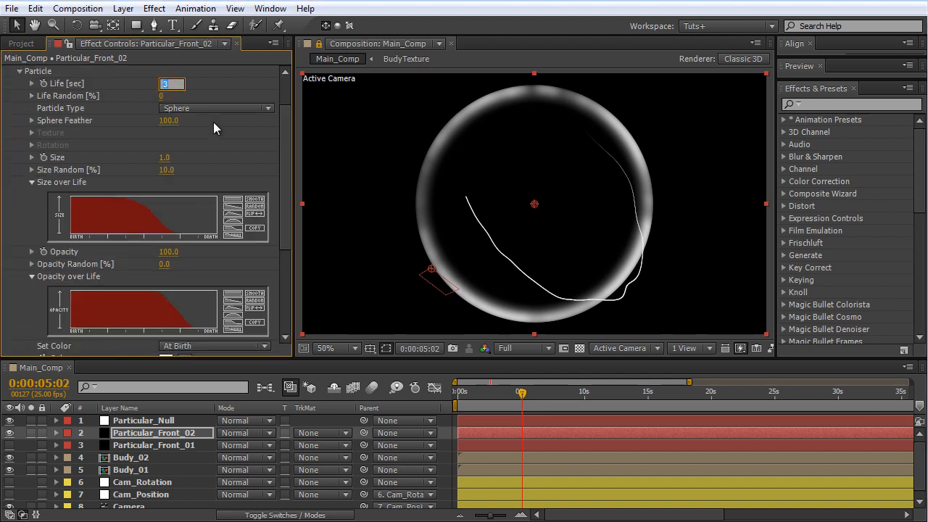
text(0.2)
key(Return)
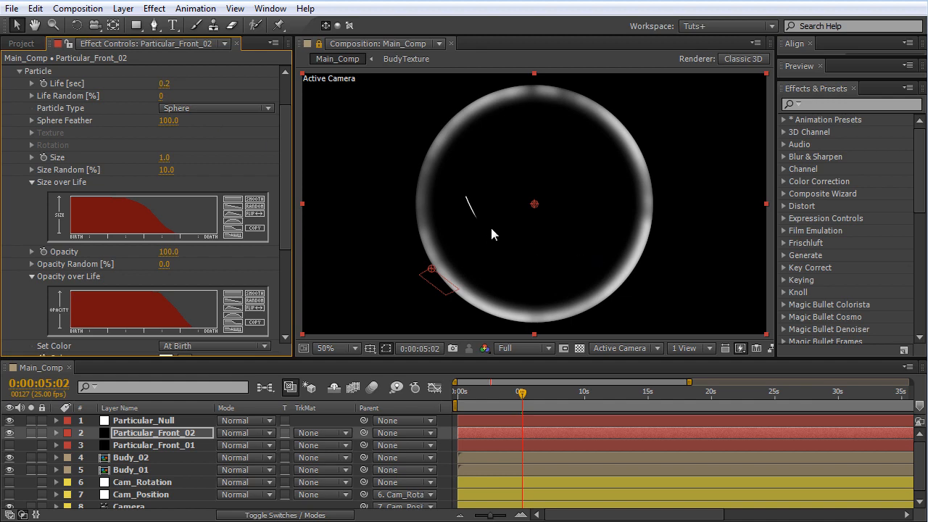
key(period)
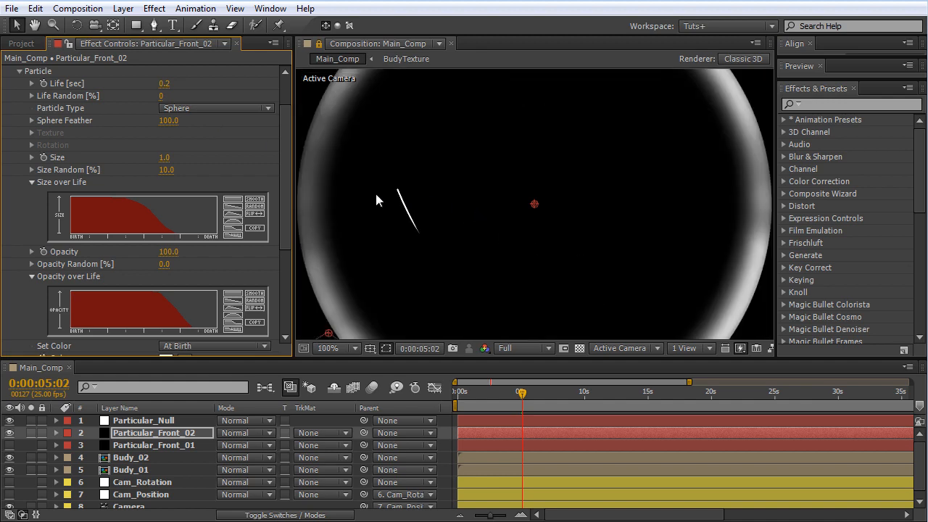
click(165, 158)
key(Return)
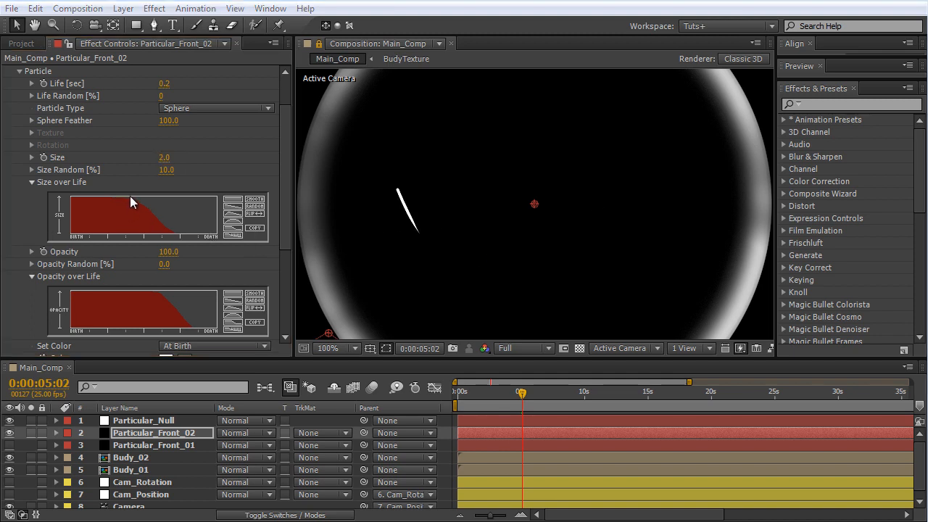
Redraw Particular_Front_02's Size over Life curve to stay full at first and slope down to zero at death, and smooth it.
drag(131, 195, 120, 196)
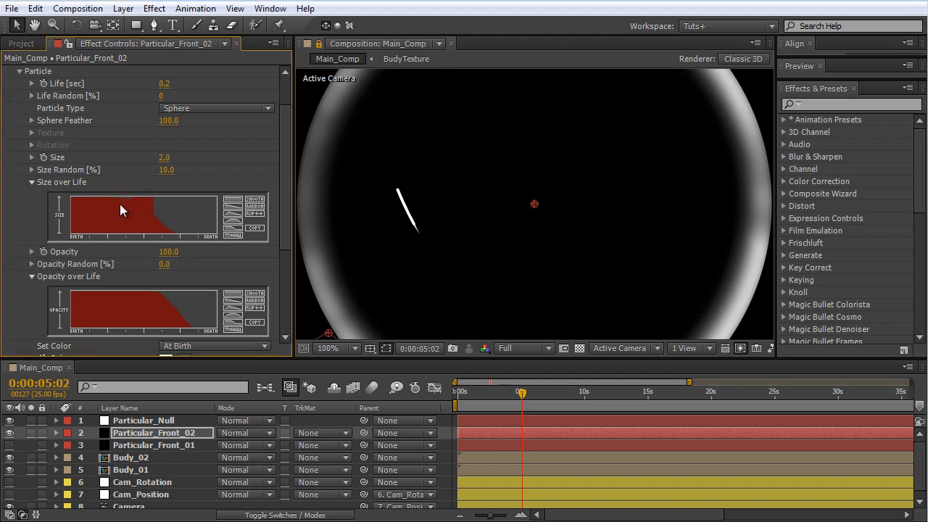
click(232, 200)
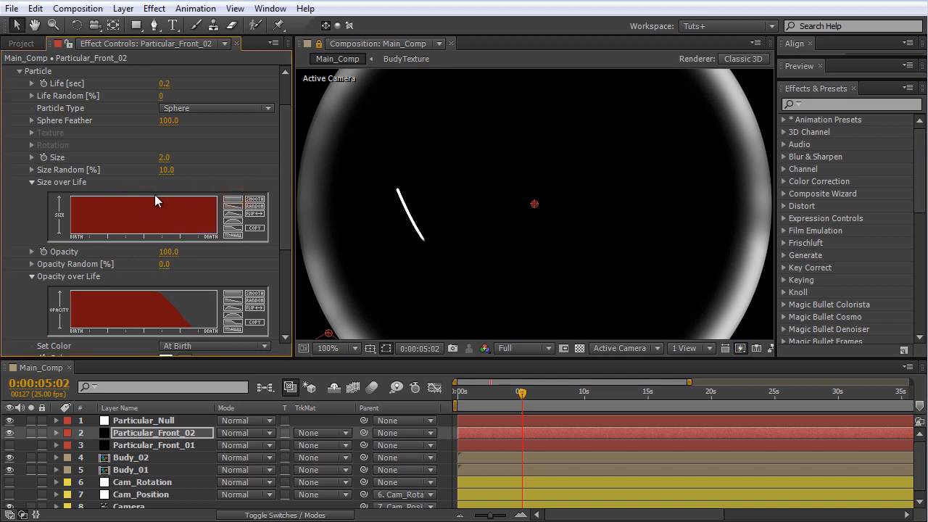
drag(161, 196, 229, 242)
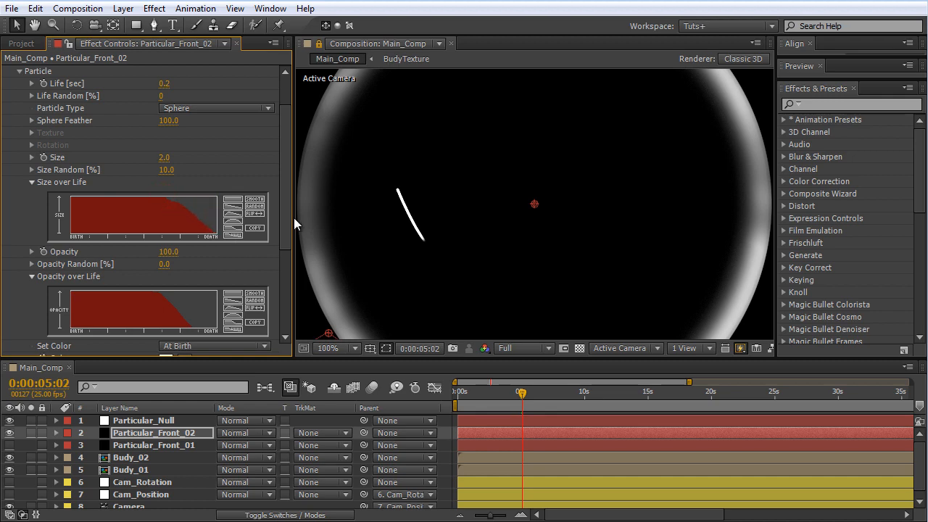
click(258, 198)
Set Particular_Front_02's particle Transfer Mode to Add, then show Particular_Front_01 and toggle Particular_Front_02's visibility to compare the trail.
scroll(259, 201, down, 4)
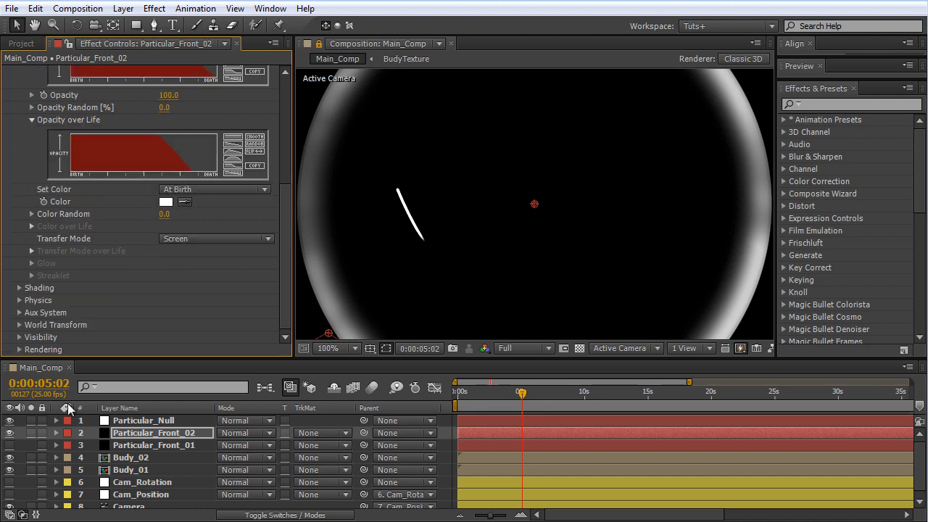
click(239, 238)
click(224, 273)
click(10, 445)
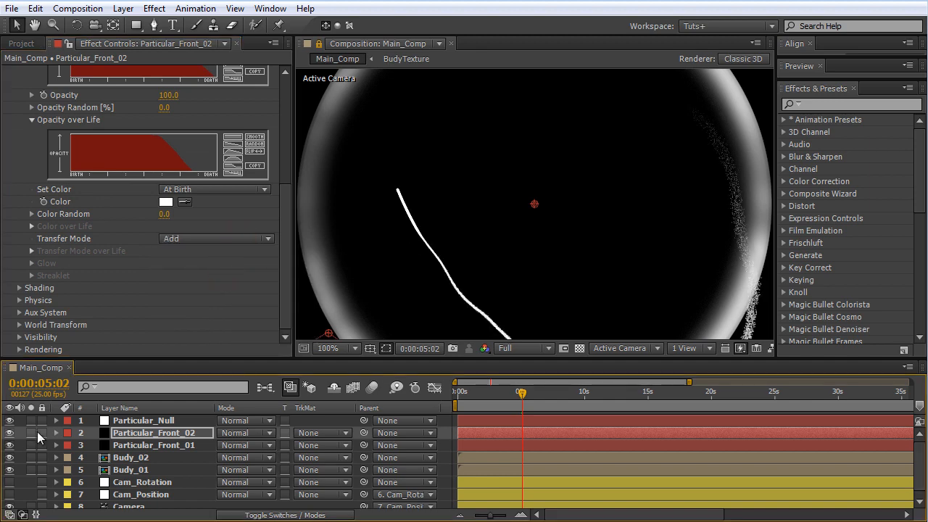
click(10, 433)
click(10, 434)
click(9, 433)
click(9, 433)
Set Particular_Front_02's particle Size to 3 and apply the linear descending preset to its Size over Life graph.
scroll(88, 221, up, 6)
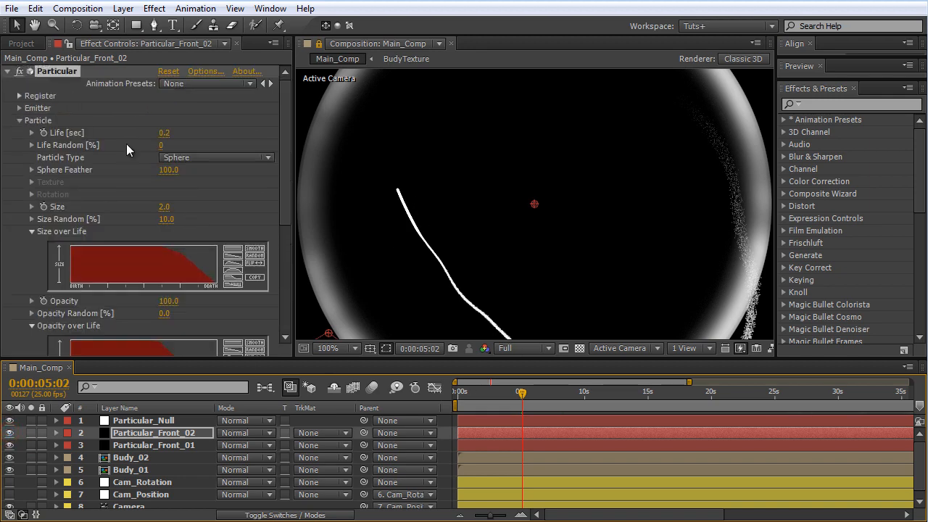
click(179, 207)
text(3)
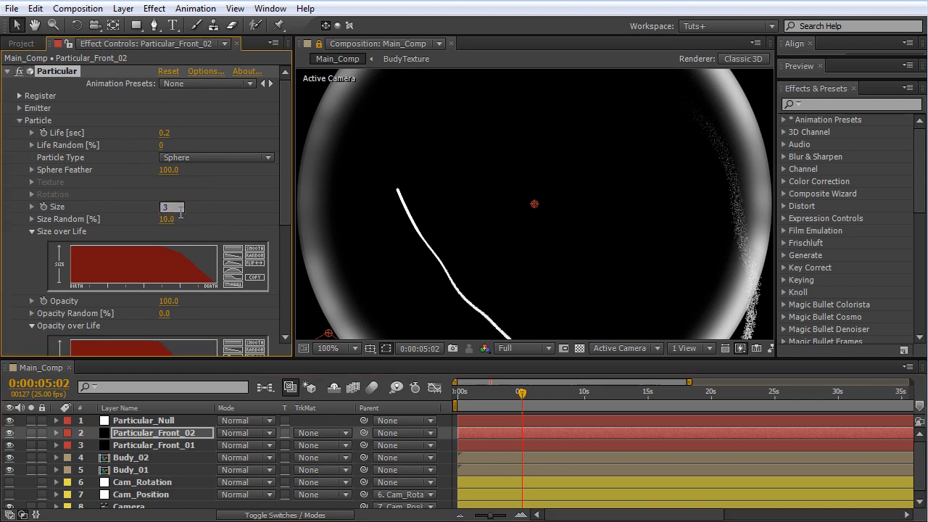
key(Return)
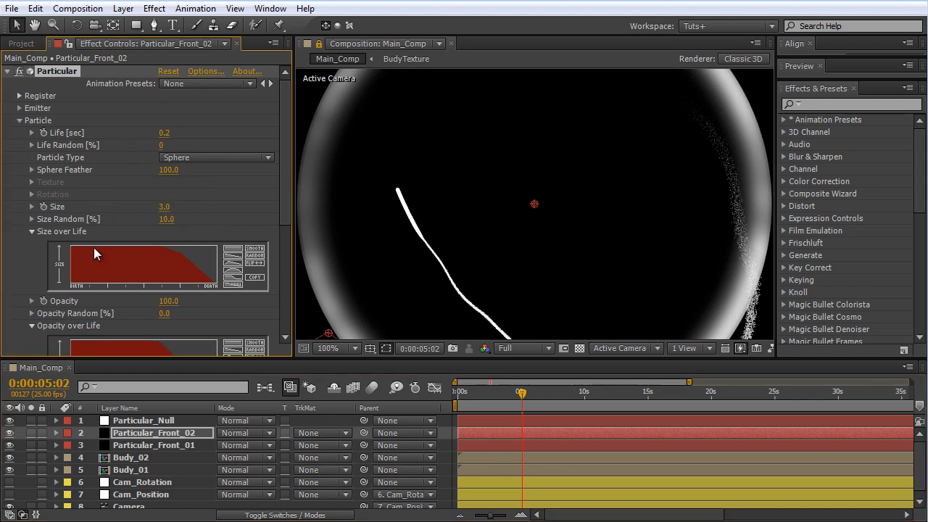
click(233, 256)
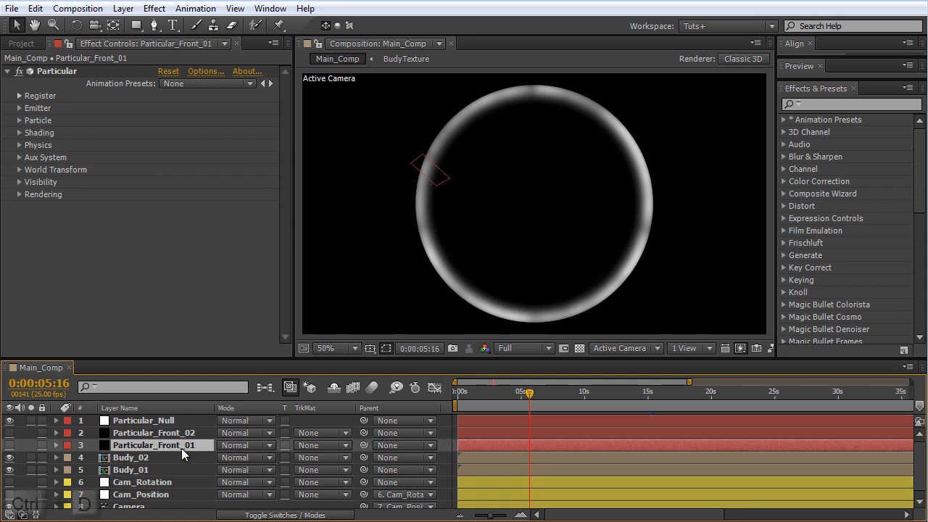
Duplicate Particular_Front_01 as Particular_Front_03, place it above Particular_Front_02, and make it visible.
key(ctrl+d)
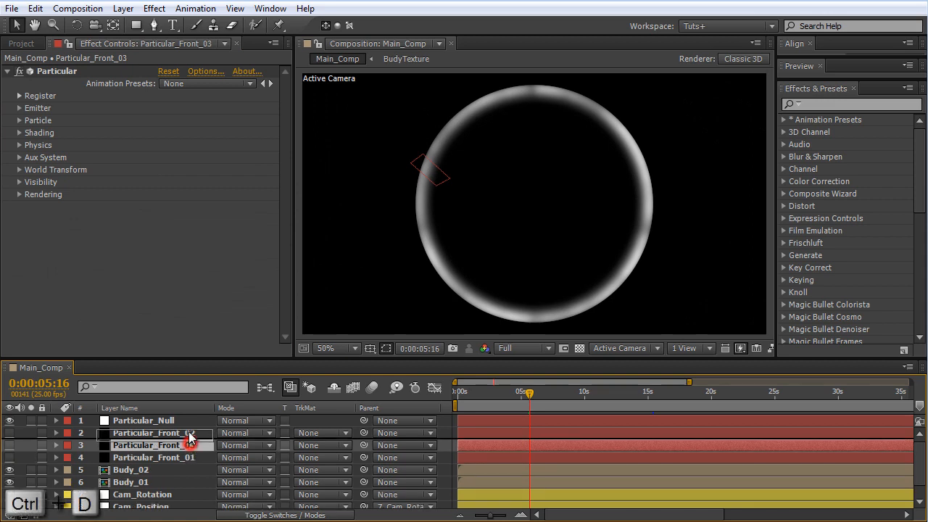
drag(165, 445, 164, 435)
click(10, 432)
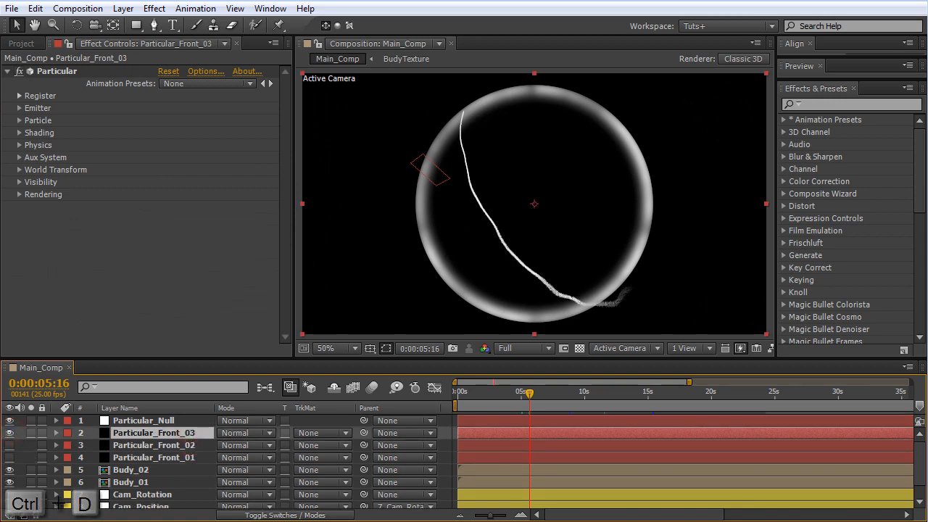
Set Particular_Front_03's emitter Velocity, Velocity Random, Velocity Distribution and Velocity from Motion to 0.
click(20, 108)
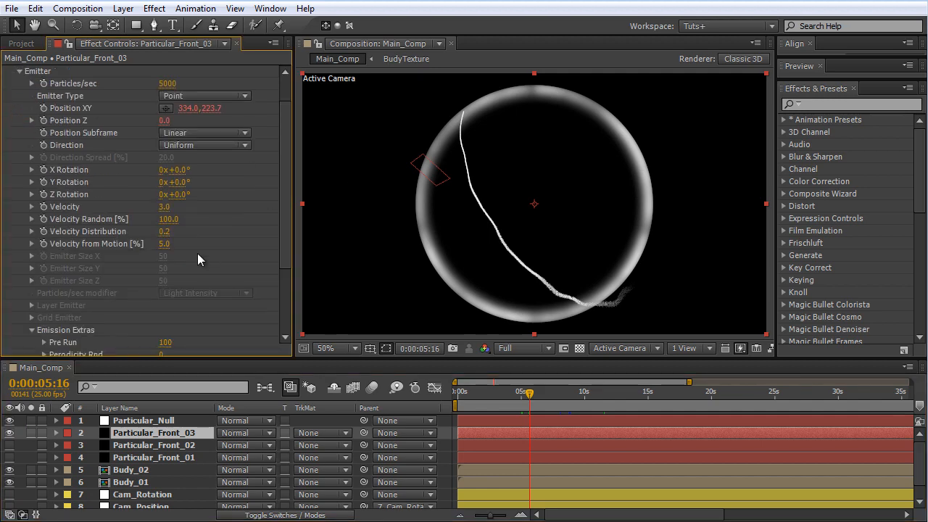
click(164, 206)
text(0)
key(Tab)
text(0)
key(Tab)
text(0)
key(Tab)
text(0)
key(Return)
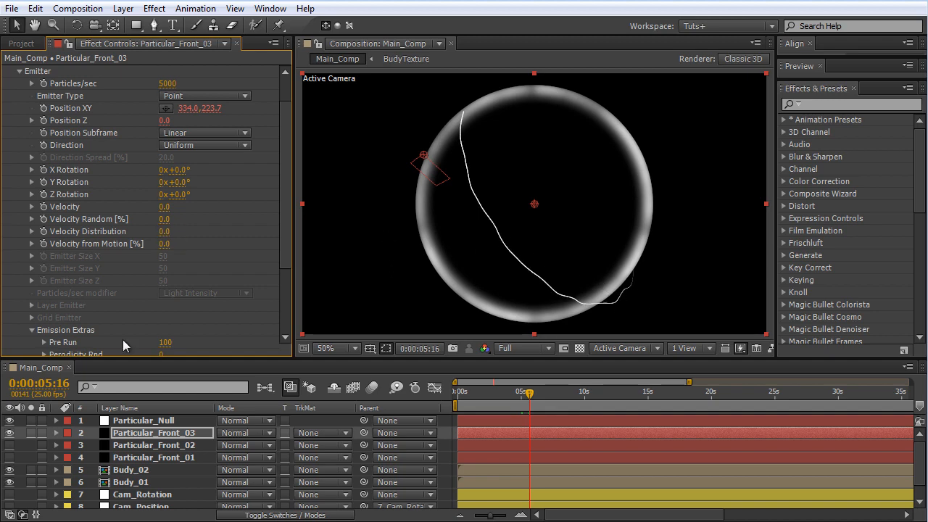
Expand Particular_Front_03's Particle settings and change the particle Size.
scroll(59, 335, down, 3)
click(20, 281)
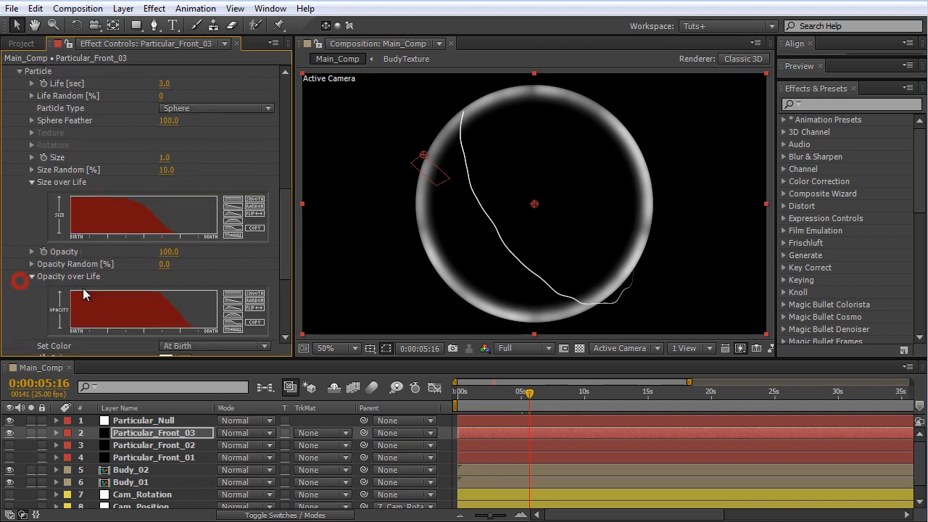
scroll(202, 164, up, 2)
click(166, 190)
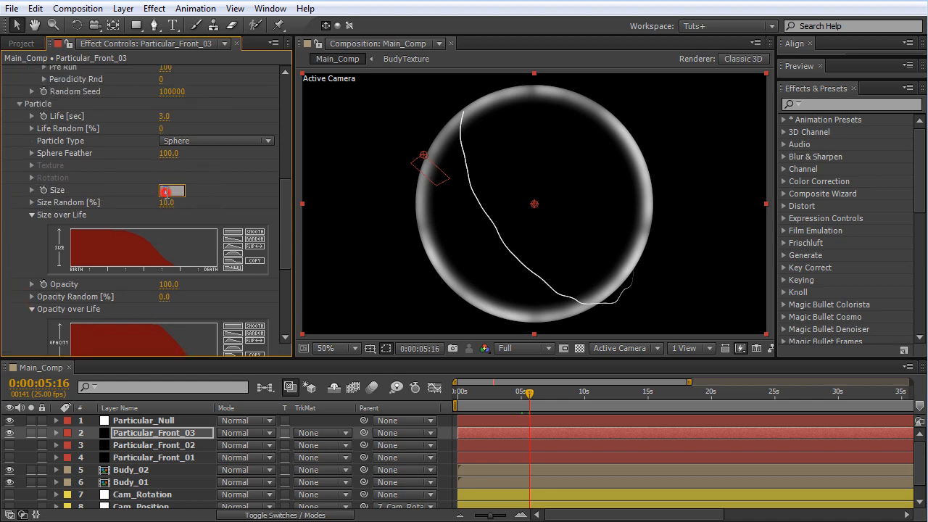
key(Return)
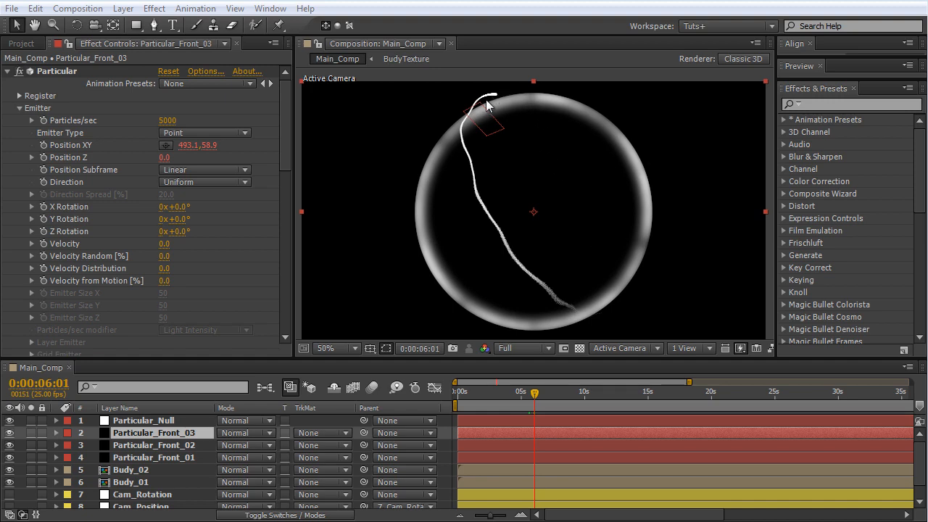
At about 5 seconds, duplicate Particular_Front_02 as Particular_Front_04 above Particular_Front_03, and hide the other three Particular_Front layers.
drag(517, 392, 521, 417)
click(192, 445)
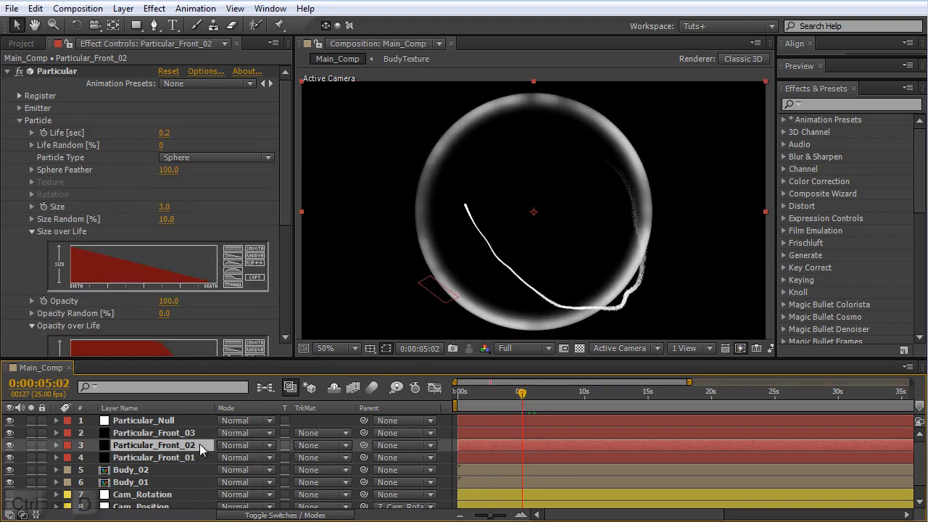
key(ctrl+d)
drag(192, 448, 187, 434)
drag(10, 445, 9, 469)
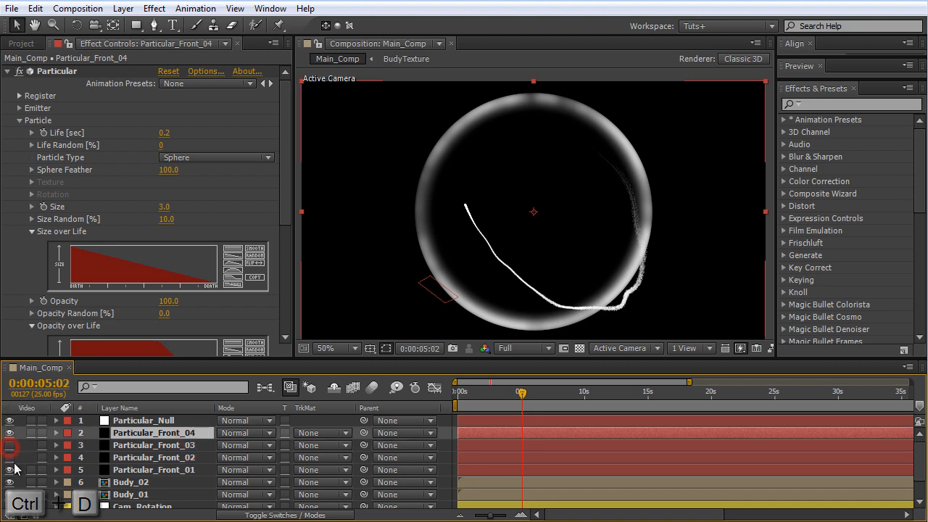
Set Particular_Front_04's emitter Velocity to 100, Velocity Random to 100, Velocity Distribution to 1 and Velocity from Motion to 50.
click(19, 120)
click(19, 107)
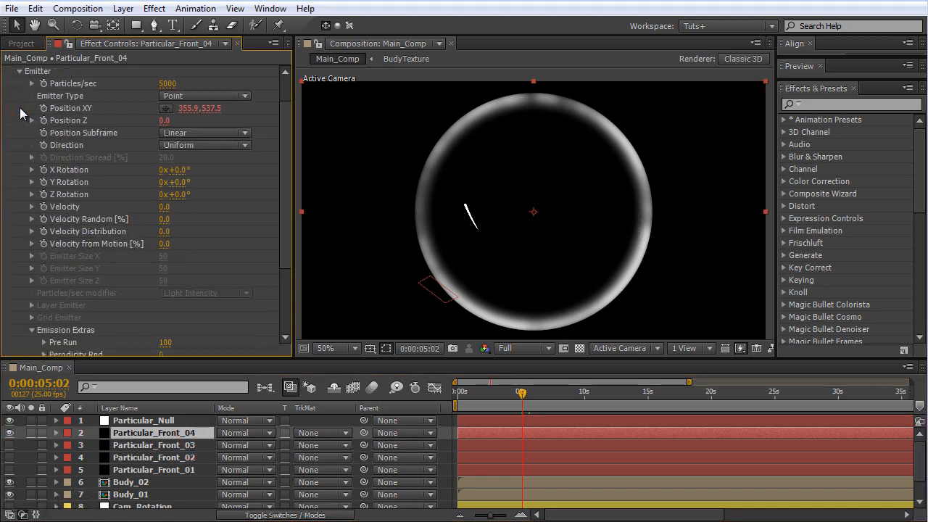
click(166, 208)
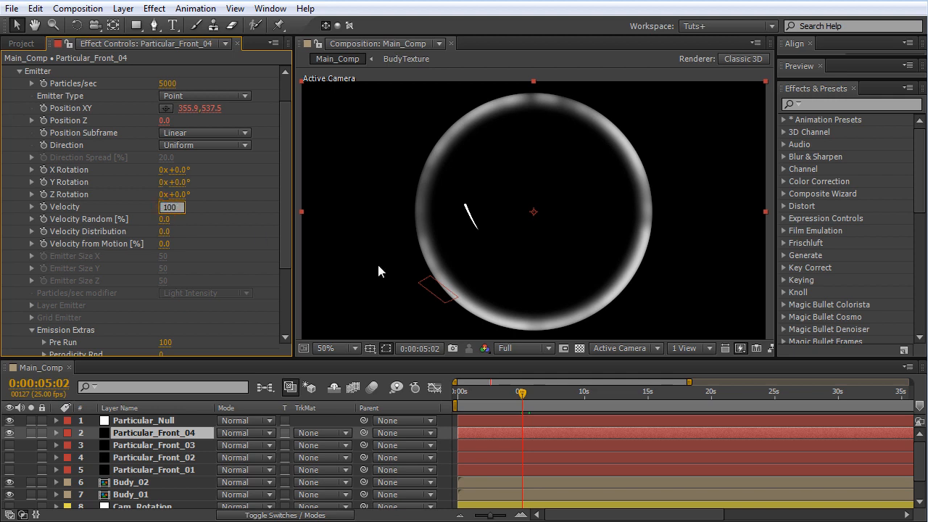
key(Tab)
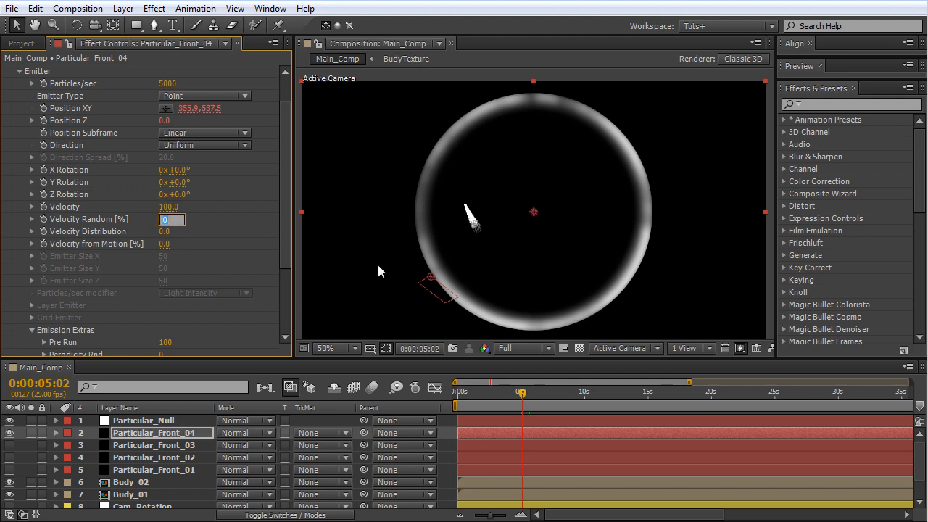
text(100)
key(Tab)
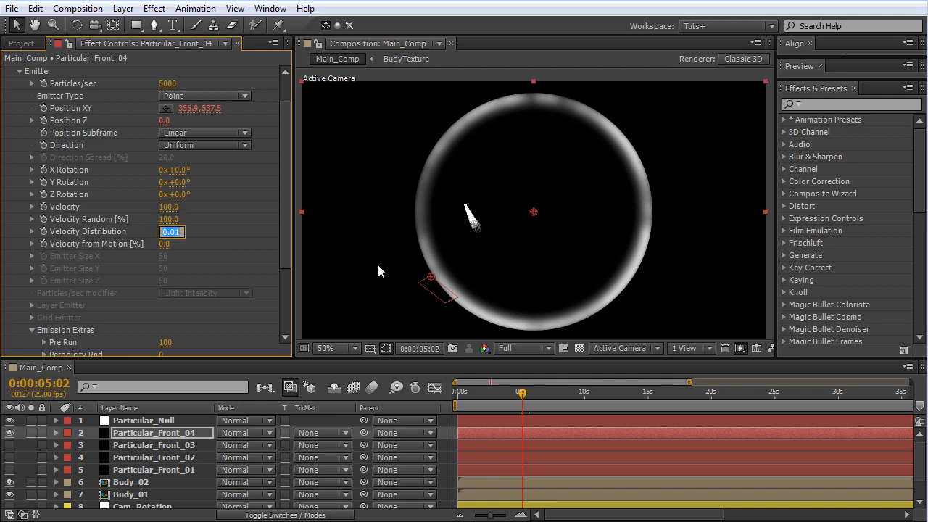
text(1)
key(Return)
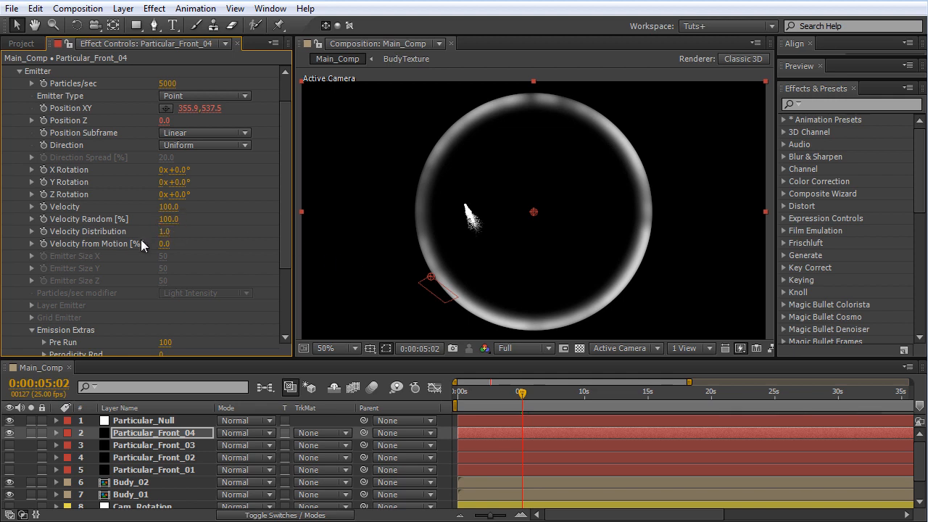
click(165, 243)
text(50)
key(Return)
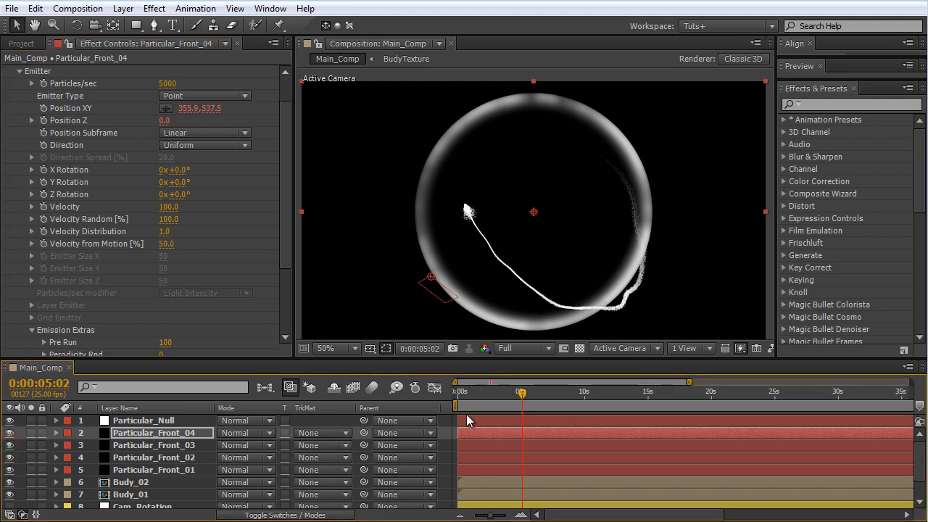
Preview the combined particle trail from near the start and examine its leading tip up close at about 5 seconds.
click(471, 391)
key(space)
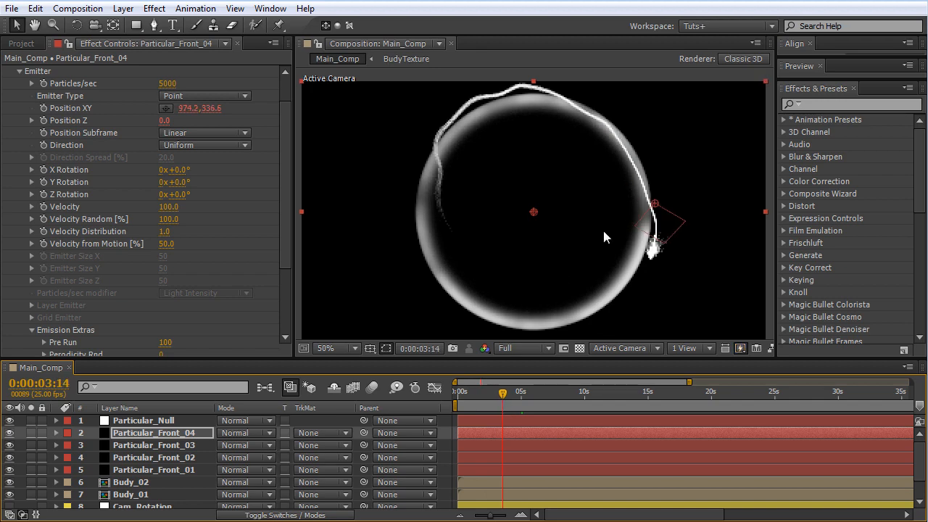
drag(479, 395, 524, 402)
key(period)
key(period)
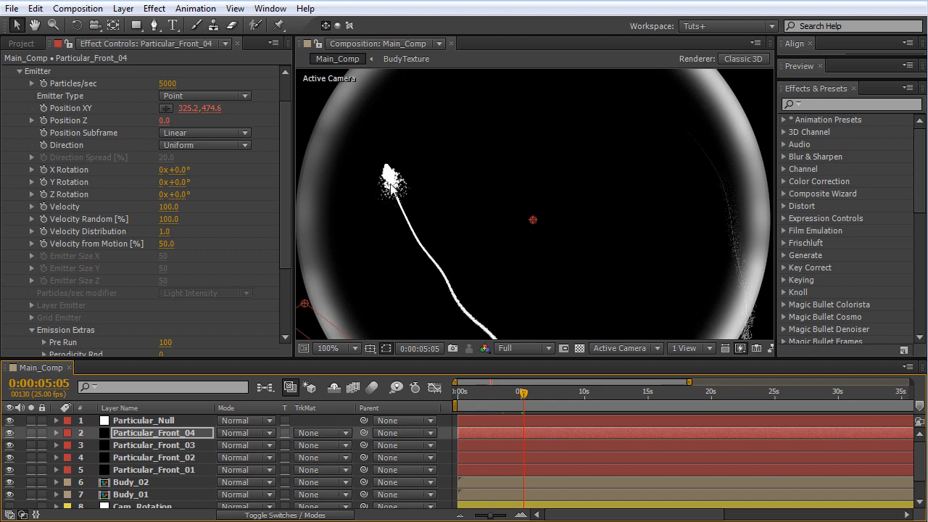
Set Particular_Front_04's particle Life to 1 second.
scroll(51, 97, up, 1)
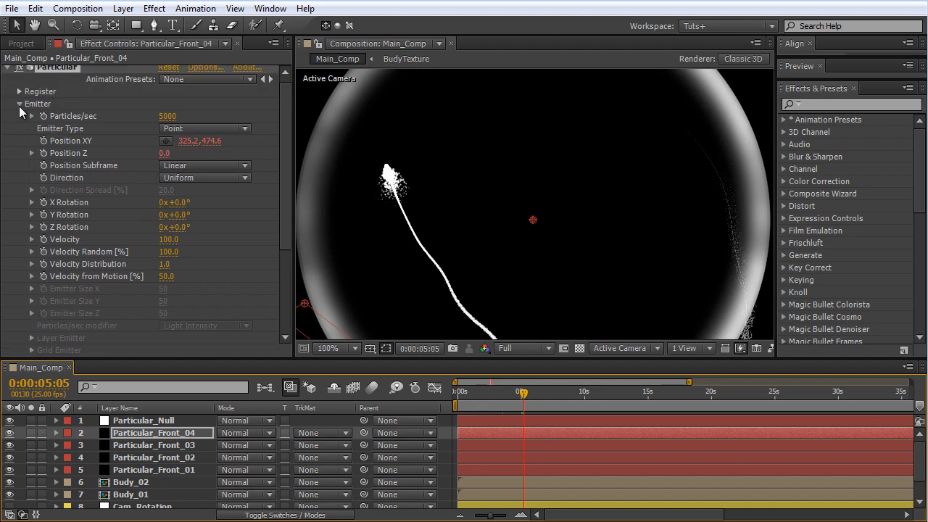
click(19, 106)
click(19, 120)
scroll(19, 123, down, 2)
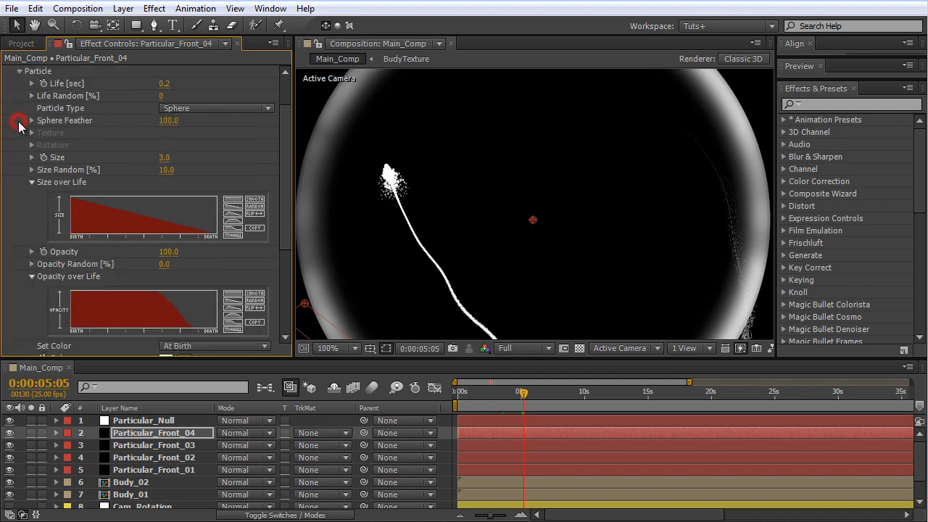
click(165, 83)
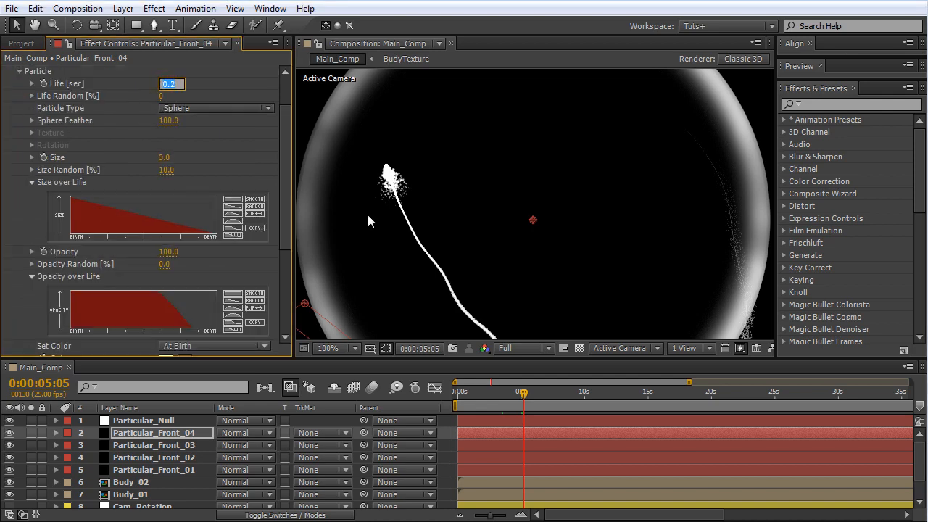
text(1)
key(Return)
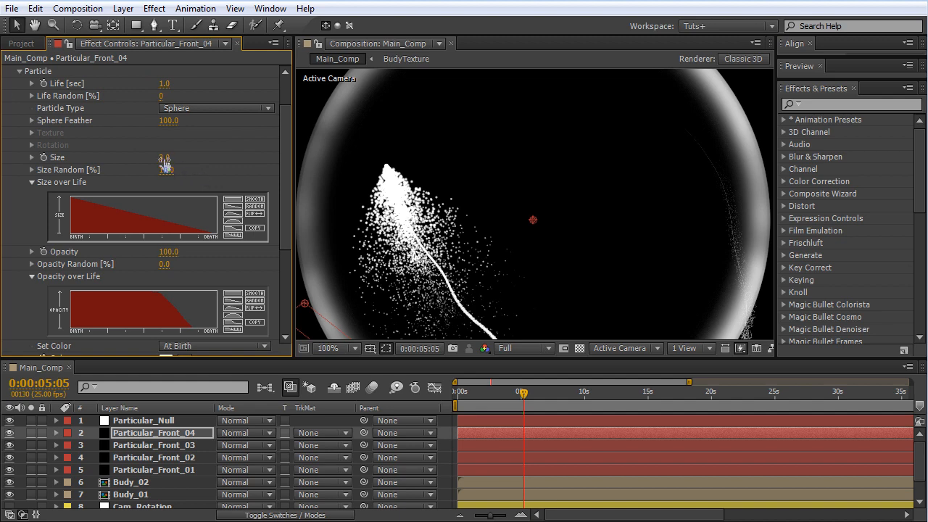
Reduce Particular_Front_04's particle Size to 1.
click(165, 157)
text(2)
key(Return)
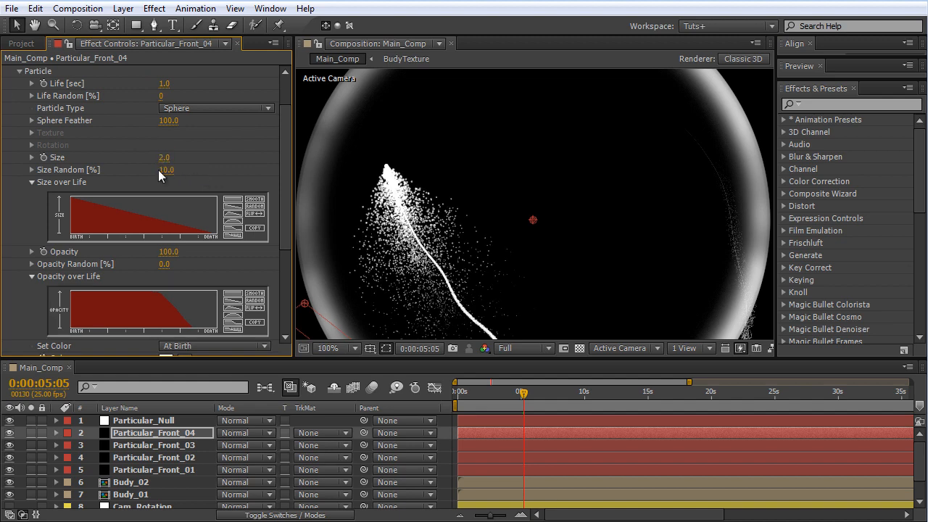
click(165, 158)
text(1)
key(Return)
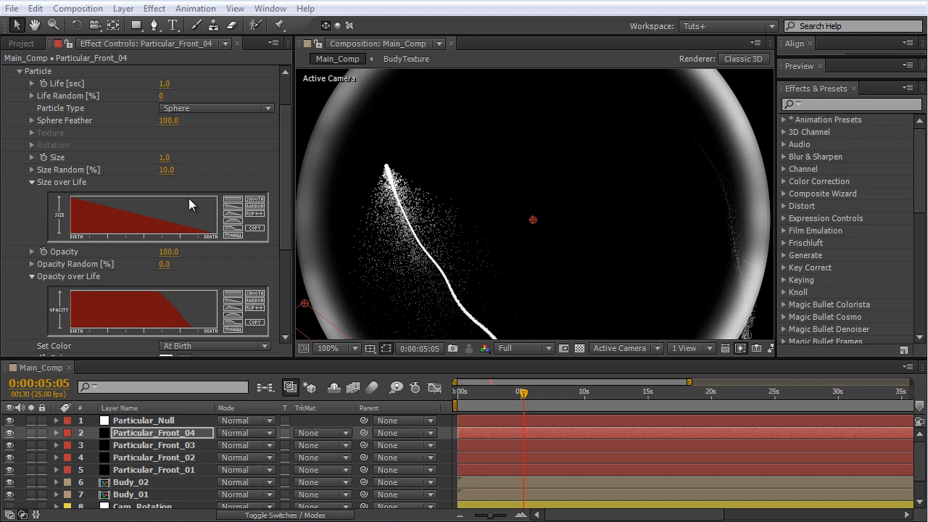
Redraw Particular_Front_04's Size over Life graph as a curve falling from full size to zero well before mid-life, and collapse the Particle settings.
click(240, 199)
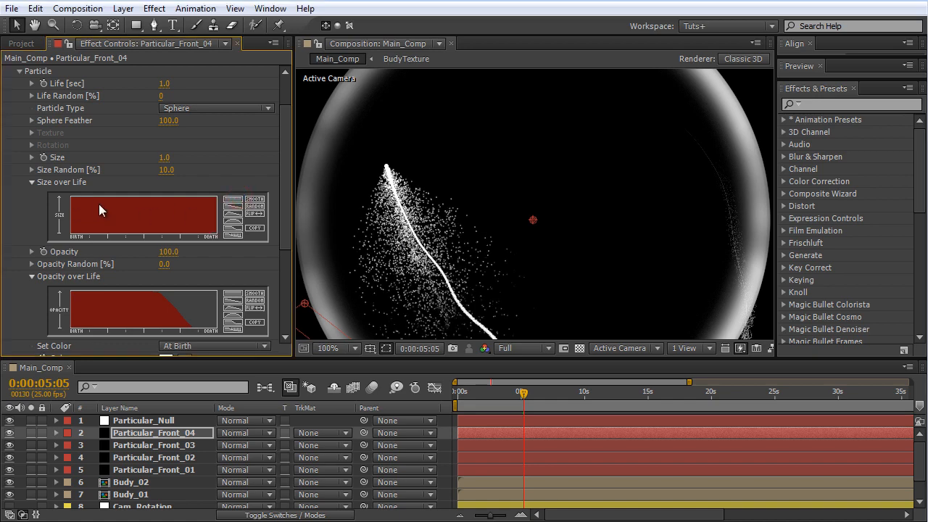
mouse_move(72, 196)
mouse_down()
mouse_move(122, 227)
mouse_move(140, 265)
mouse_move(209, 276)
mouse_move(258, 219)
mouse_move(172, 239)
mouse_move(244, 239)
mouse_up()
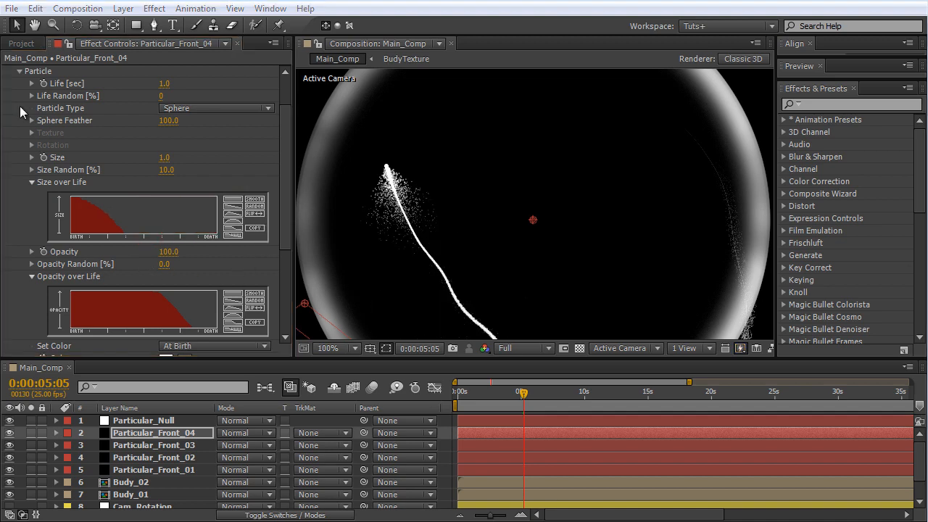
click(24, 73)
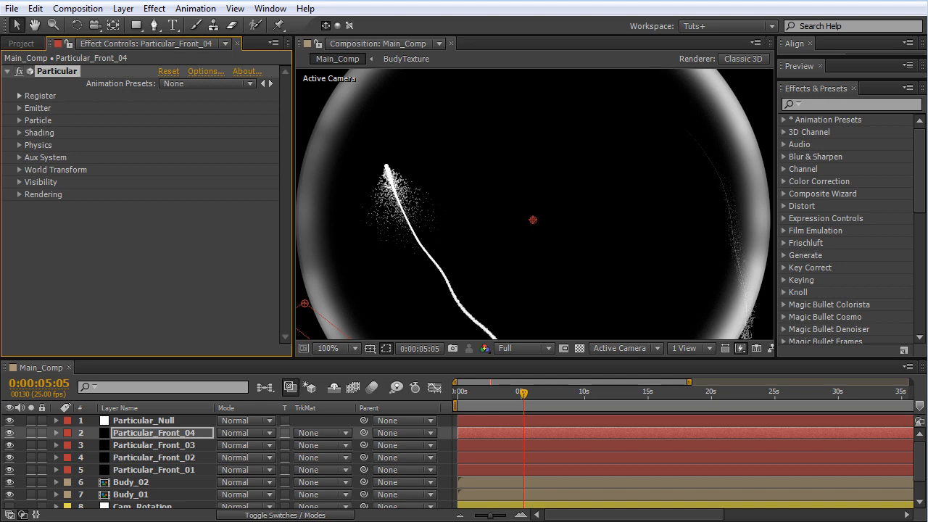
Expand the Spherical Field settings in Particular_Front_04's Physics and turn on Visualize Fields.
click(188, 434)
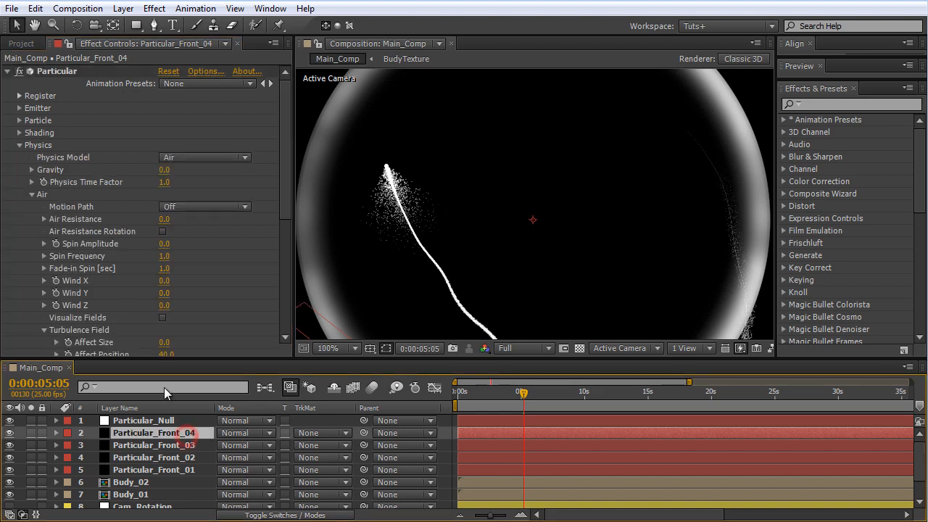
scroll(138, 154, down, 6)
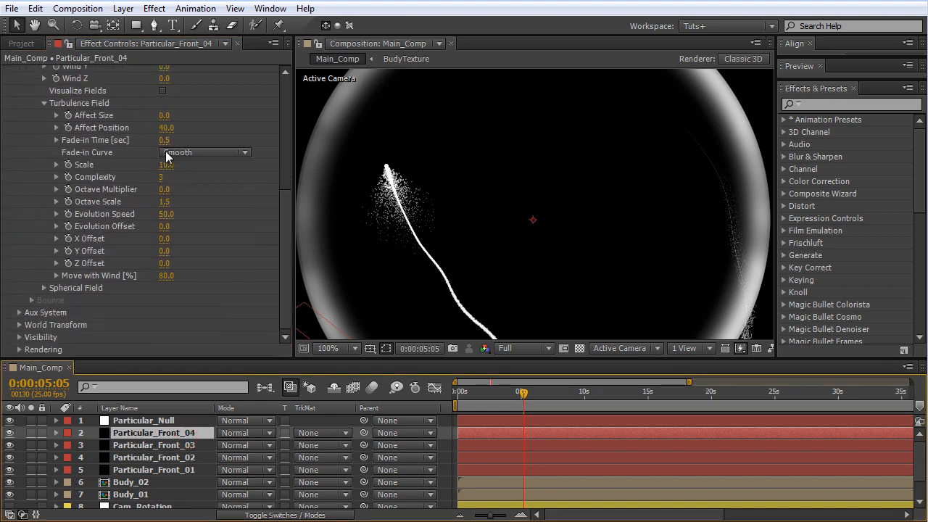
click(44, 288)
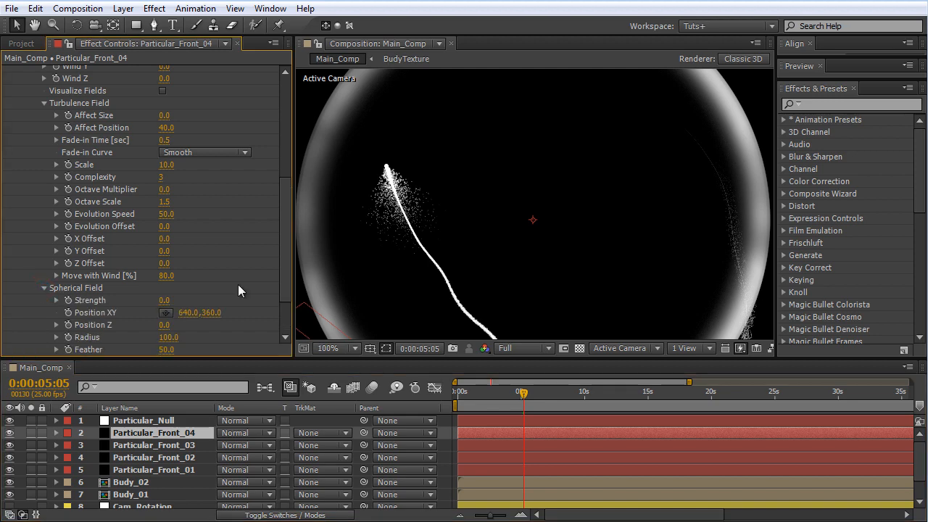
scroll(192, 145, up, 3)
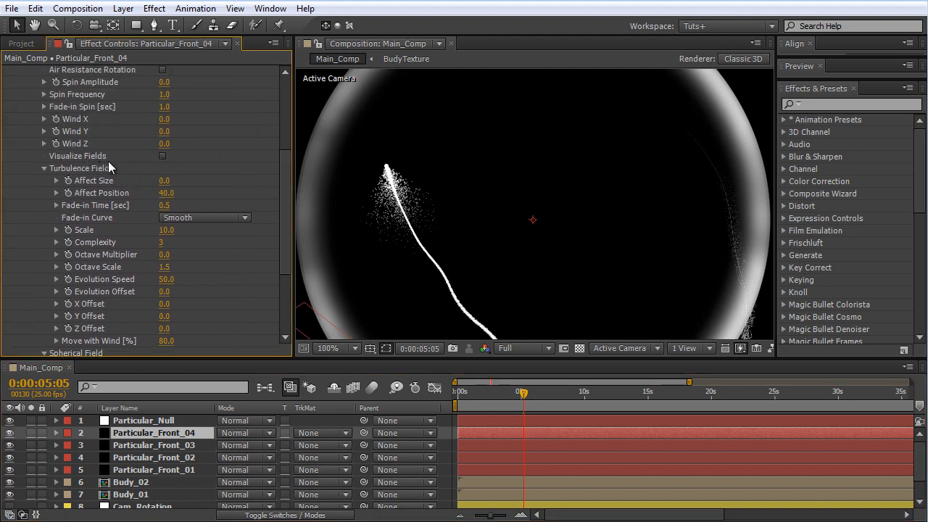
click(162, 156)
Set the Spherical Field Strength to 100 and move the field's Position XY to about 434, 346.
scroll(166, 156, down, 3)
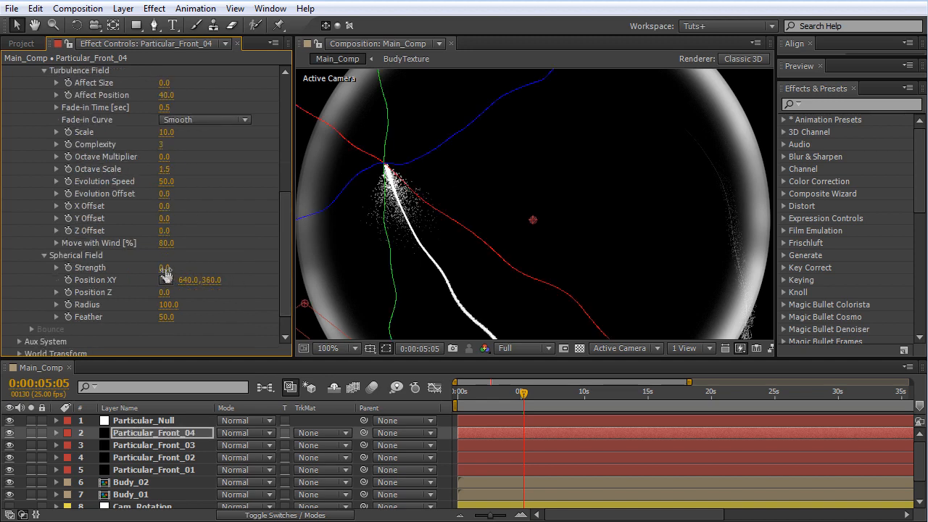
drag(166, 271, 260, 258)
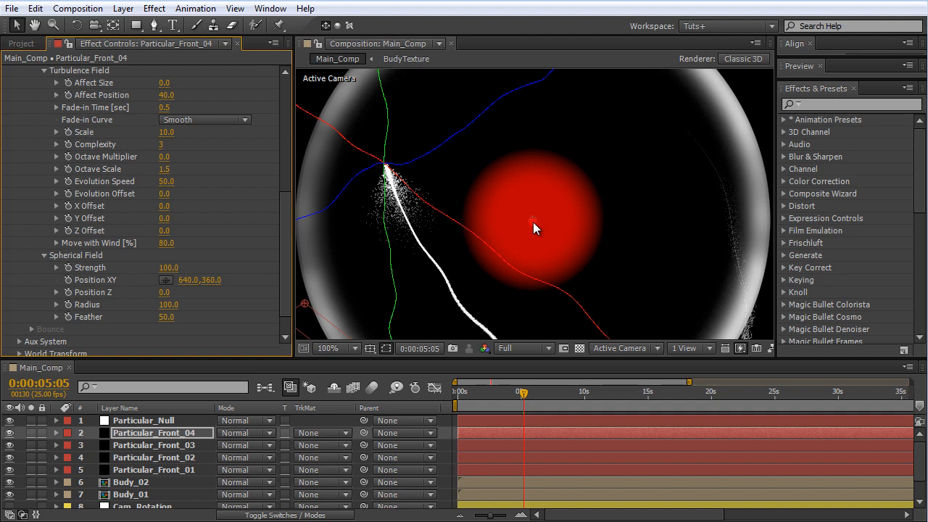
drag(532, 221, 426, 274)
drag(415, 214, 385, 217)
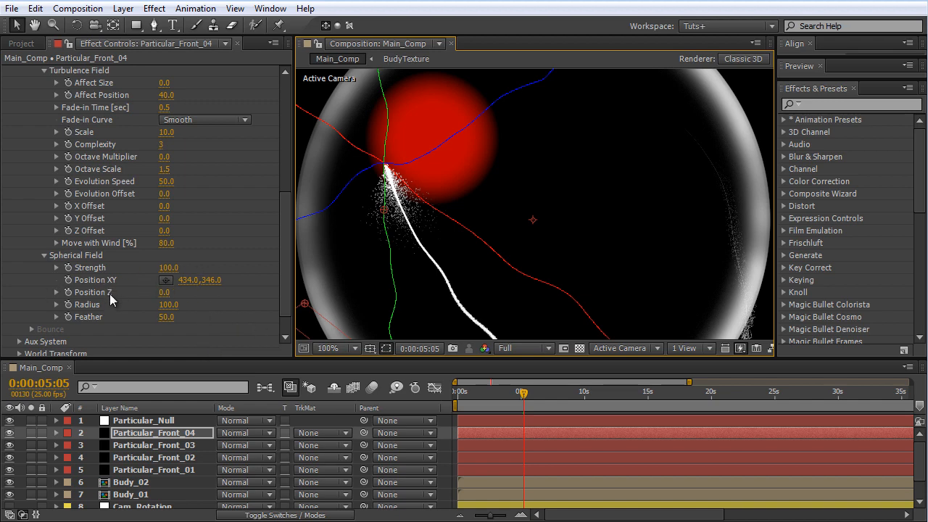
Isolate Particular_Front_04's Spherical Field Position XY and Position Z in the timeline, leaving both without keyframes.
click(165, 422)
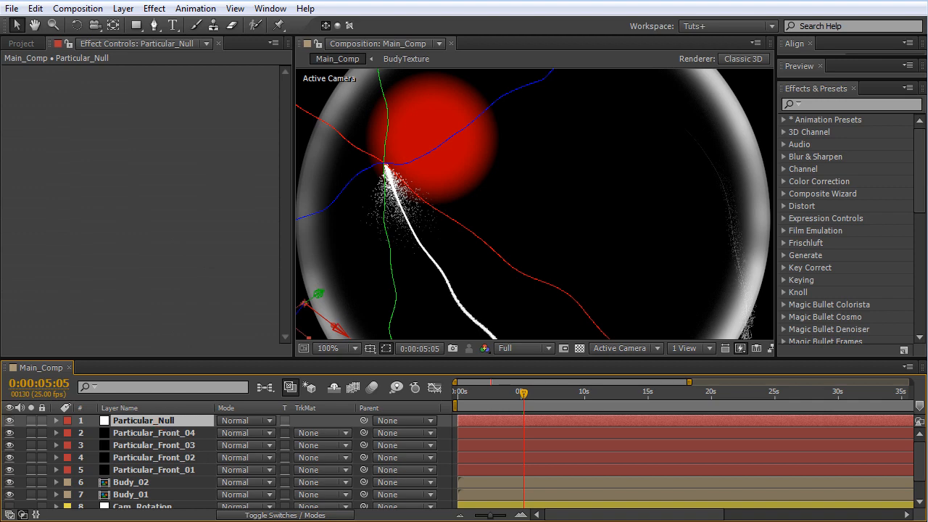
click(165, 436)
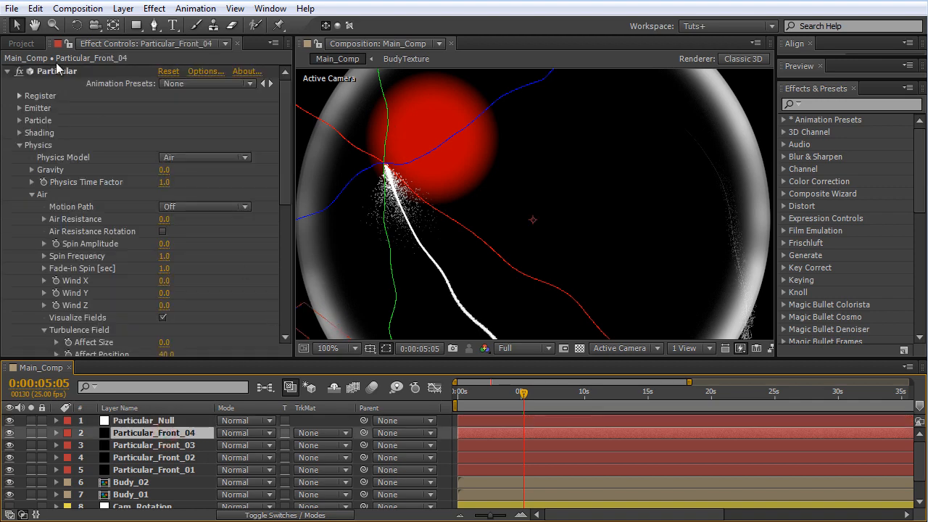
scroll(69, 255, down, 8)
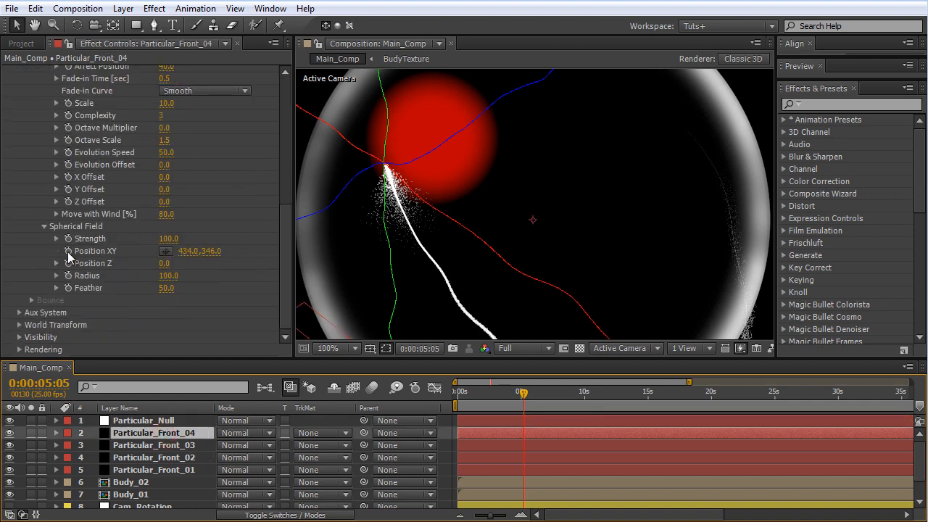
click(68, 251)
key(u)
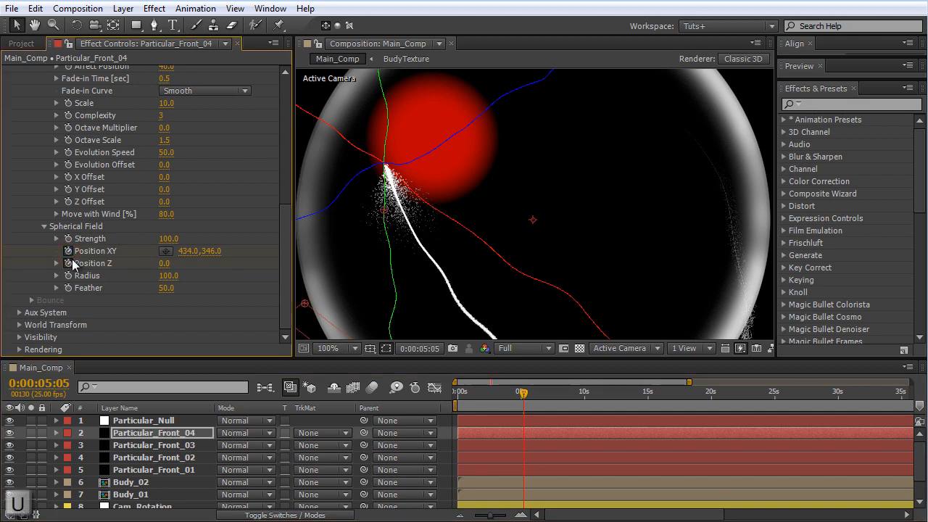
scroll(552, 439, up, 3)
drag(539, 468, 508, 486)
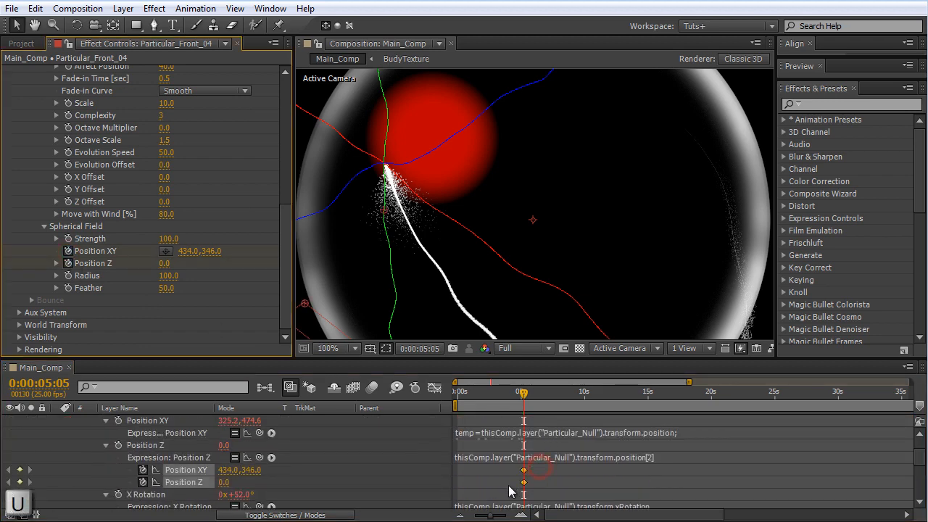
key(F9)
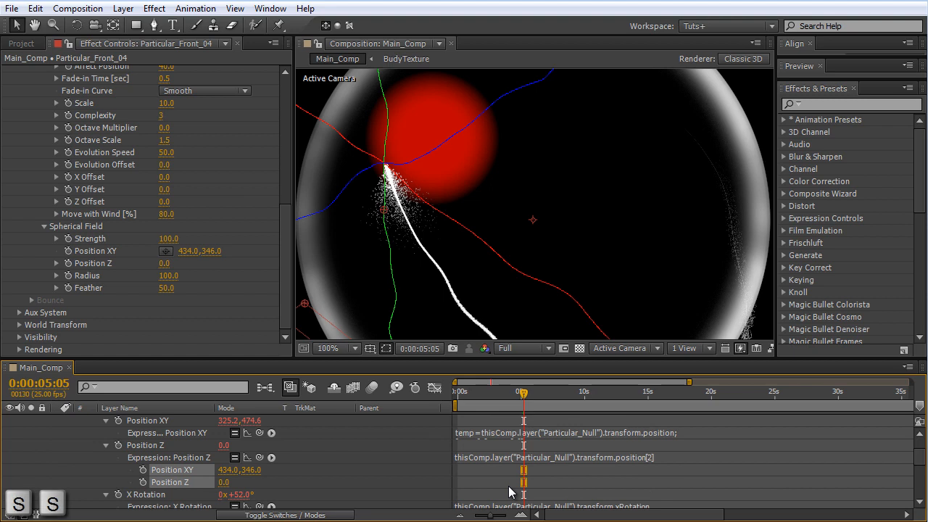
key(s)
key(s)
scroll(434, 490, down, 1)
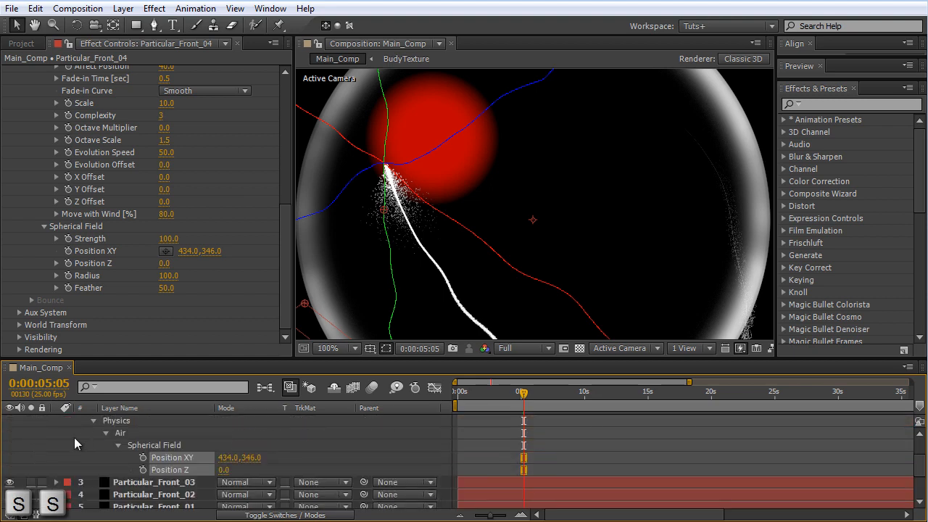
Add an expression to the Spherical Field's Position XY that links it to Particular_Null's position.
scroll(74, 443, up, 3)
click(174, 421)
key(p)
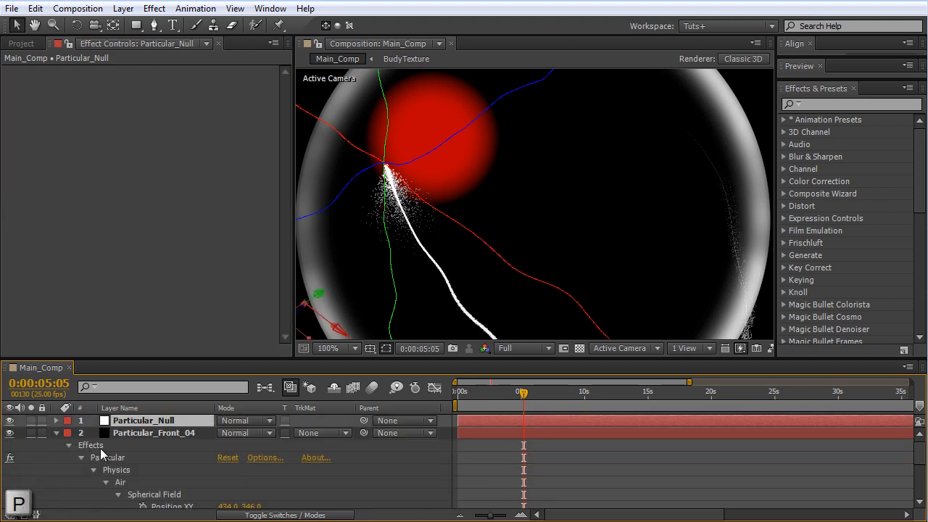
scroll(190, 456, down, 2)
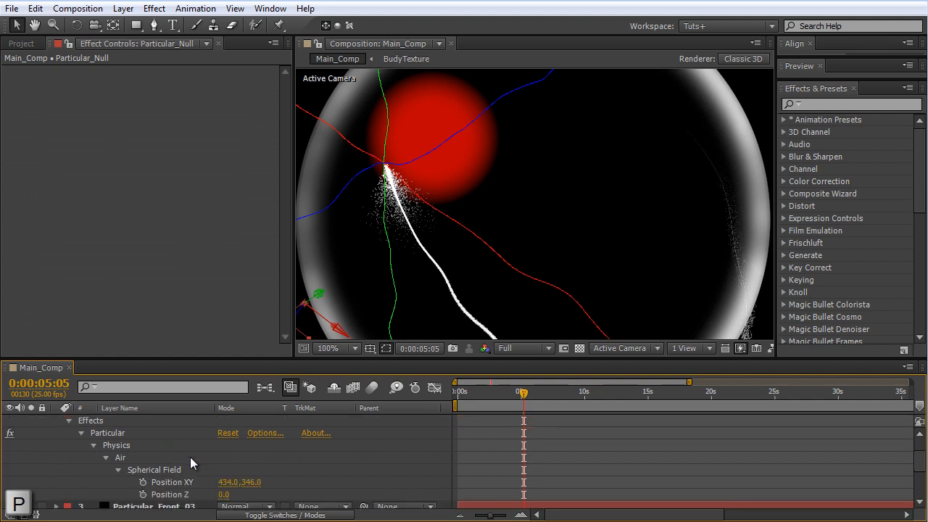
alt+click(142, 483)
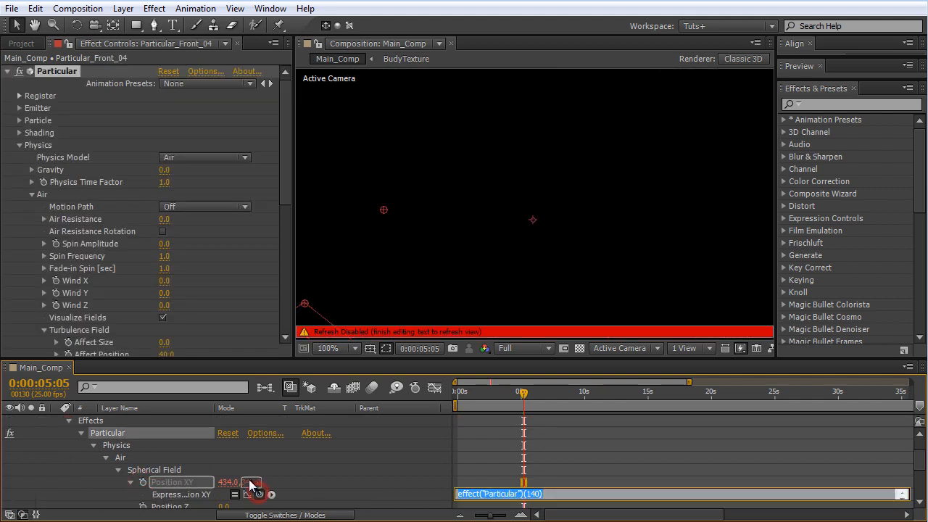
drag(259, 494, 134, 435)
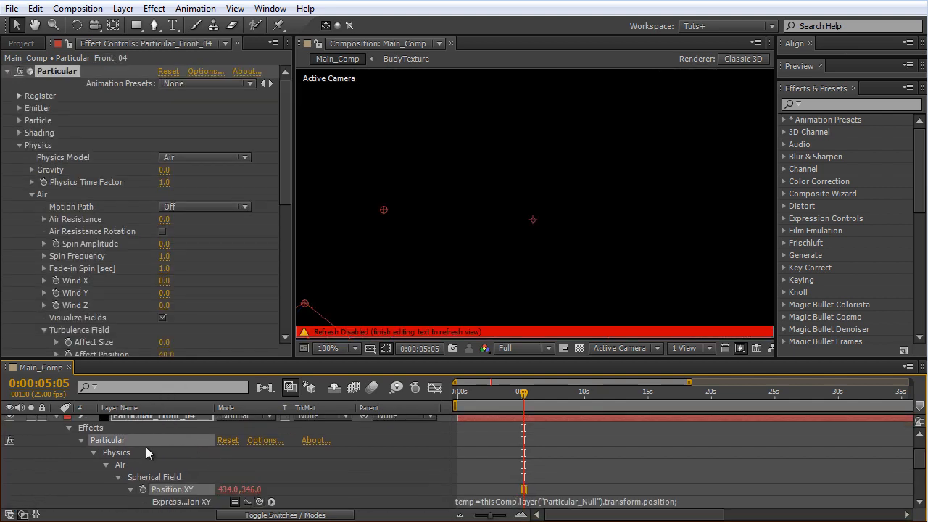
Add an expression to the Spherical Field's Position Z that links it to the Z value of Particular_Null's position.
click(113, 490)
alt+click(143, 477)
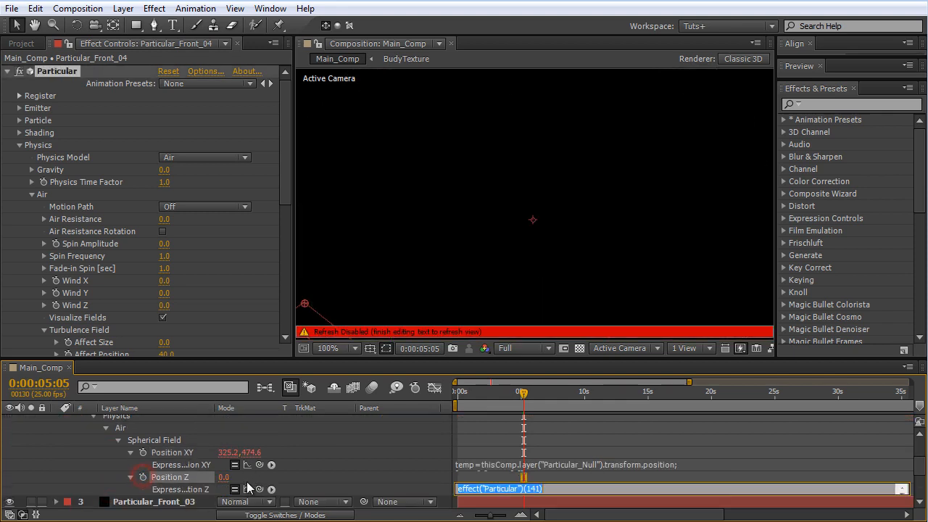
drag(260, 490, 268, 432)
click(46, 491)
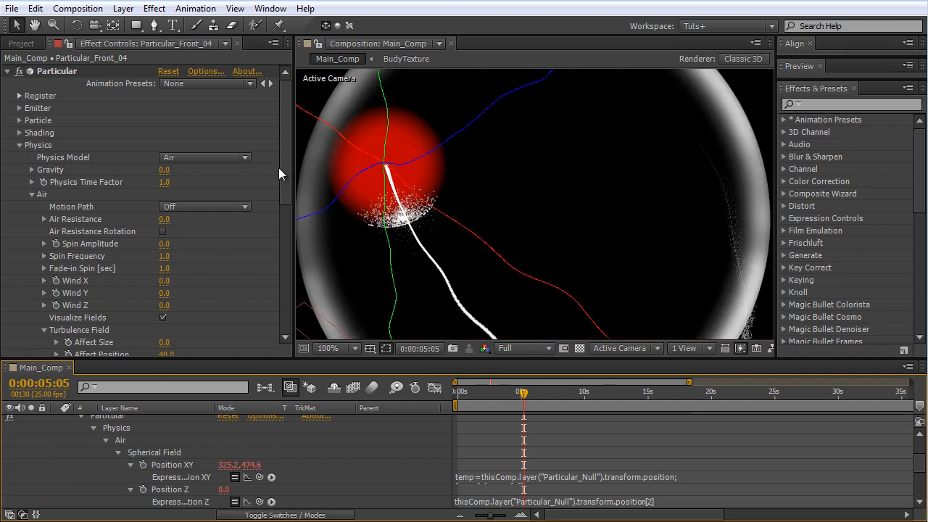
drag(495, 394, 519, 412)
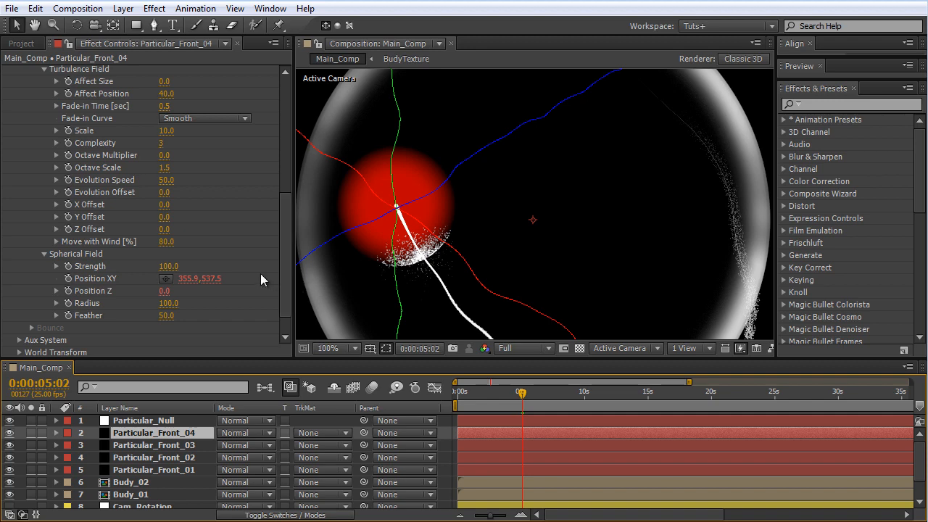
Set Particular_Front_04's Spherical Field Strength to -100 and its Radius to 200.
click(168, 266)
text(-100)
key(Return)
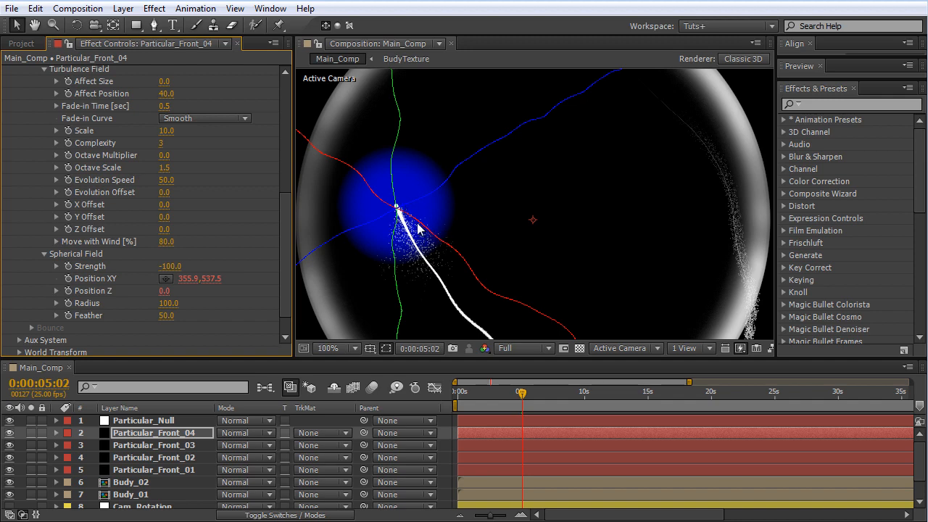
click(166, 304)
text(200)
key(Return)
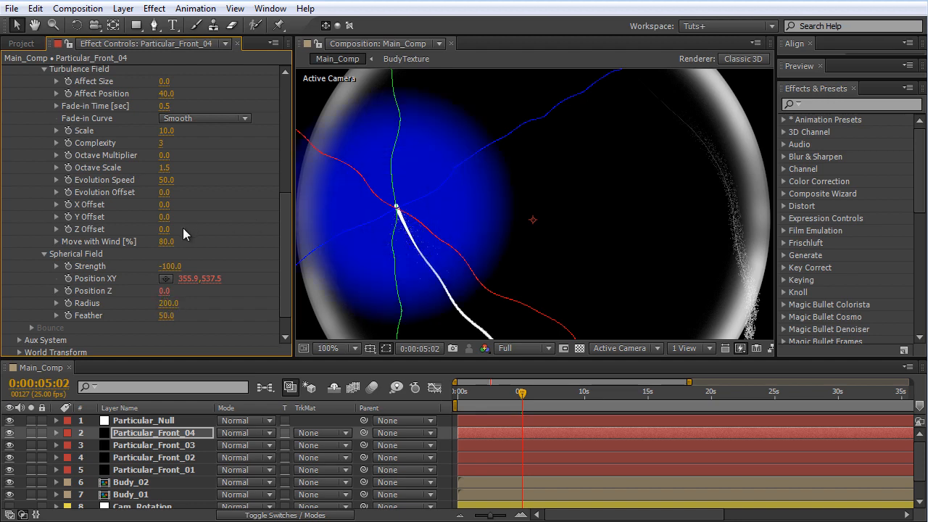
Set the particle Size of Particular_Front_04 to 2.
scroll(164, 244, up, 3)
scroll(116, 192, up, 5)
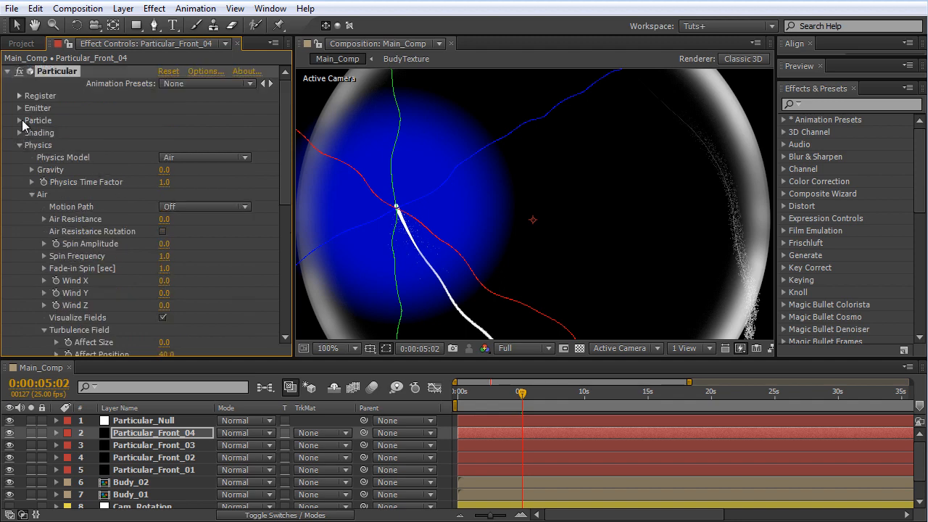
click(20, 120)
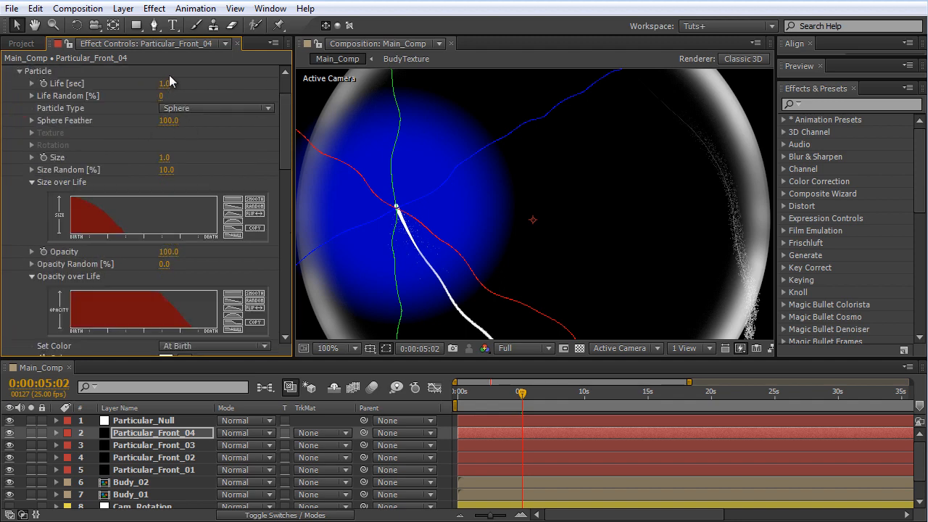
click(165, 158)
key(Return)
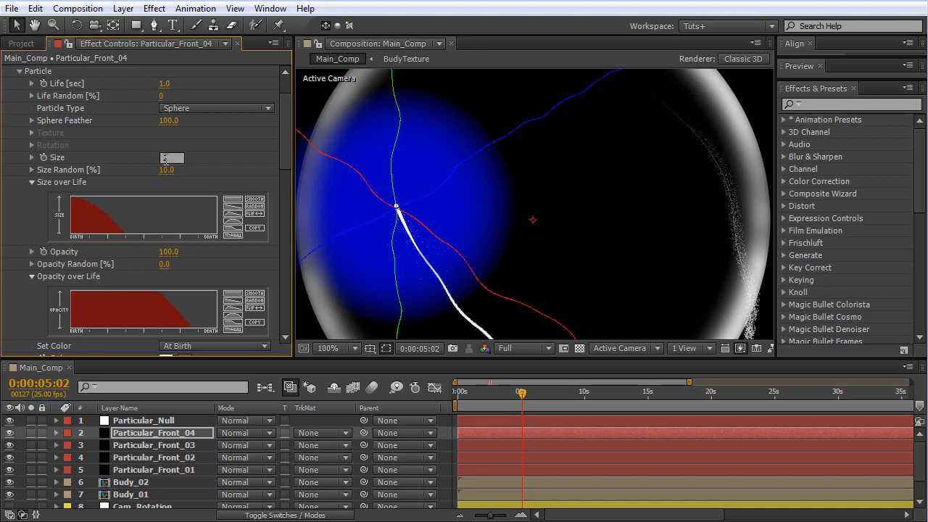
Raise the emitter's Particles/sec on Particular_Front_04 to 10000.
scroll(25, 109, up, 3)
click(20, 108)
scroll(19, 108, down, 1)
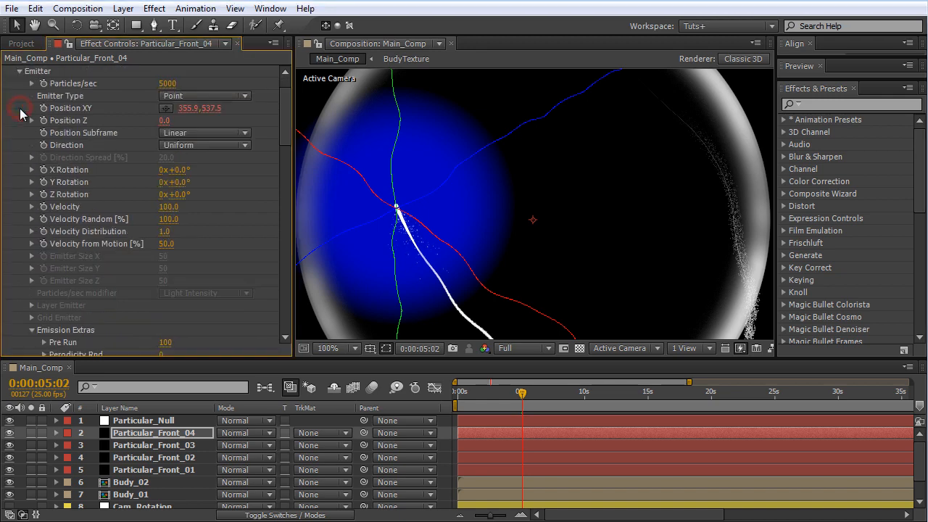
click(170, 83)
drag(166, 83, 158, 85)
key(Return)
Reduce the Spherical Field Radius of Particular_Front_04 to 150.
scroll(167, 181, down, 10)
click(173, 277)
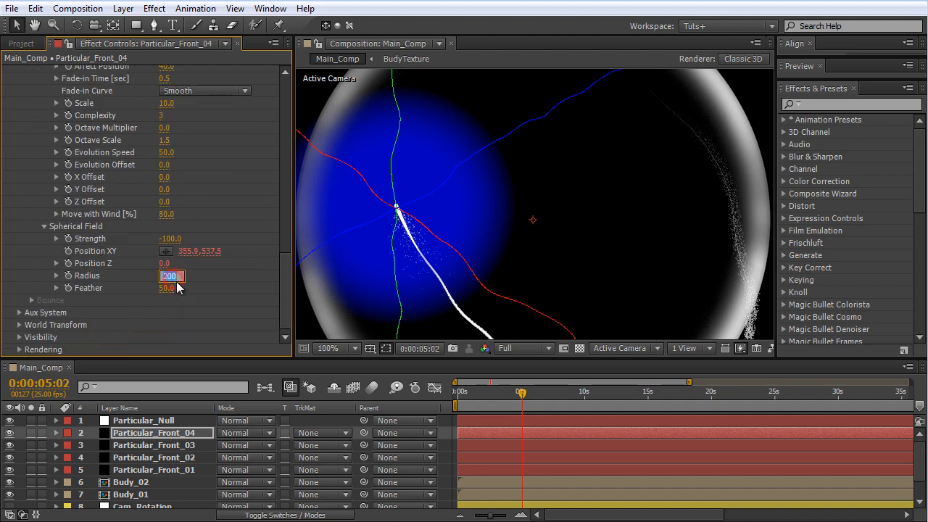
text(15)
key(Return)
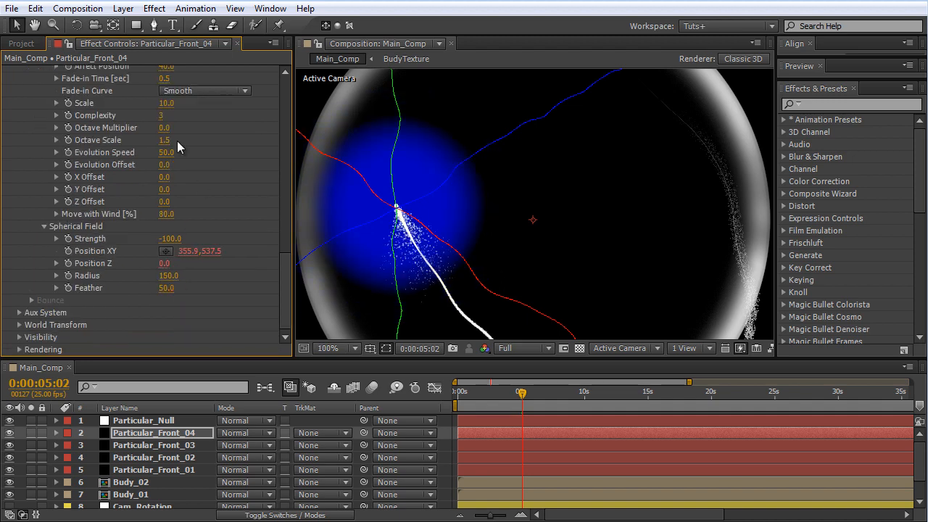
Set the particle Size of Particular_Front_04 to 1.
scroll(180, 145, up, 8)
scroll(145, 184, up, 9)
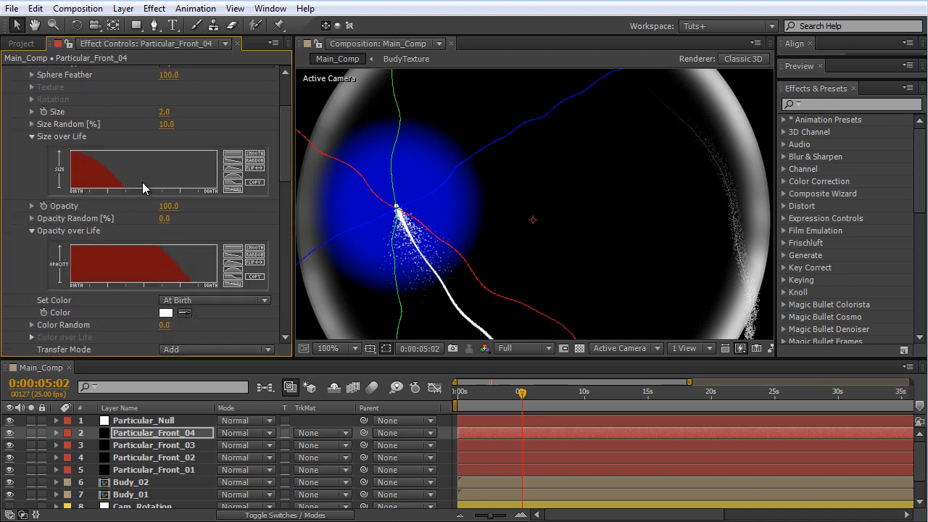
click(164, 113)
key(Return)
Set the Spherical Field Feather of Particular_Front_04 to 100.
scroll(178, 278, down, 17)
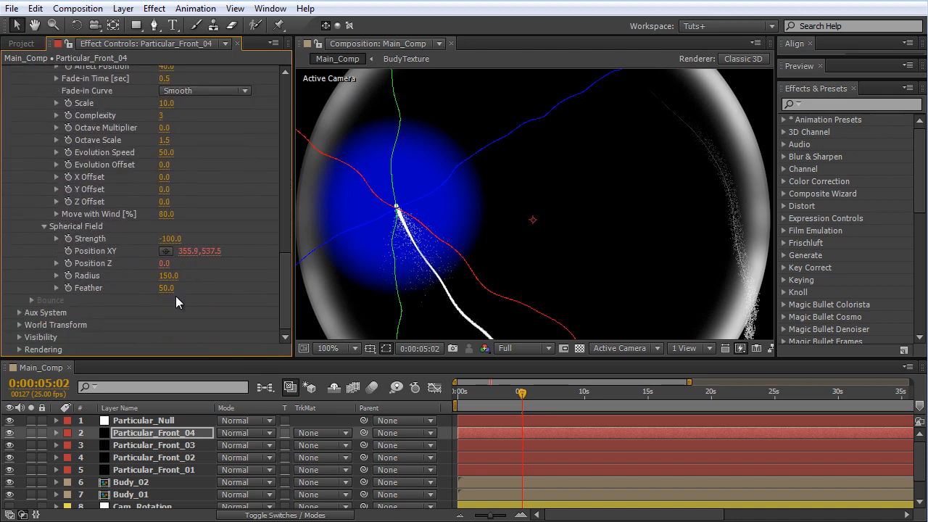
click(165, 287)
text(100)
key(Return)
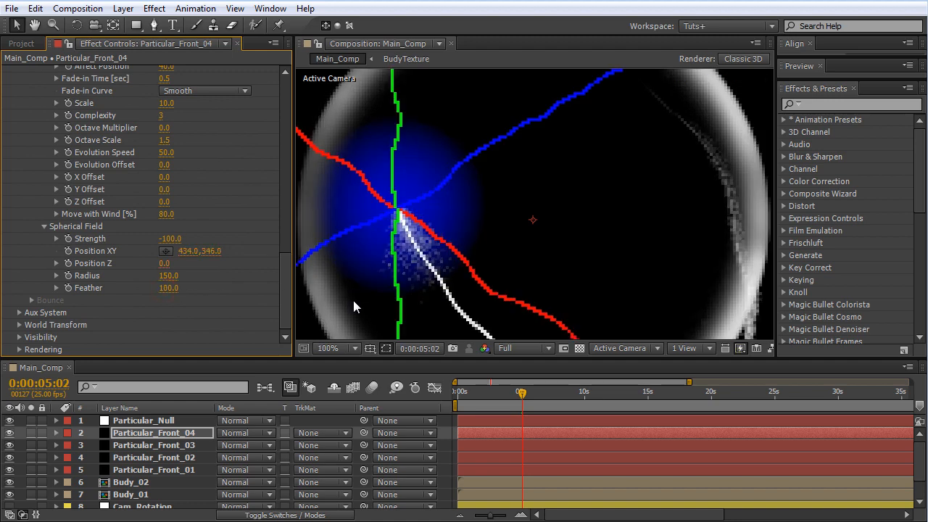
Set the Spherical Field Strength to 0 to see the particles without the field.
click(170, 239)
text(0)
key(Return)
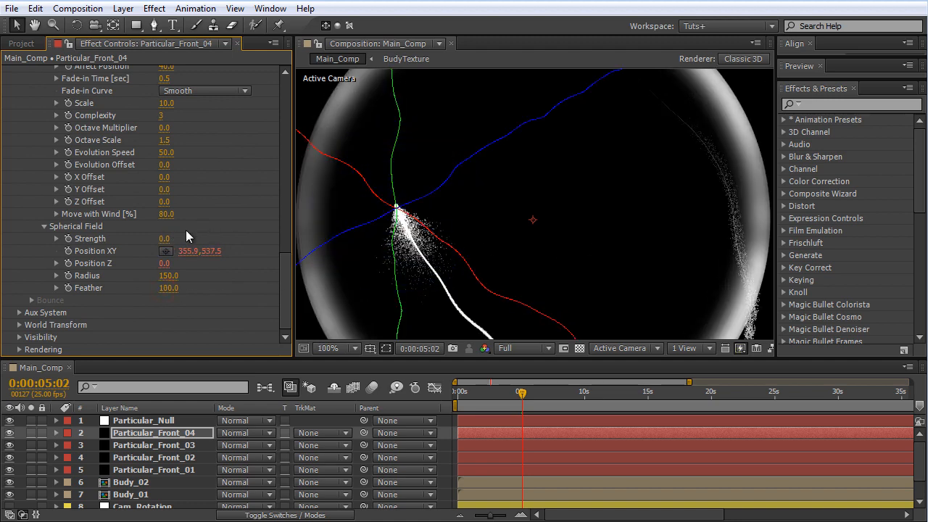
Set the Spherical Field Strength to -100 and turn off Visualize Fields.
click(167, 239)
text(-100)
key(Return)
scroll(159, 109, up, 3)
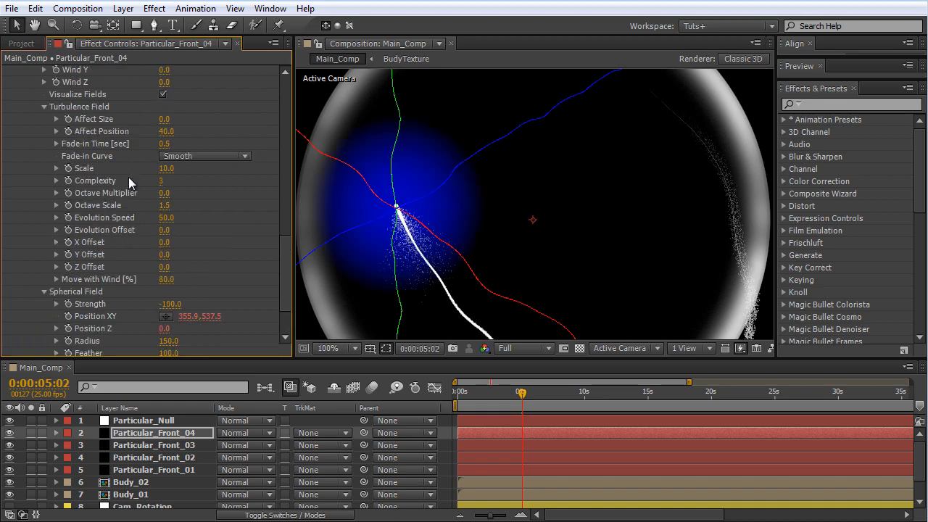
click(163, 95)
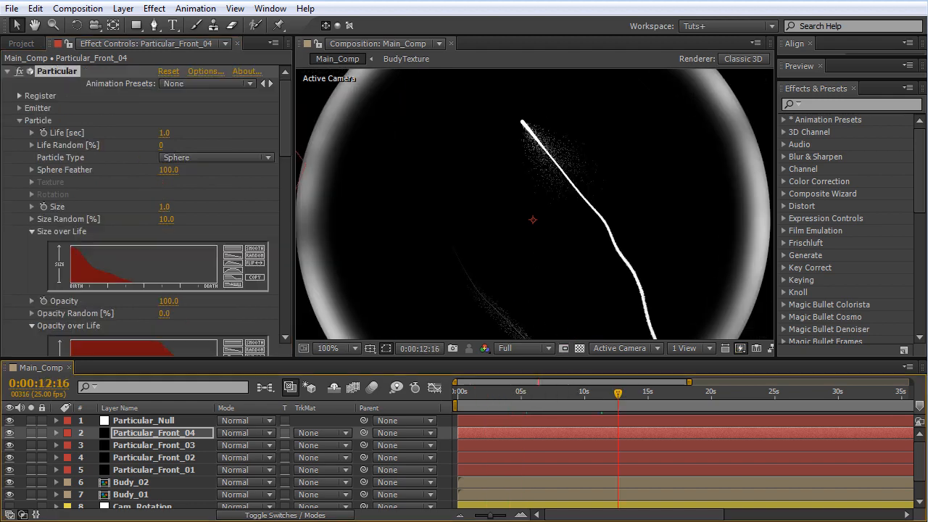
Set the emitter Velocity of Particular_Front_04 to 50.
click(19, 108)
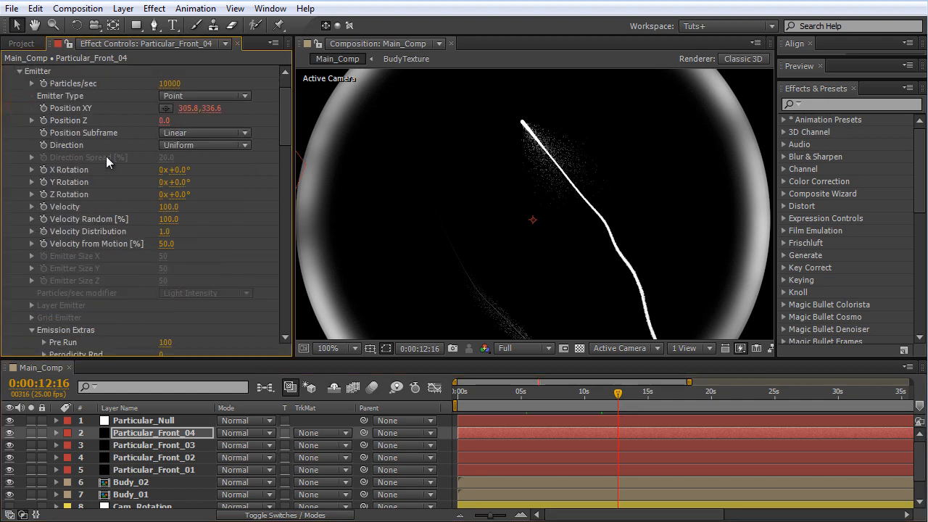
click(168, 207)
text(50)
key(Return)
scroll(390, 316, down, 1)
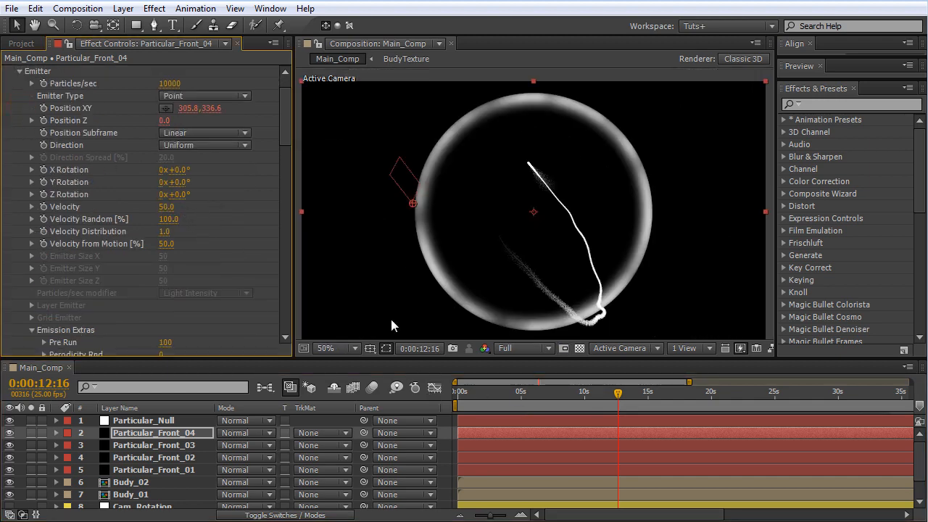
Set the particle Life of Particular_Front_04 to 1.5 seconds.
scroll(51, 239, down, 5)
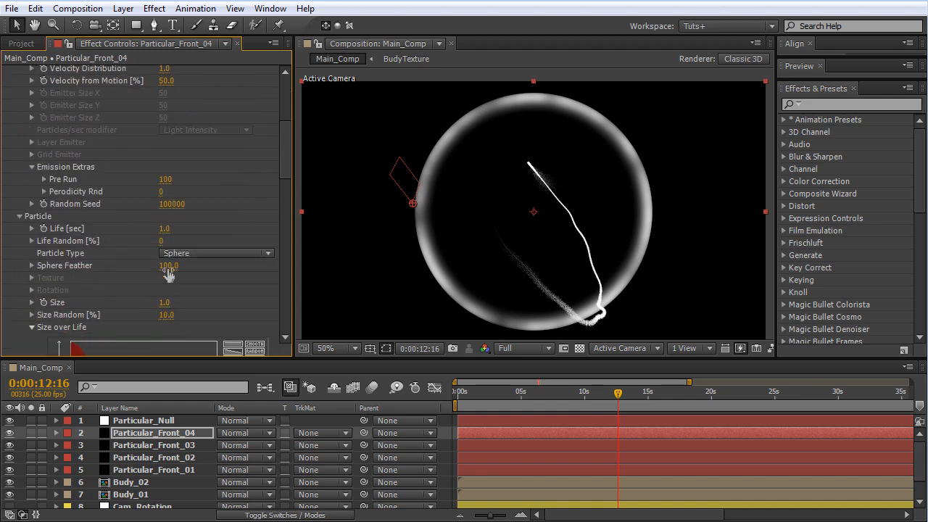
click(167, 230)
scroll(326, 276, up, 1)
text(1.)
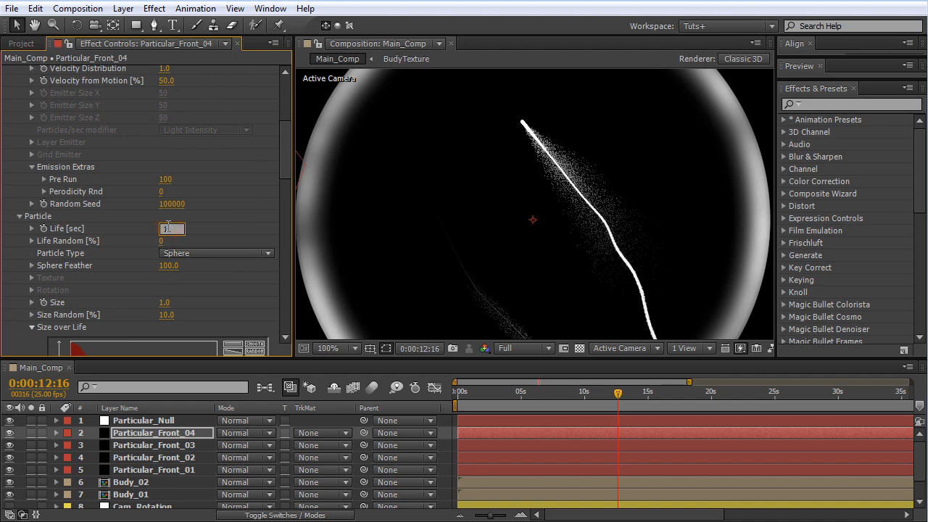
text(5)
key(Return)
scroll(145, 203, down, 2)
Reduce the emitter's Particles/sec on Particular_Front_04 to 5000.
scroll(137, 194, up, 5)
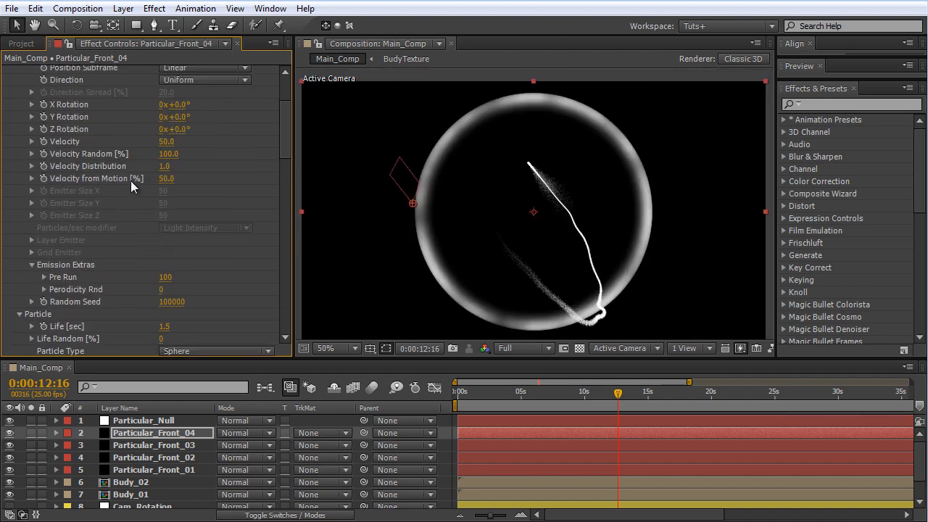
scroll(130, 182, up, 3)
click(171, 120)
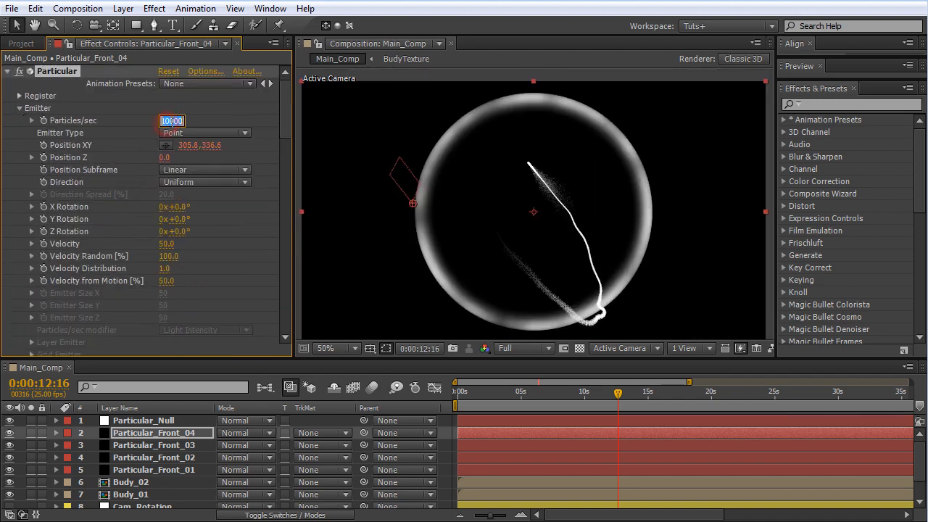
text(5000)
key(Return)
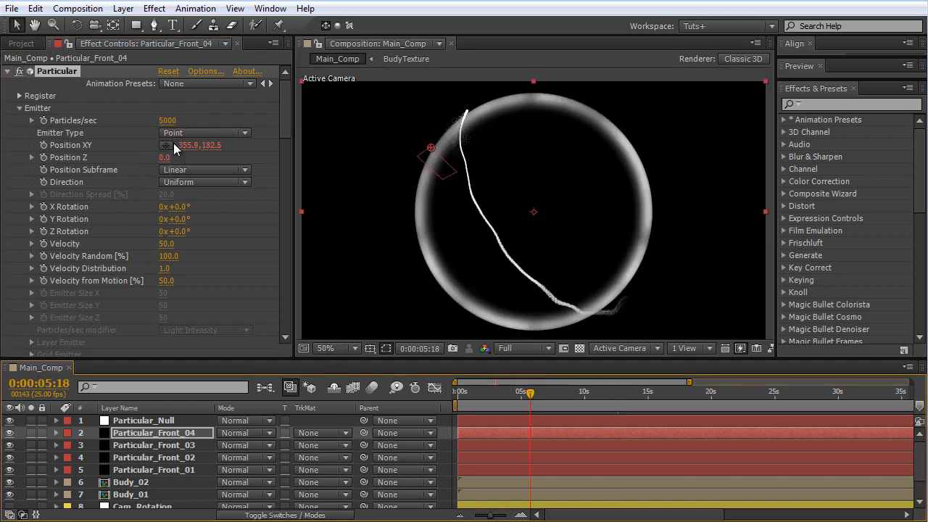
Shorten the particle Life of Particular_Front_04 to 1.2 seconds.
scroll(147, 264, down, 5)
click(164, 266)
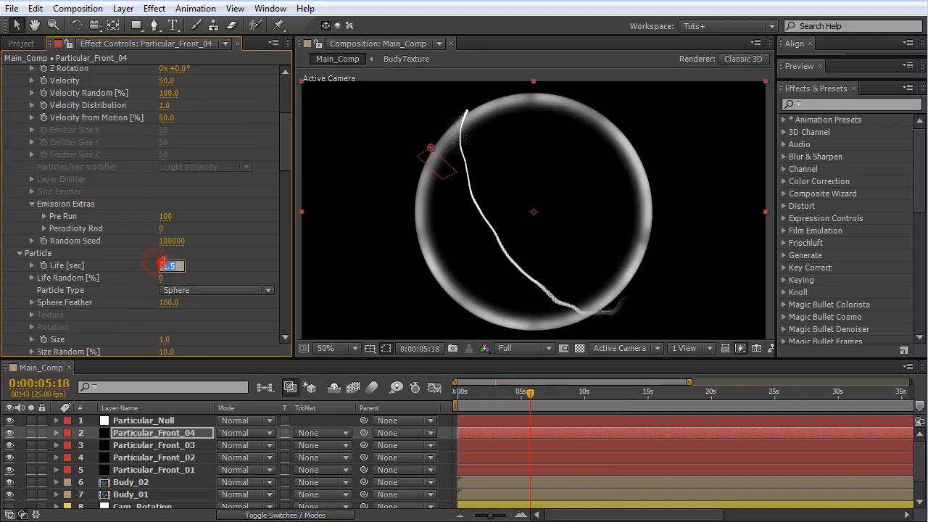
key(Return)
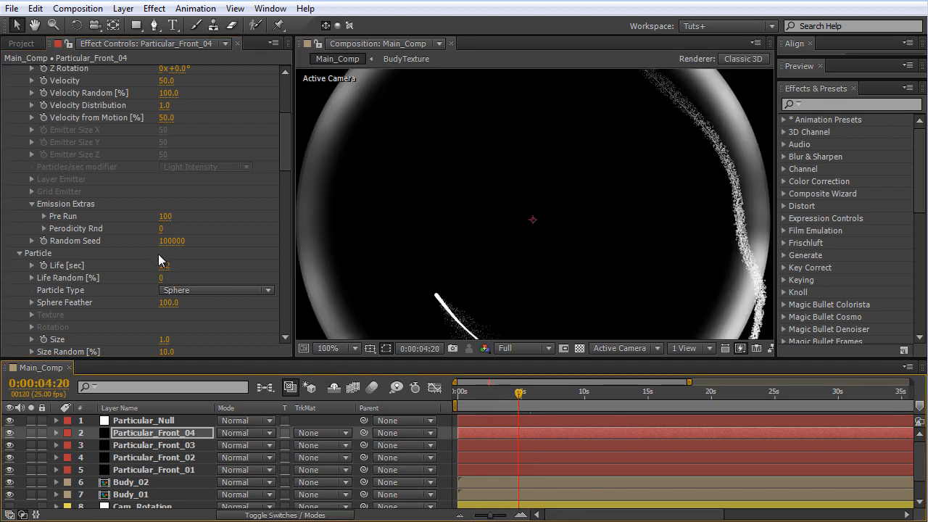
Set the emitter's Velocity from Motion to 25% and check the trail at about 0:00:08:23.
scroll(129, 167, up, 5)
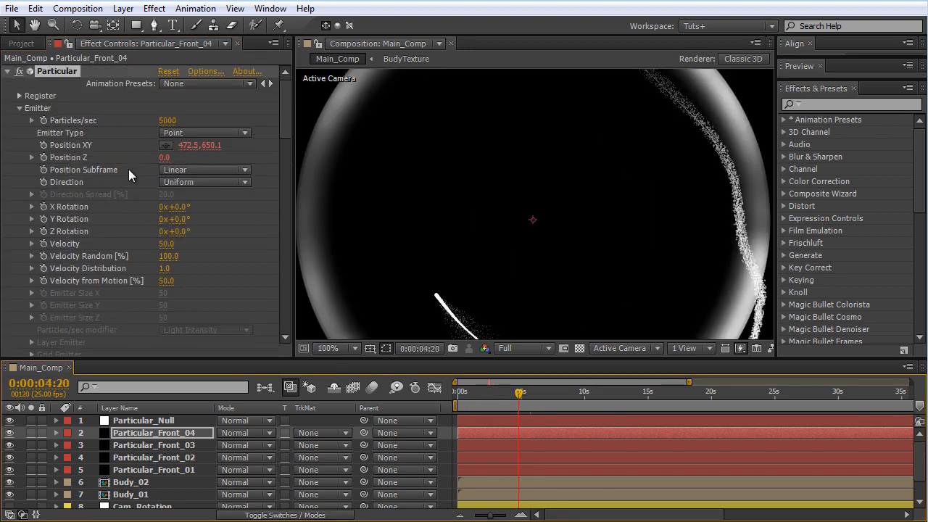
click(169, 280)
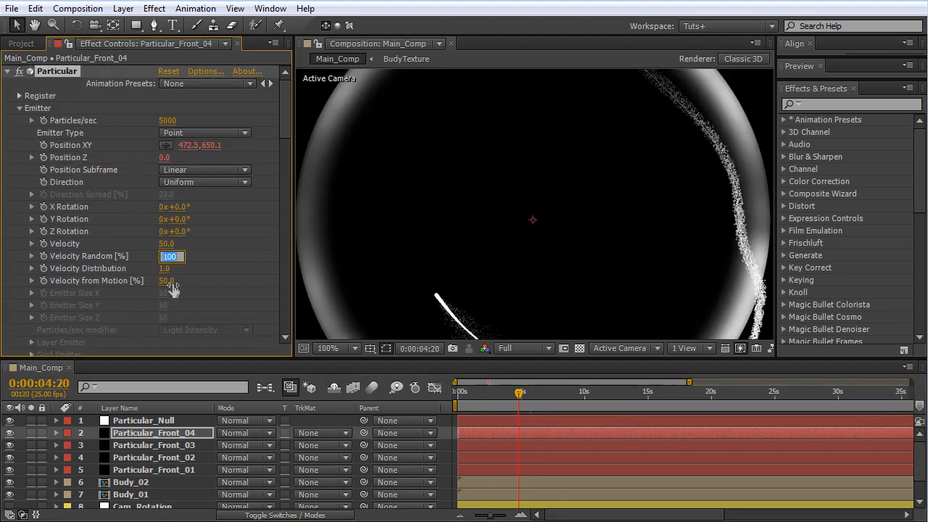
text(25)
key(Return)
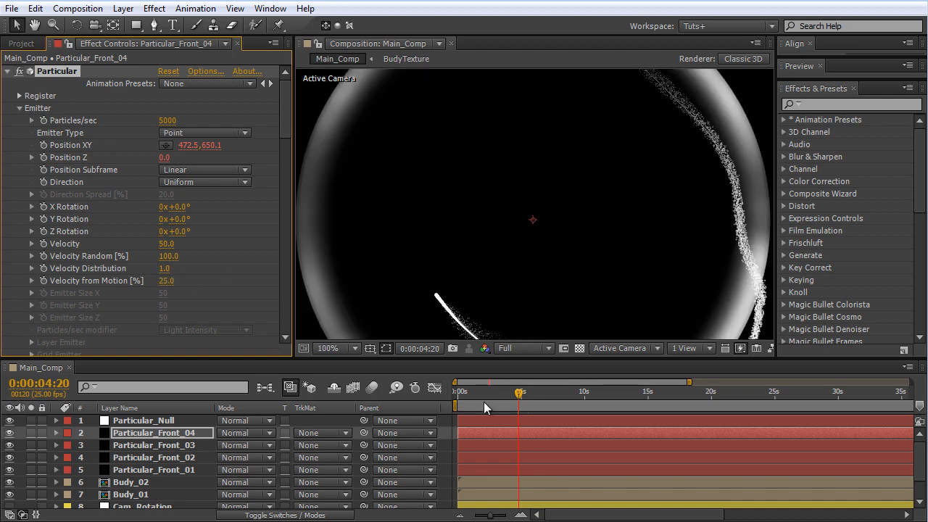
click(571, 397)
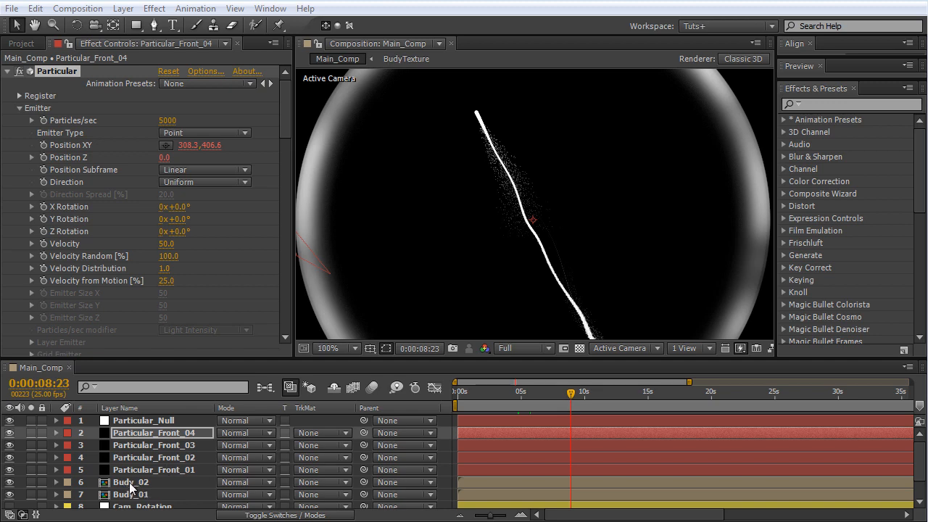
Correct the misspelled names of the two body layers to Body_02 and Body_01.
click(129, 483)
key(Return)
drag(127, 482, 121, 482)
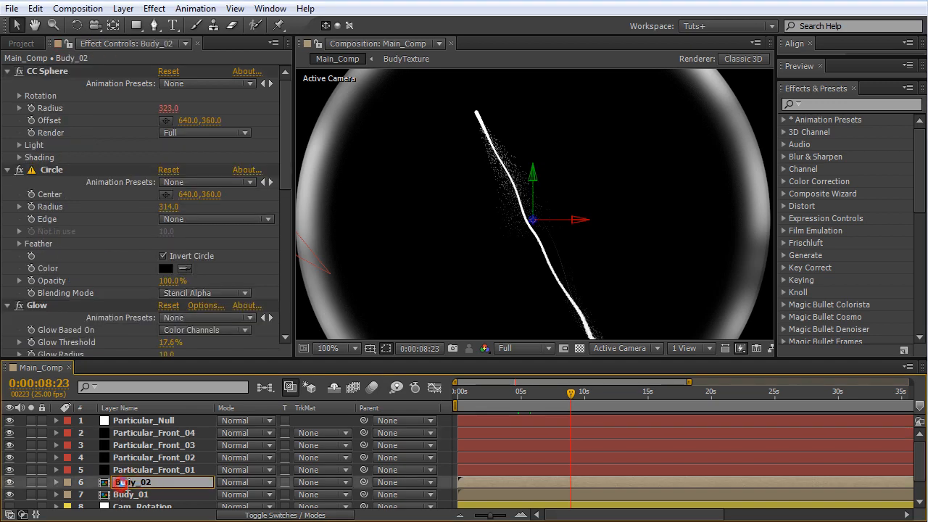
text(o)
click(123, 495)
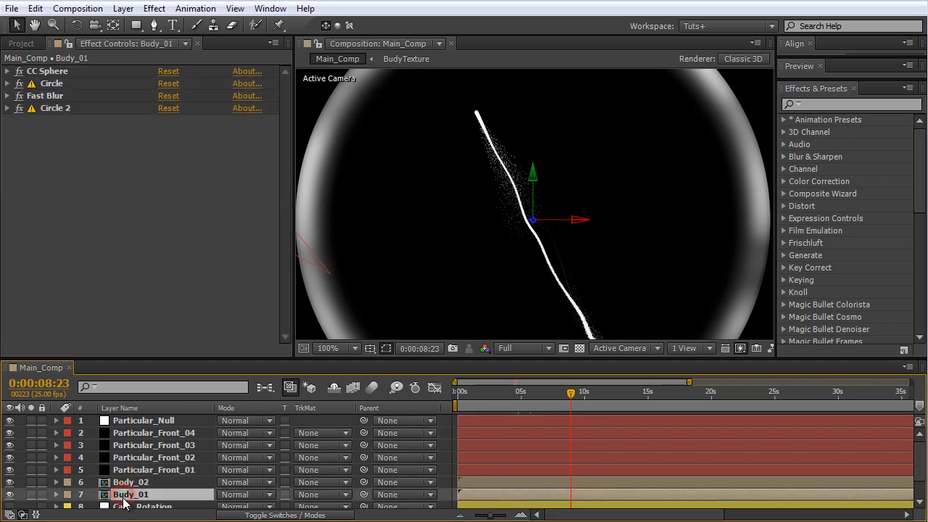
key(Return)
drag(127, 494, 121, 494)
text(o)
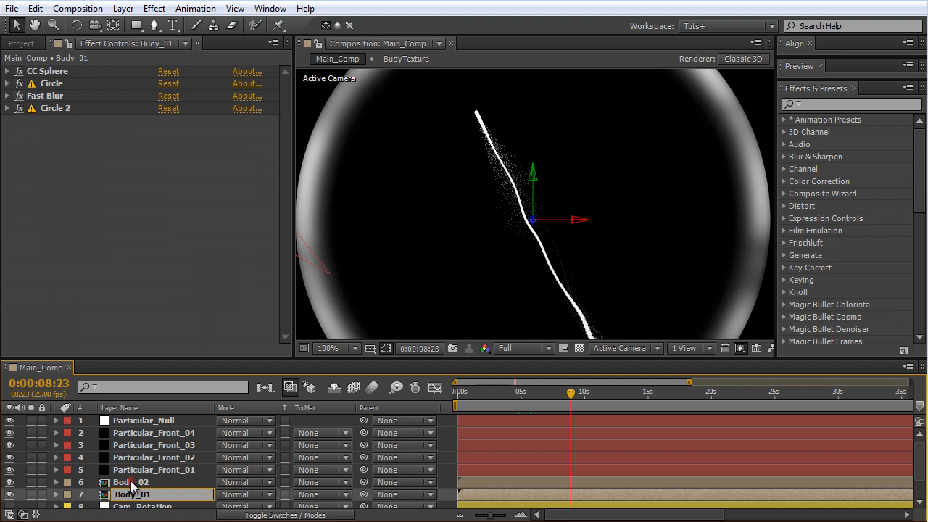
click(130, 482)
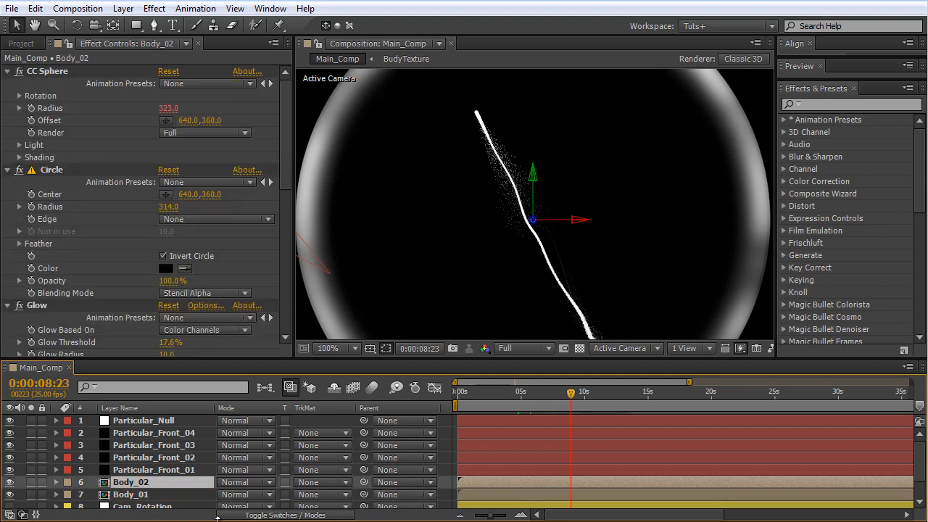